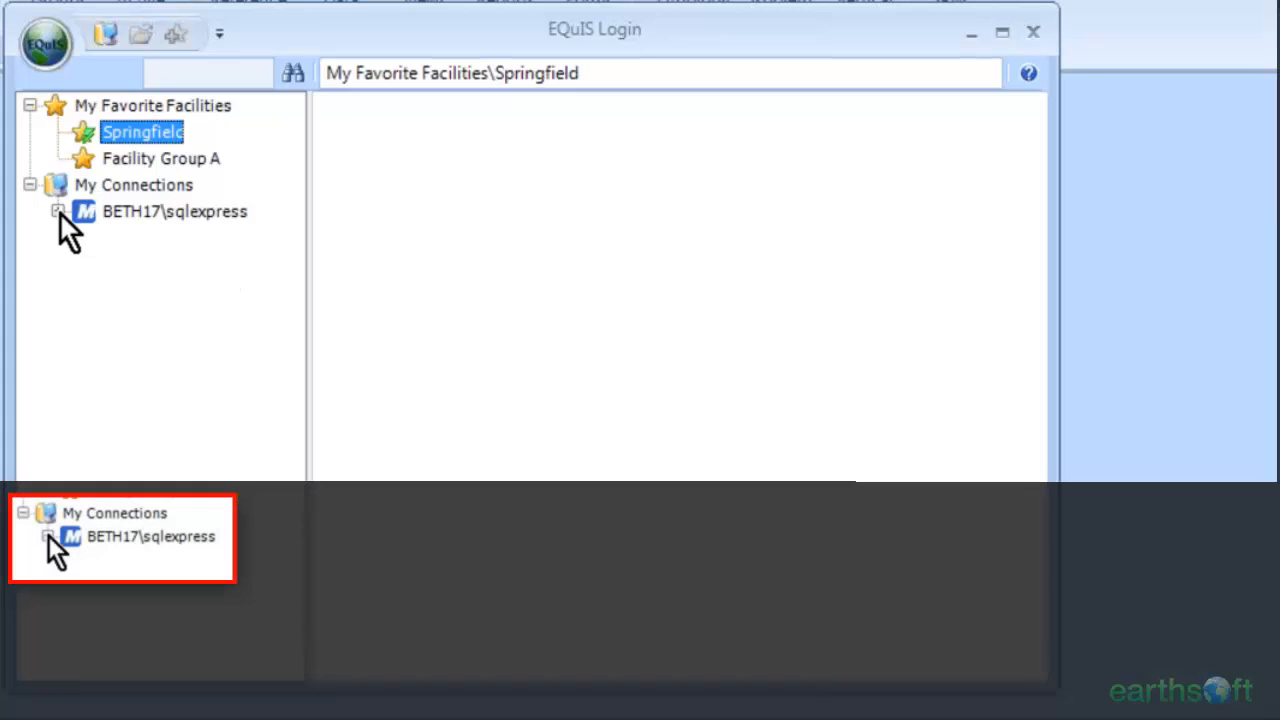
- Browse BETH17\sqlexpress to Facility Group A in the springfield fresh database and select the Springfield facility
click(58, 211)
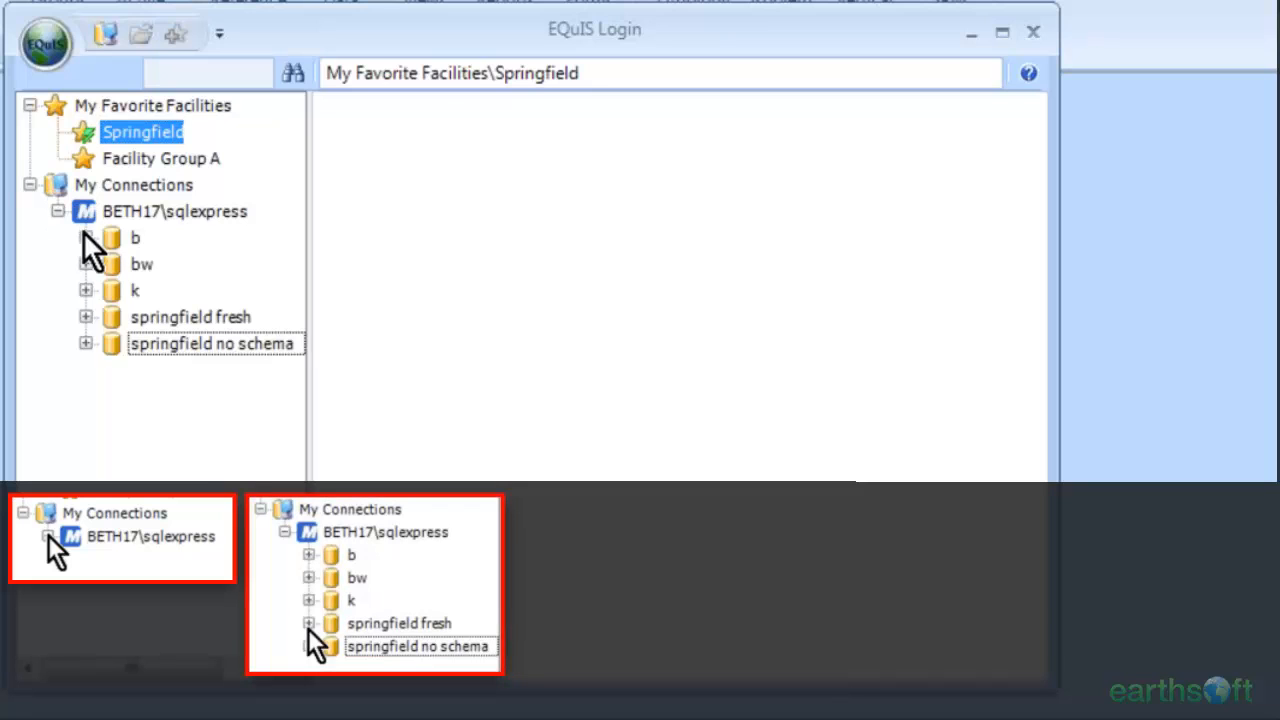
click(85, 317)
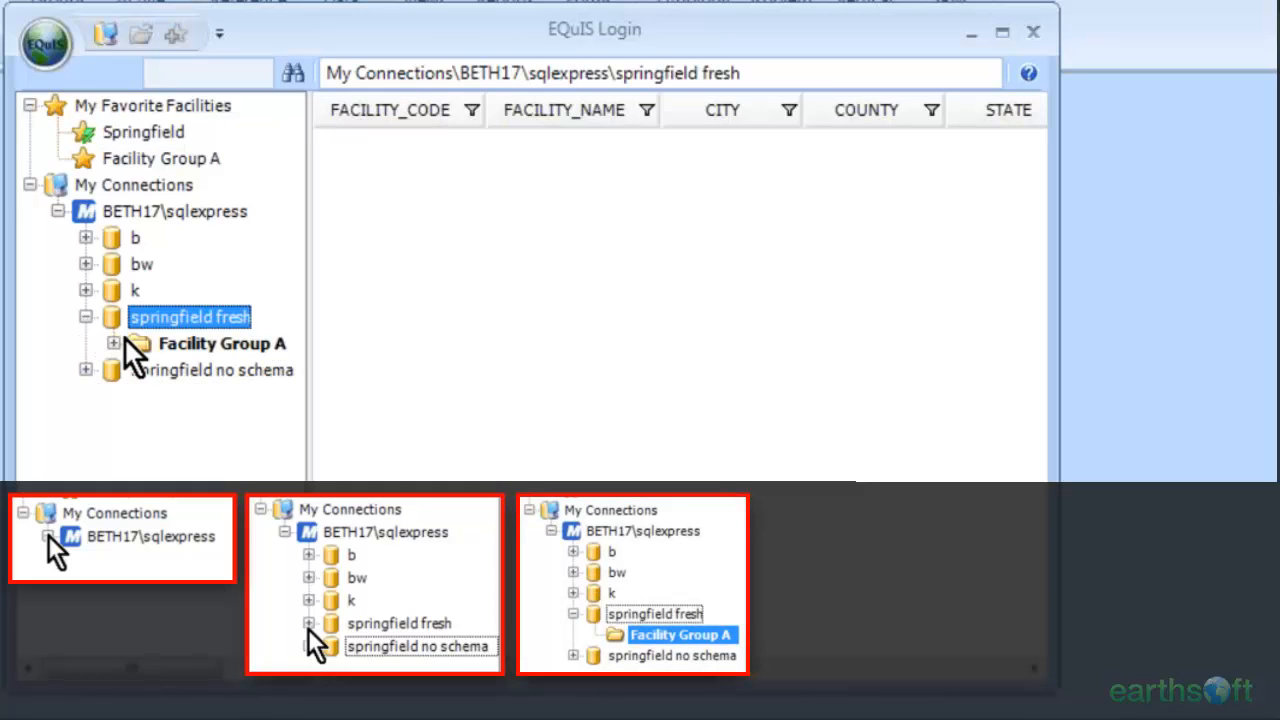
click(118, 345)
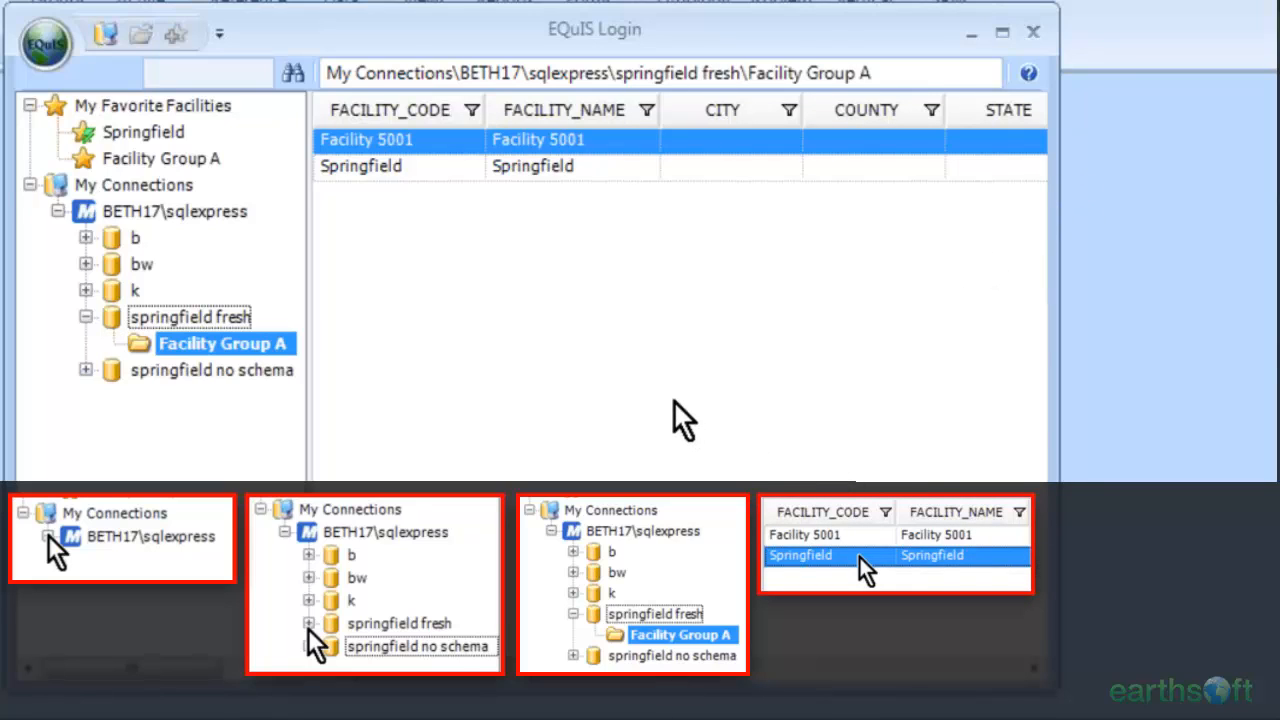
click(437, 168)
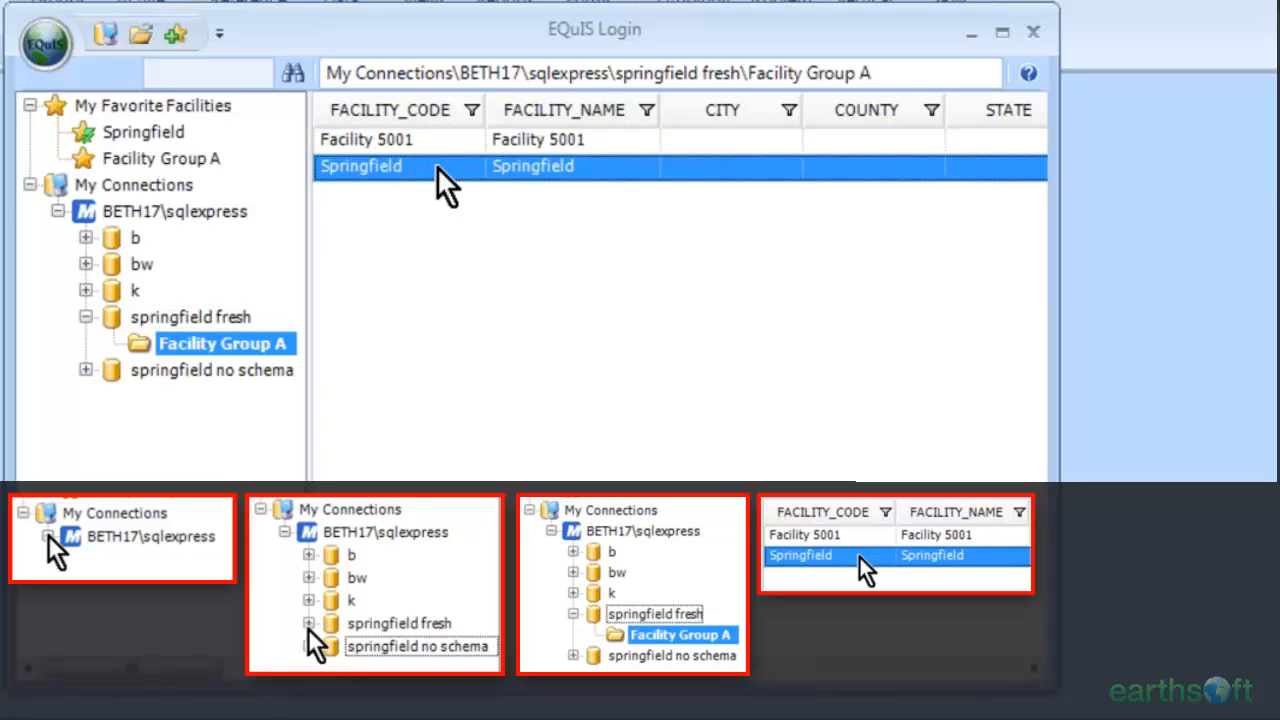
- Display the available actions for the Springfield facility, dismiss them, and close the login window
right_click(389, 179)
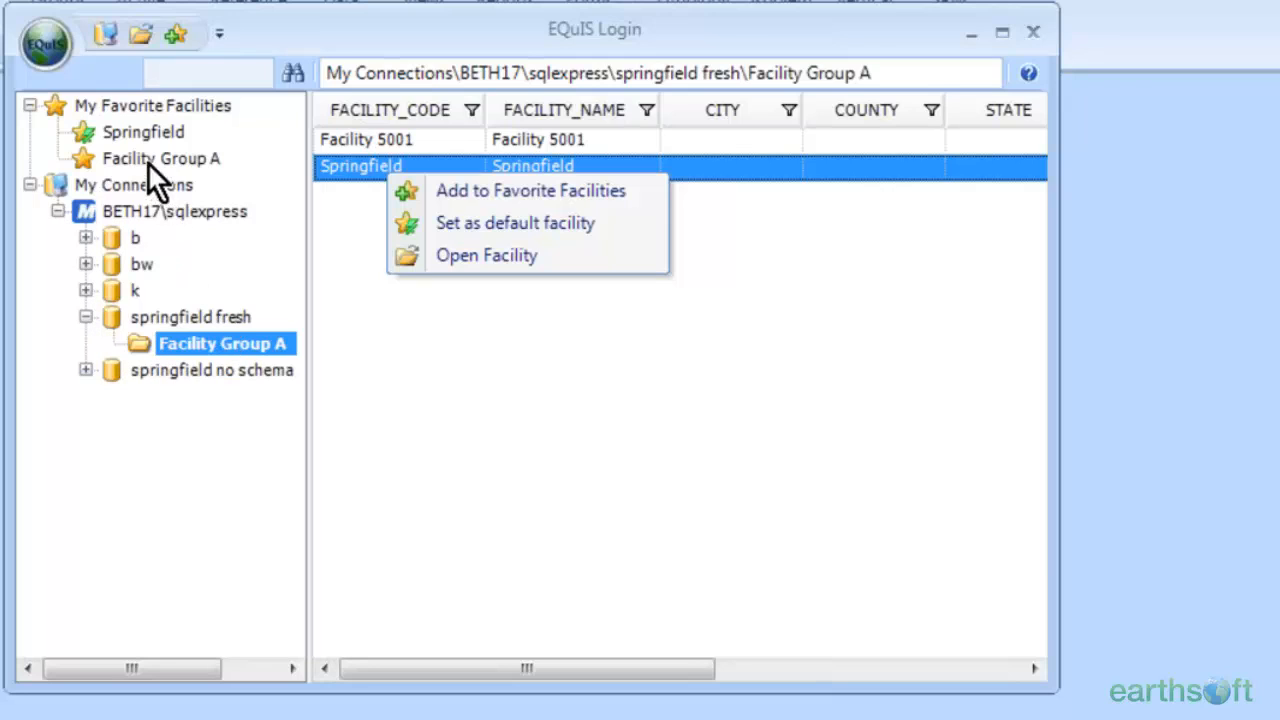
click(518, 424)
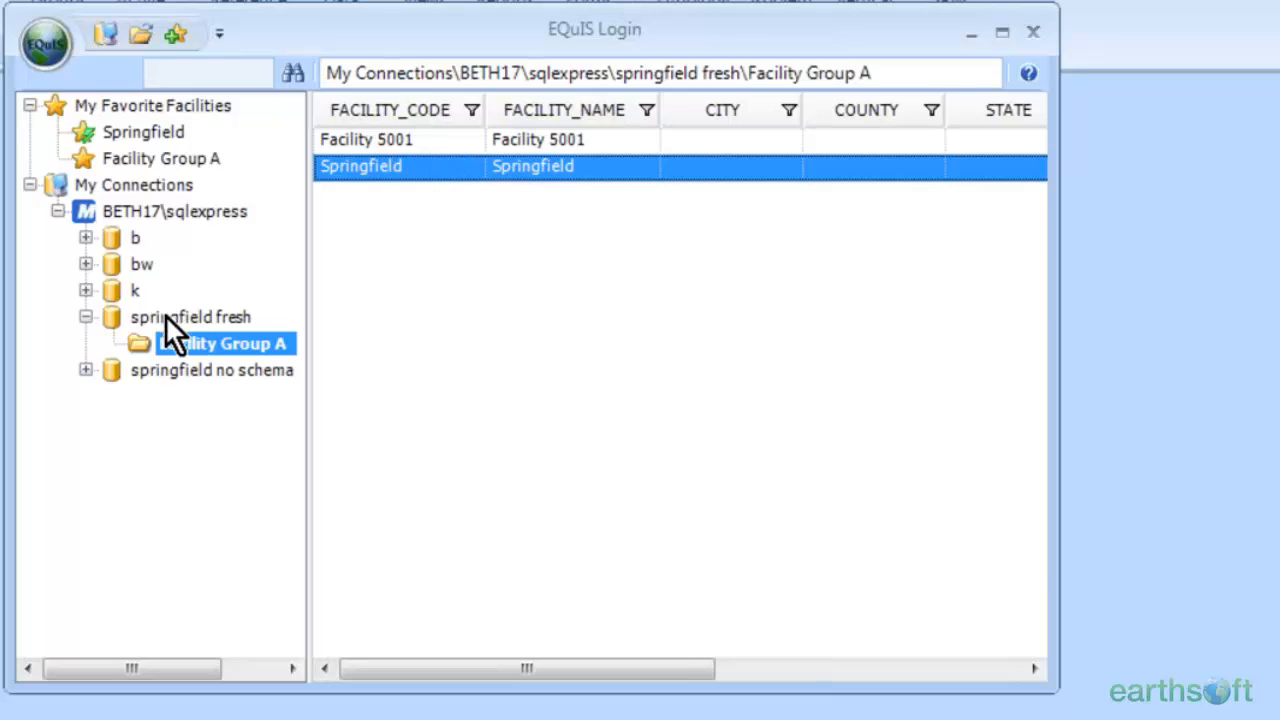
click(1042, 30)
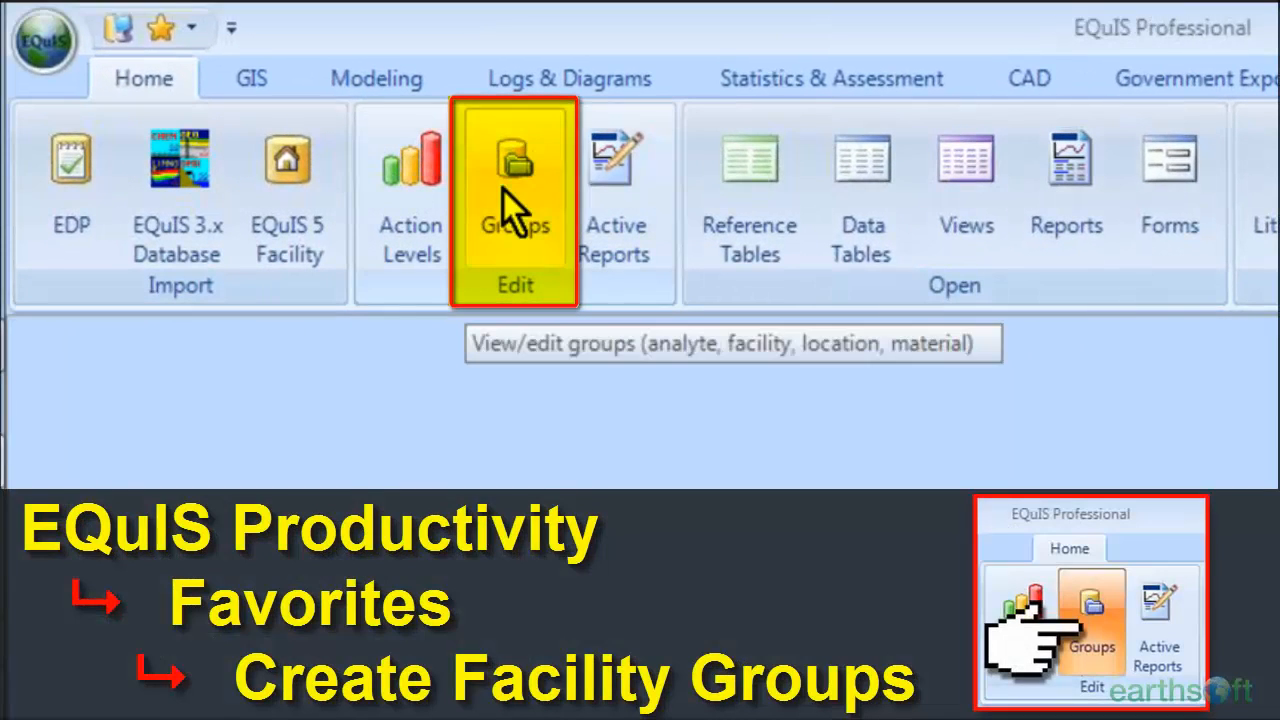
- Open the group editor, select Facility Group A among the facility groups, and show its group members
click(442, 160)
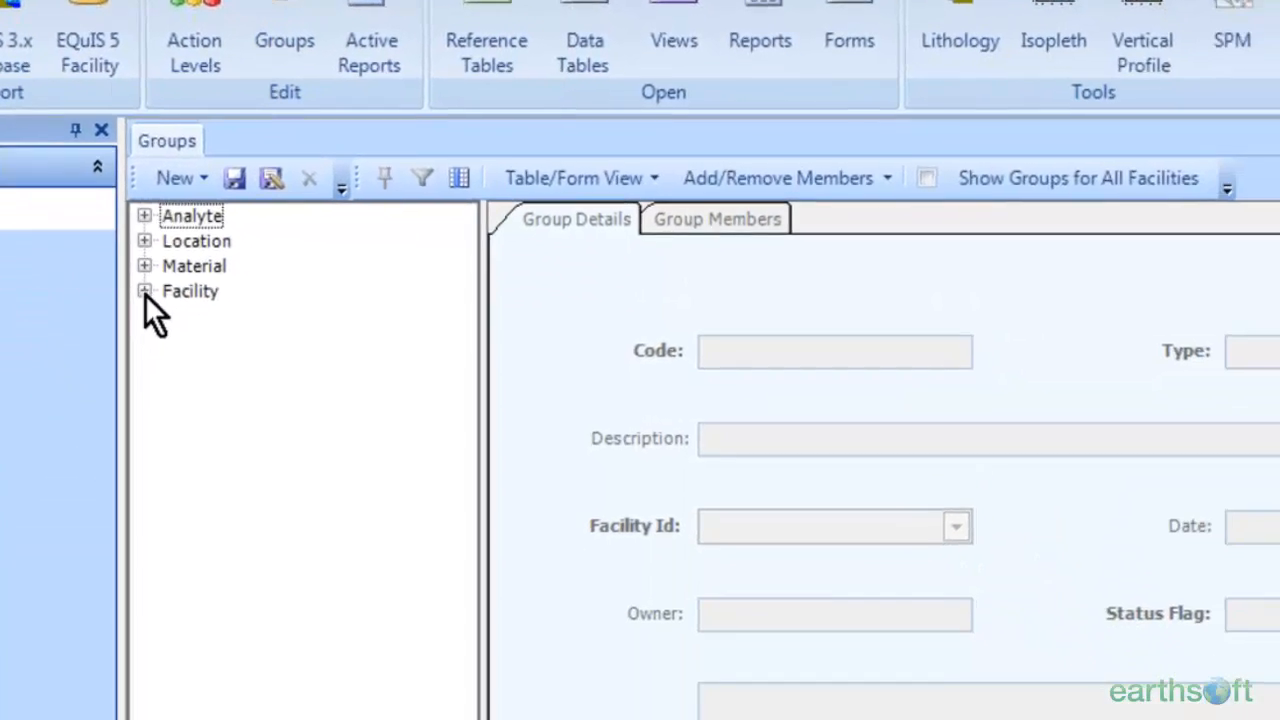
click(309, 468)
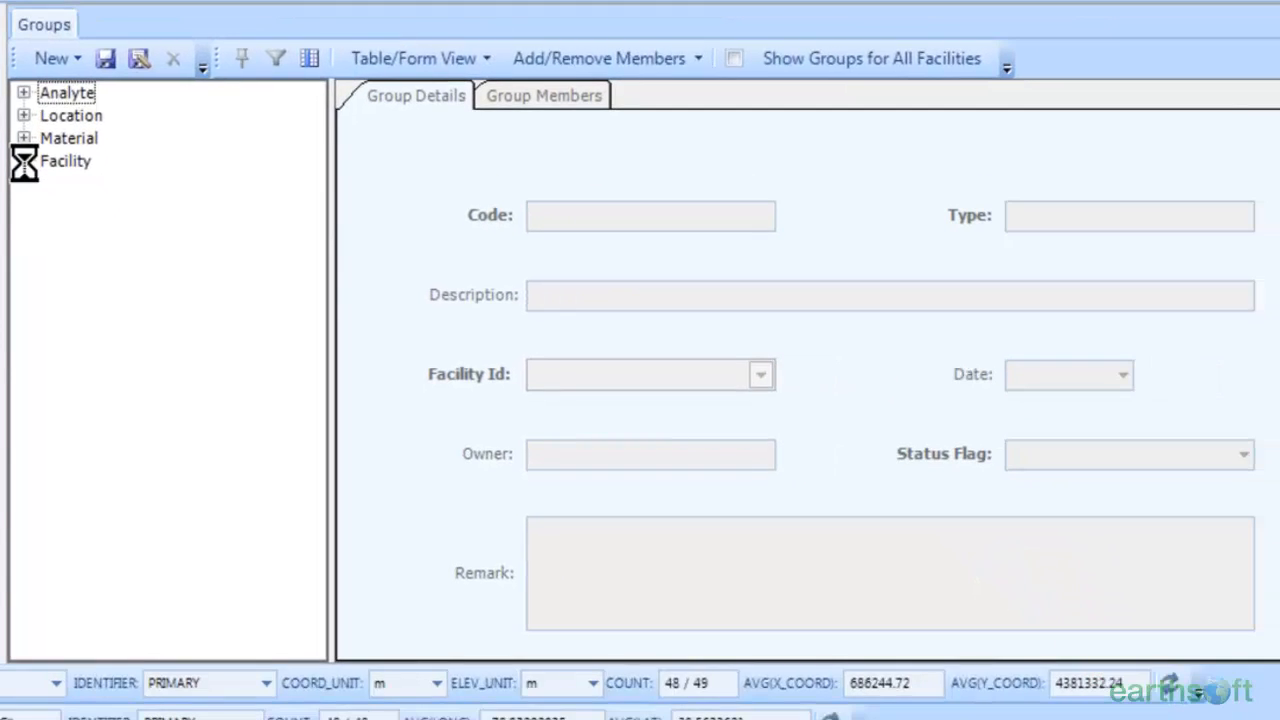
click(49, 185)
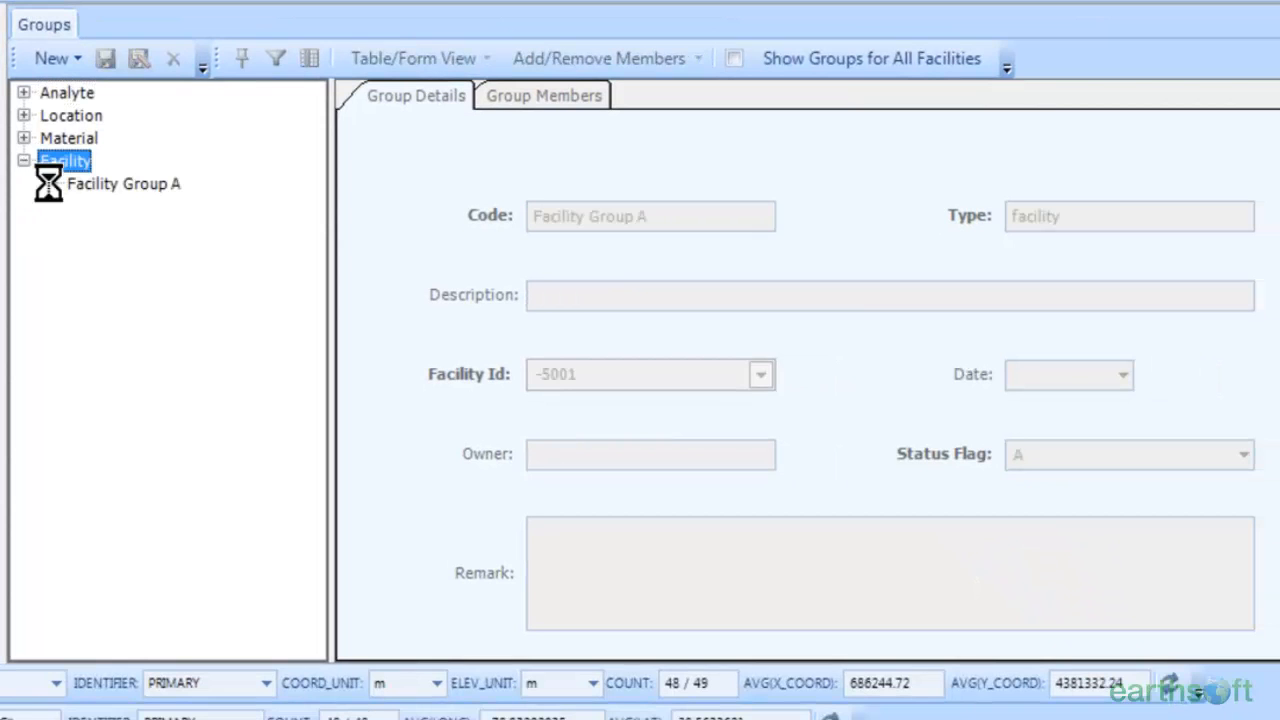
click(104, 186)
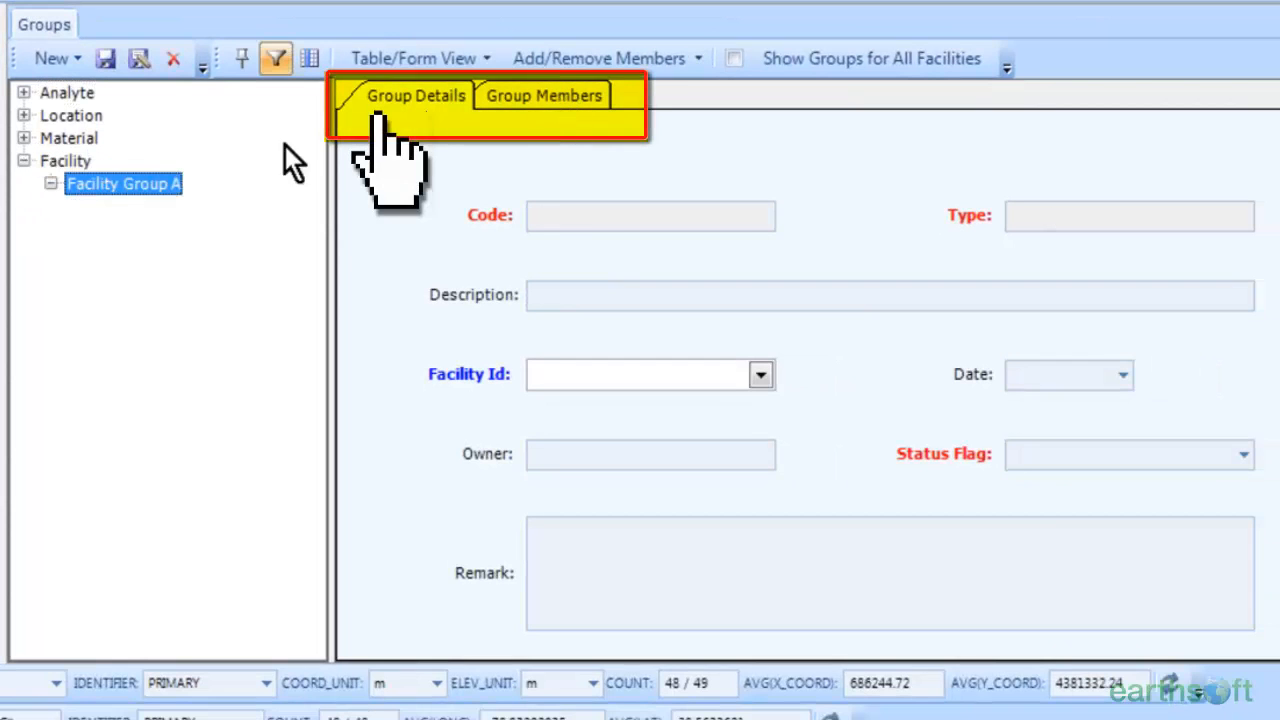
click(544, 95)
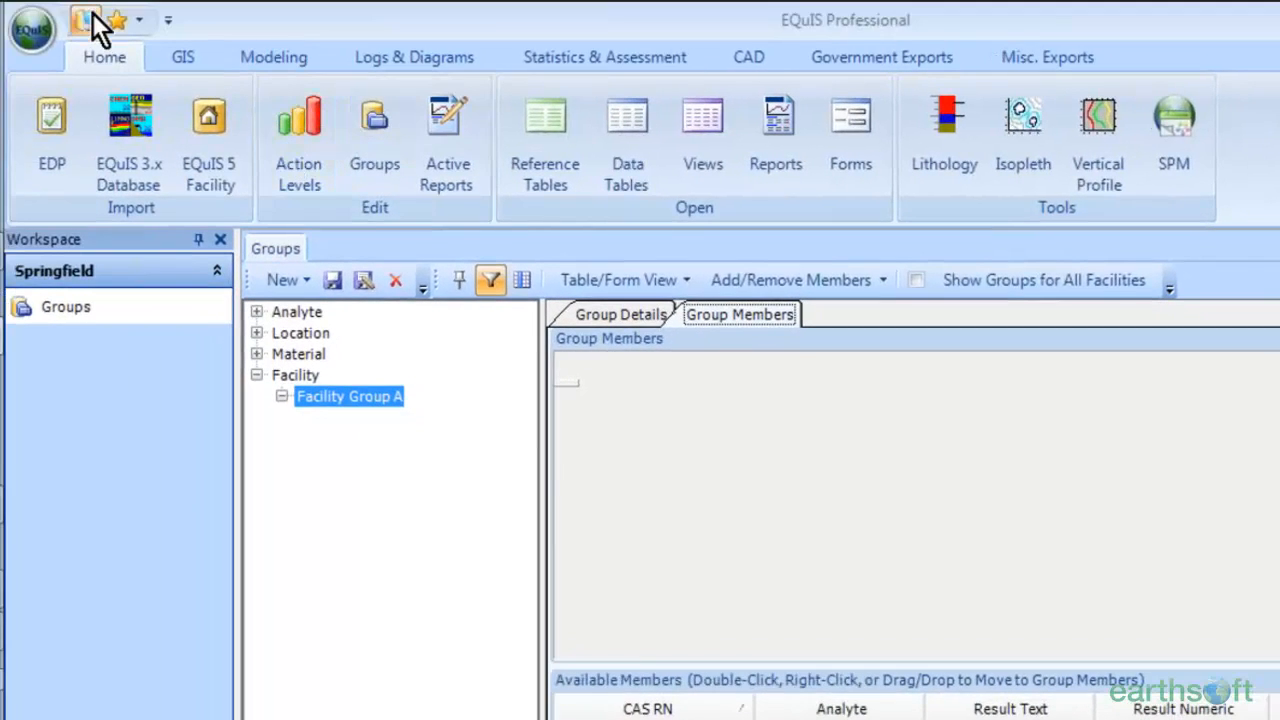
- Reopen the facility login window and display the available actions for Facility Group A, dismissing them without choosing any
click(88, 18)
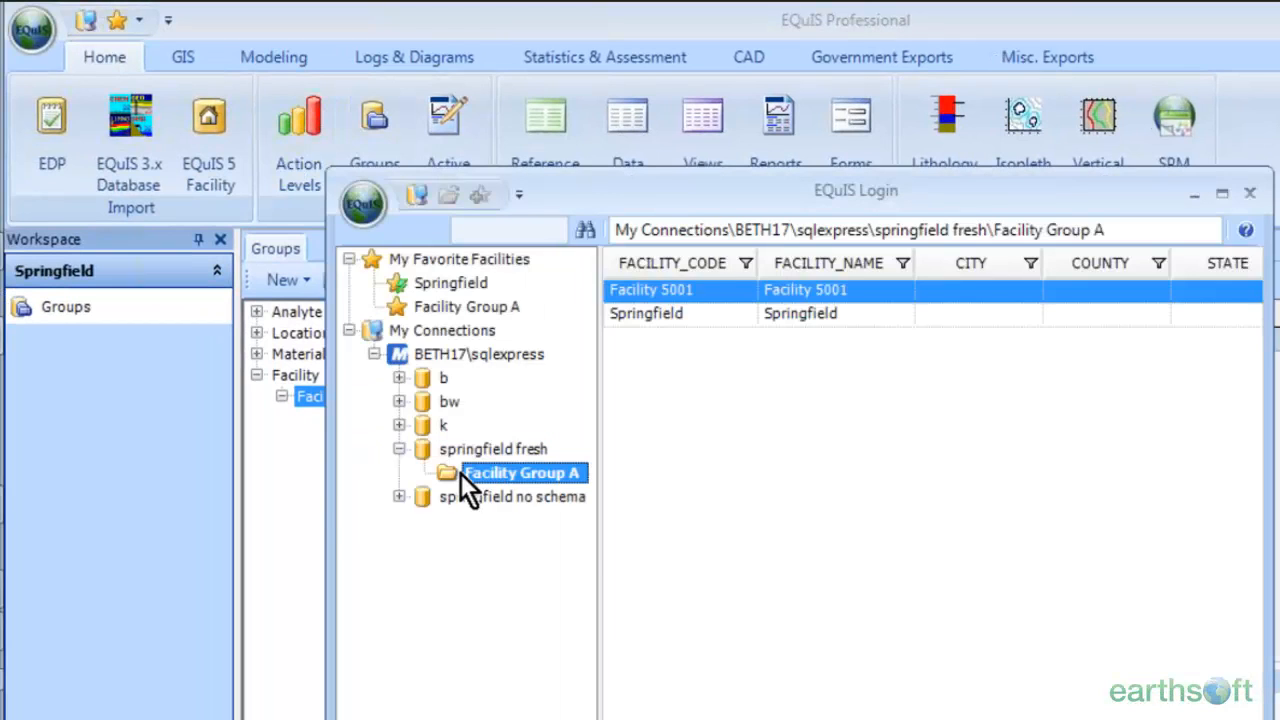
right_click(460, 473)
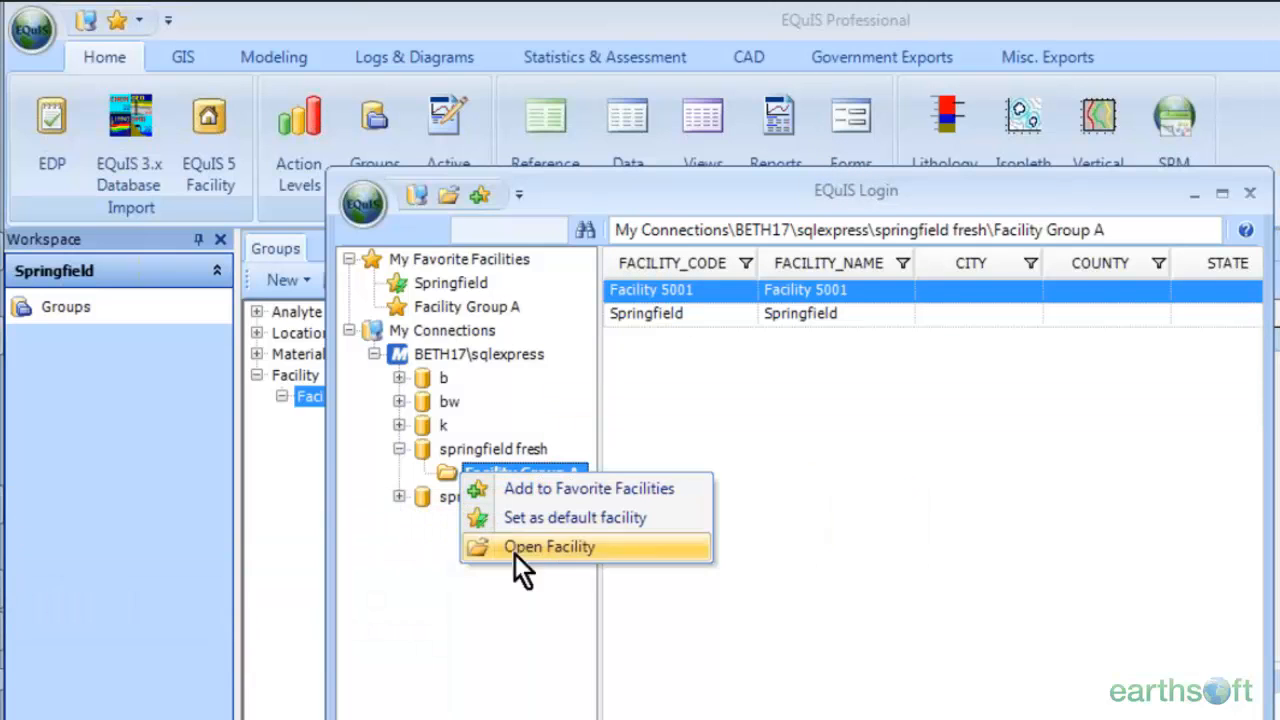
click(500, 589)
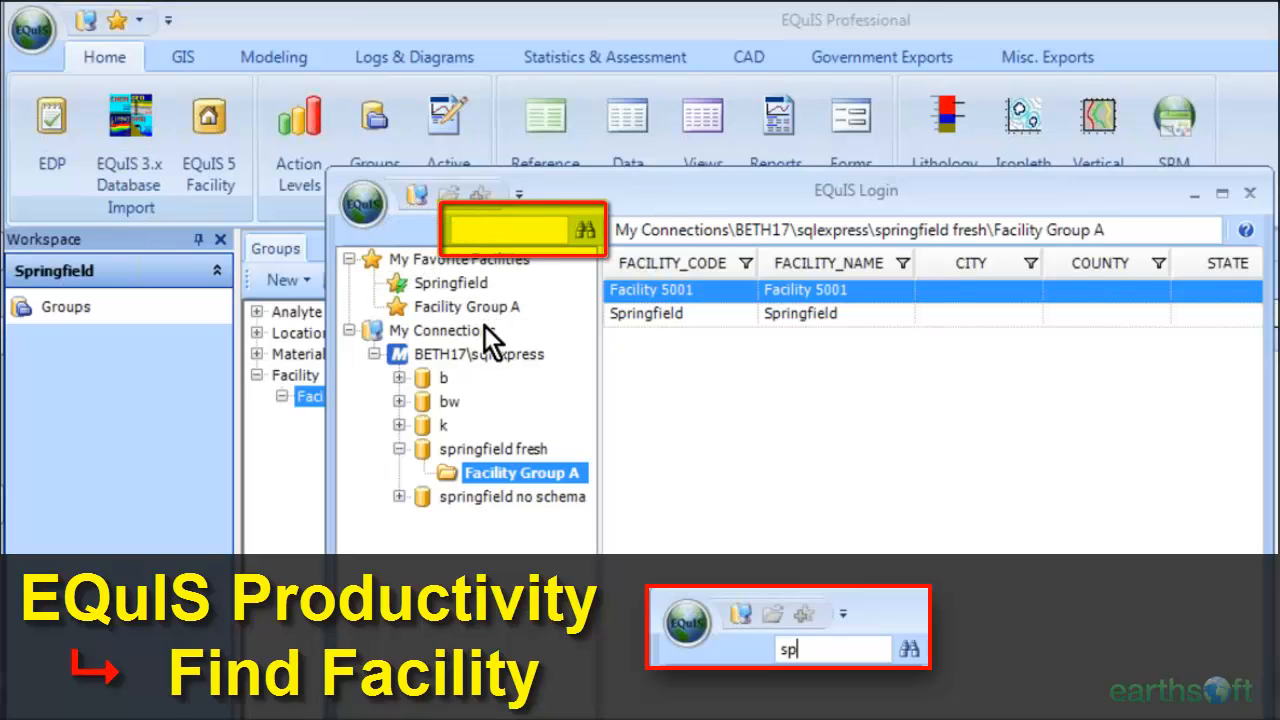
- Search the facilities for "sp", select the Springfield entry, and close the login window
text(sp)
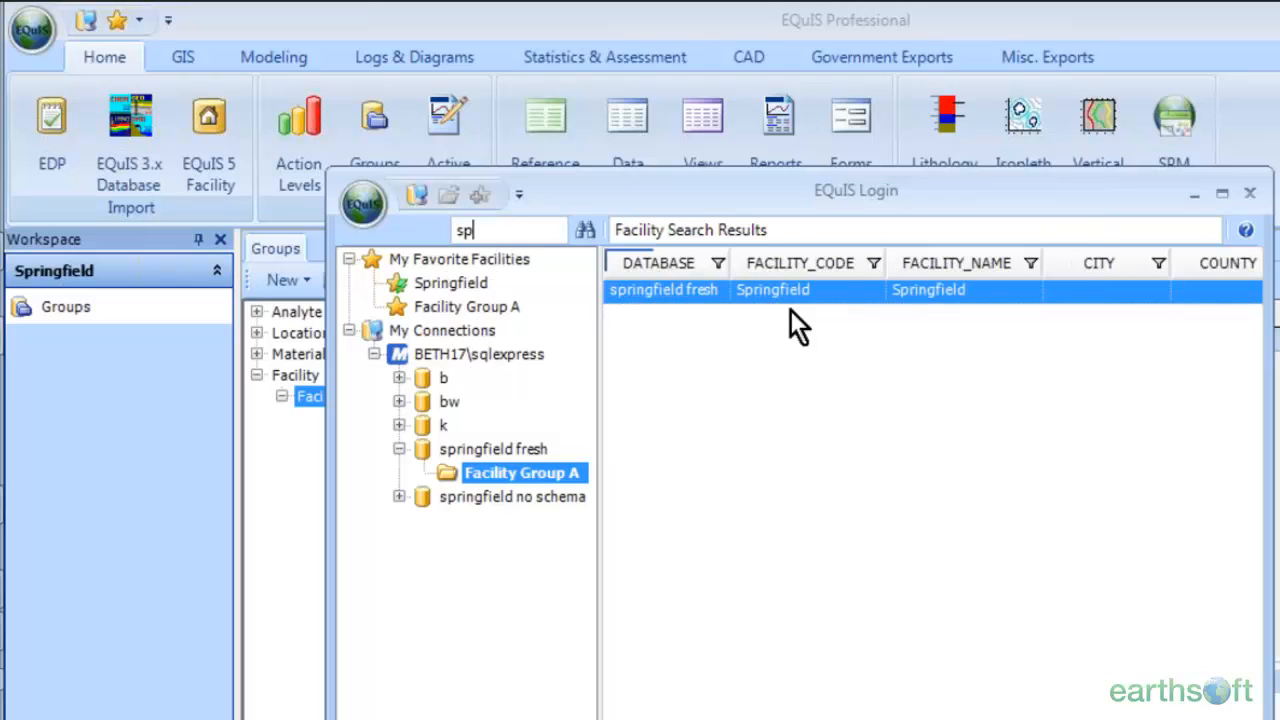
click(954, 291)
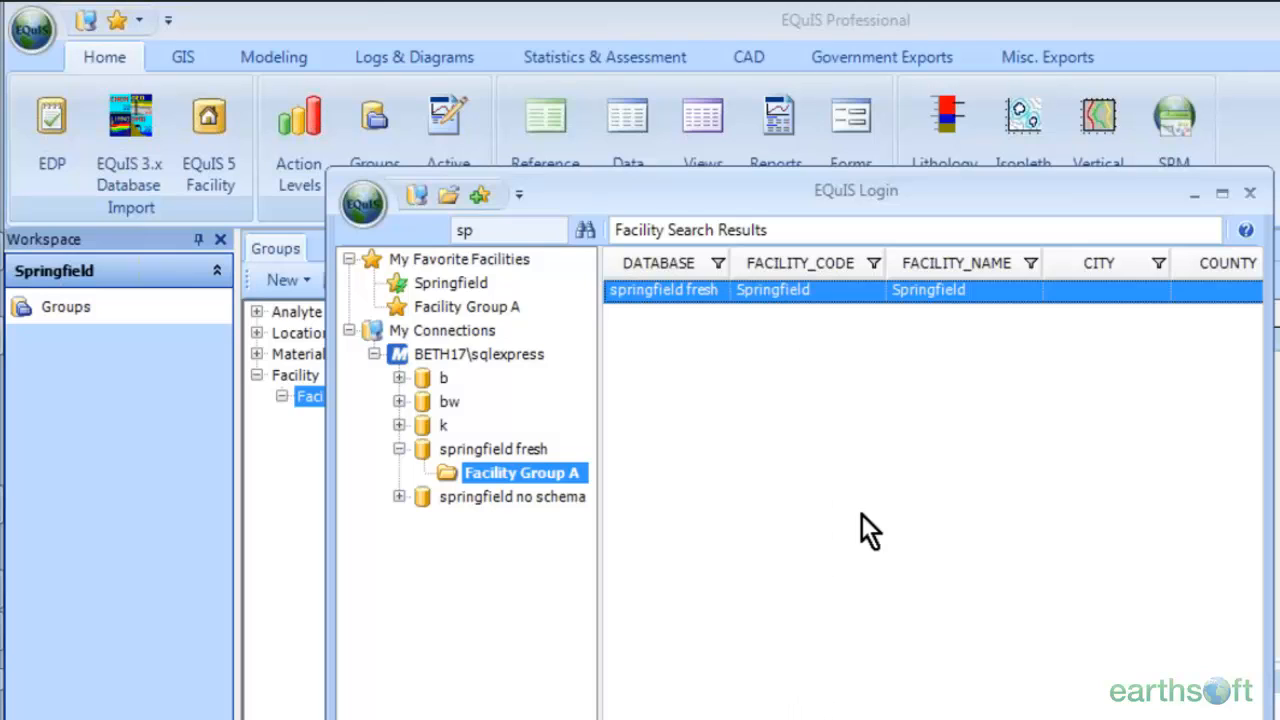
click(1248, 192)
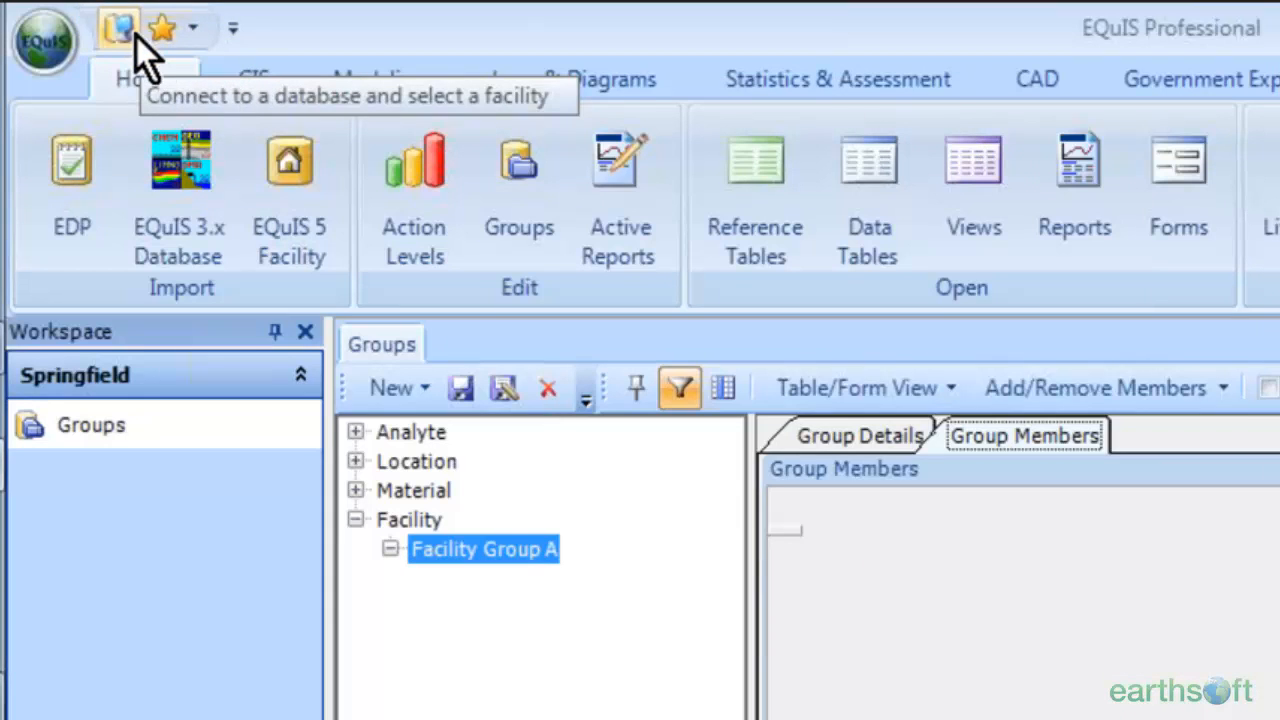
- View the favorite reports and the contents of the EnviroInsite favorites folder, then close the list
click(195, 38)
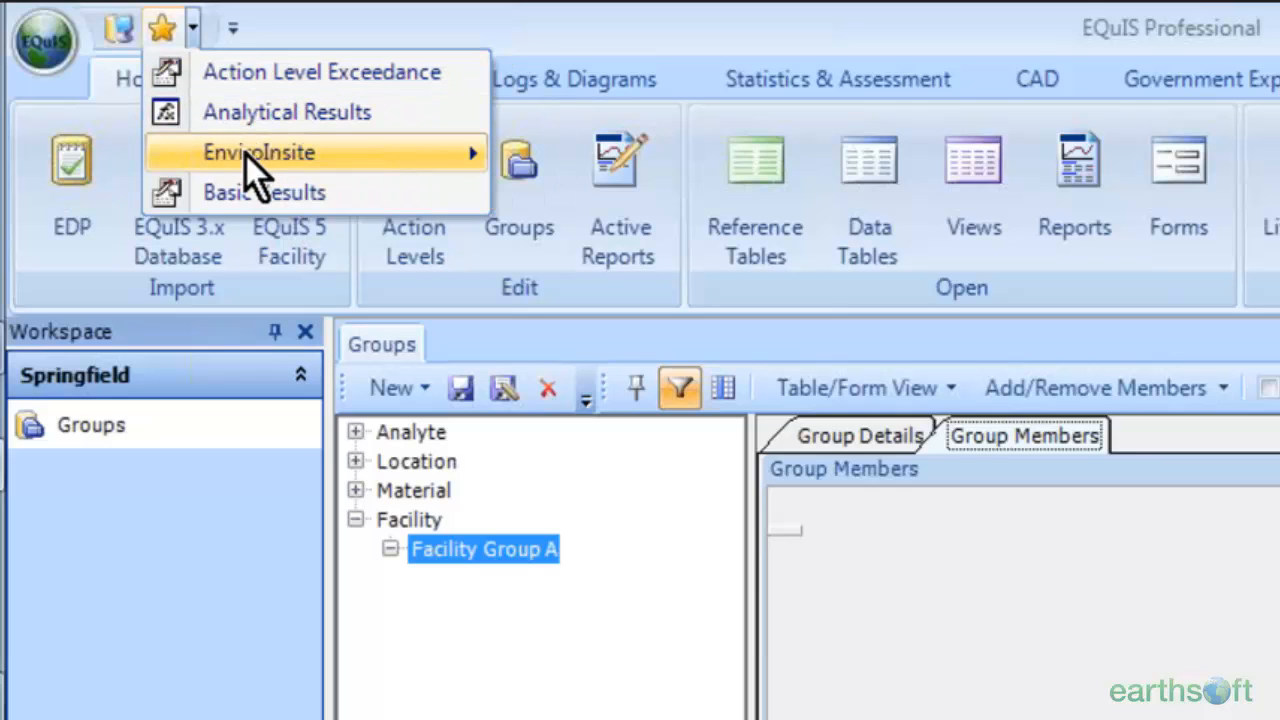
mouse_move(246, 155)
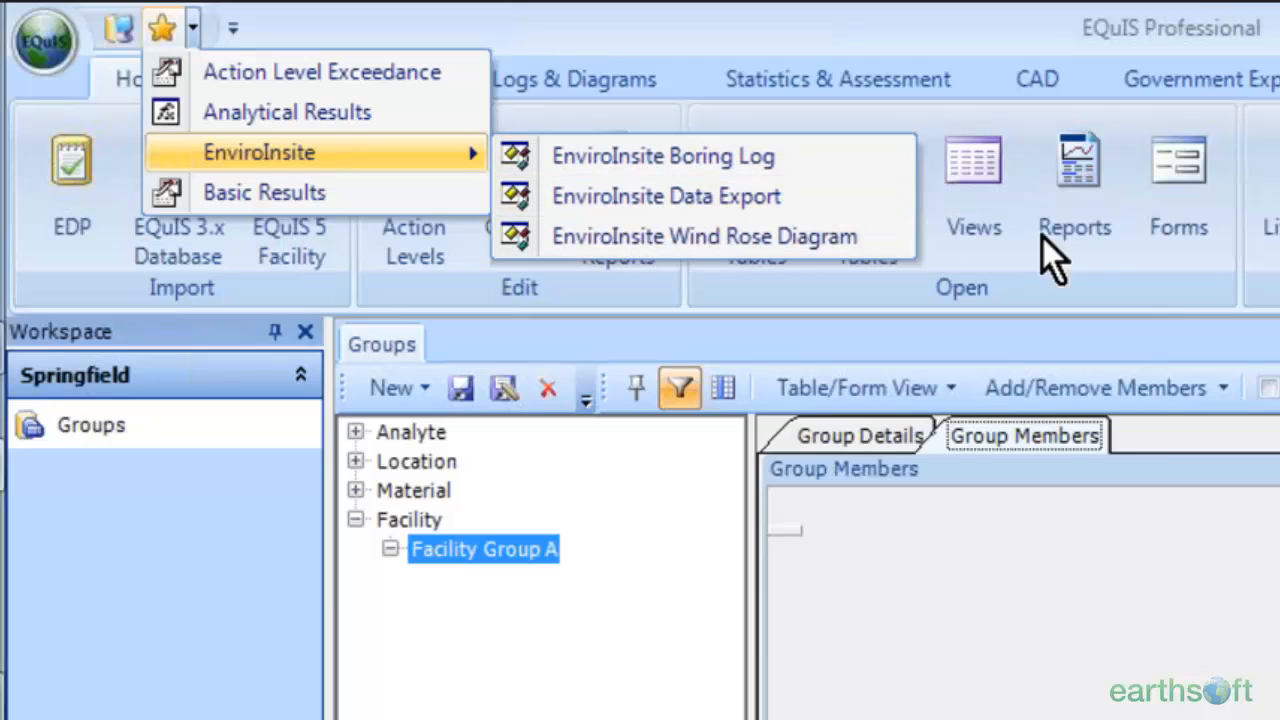
key(Escape)
key(Escape)
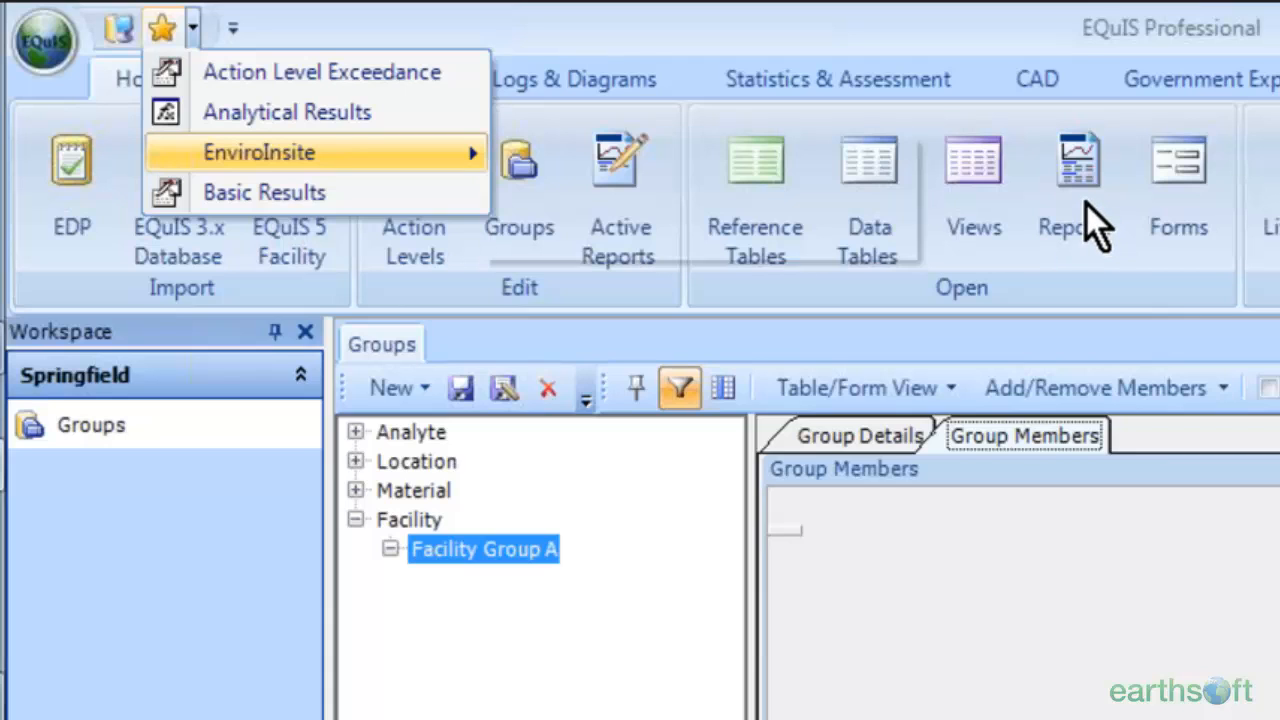
- Add the Facility Results report to the favorites under its default name and check the favorites list
click(1086, 204)
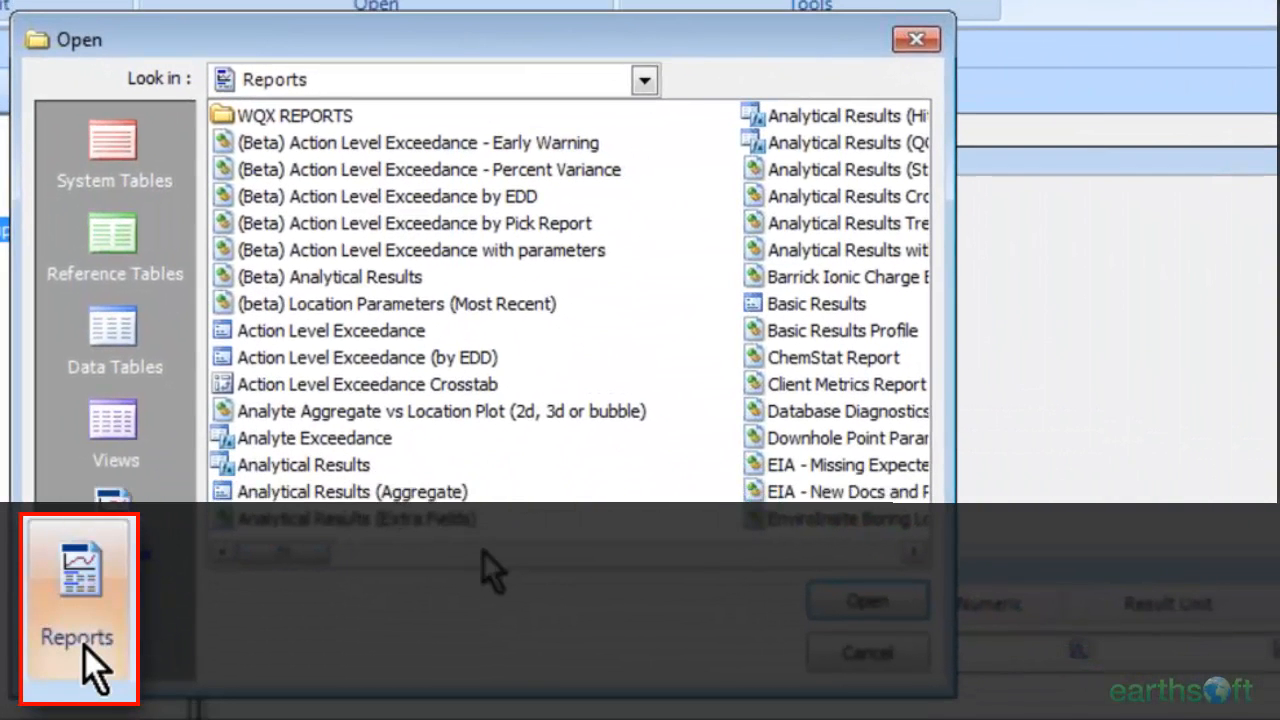
click(483, 552)
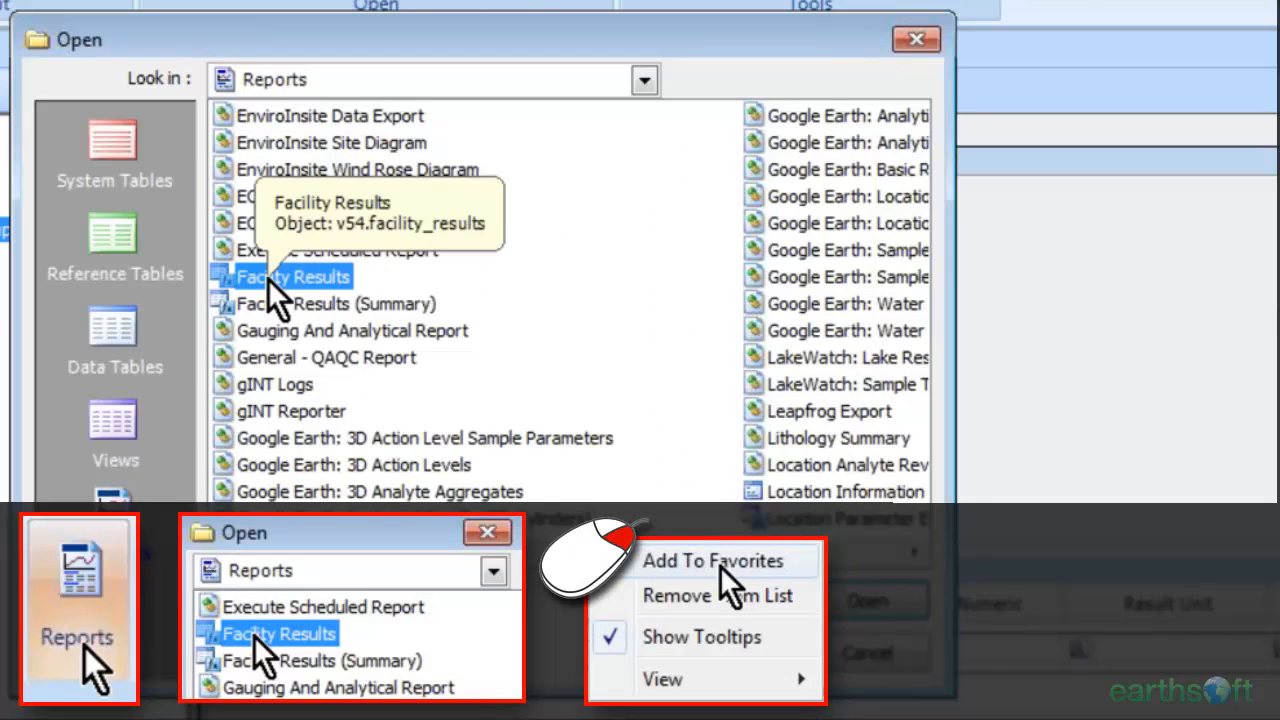
right_click(268, 280)
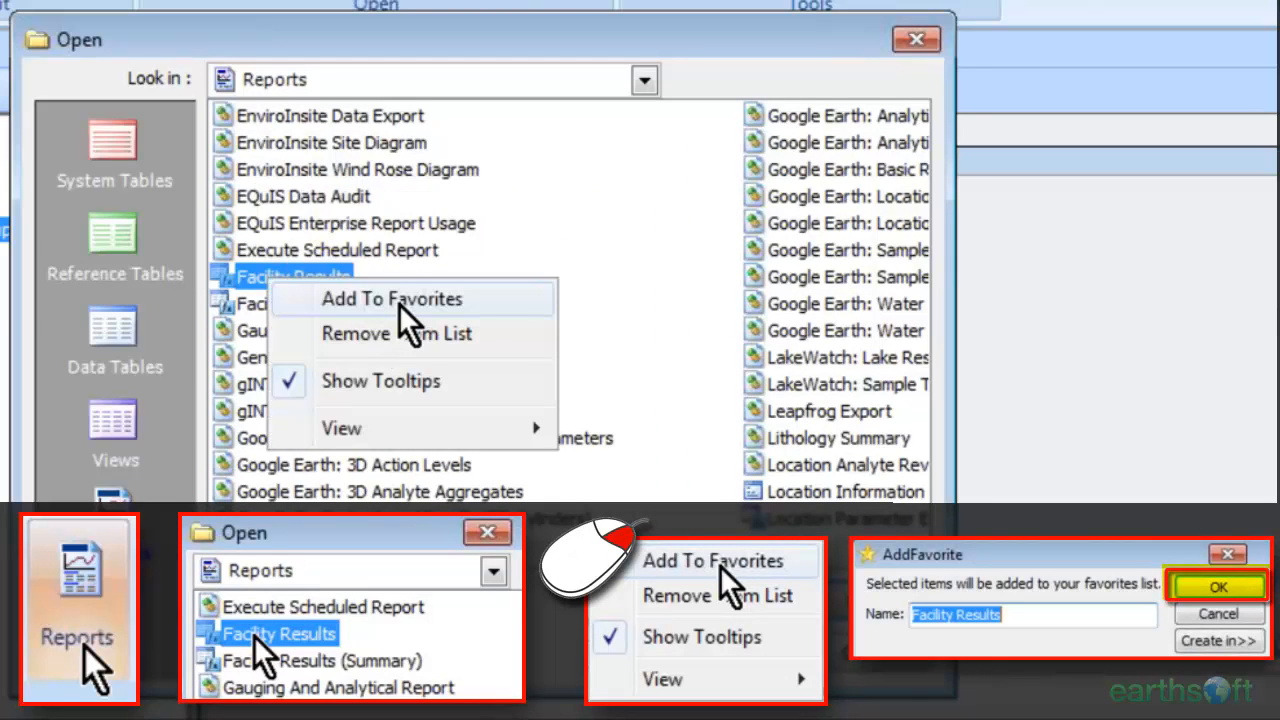
click(401, 300)
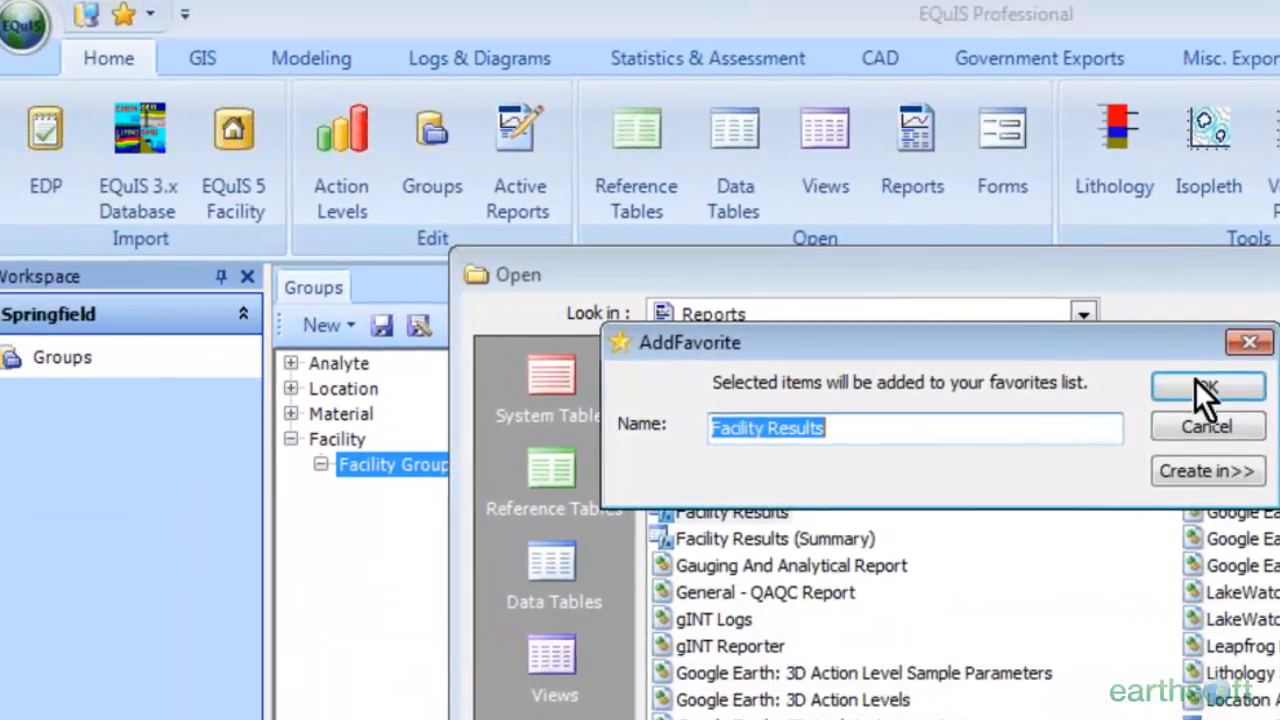
click(806, 151)
click(1125, 705)
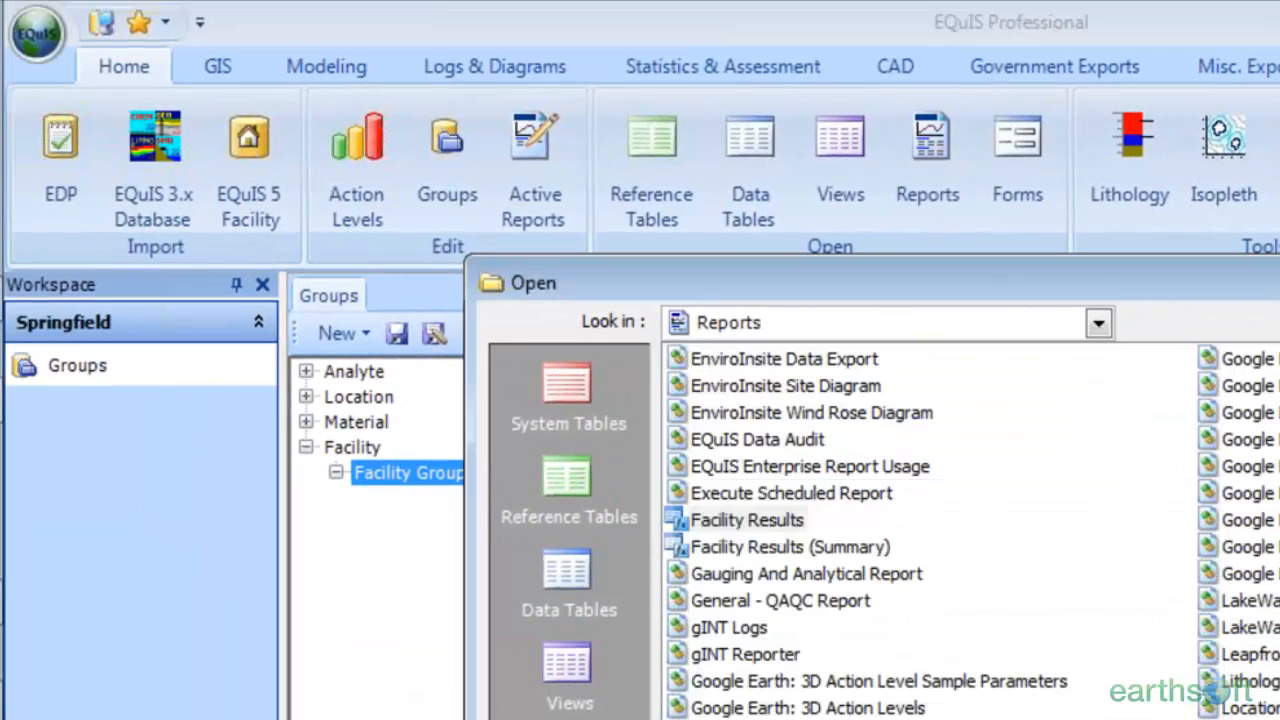
click(153, 24)
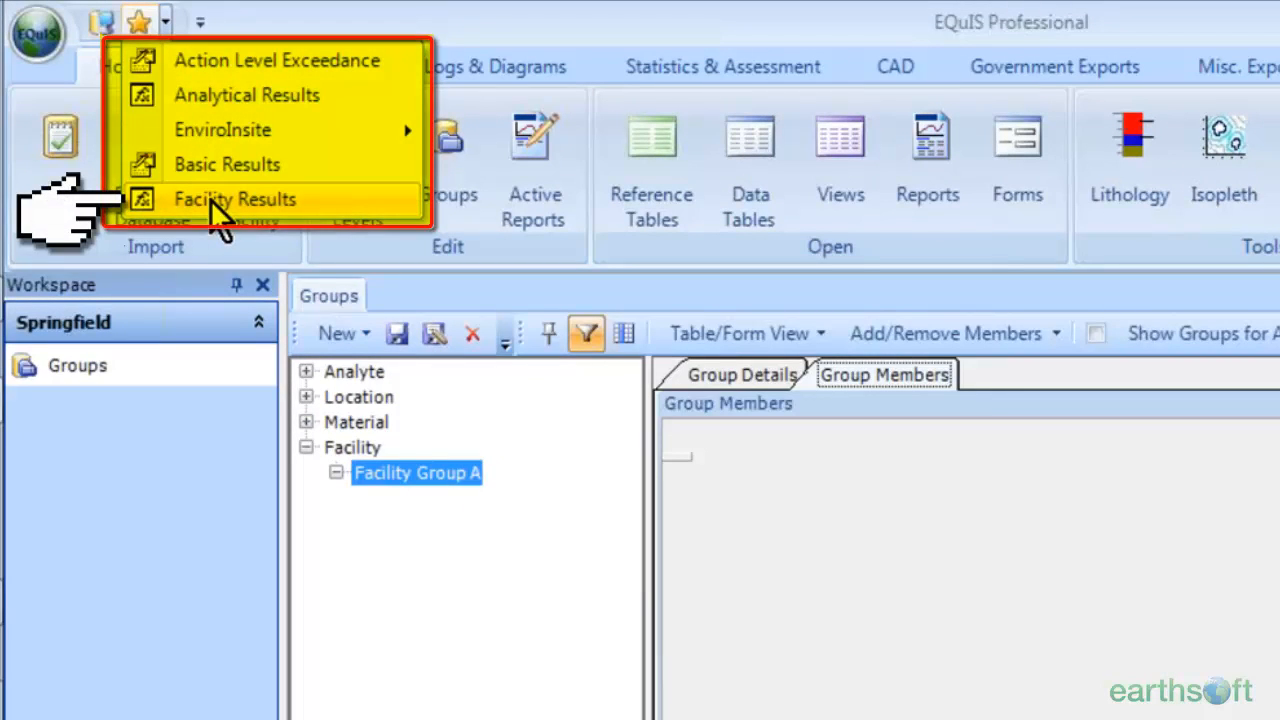
- Find the EnviroInsite Site Diagram report in the report list and start adding it to the favorites
click(928, 160)
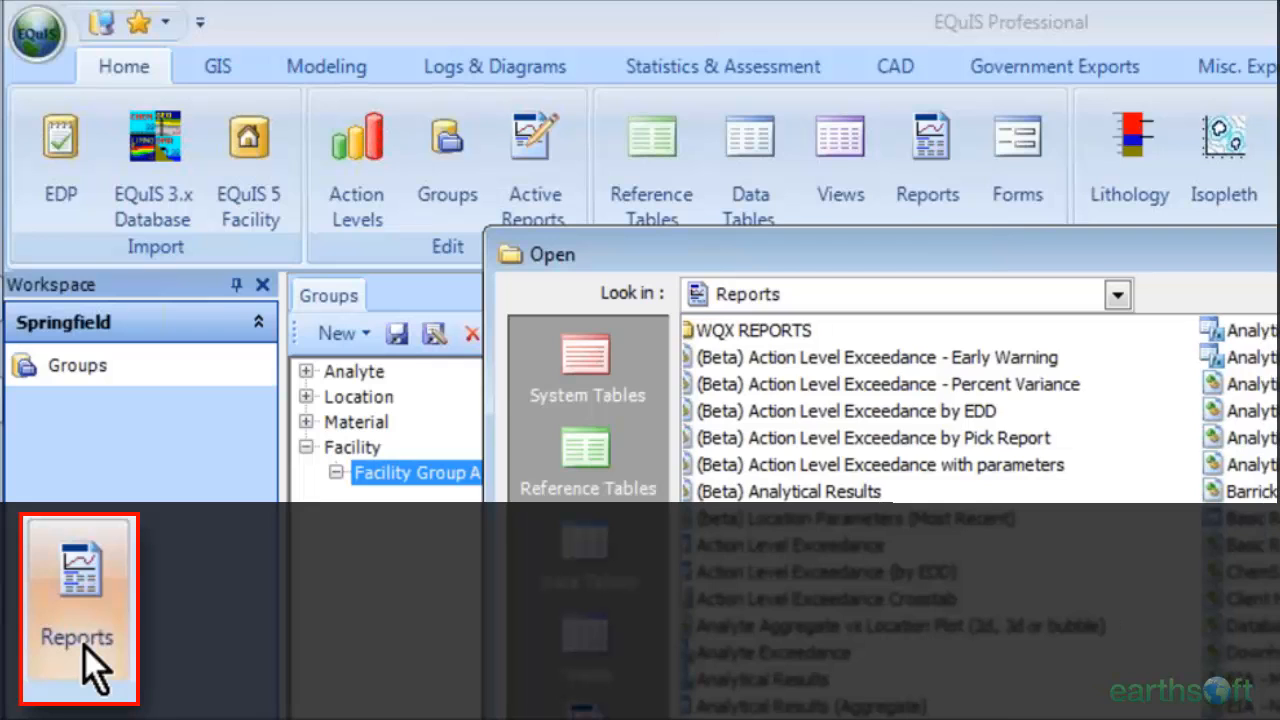
scroll(978, 410, right, 5)
scroll(978, 410, right, 5)
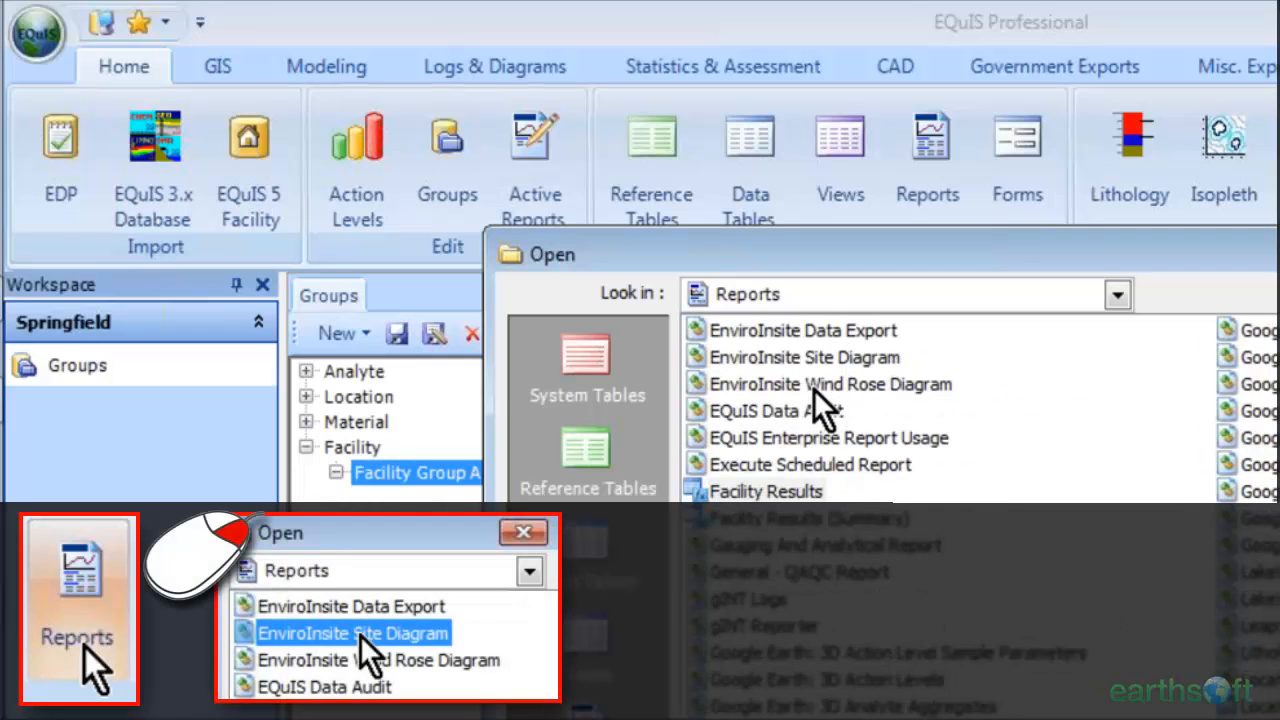
click(815, 362)
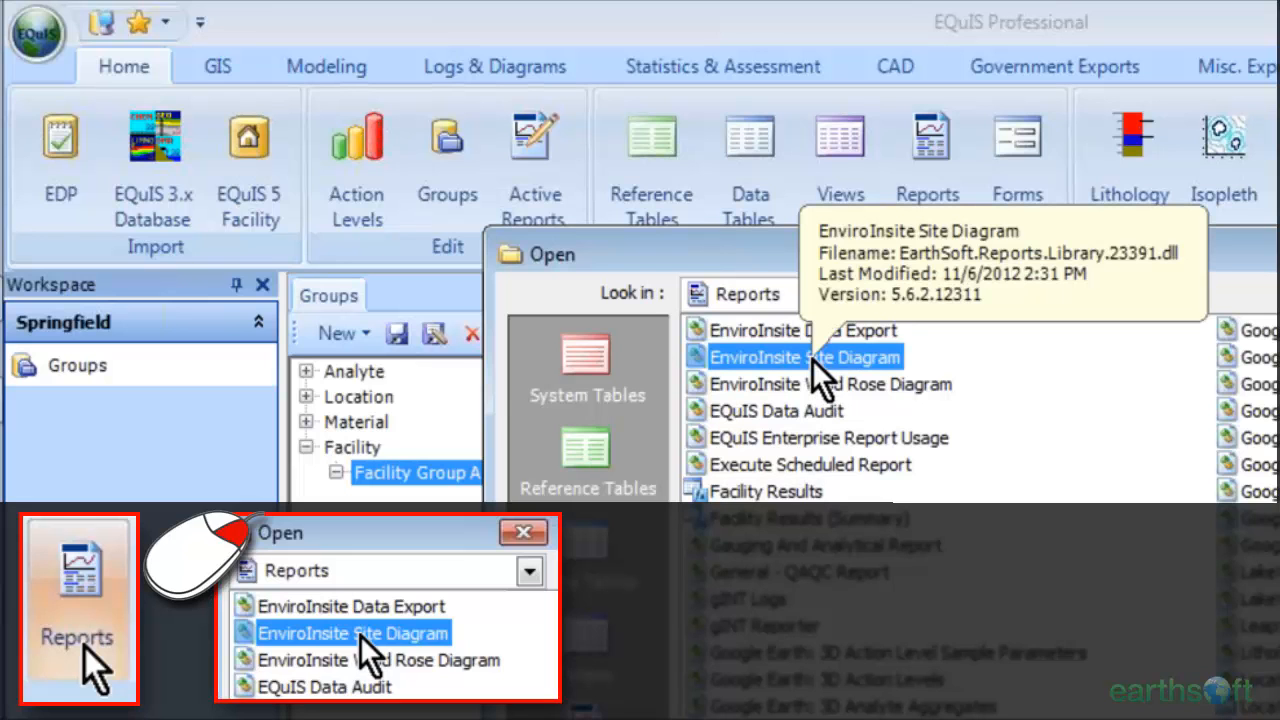
right_click(870, 370)
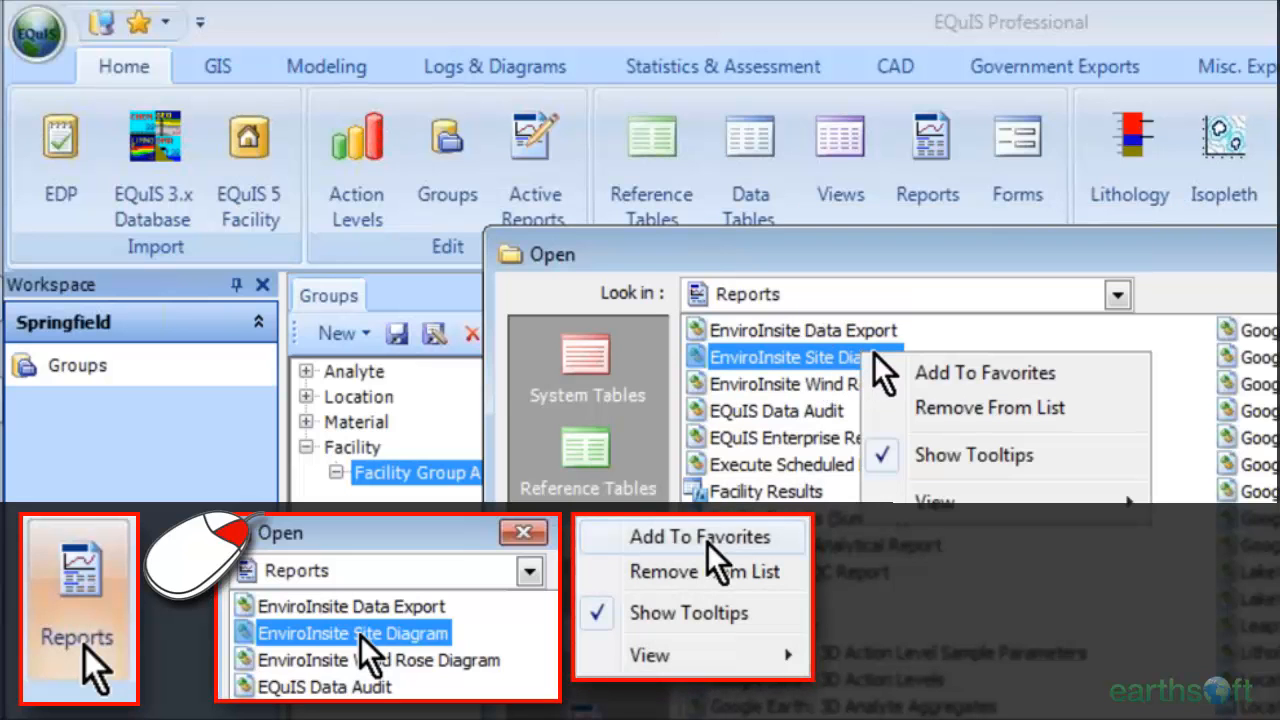
click(922, 367)
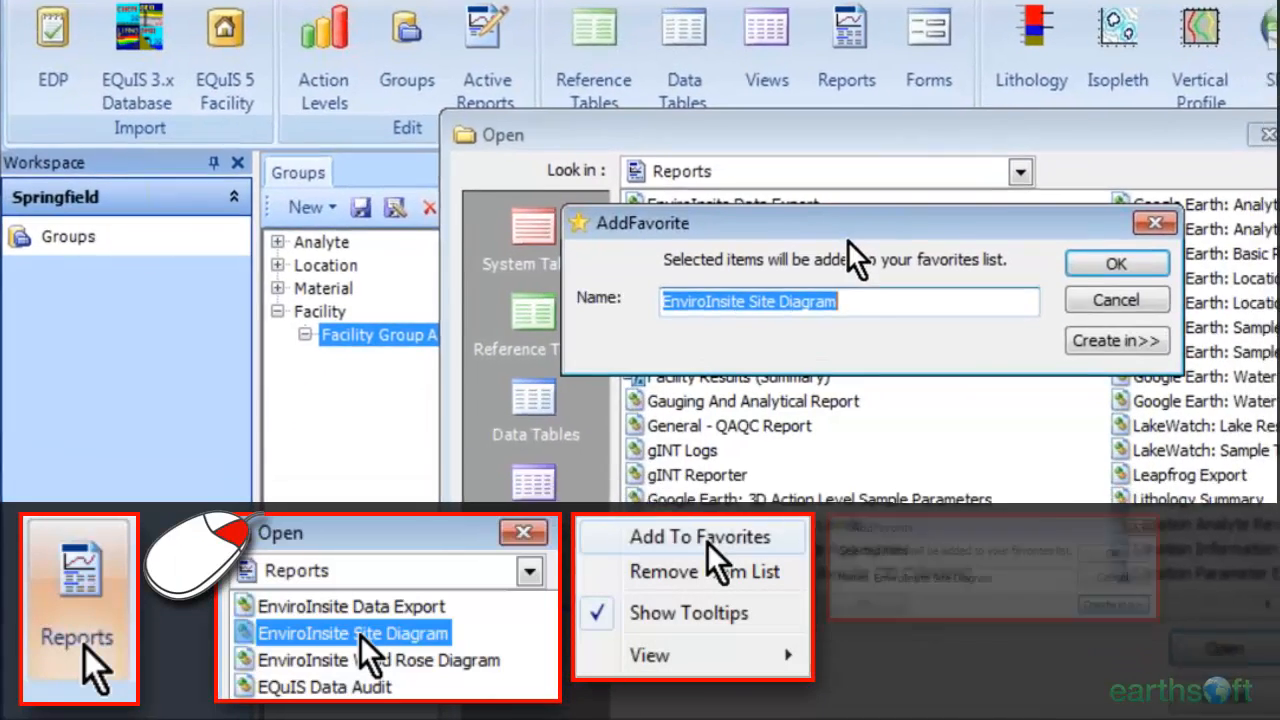
- Create a new folder named EnviroInsite under Favorites for the EnviroInsite Site Diagram report
click(1204, 545)
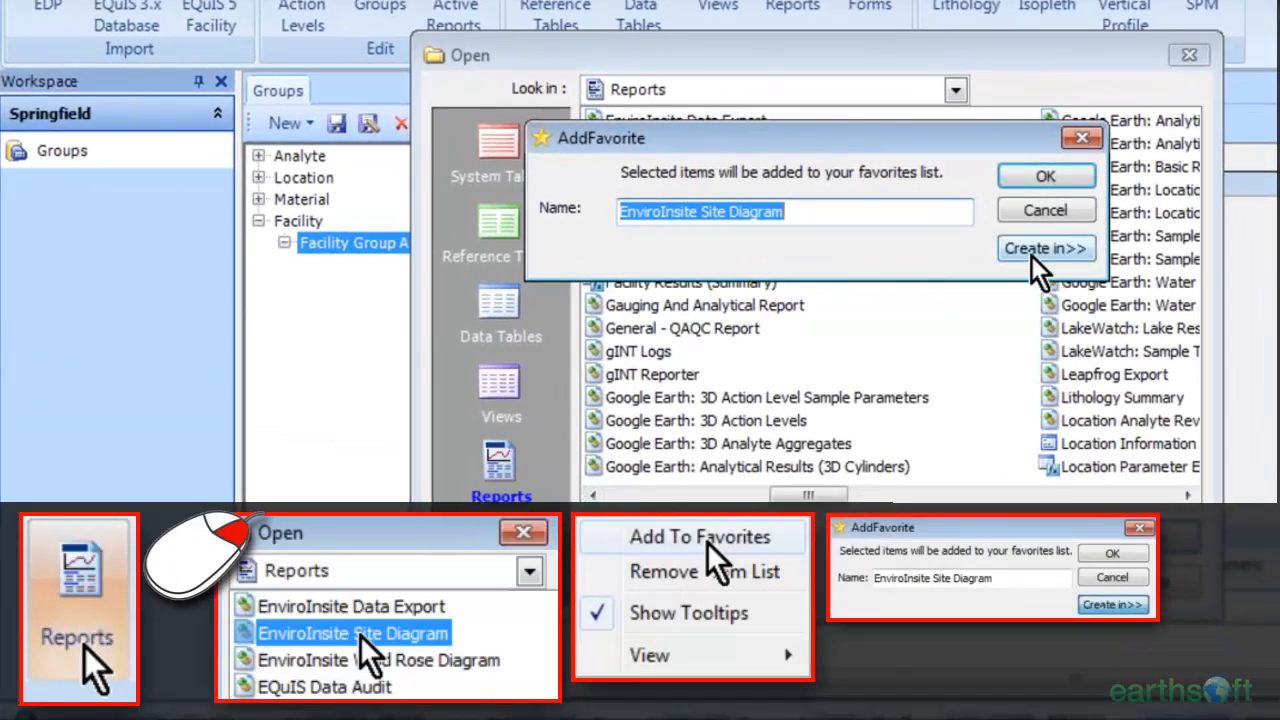
click(695, 260)
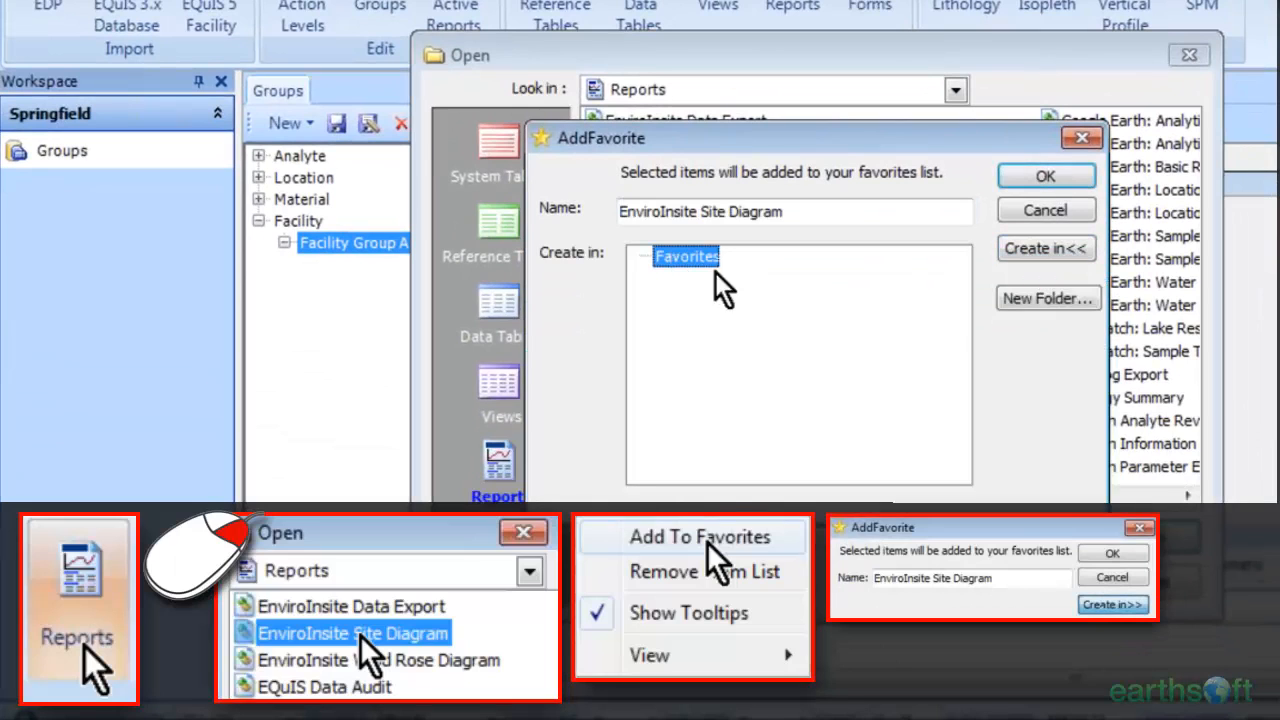
click(1036, 306)
text(E)
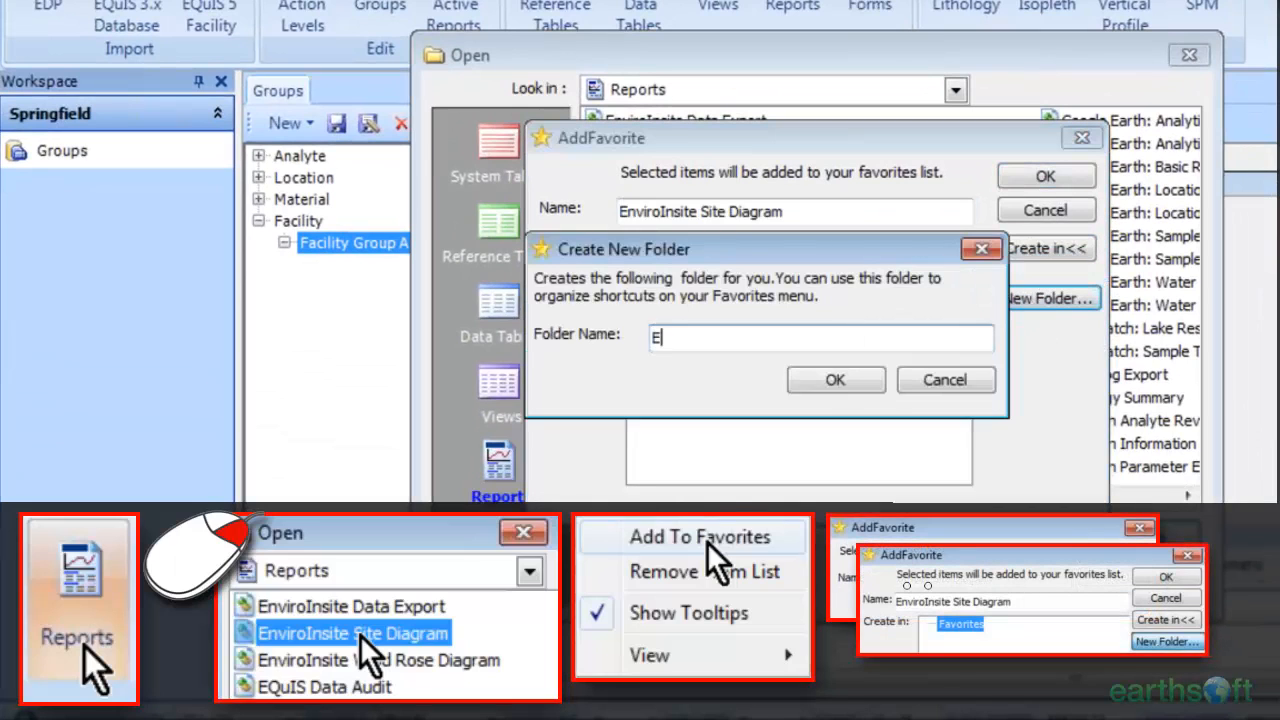
text(nviroInsite)
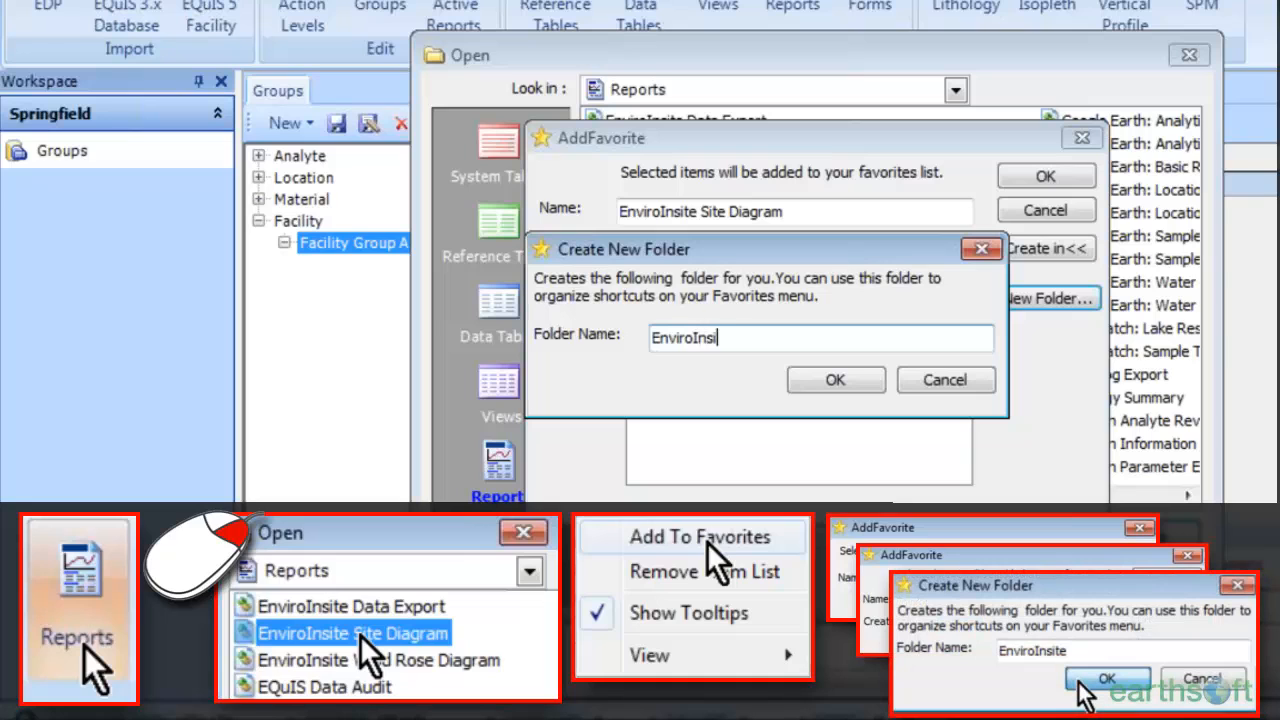
click(808, 382)
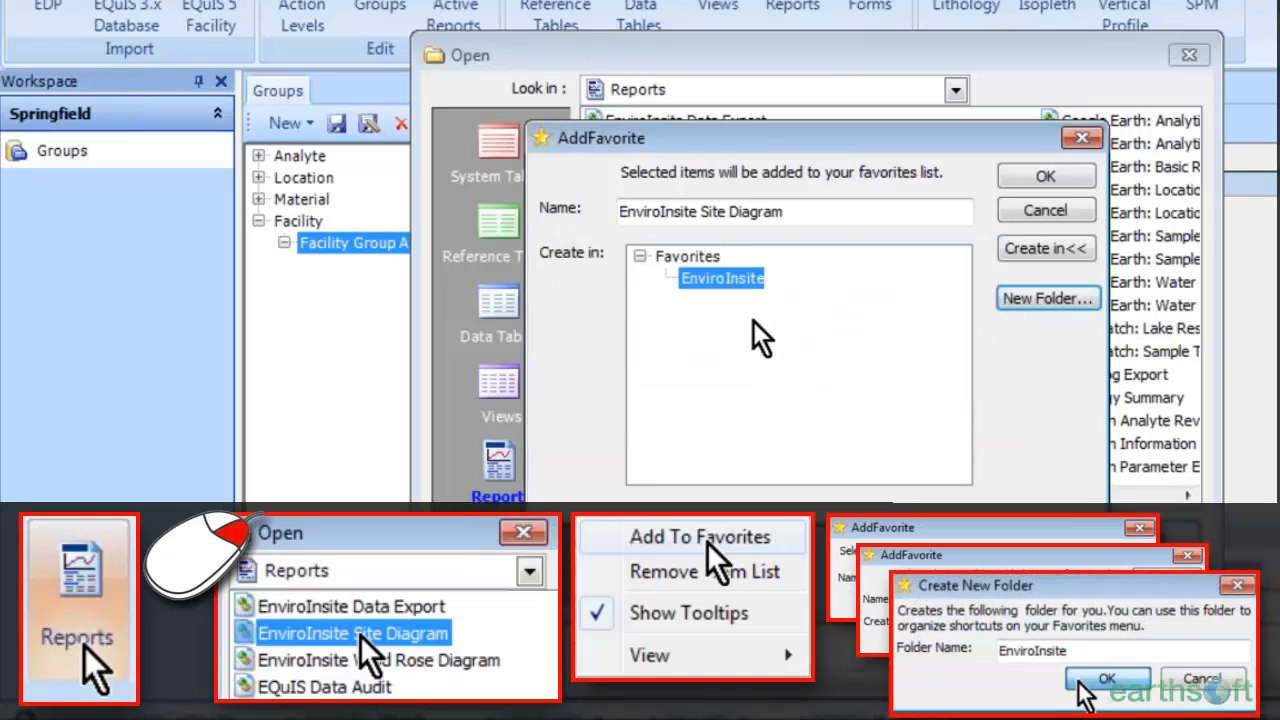
- Add the EnviroInsite Site Diagram report to the new folder and check the EnviroInsite folder in the favorites list
click(1051, 184)
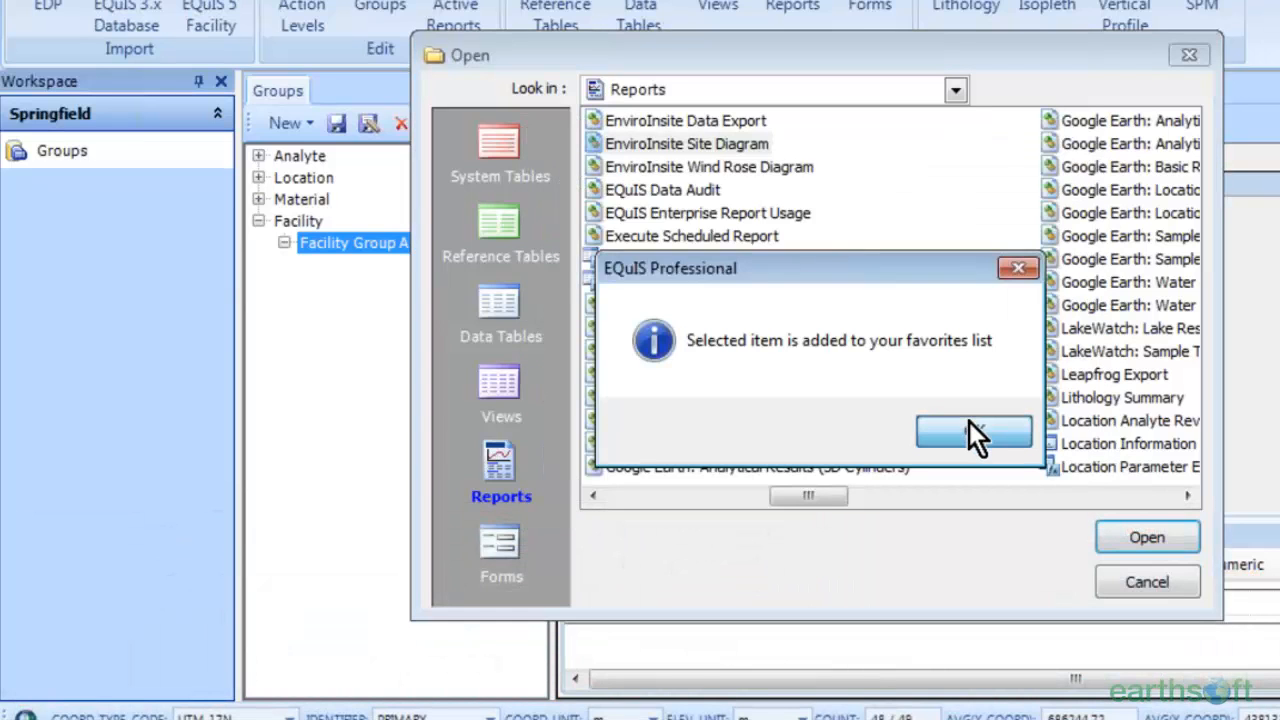
click(970, 424)
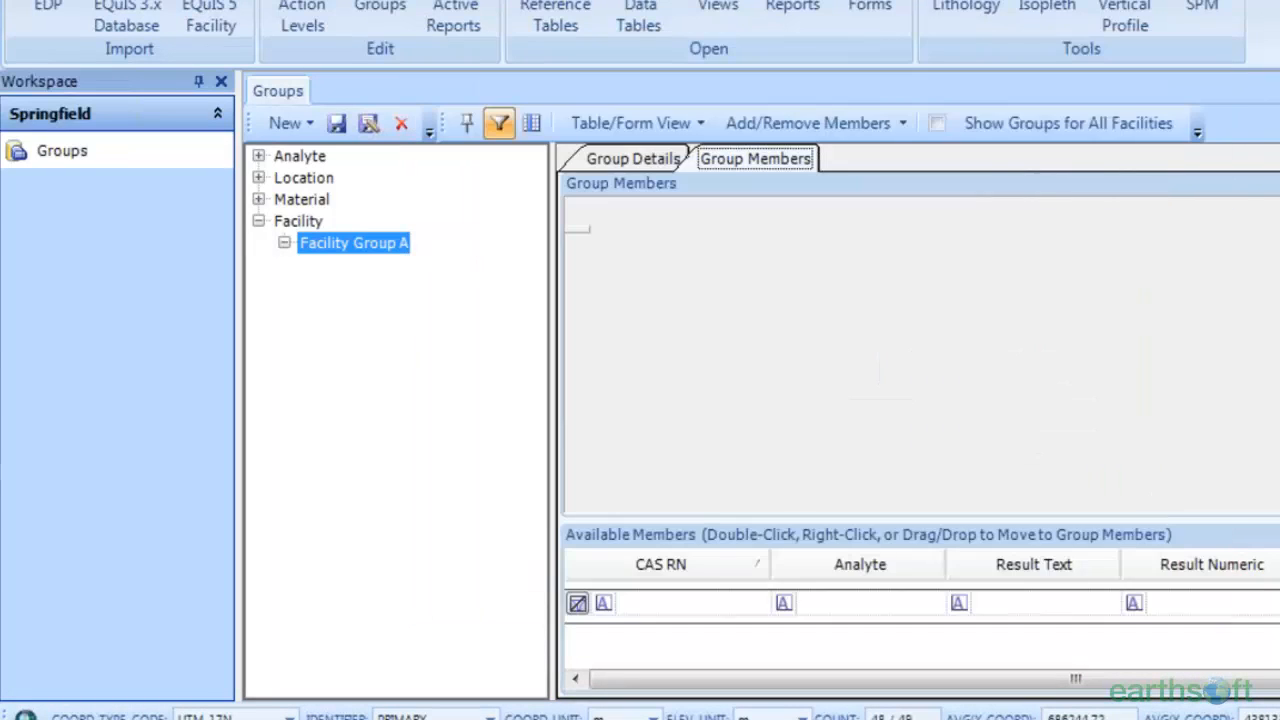
click(188, 30)
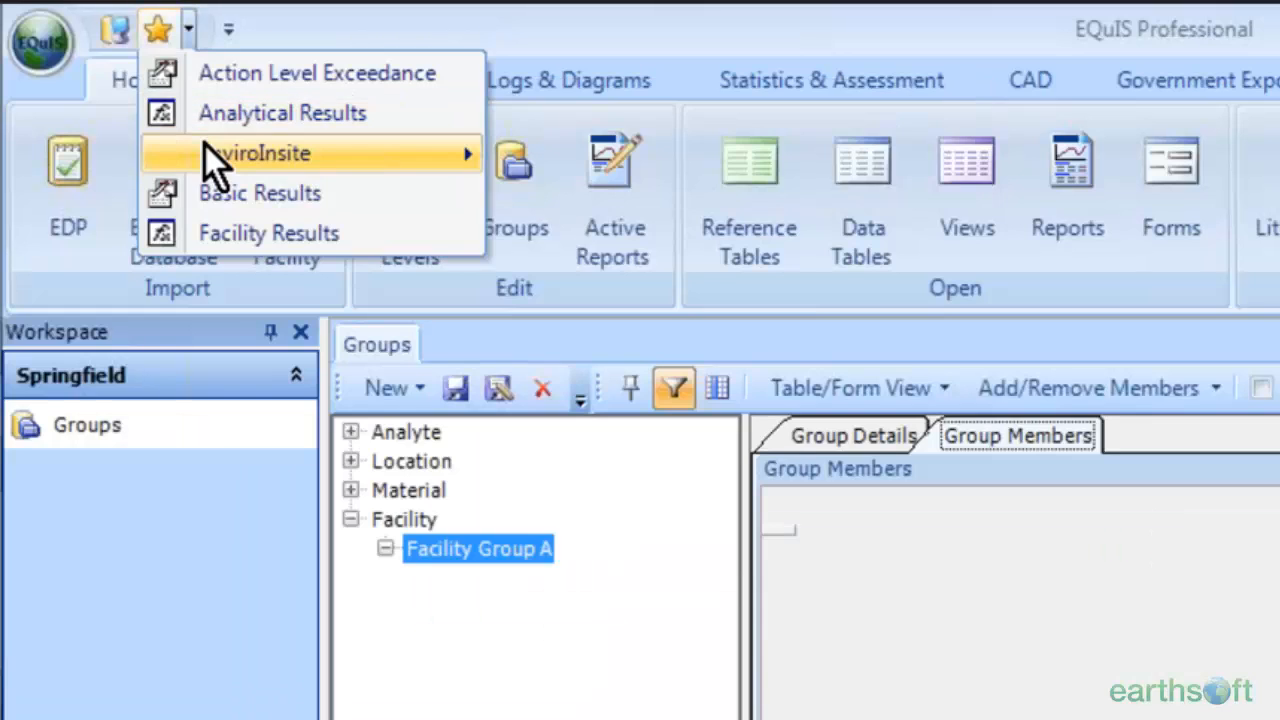
mouse_move(208, 146)
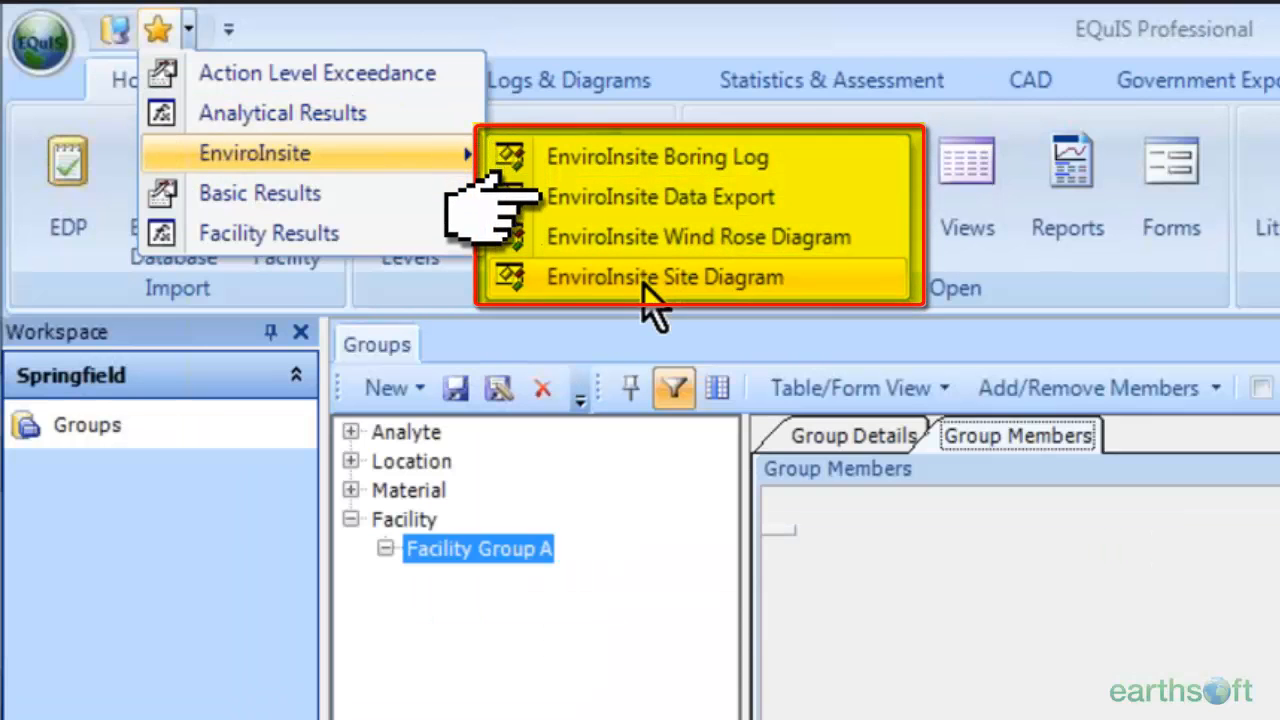
- Switch to Notepad, examine the Favorite nodes under Application in settings.xml, and highlight the EnviroInsite Boring Log entry's nodes
click(675, 655)
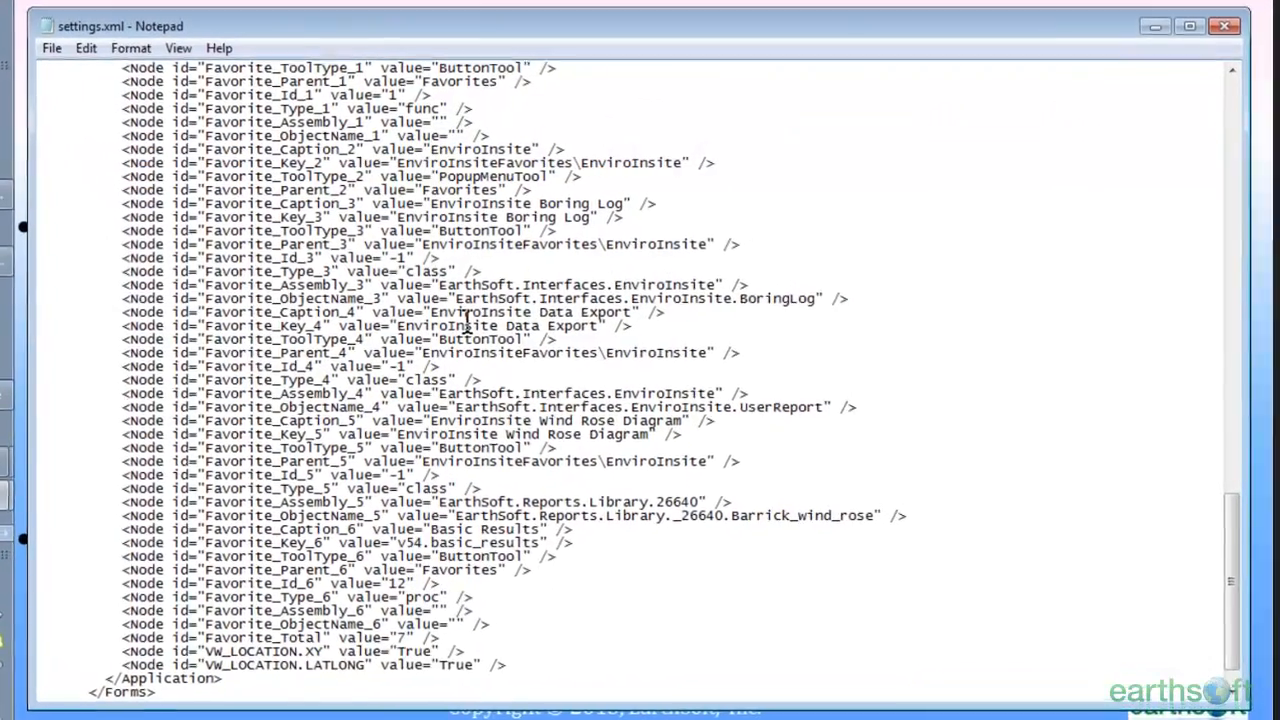
scroll(473, 386, up, 4)
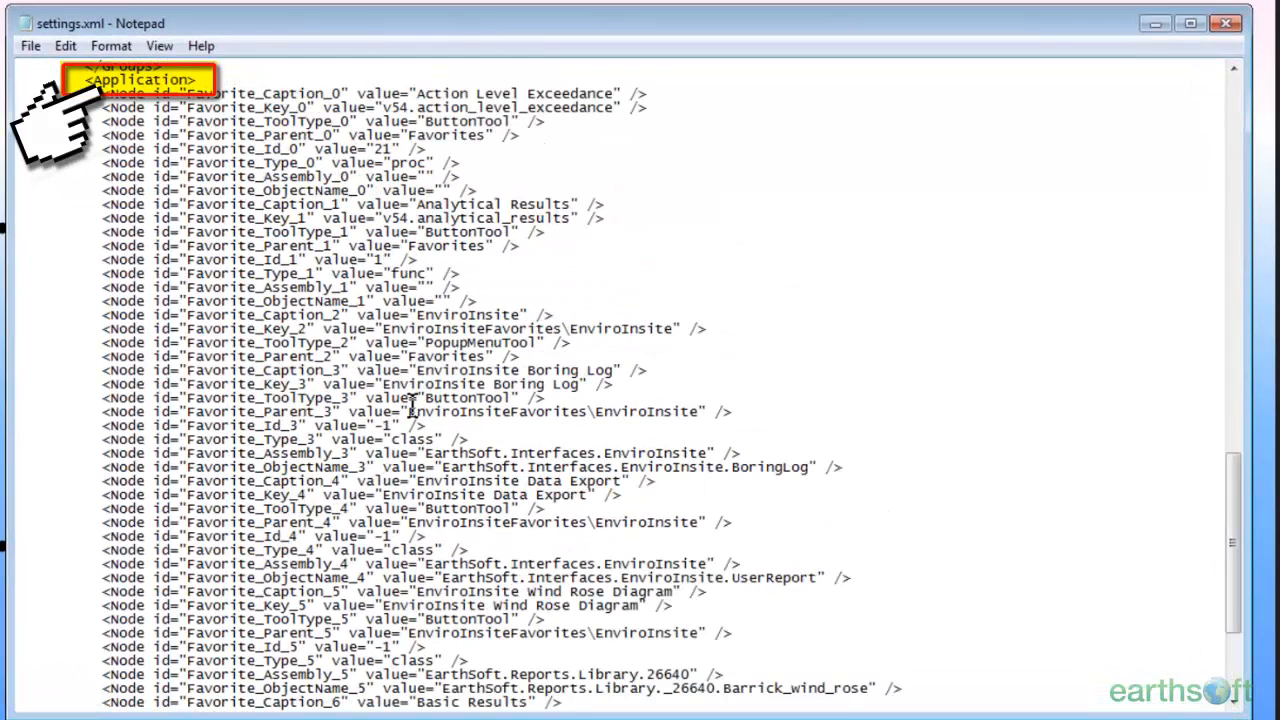
scroll(415, 163, up, 2)
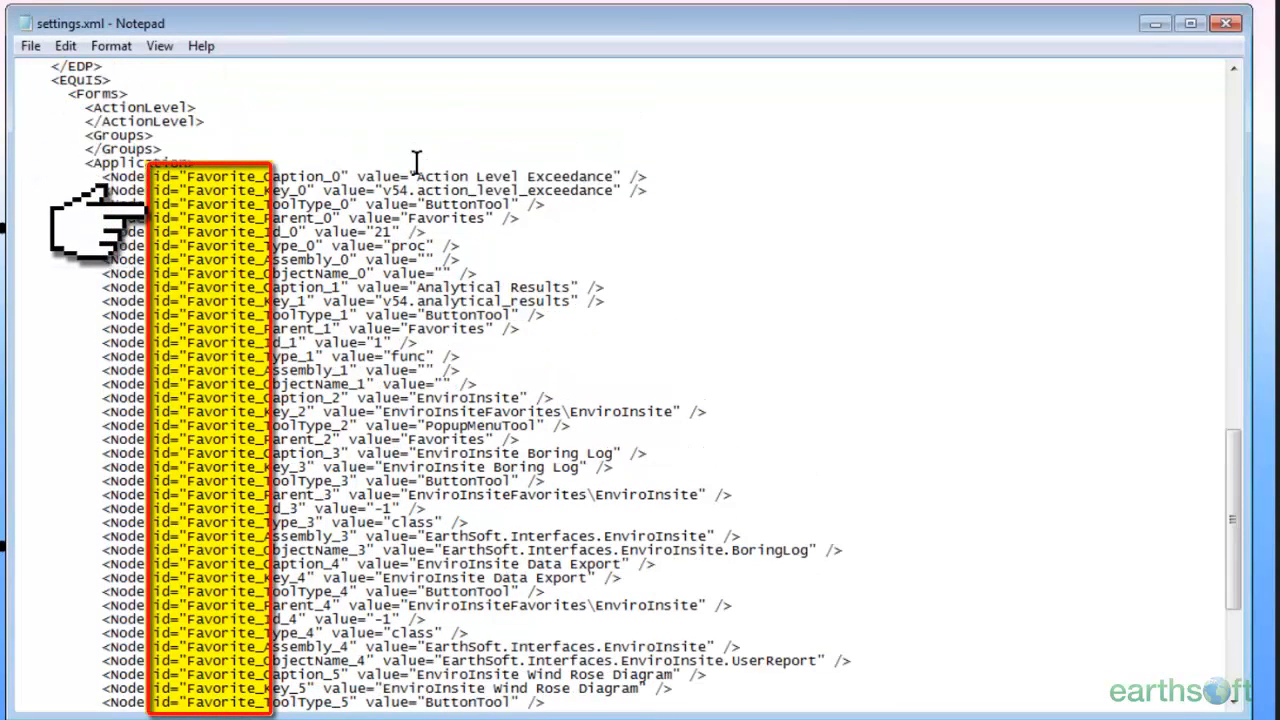
scroll(415, 163, down, 1)
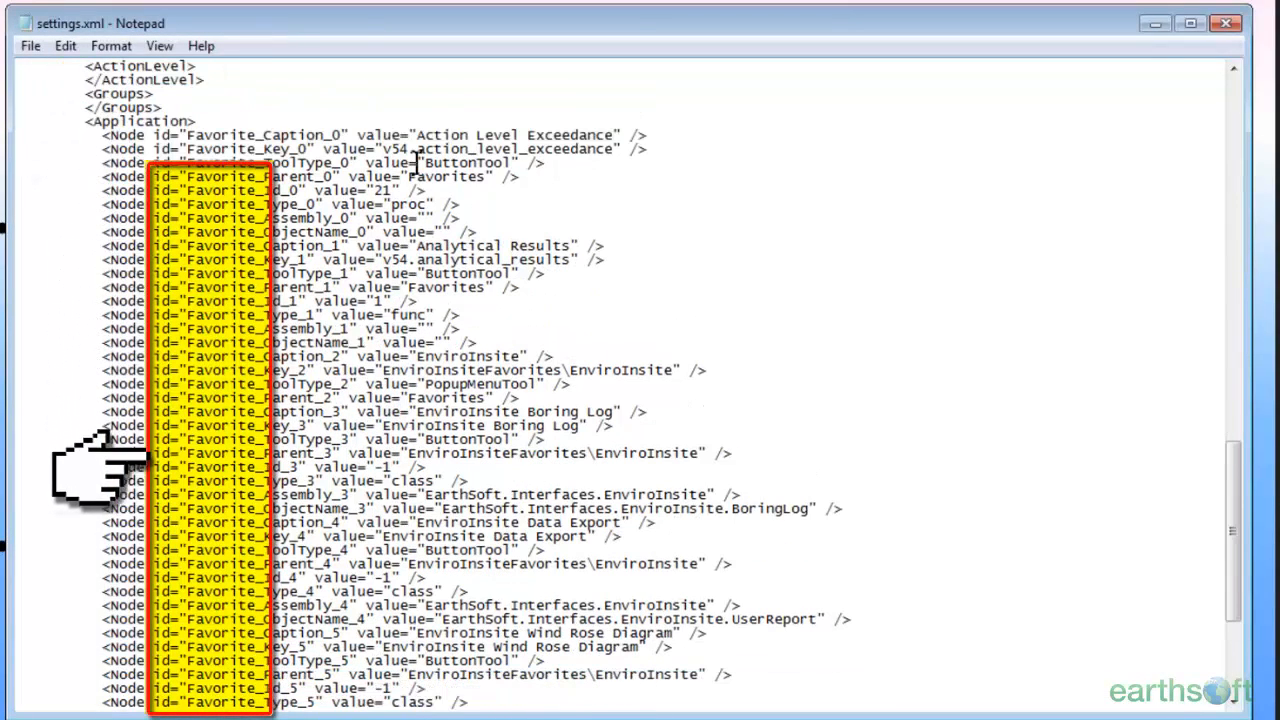
scroll(415, 163, down, 2)
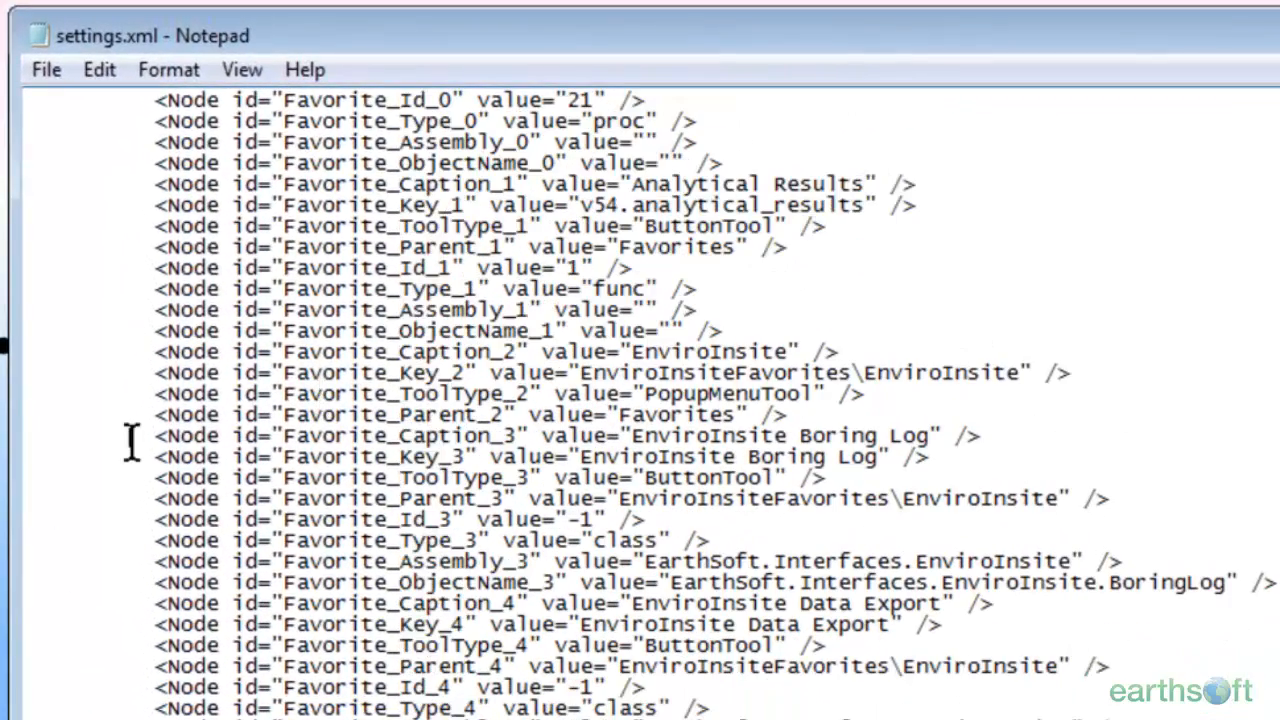
drag(131, 440, 1265, 584)
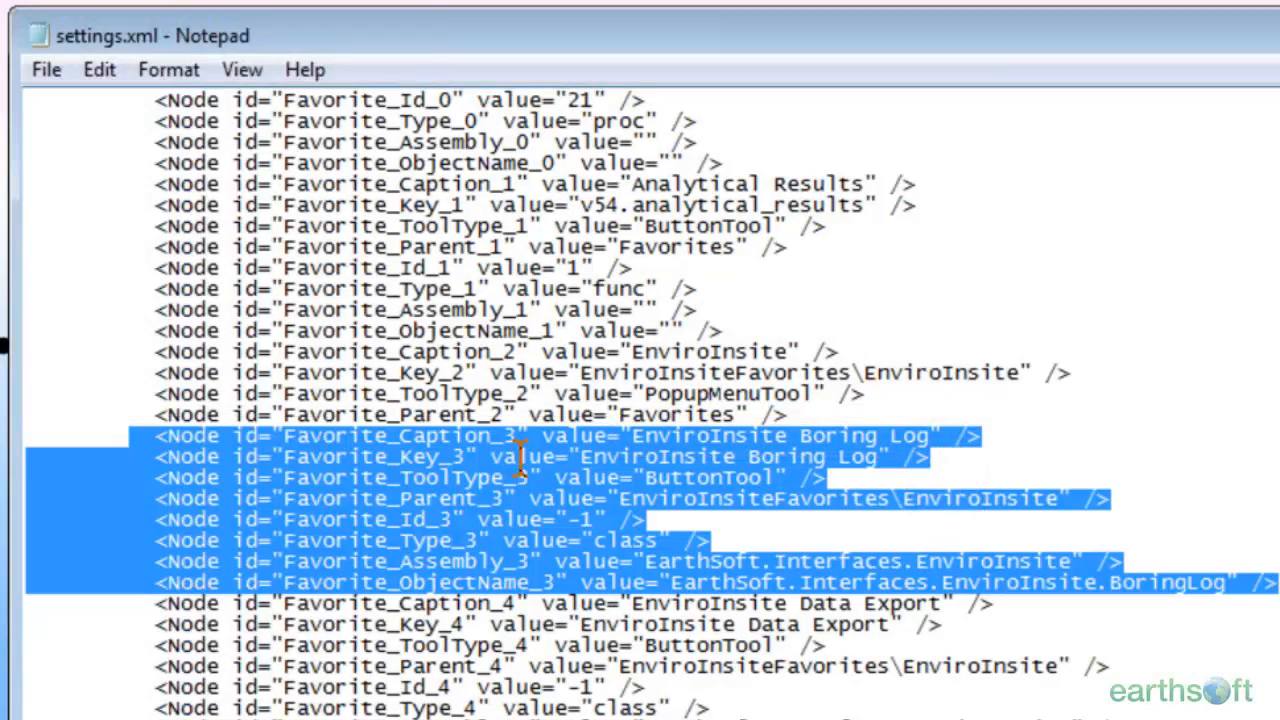
scroll(520, 462, down, 1)
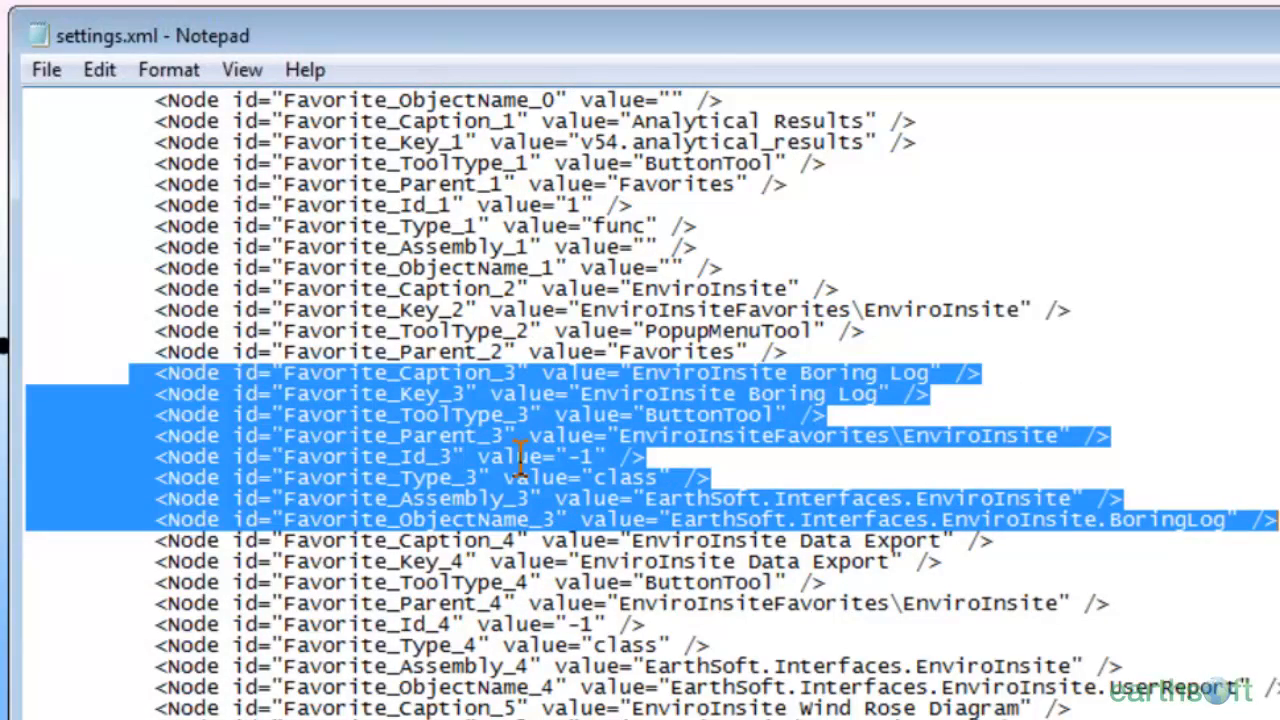
- Highlight the Favorite_Total node near the end of settings.xml and close the file
scroll(520, 458, down, 7)
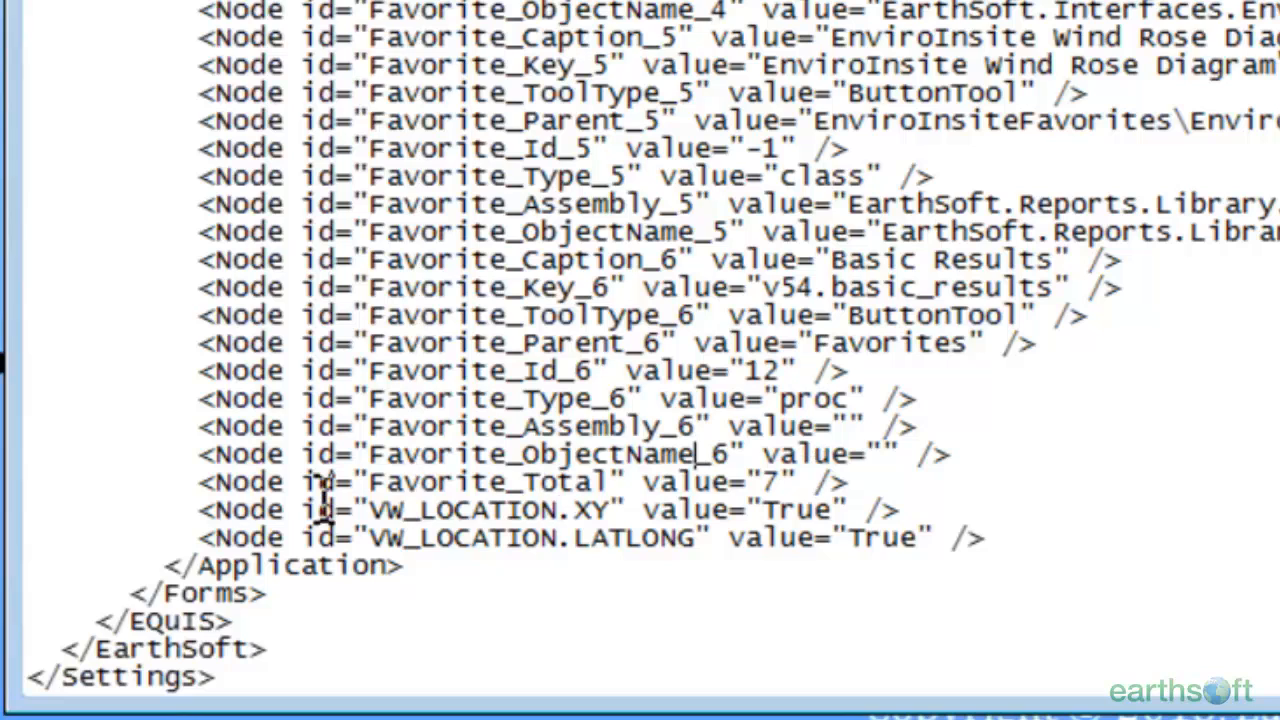
drag(184, 483, 845, 483)
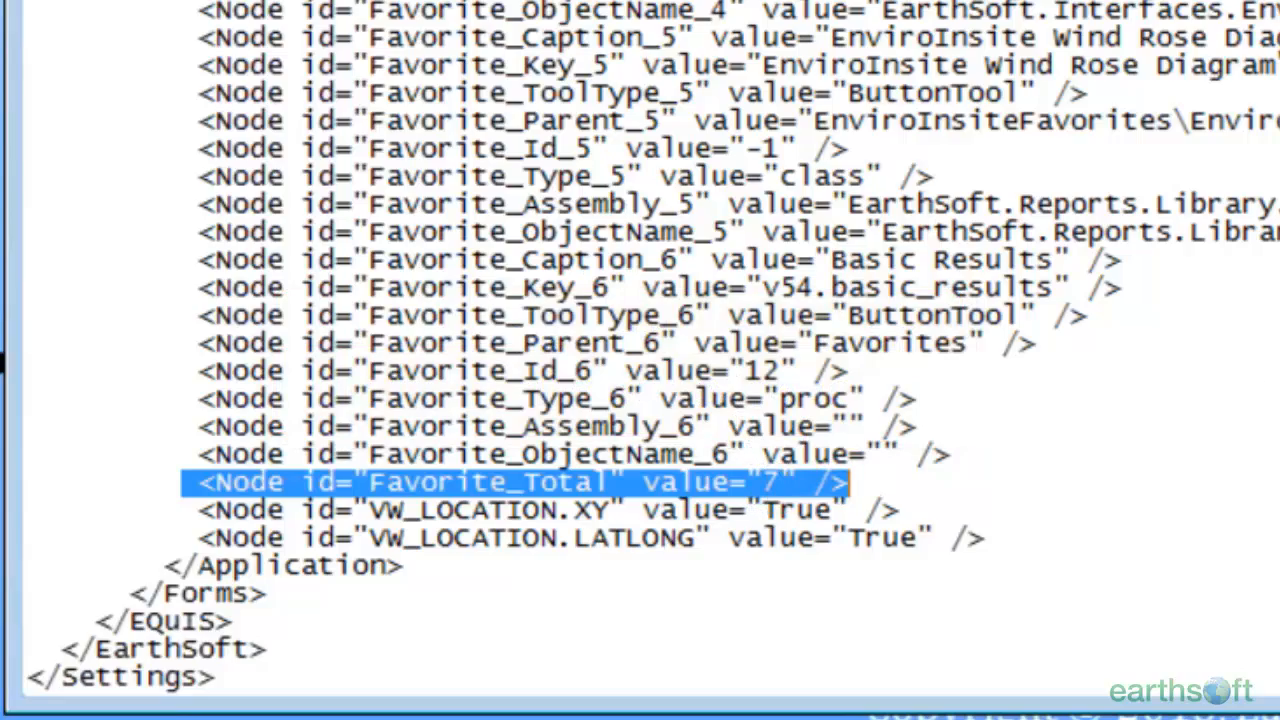
click(918, 399)
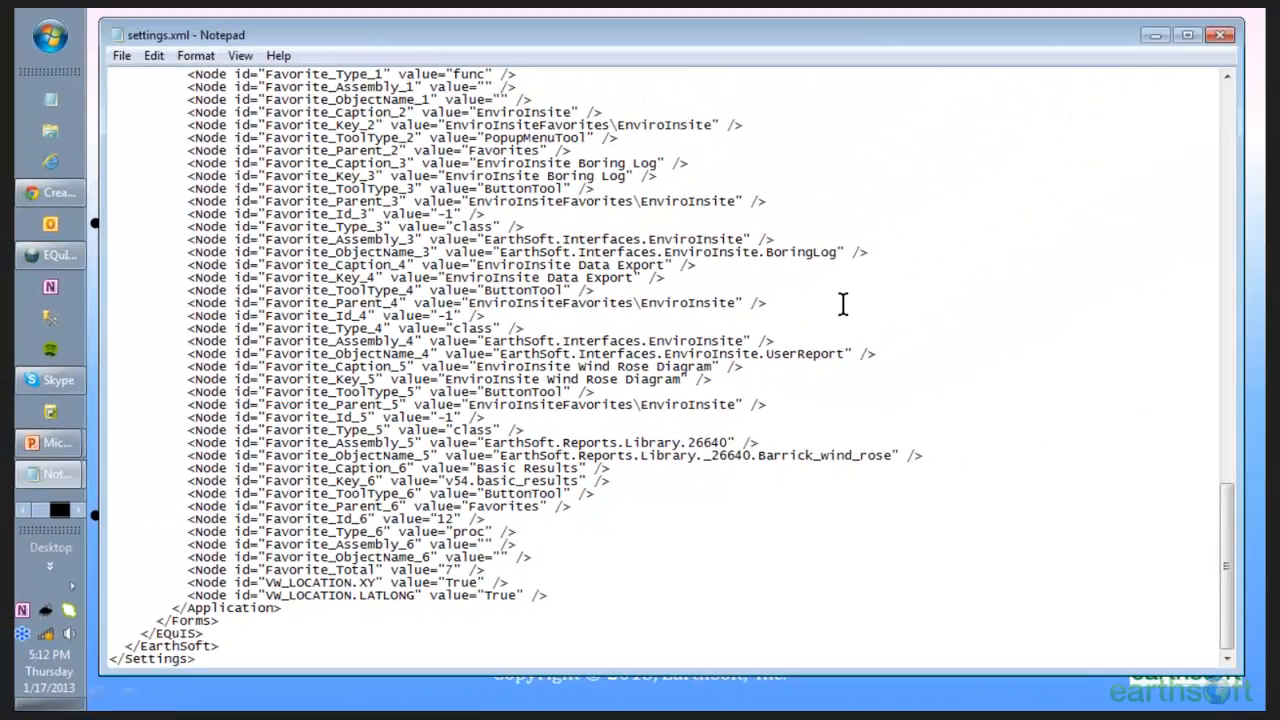
click(1219, 35)
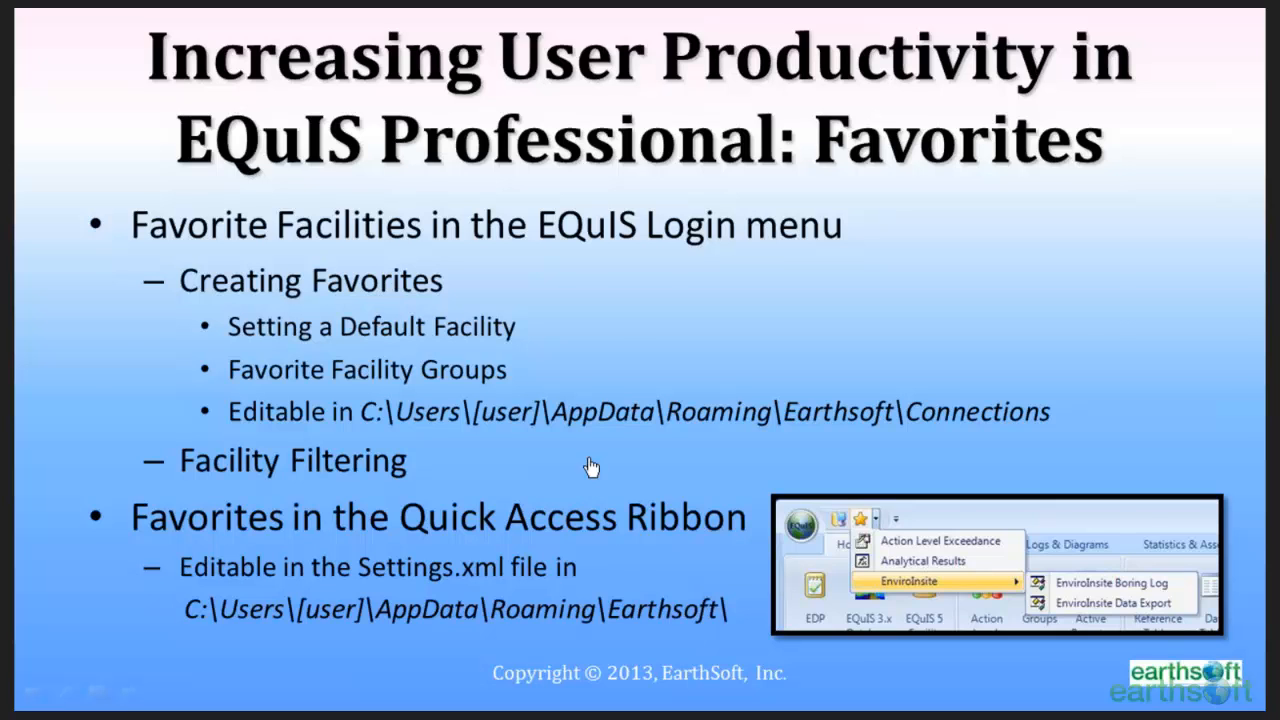
click(590, 460)
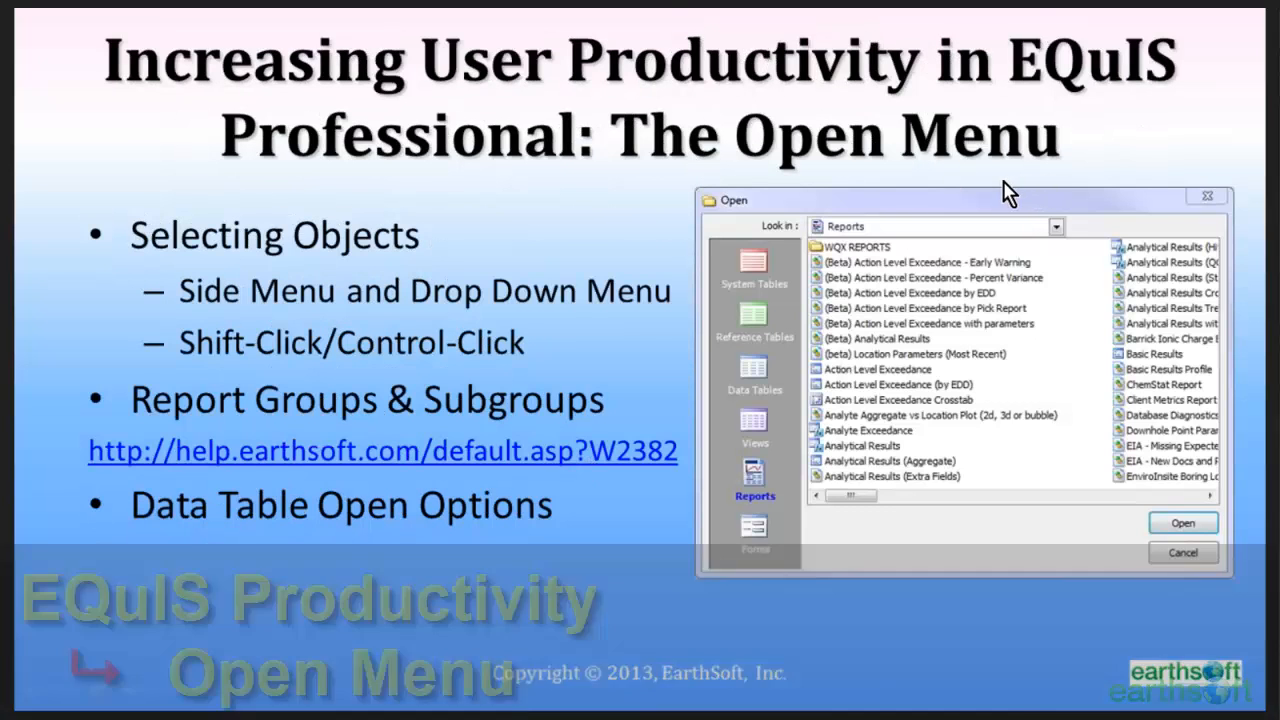
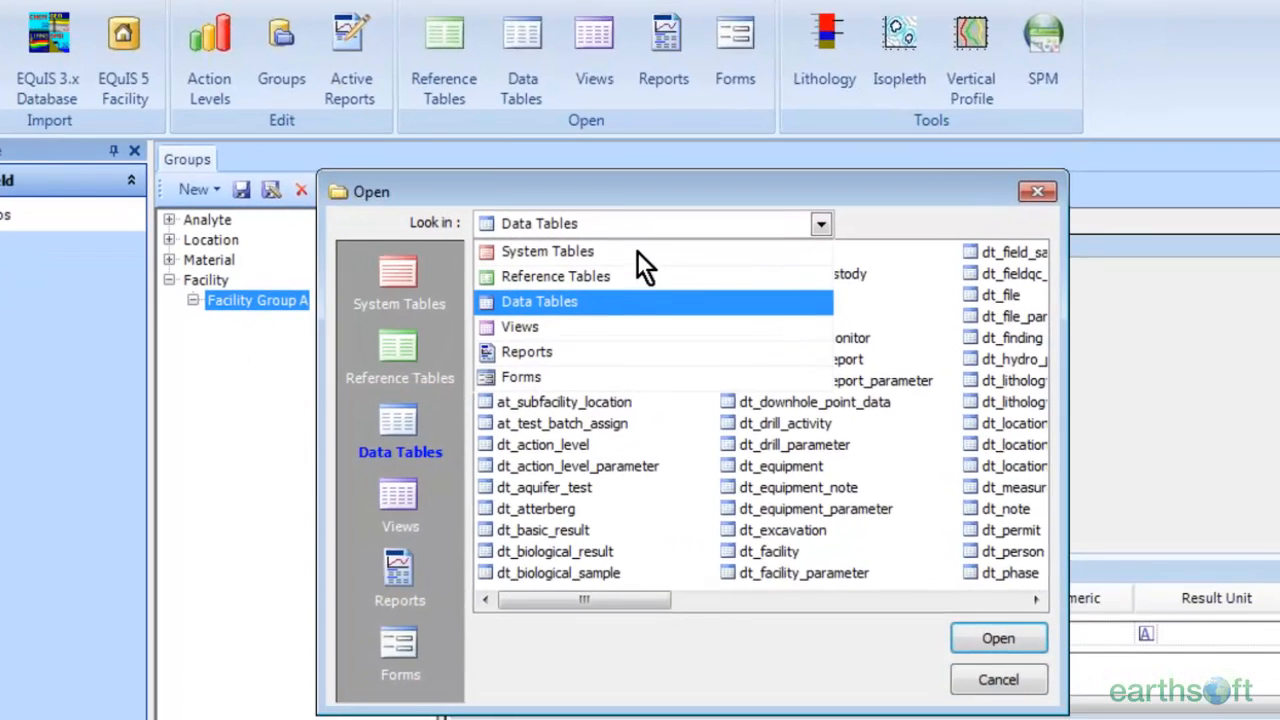
- List the system tables in the Open window and display them as large icons
click(641, 257)
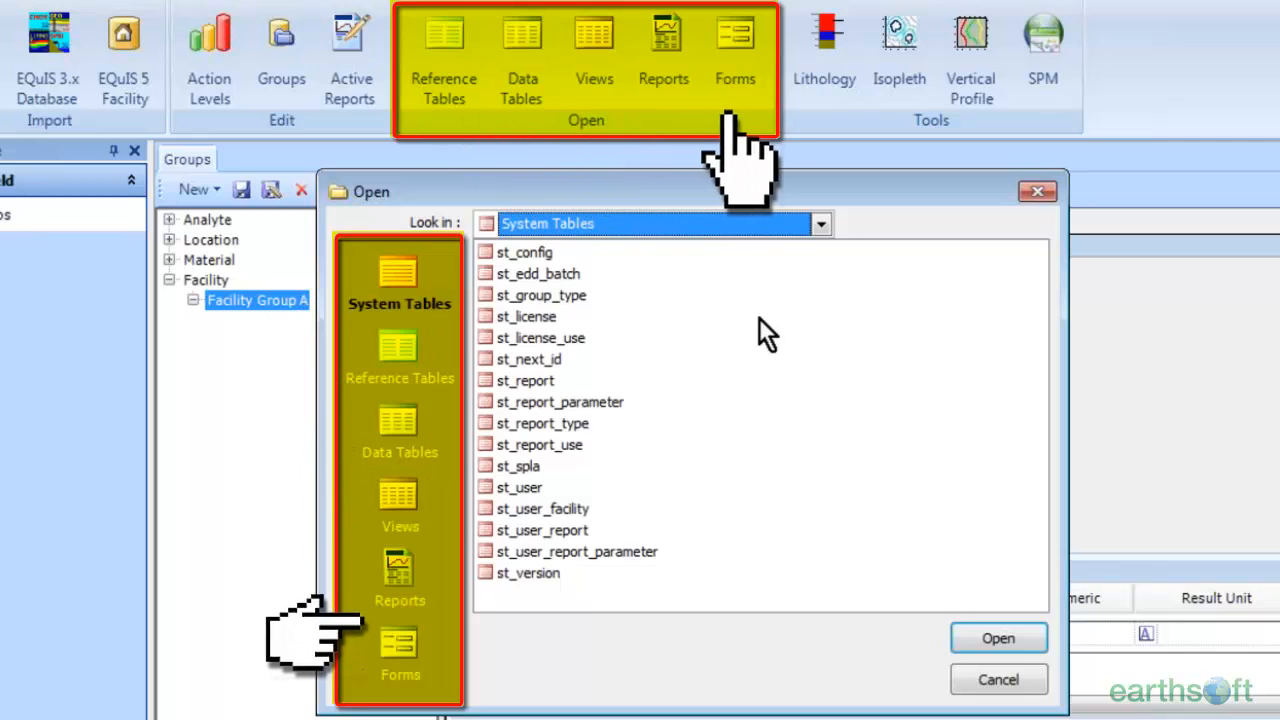
right_click(764, 358)
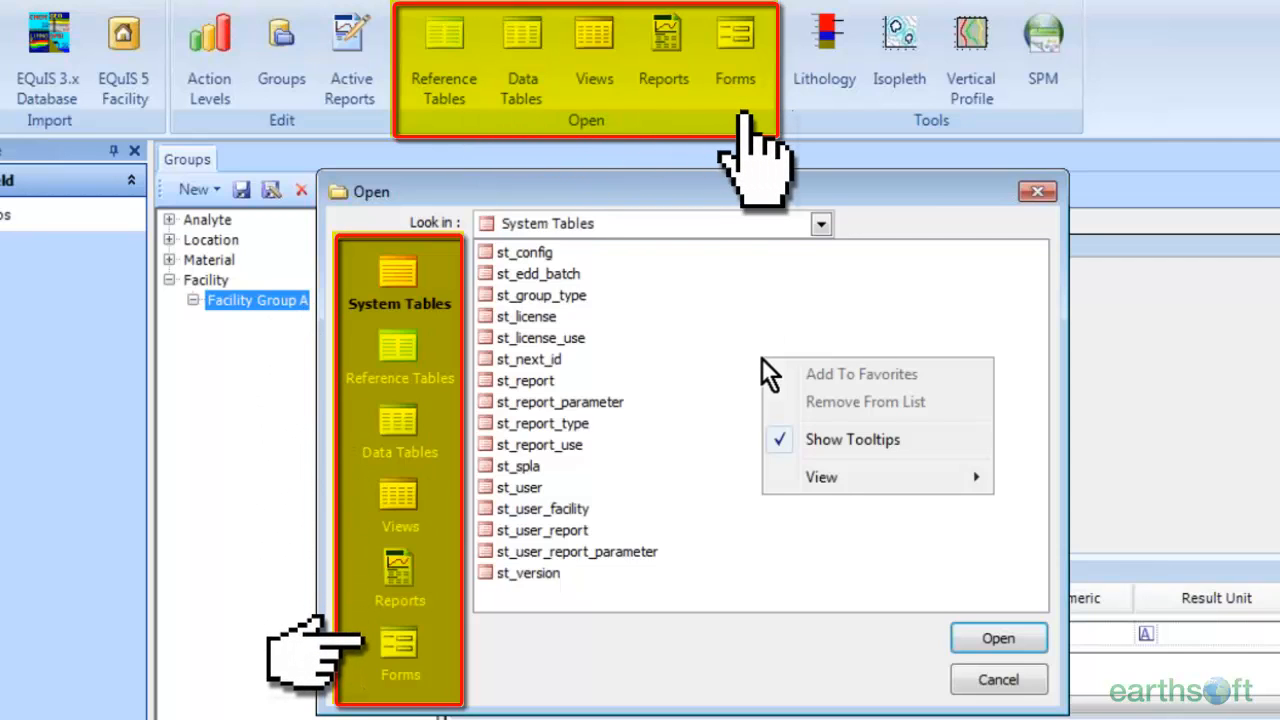
mouse_move(809, 473)
click(1027, 477)
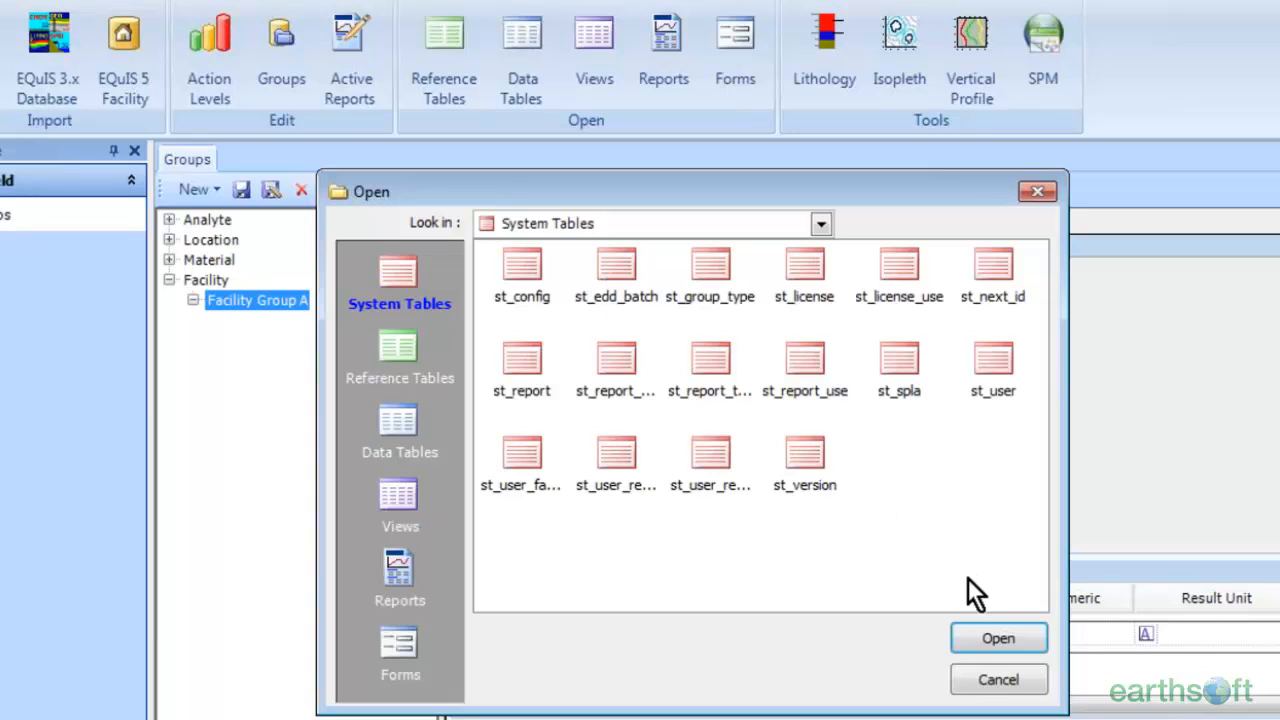
- Switch the Open window to the reference tables and display them as a compact list
click(396, 352)
right_click(988, 432)
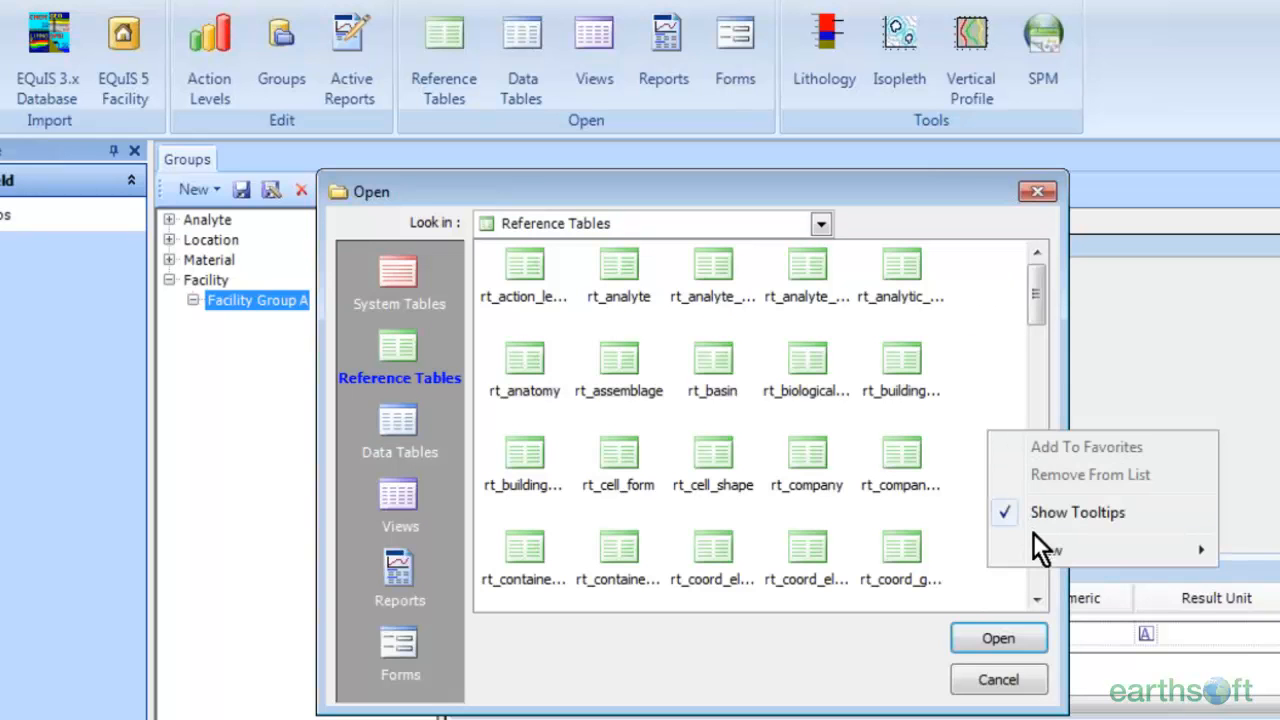
mouse_move(1040, 548)
click(1266, 580)
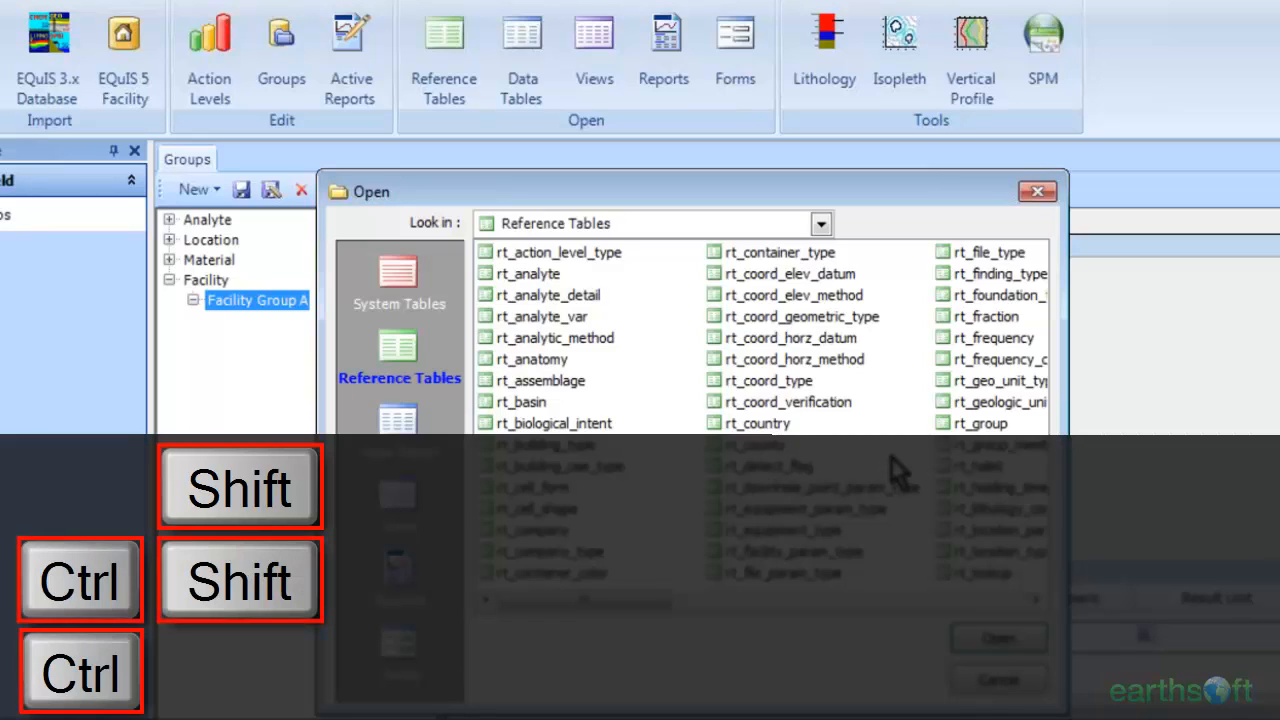
- Select the rt_group, rt_group_member, rt_remap and rt_remap_detail reference tables together and open them
click(964, 429)
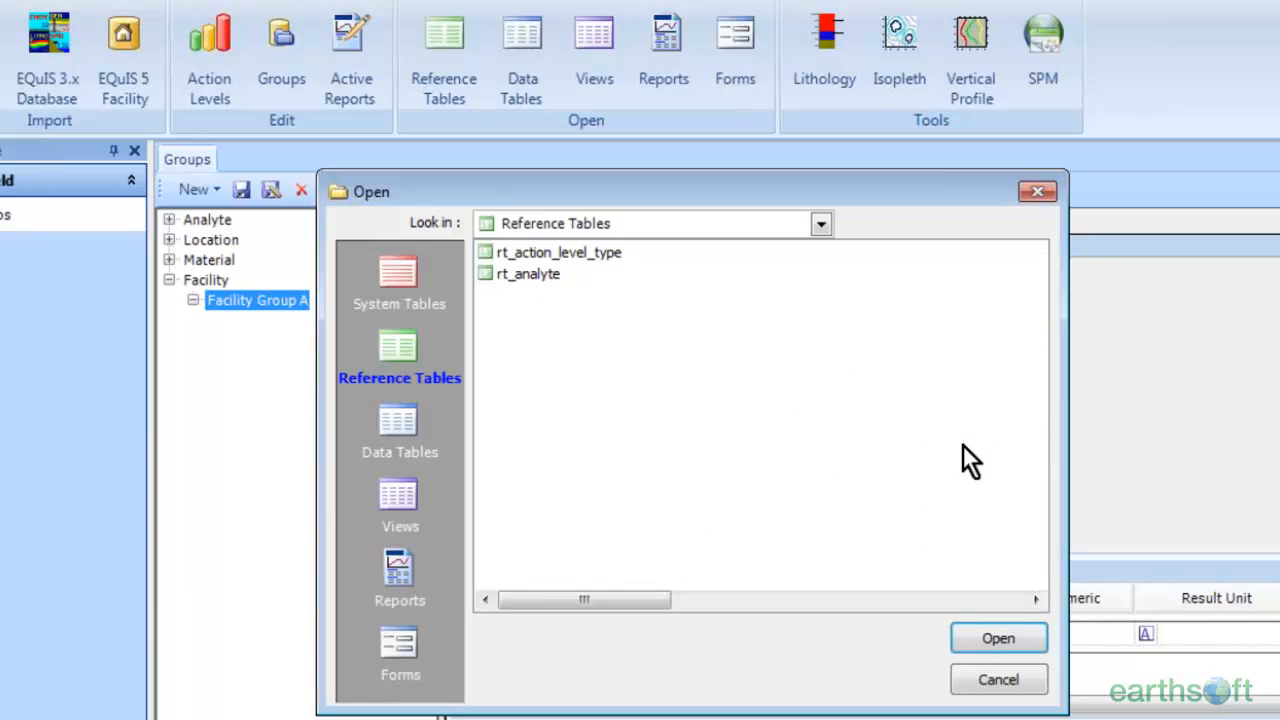
ctrl+click(971, 443)
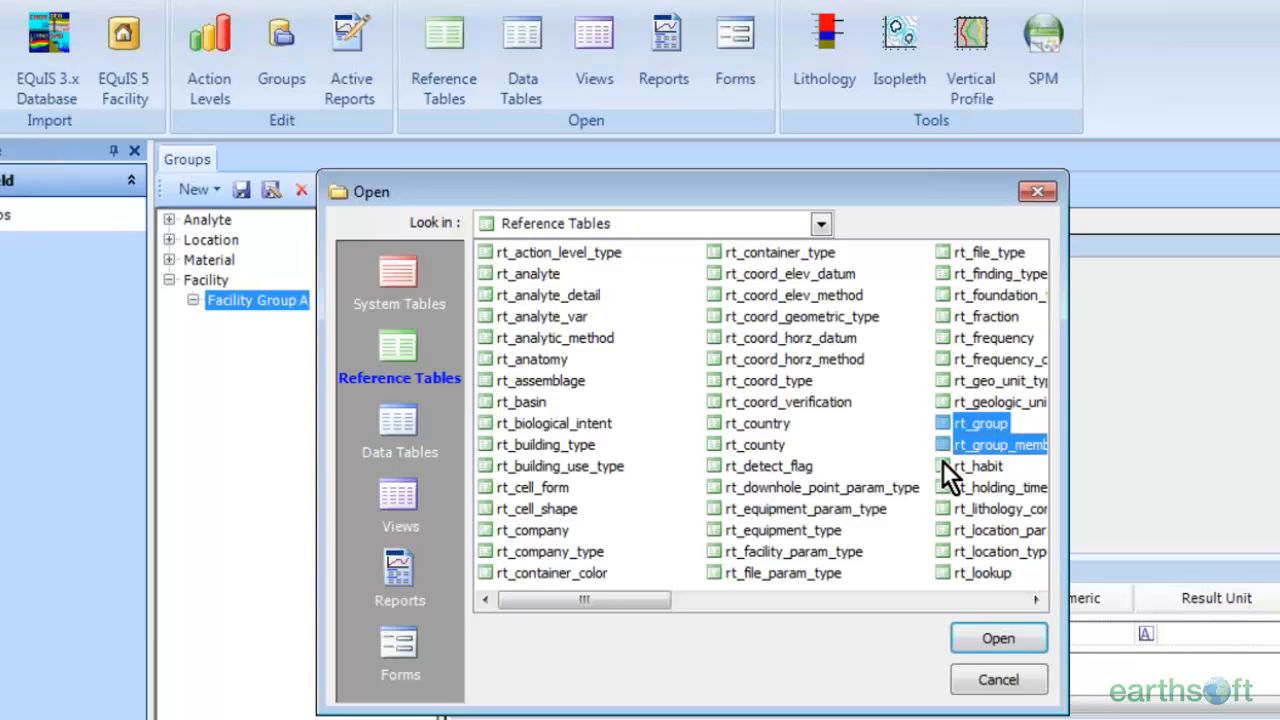
click(781, 601)
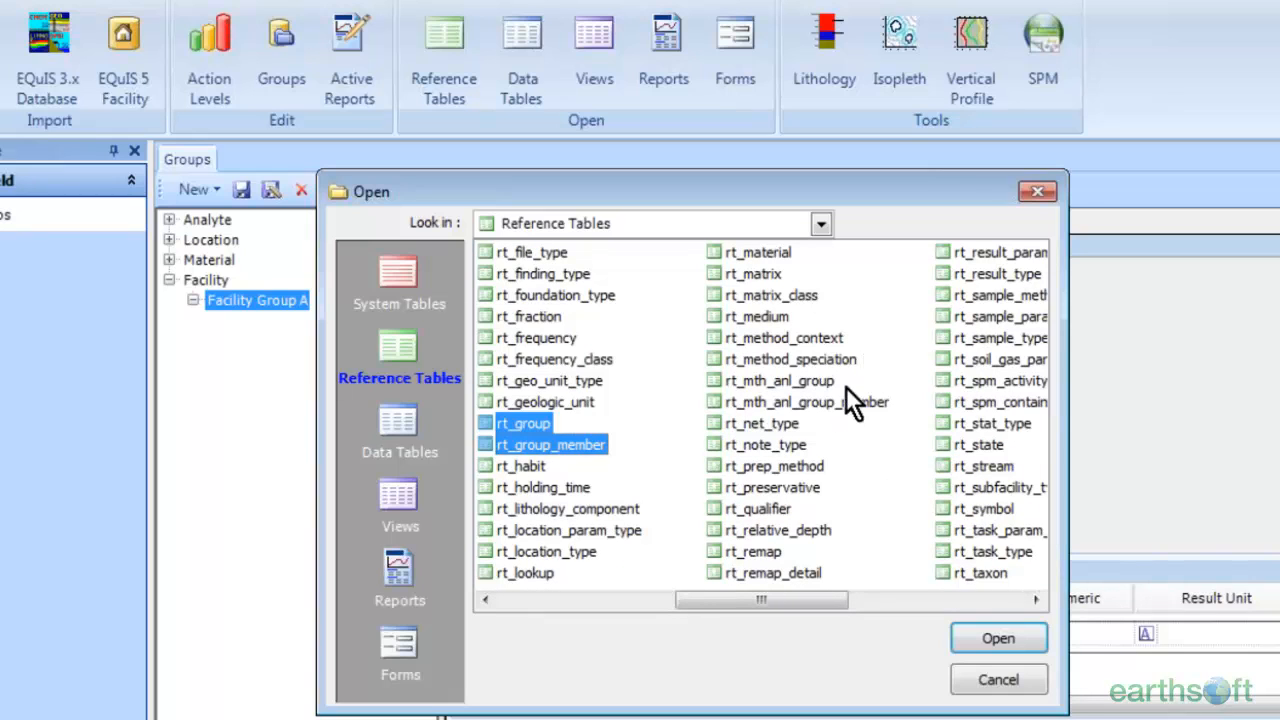
ctrl+click(773, 554)
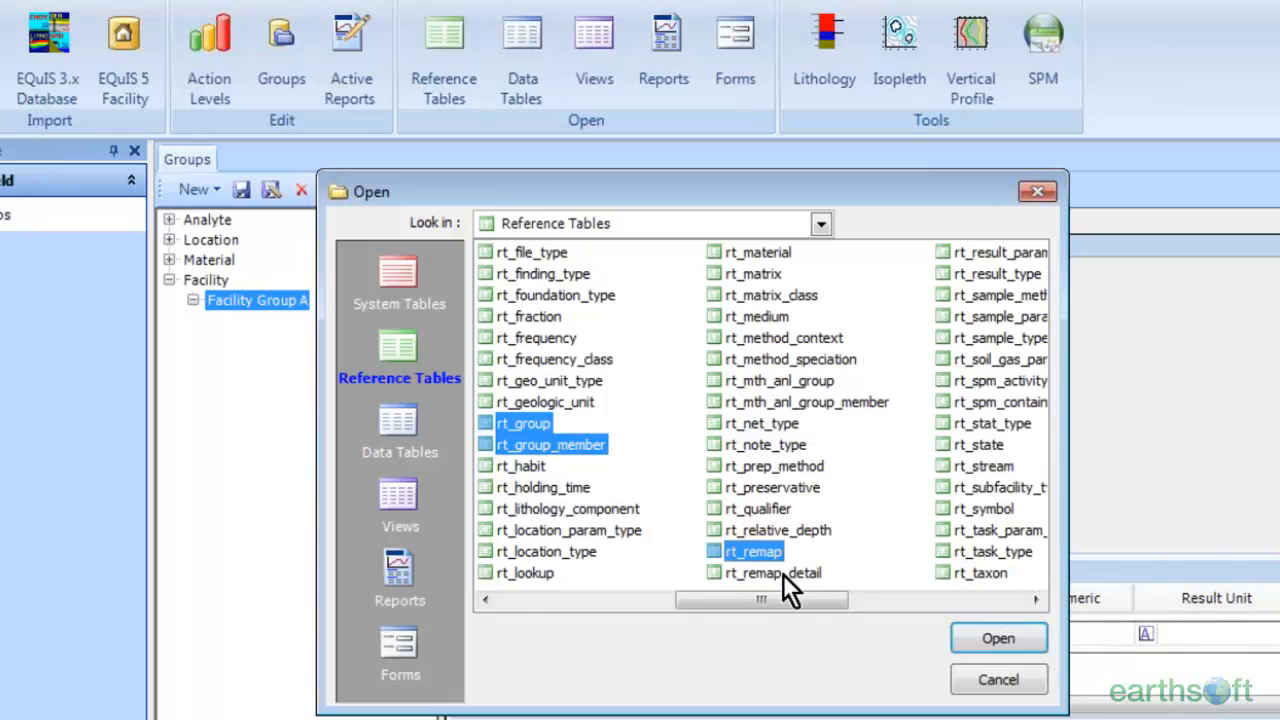
ctrl+click(783, 574)
click(984, 637)
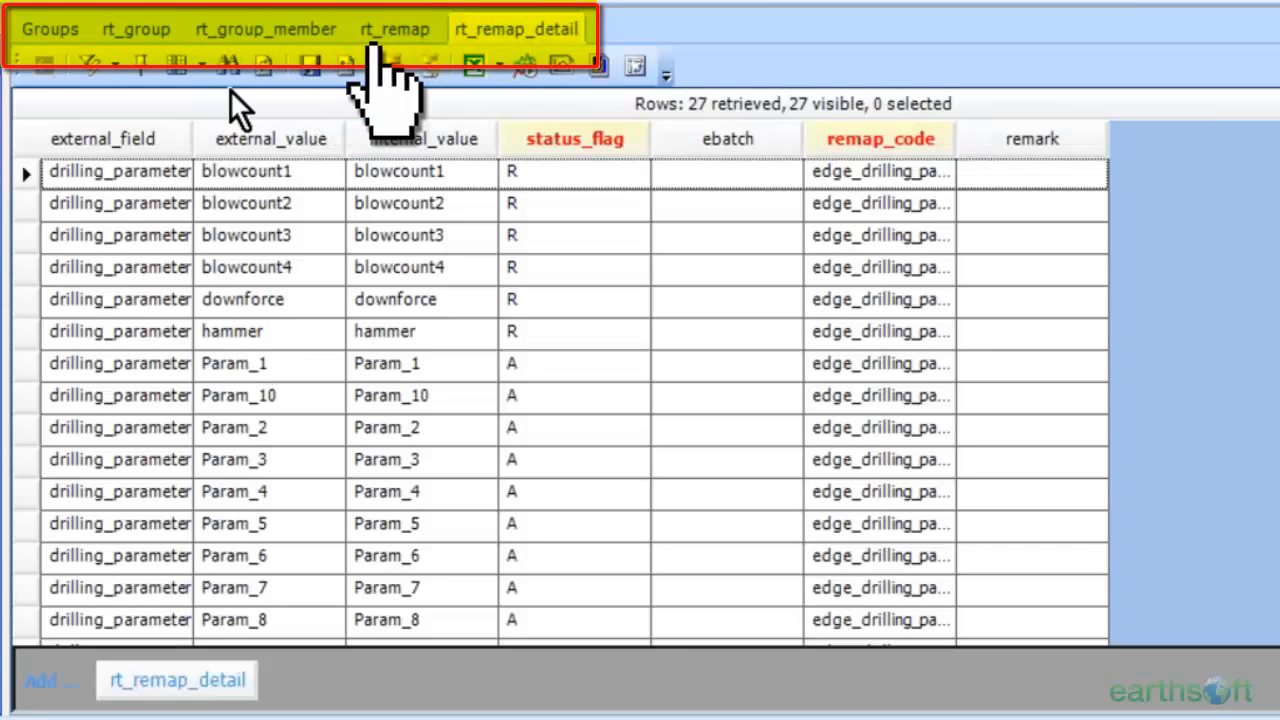
- View the opened rt_remap, rt_group_member and rt_group tables one after another
click(395, 30)
click(276, 32)
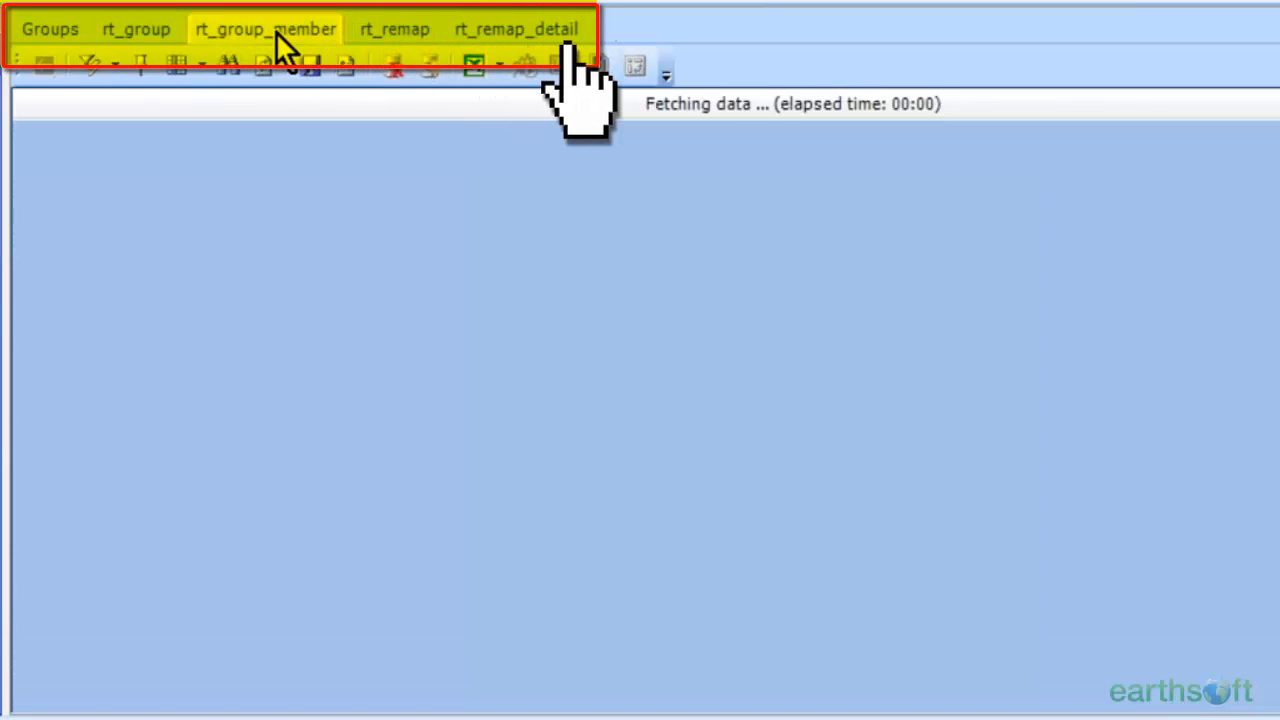
click(143, 36)
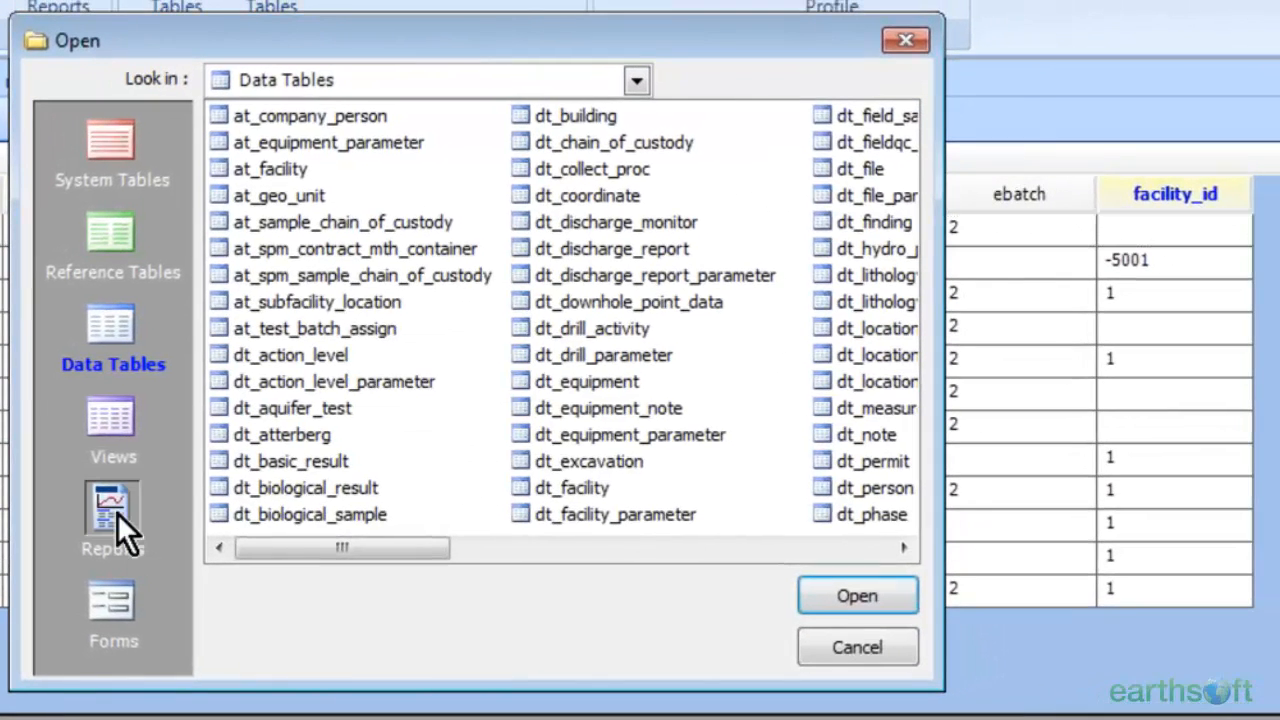
- List the reports in the Open window, look inside the WQX ACTIVITY REPORTS group, and return to the top-level report list
click(114, 512)
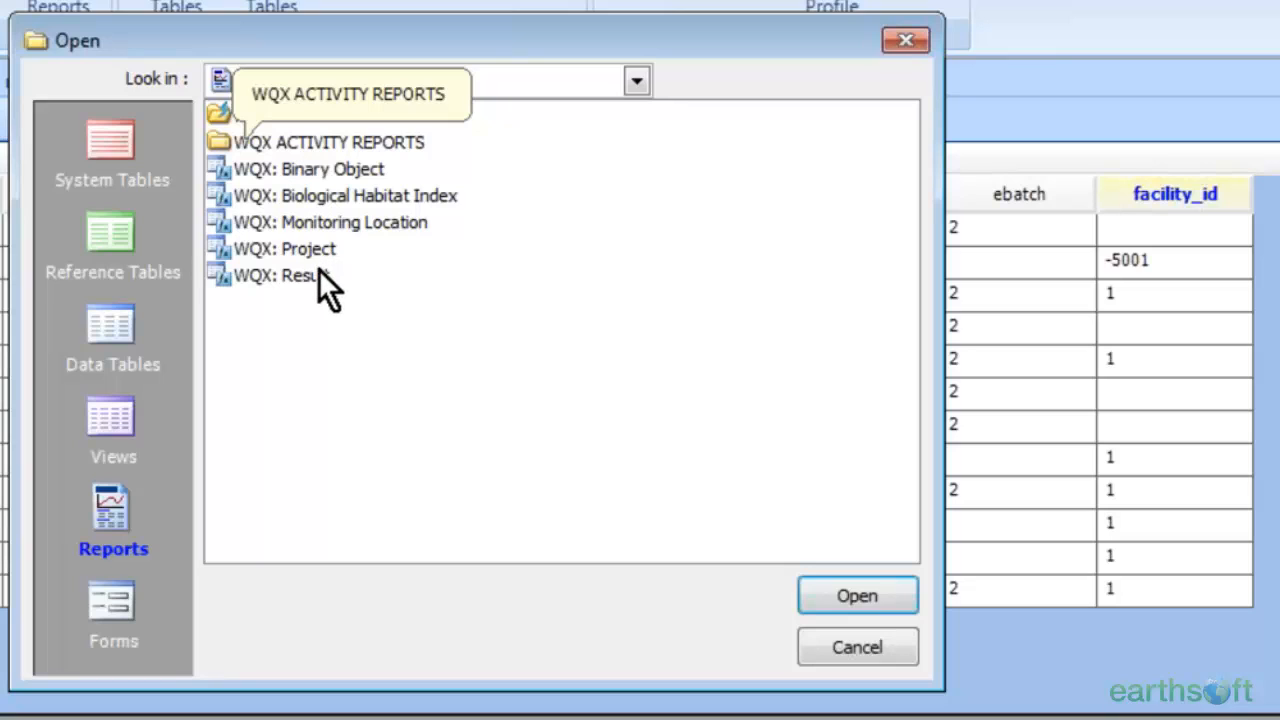
click(353, 142)
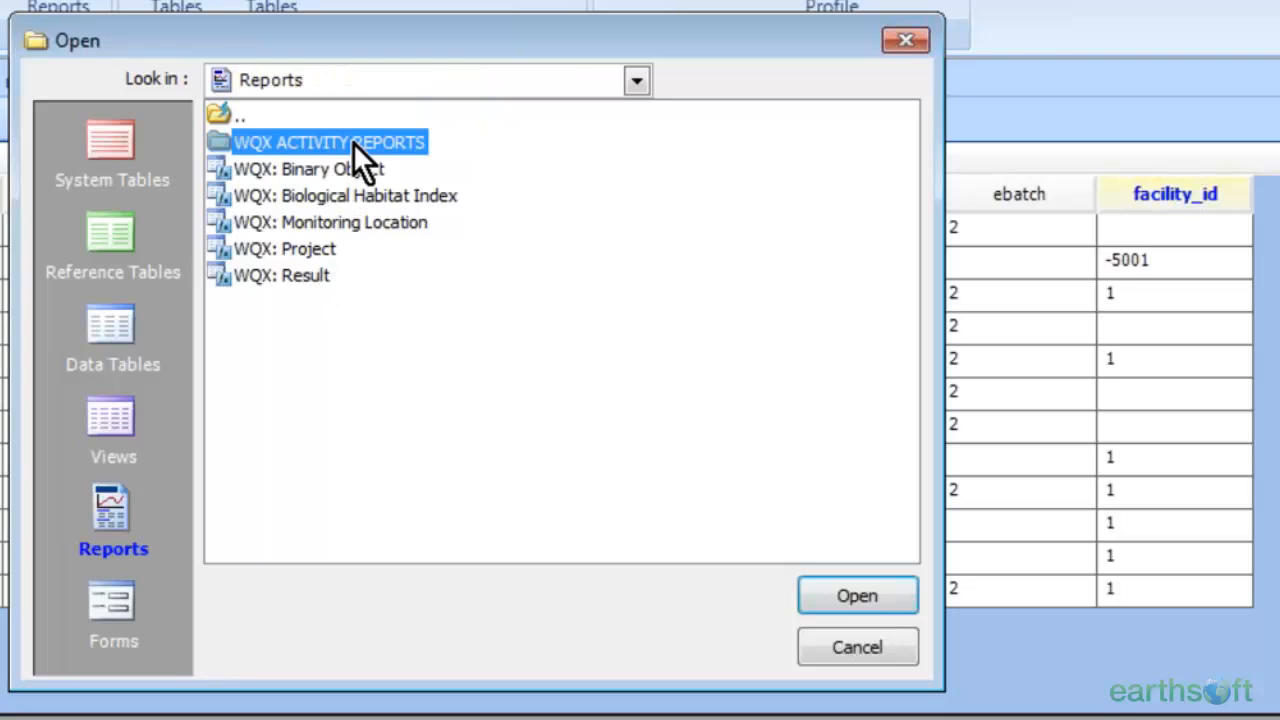
double_click(353, 142)
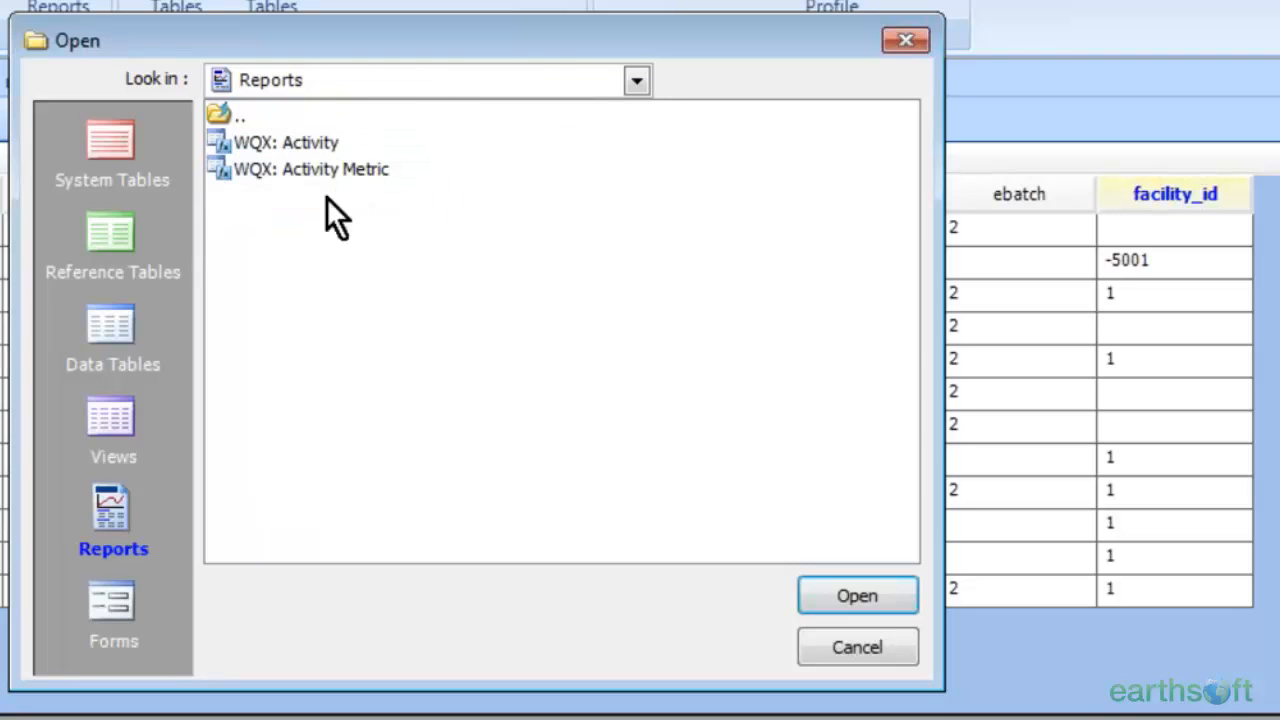
double_click(229, 111)
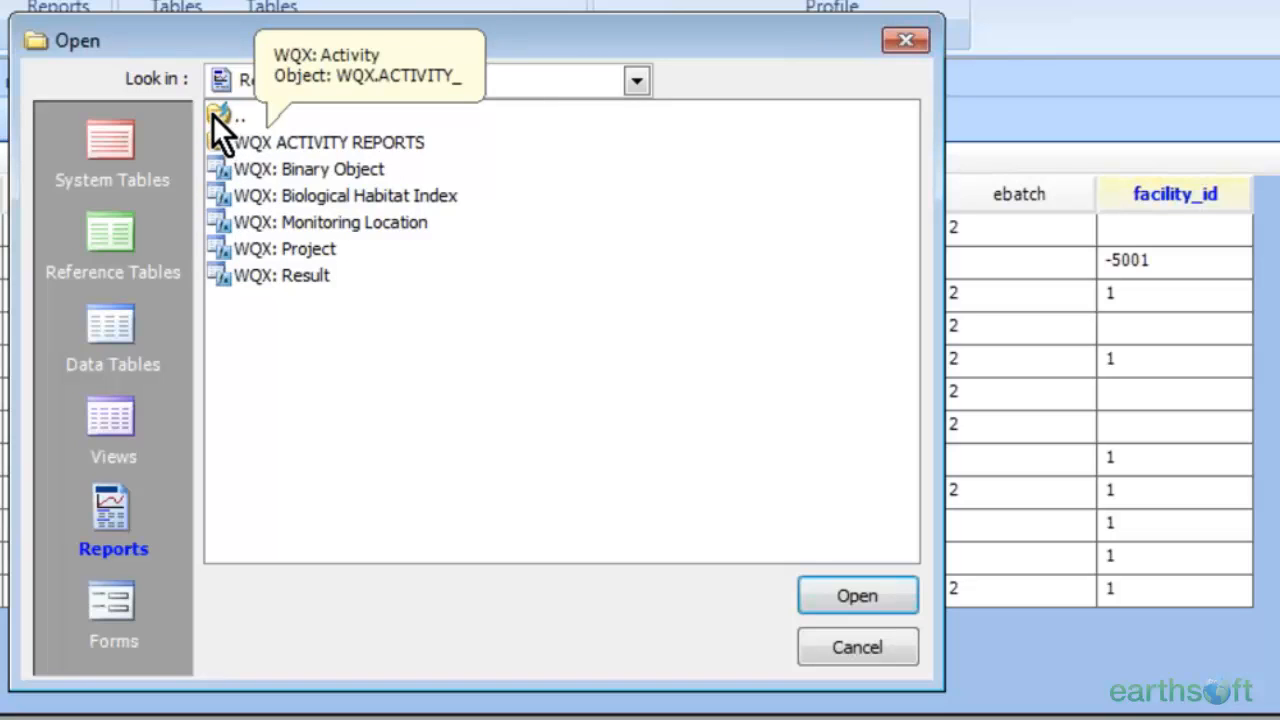
double_click(216, 116)
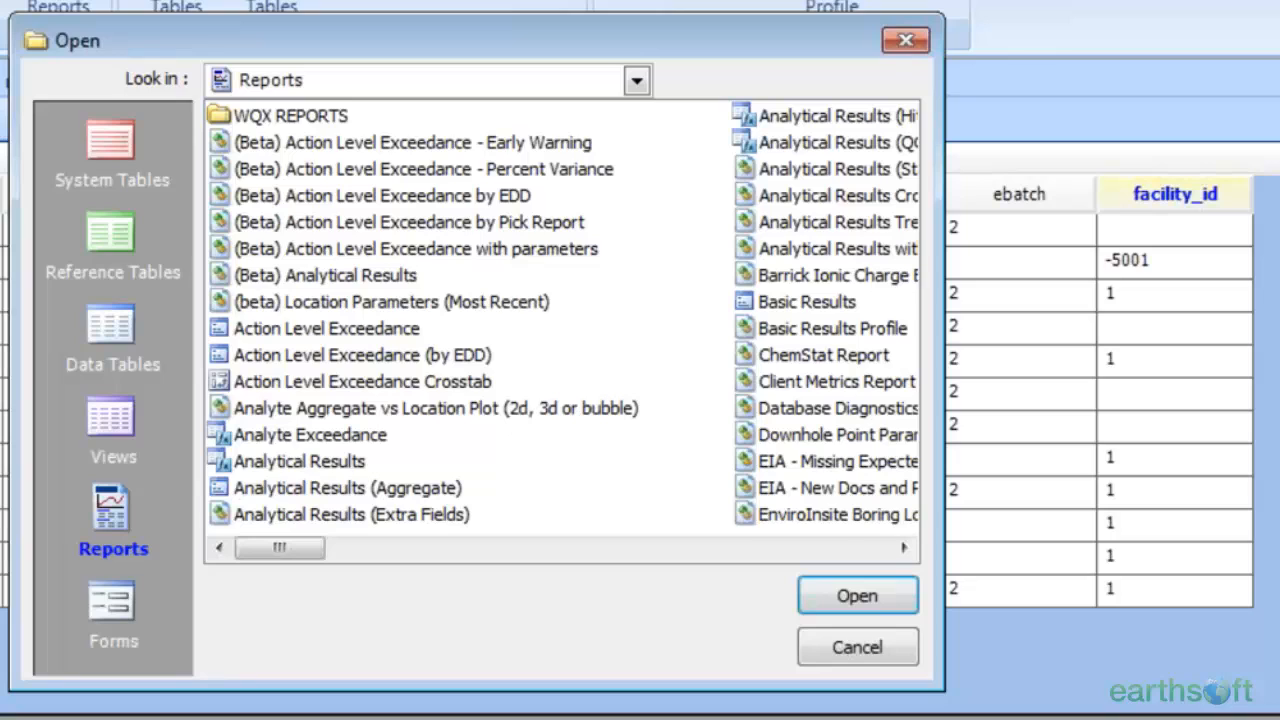
- Switch to the browser's Creating Report Groups article, read the instructions for grouping reports and creating subgroups, and minimize the browser
drag(1276, 360, 702, 360)
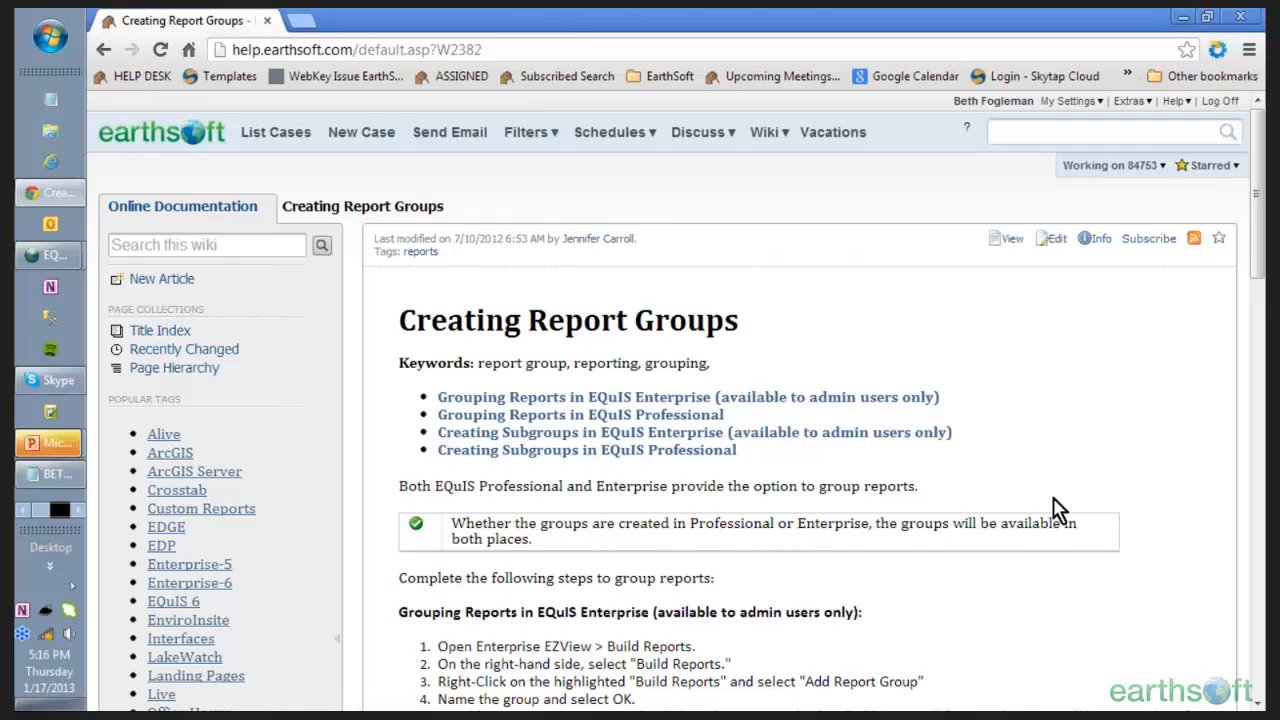
scroll(1059, 510, down, 1)
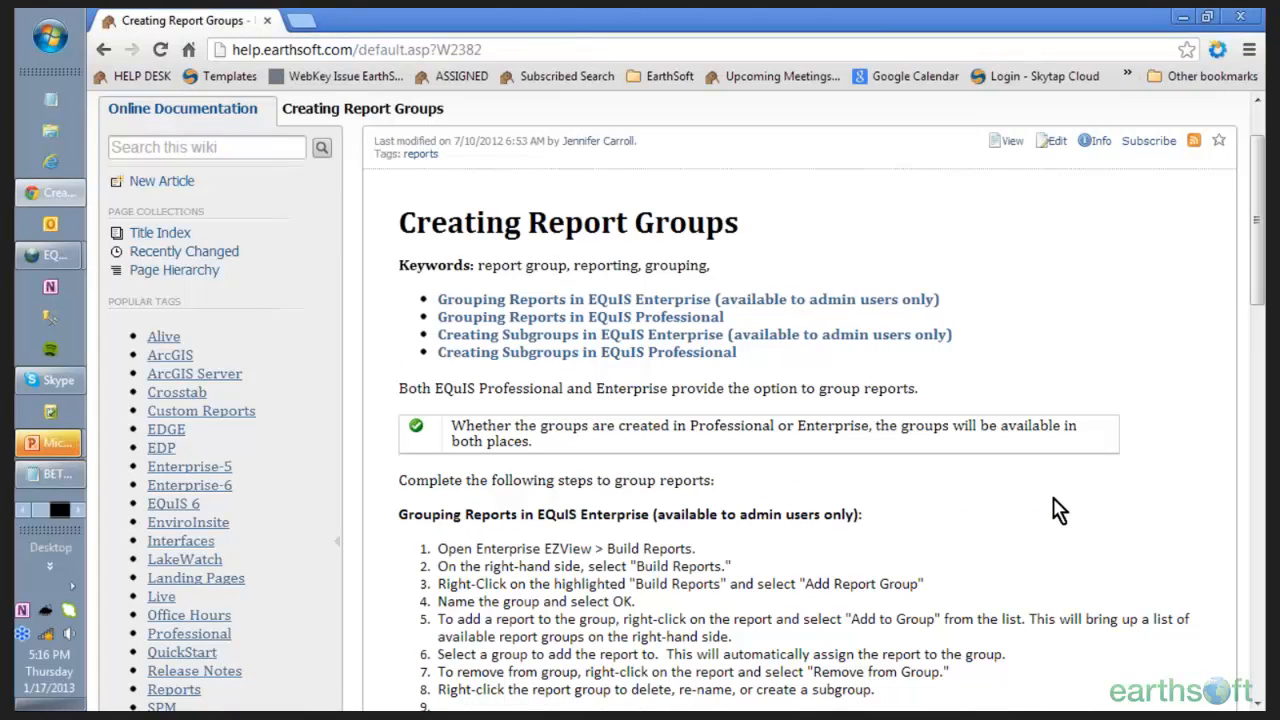
scroll(402, 257, down, 6)
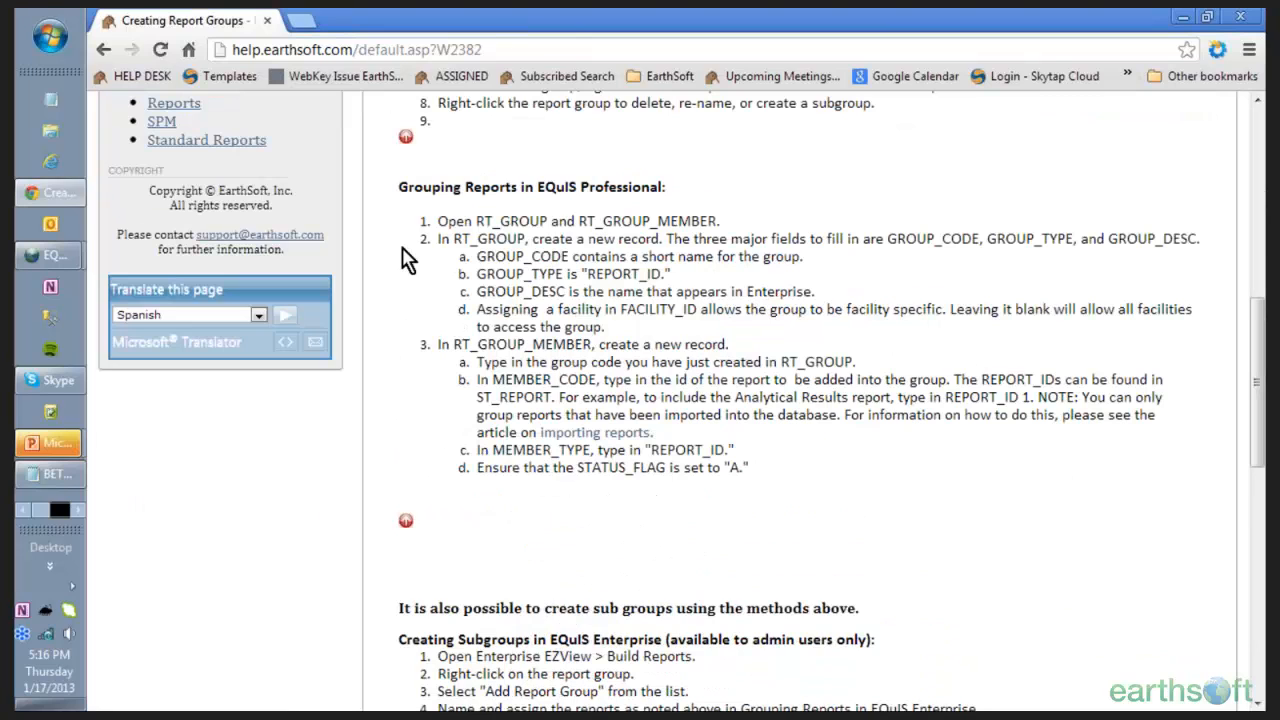
scroll(402, 250, down, 1)
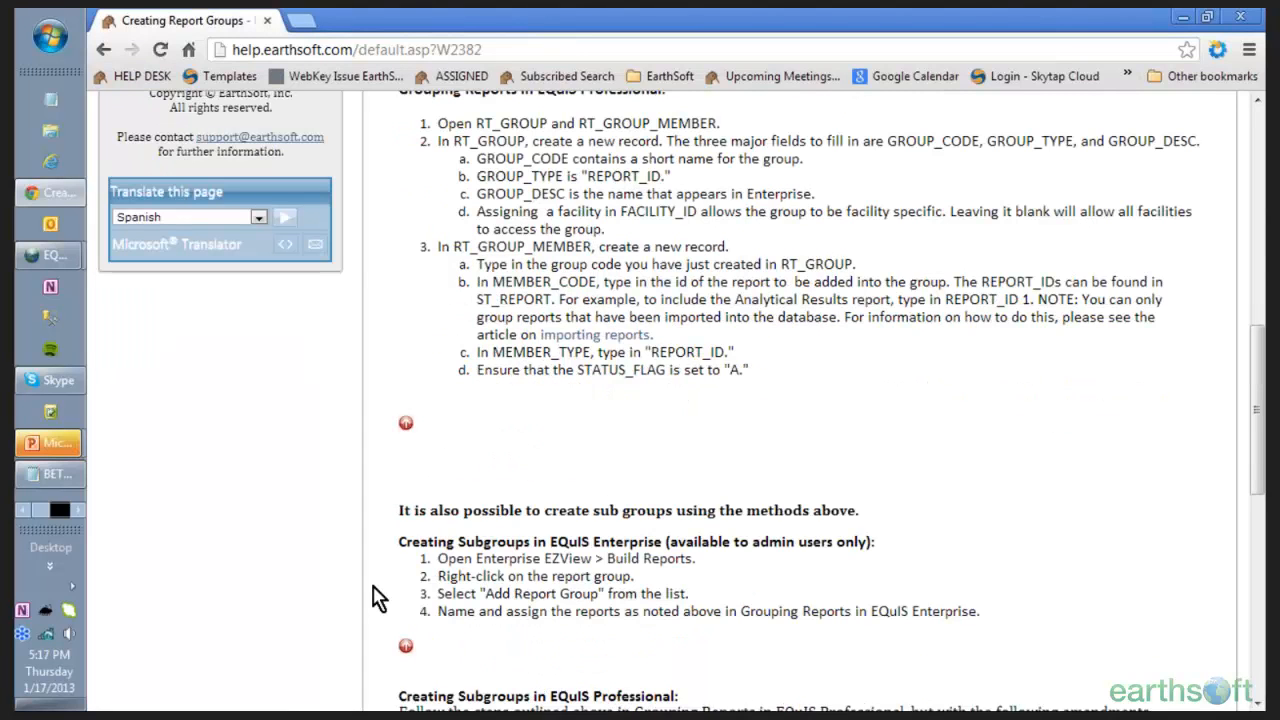
click(1187, 17)
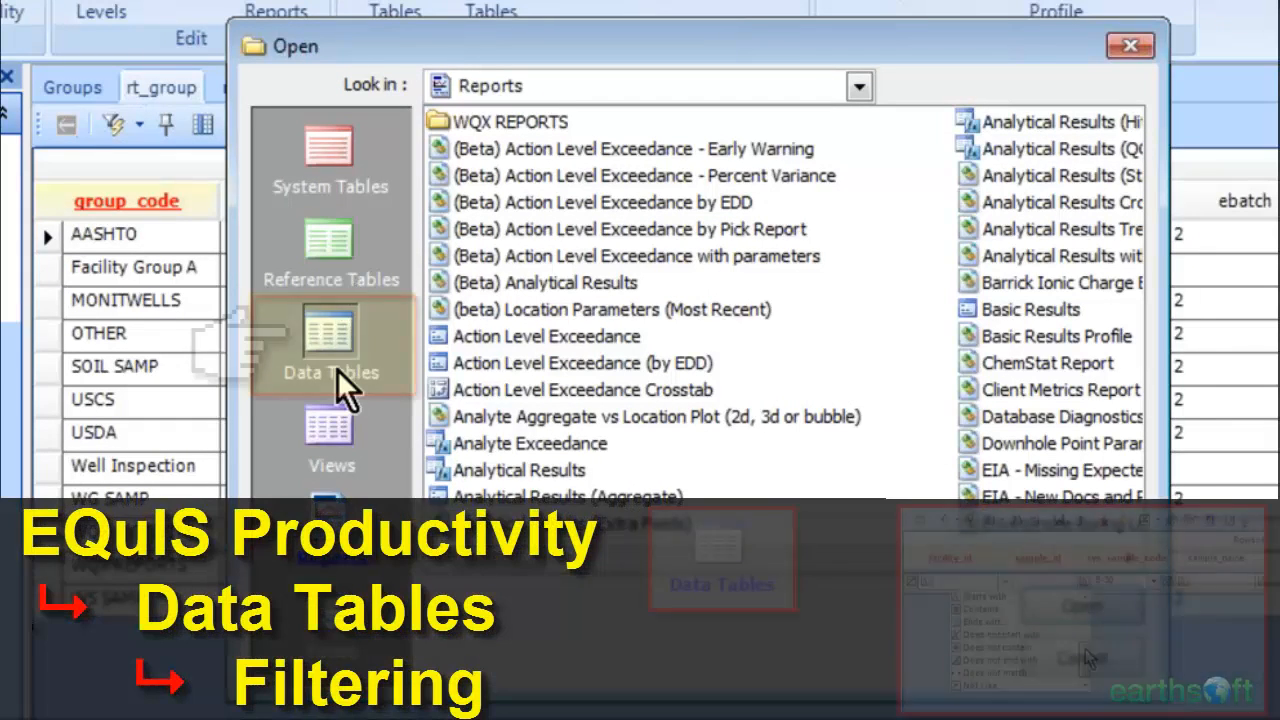
- Open the dt_sample data table from the Open window using the plain Table option
click(343, 385)
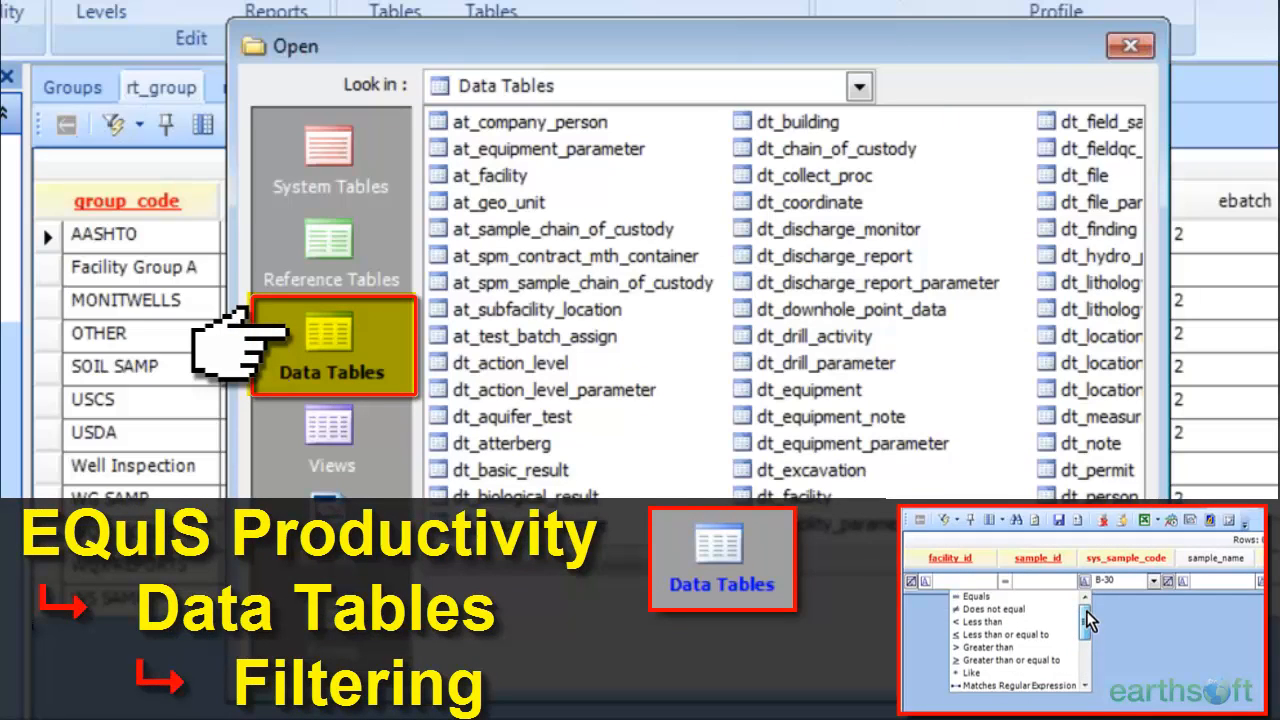
scroll(853, 578, right, 2)
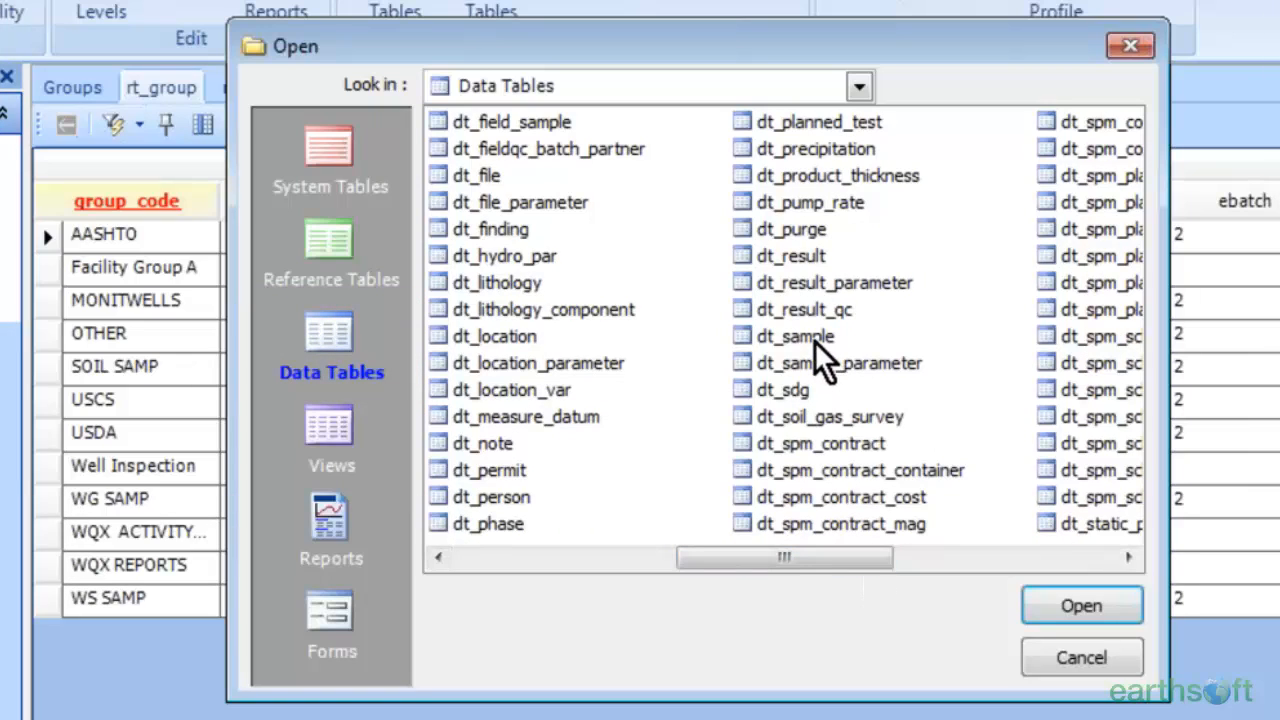
click(815, 338)
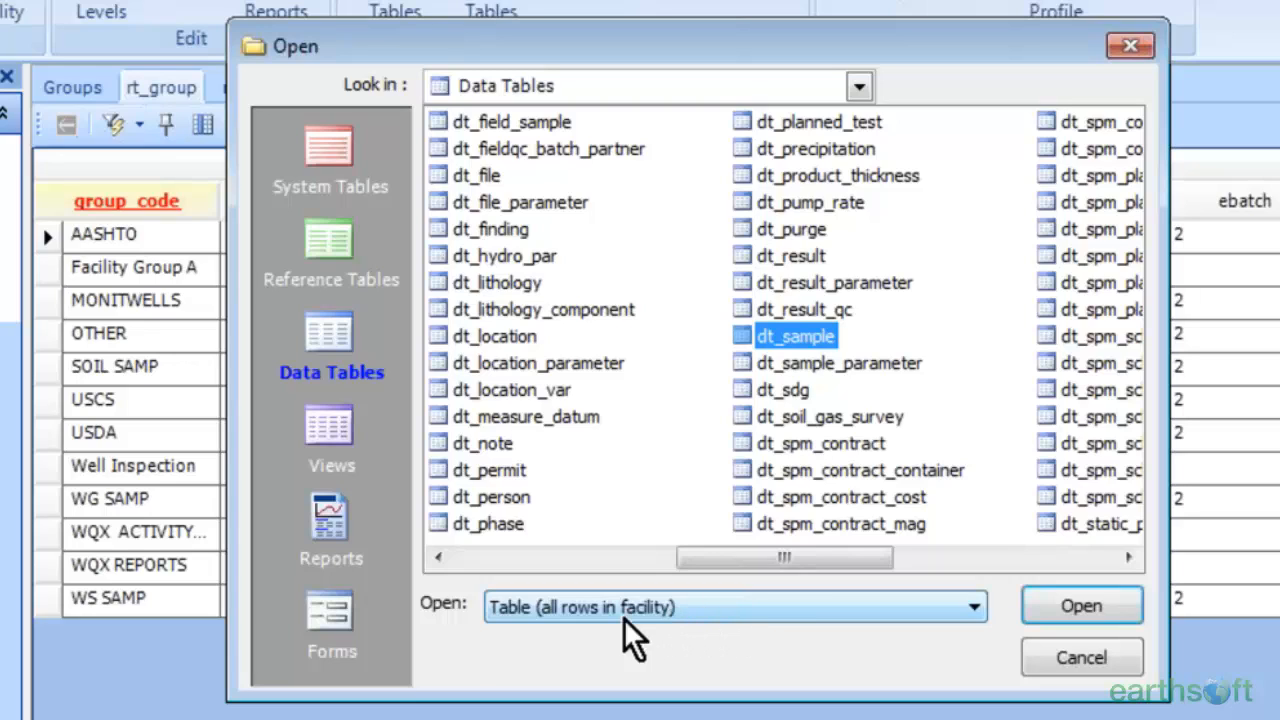
click(975, 608)
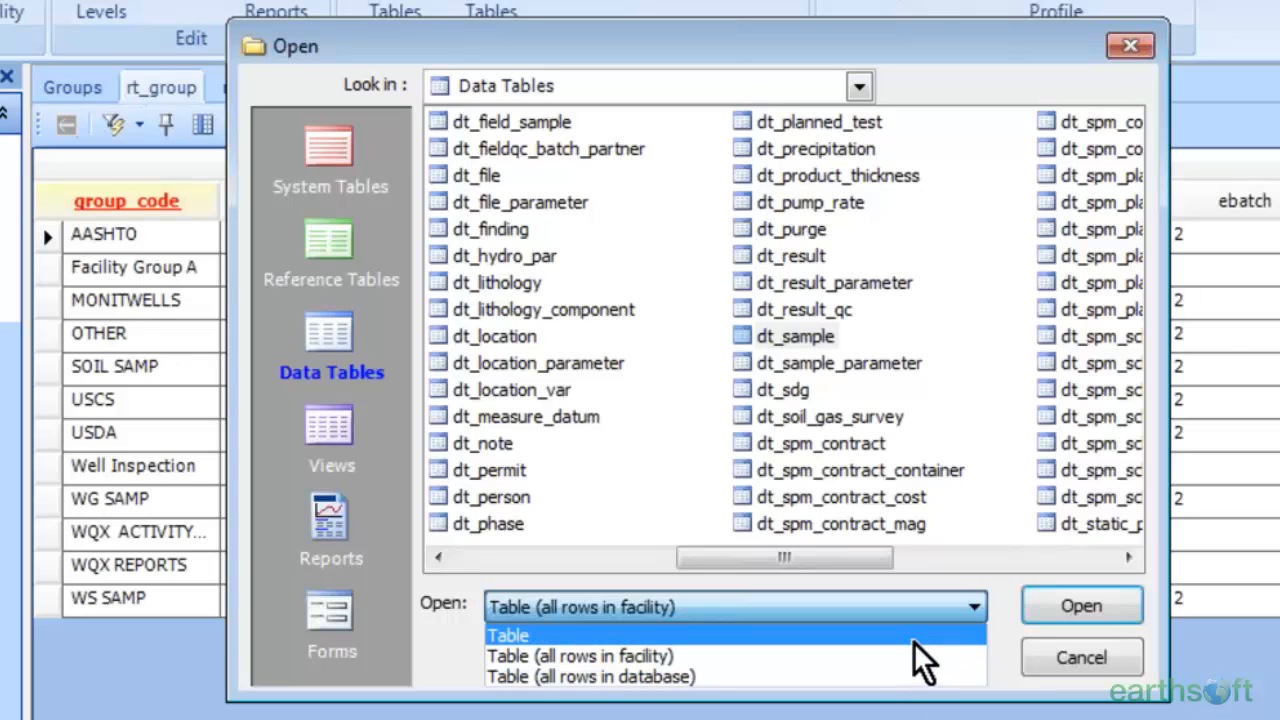
click(910, 637)
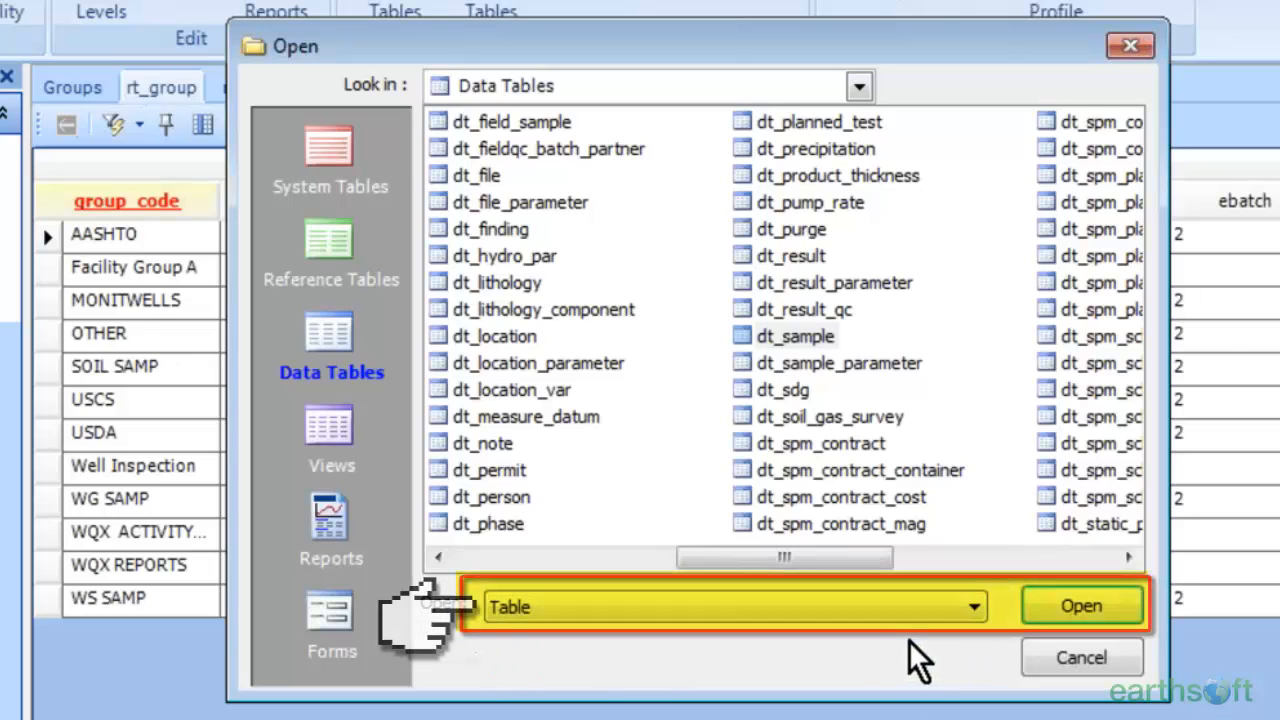
click(1068, 606)
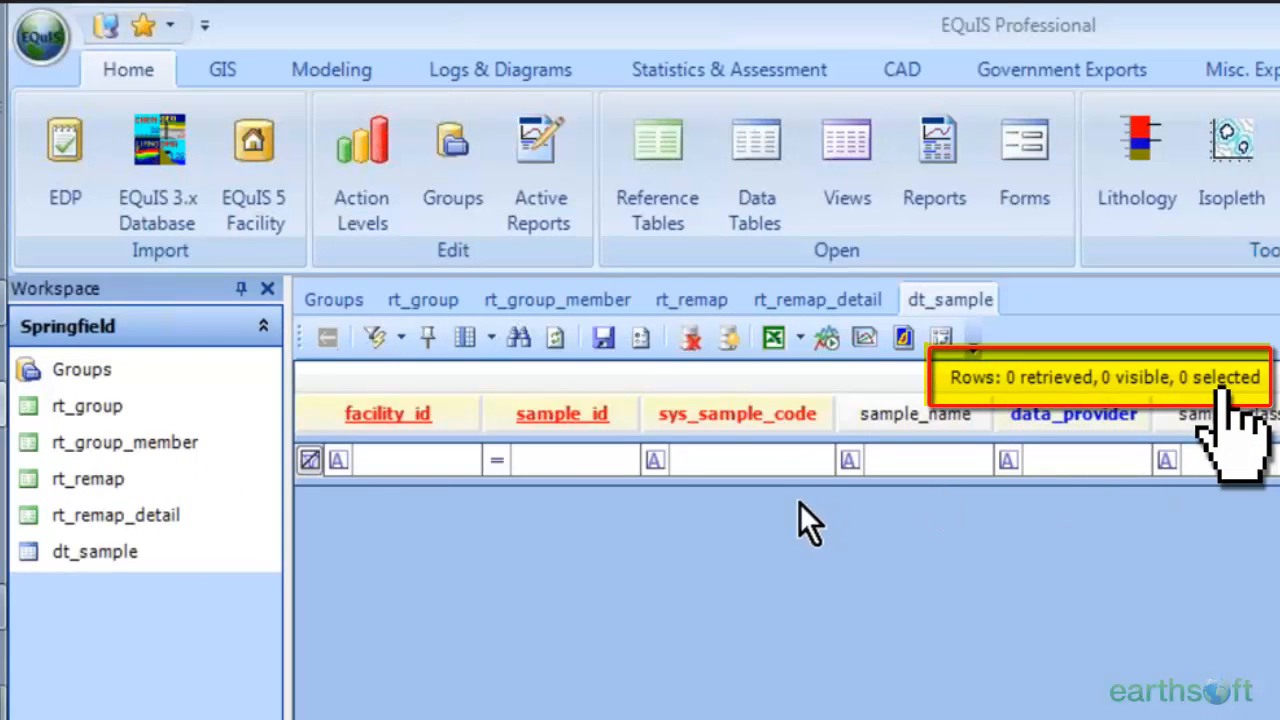
- Enter B-30 as the sys_sample_code filter value and review the column's available filter operators
click(655, 461)
click(590, 489)
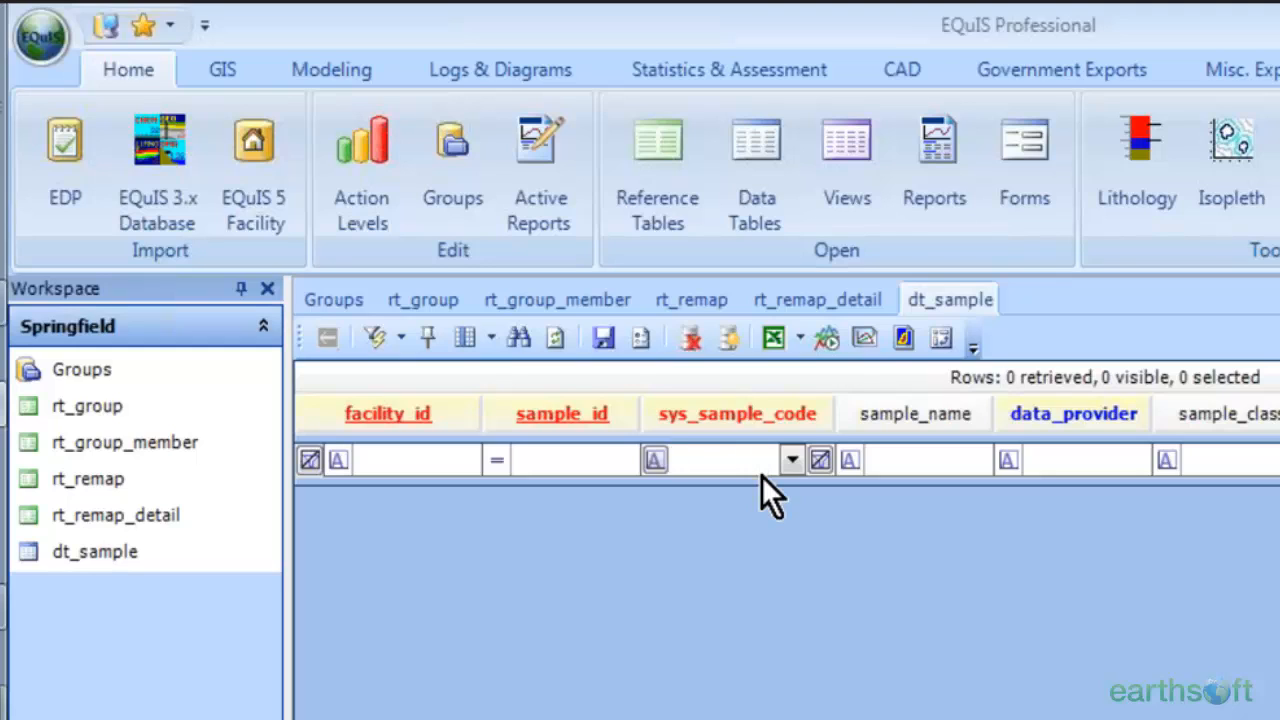
text(B-30)
click(655, 460)
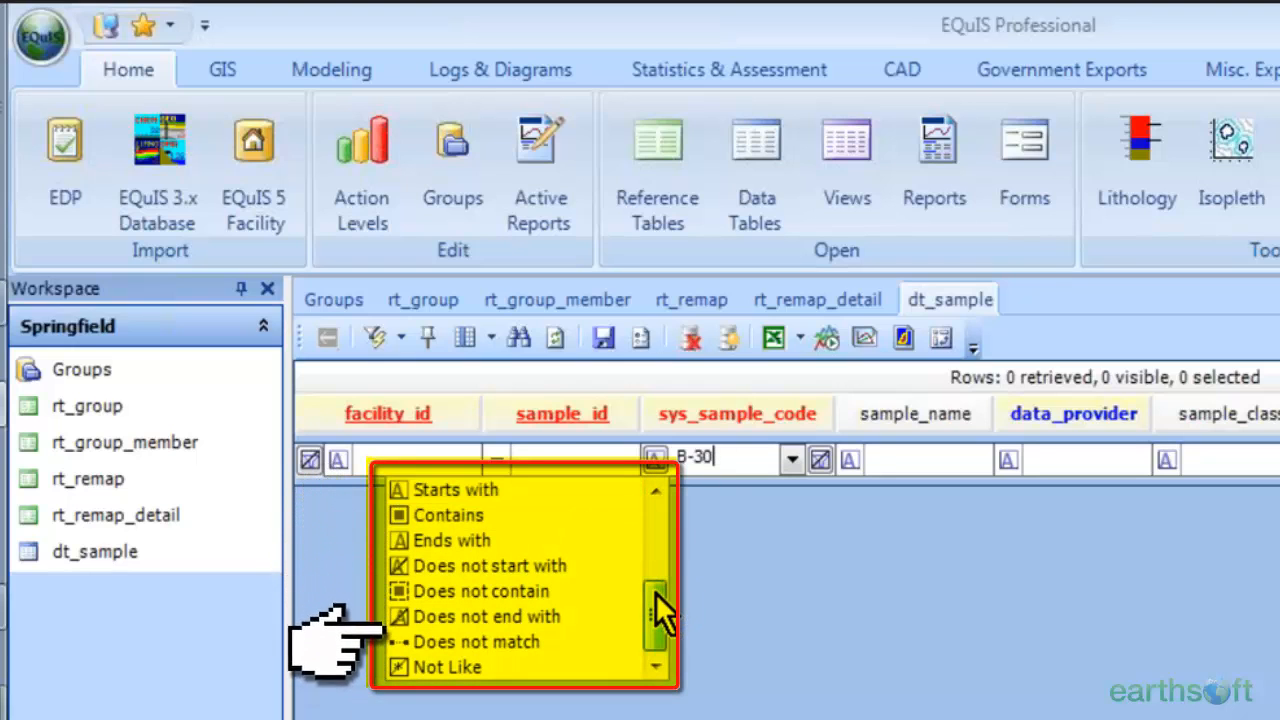
mouse_move(655, 591)
mouse_down()
mouse_move(655, 505)
mouse_move(641, 572)
mouse_move(658, 604)
mouse_up()
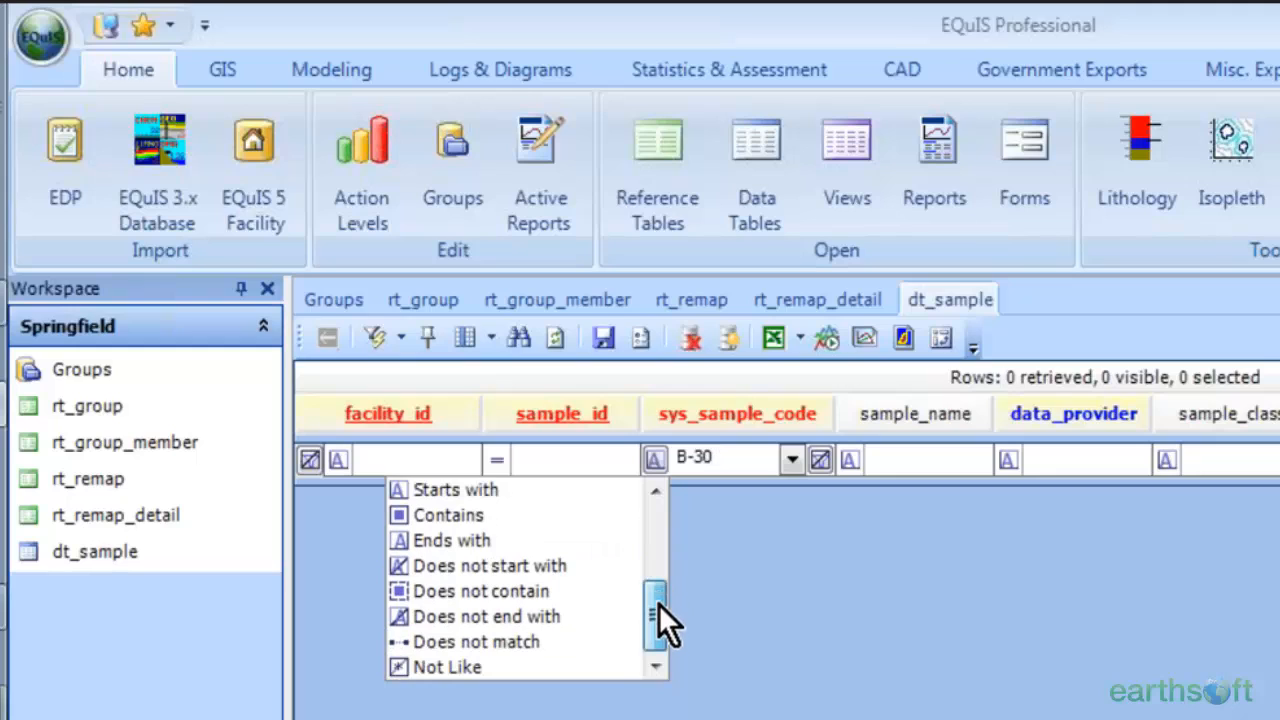
click(797, 573)
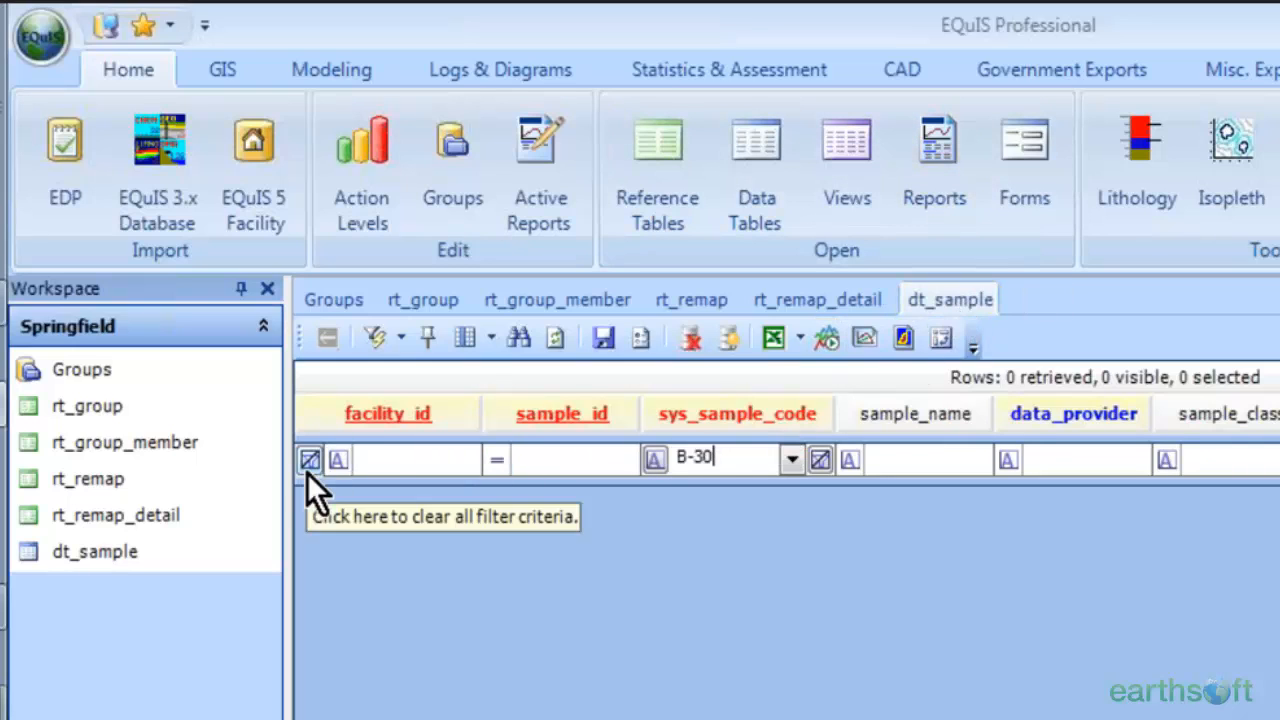
- Refresh dt_sample to retrieve the rows matching the sys_sample_code filter and look through the retrieved samples
click(548, 333)
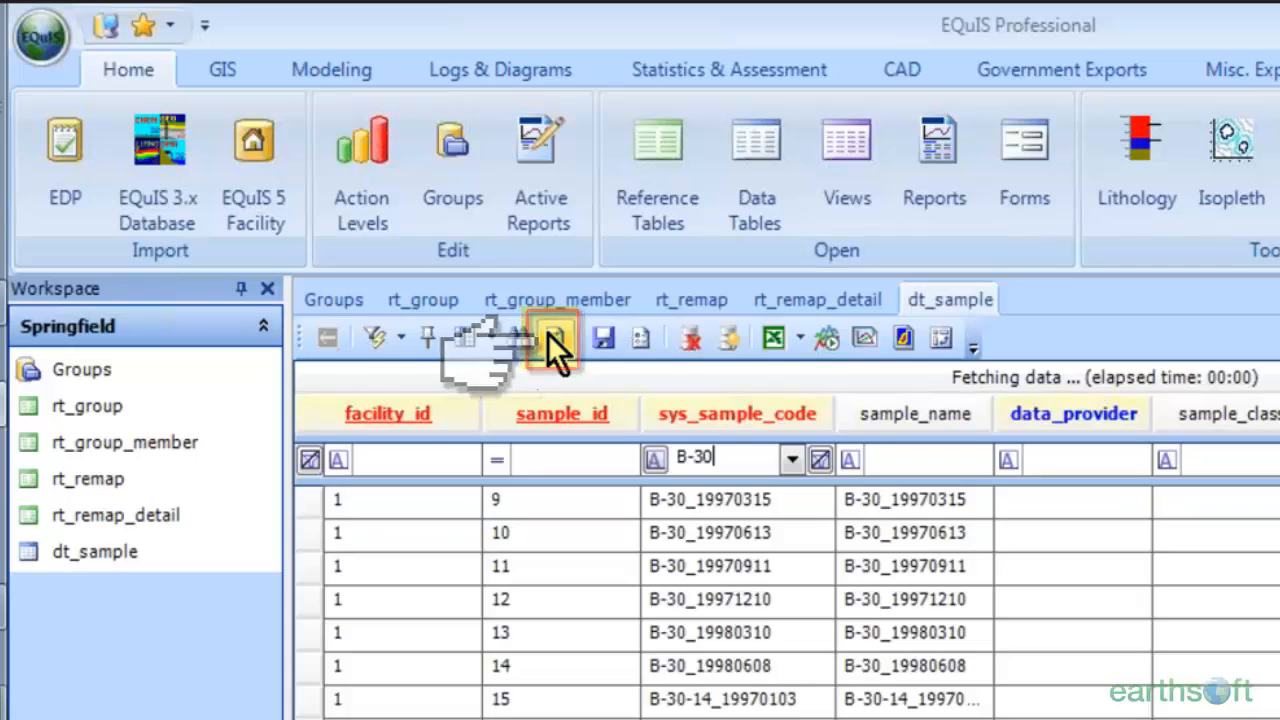
scroll(484, 396, down, 2)
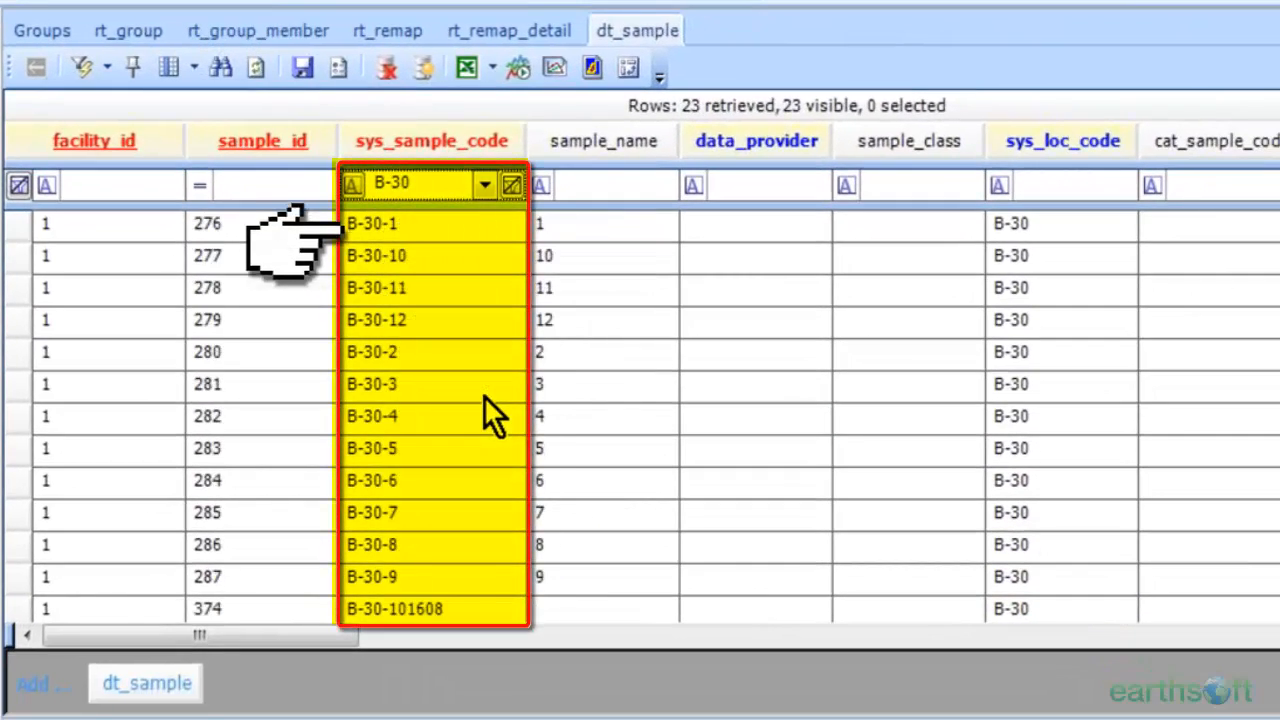
scroll(484, 396, up, 3)
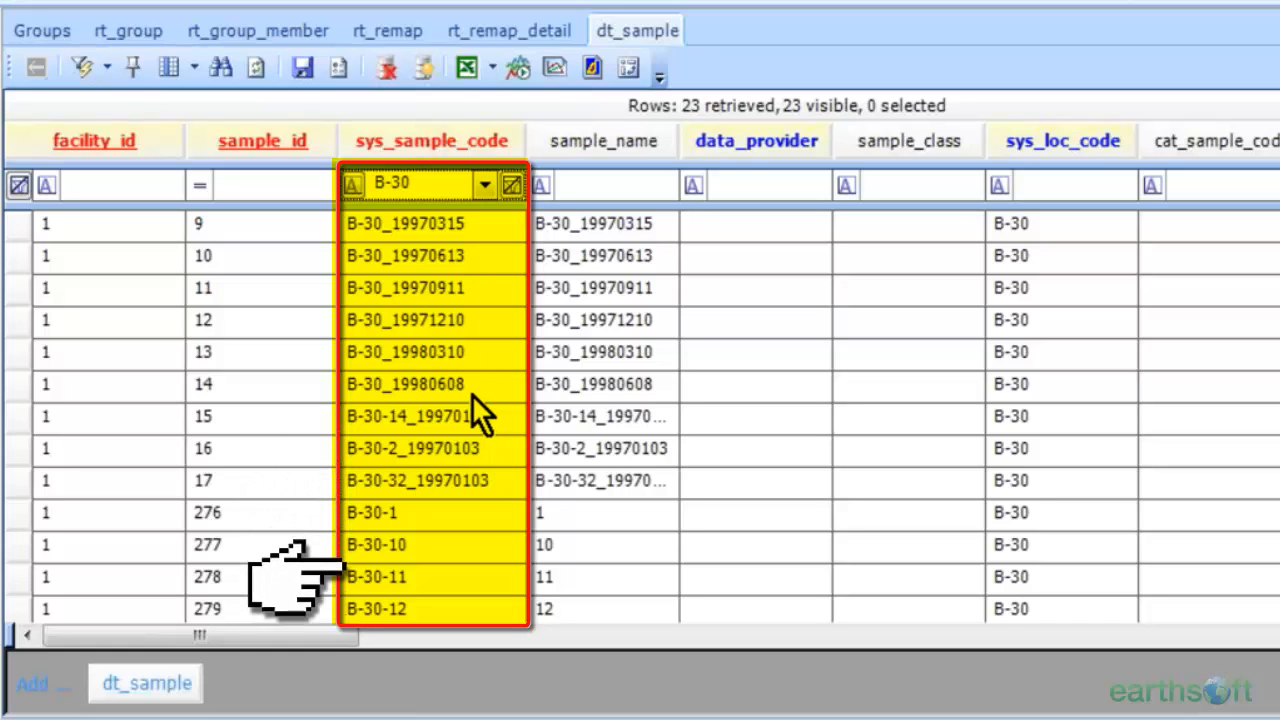
scroll(443, 388, down, 4)
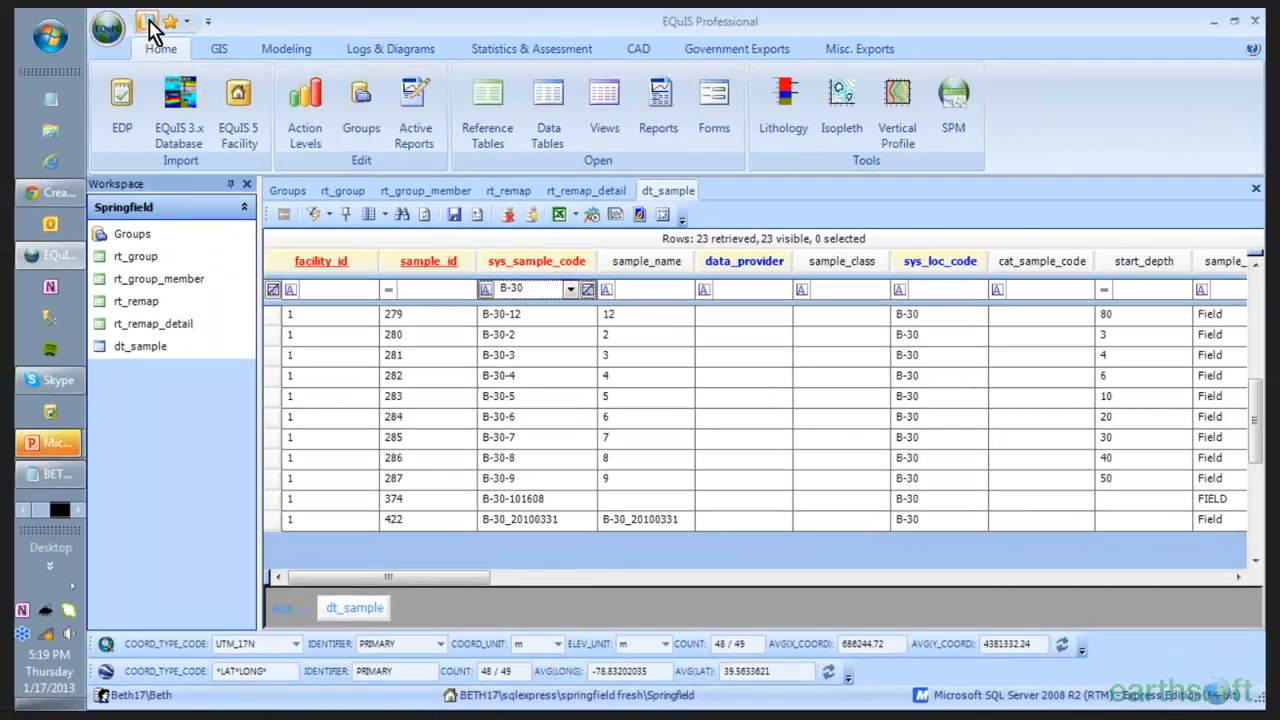
- Close the current workspace without saving it and open the dt_sample data table again
click(150, 27)
double_click(420, 214)
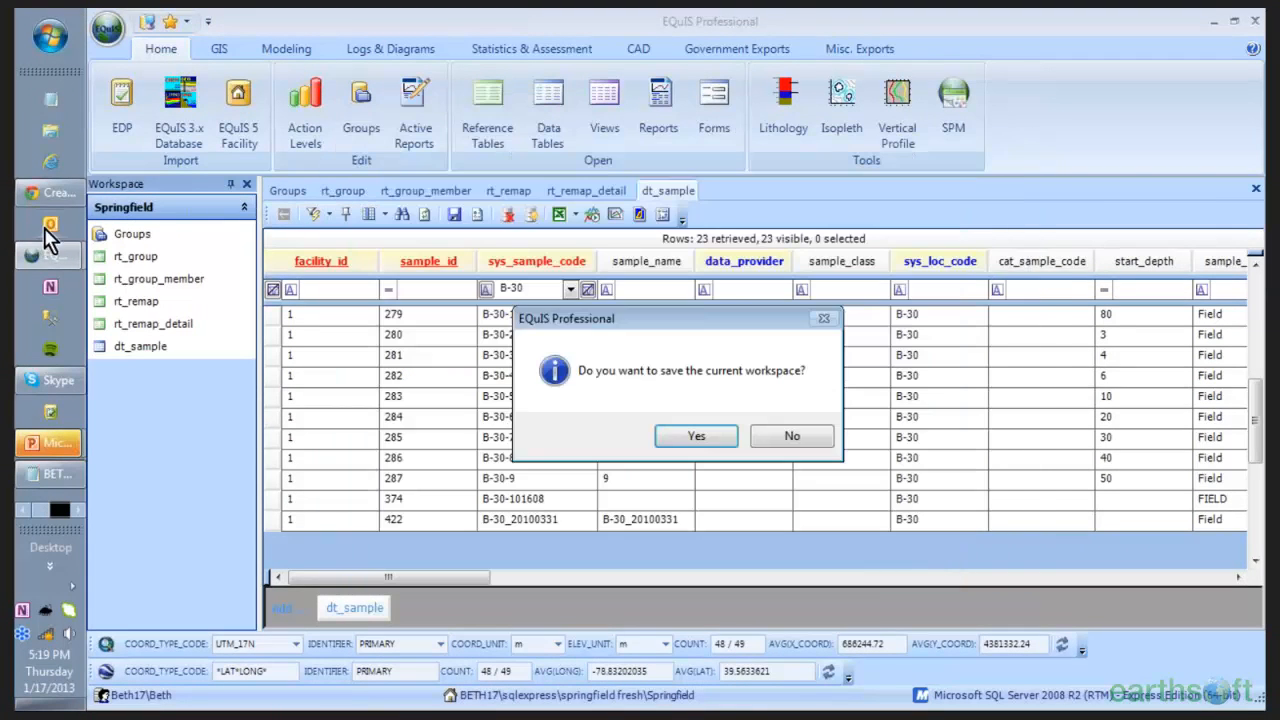
click(792, 440)
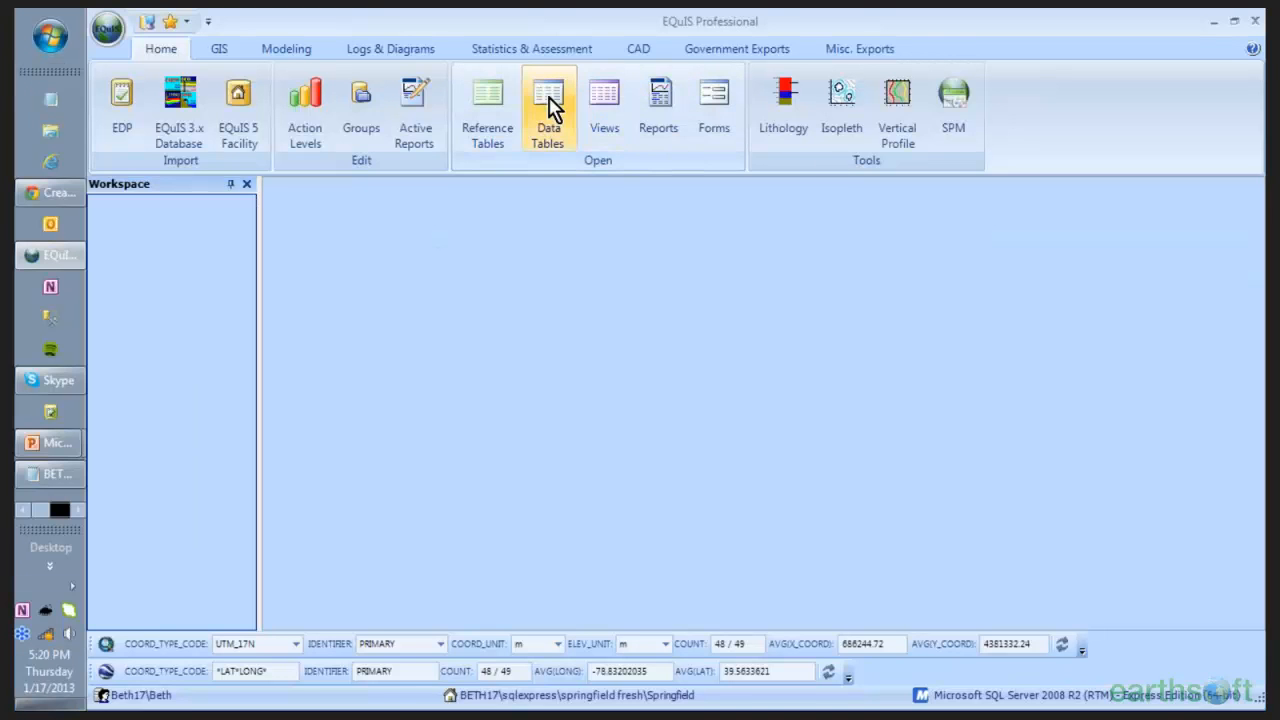
click(545, 102)
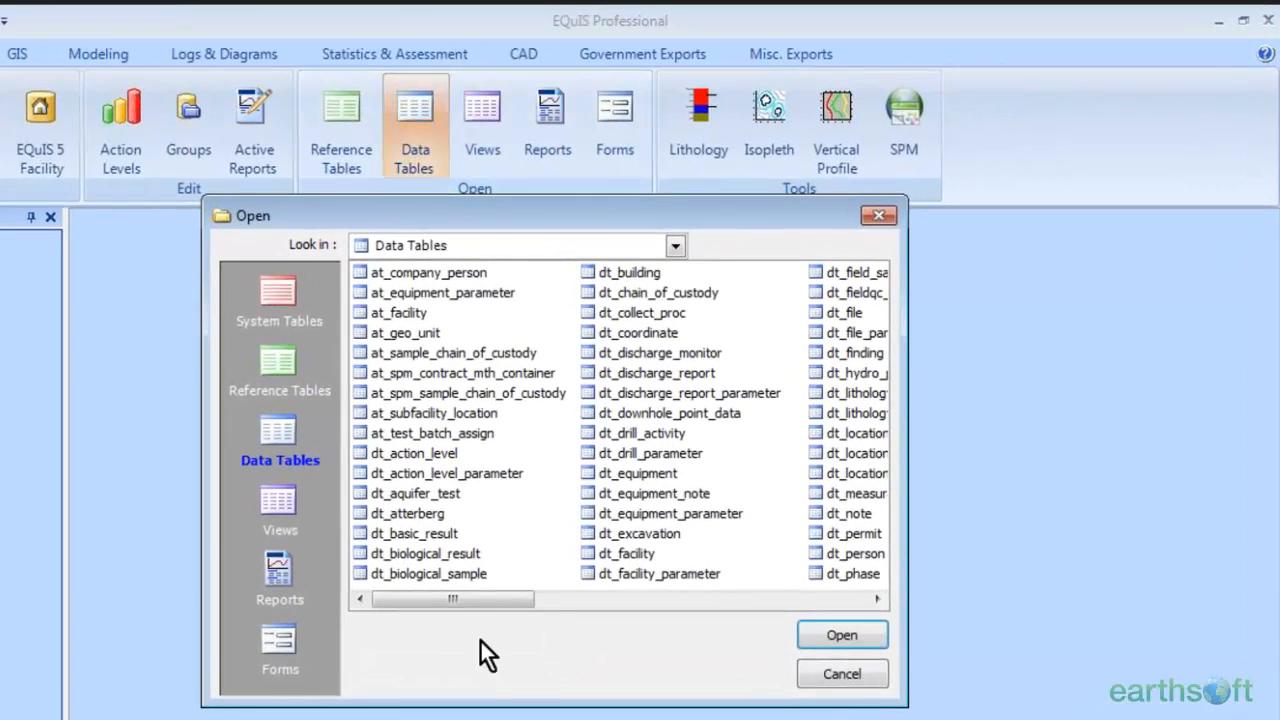
drag(461, 594, 622, 606)
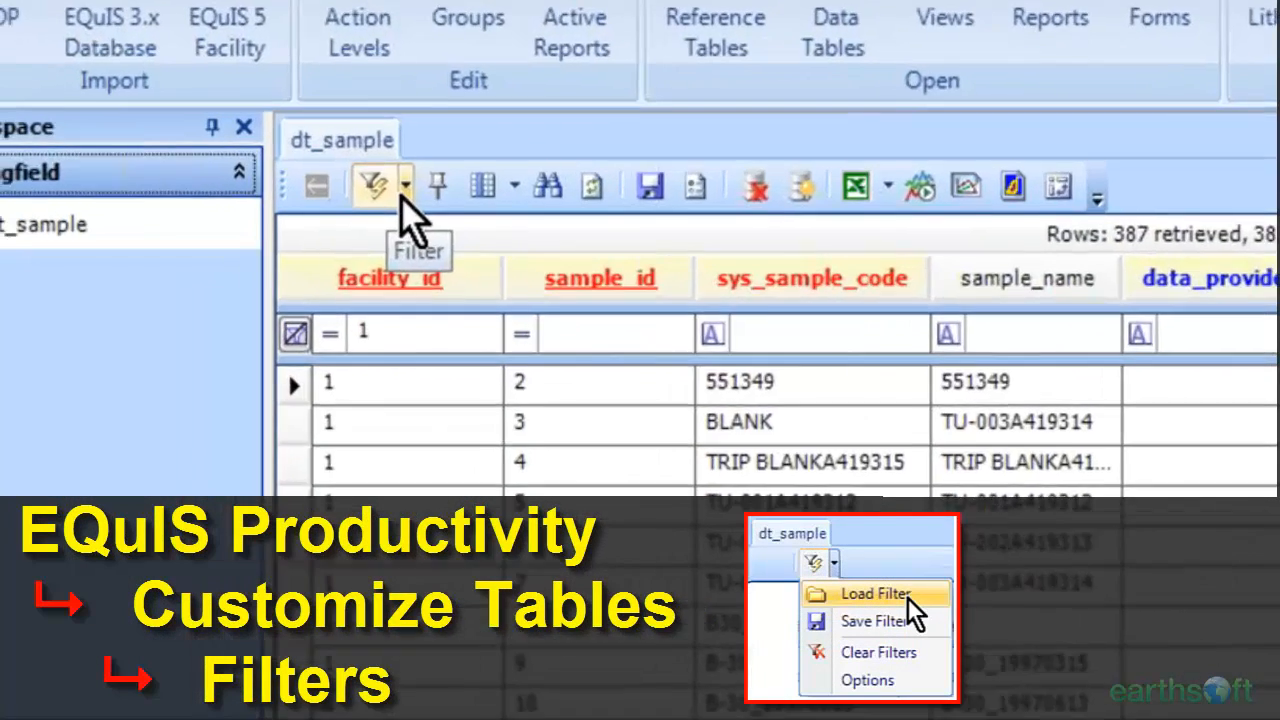
- Review the table's filter options and clear all filter criteria from dt_sample
click(405, 189)
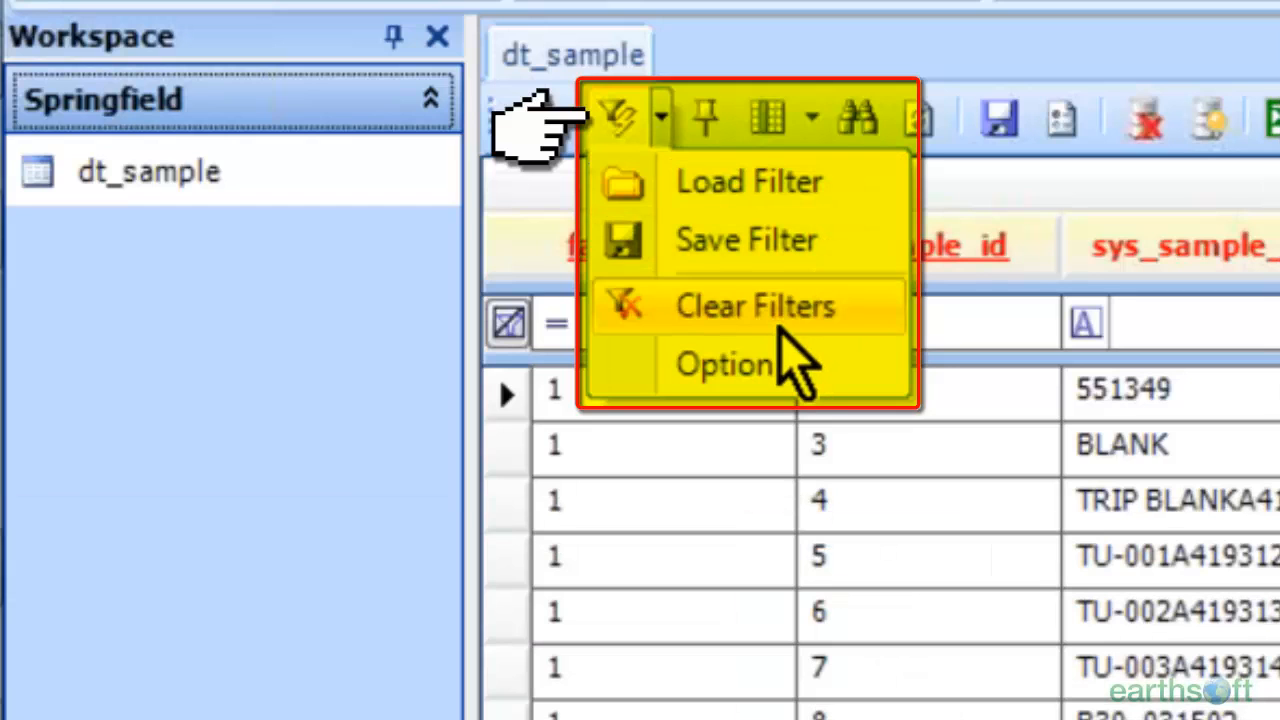
click(492, 338)
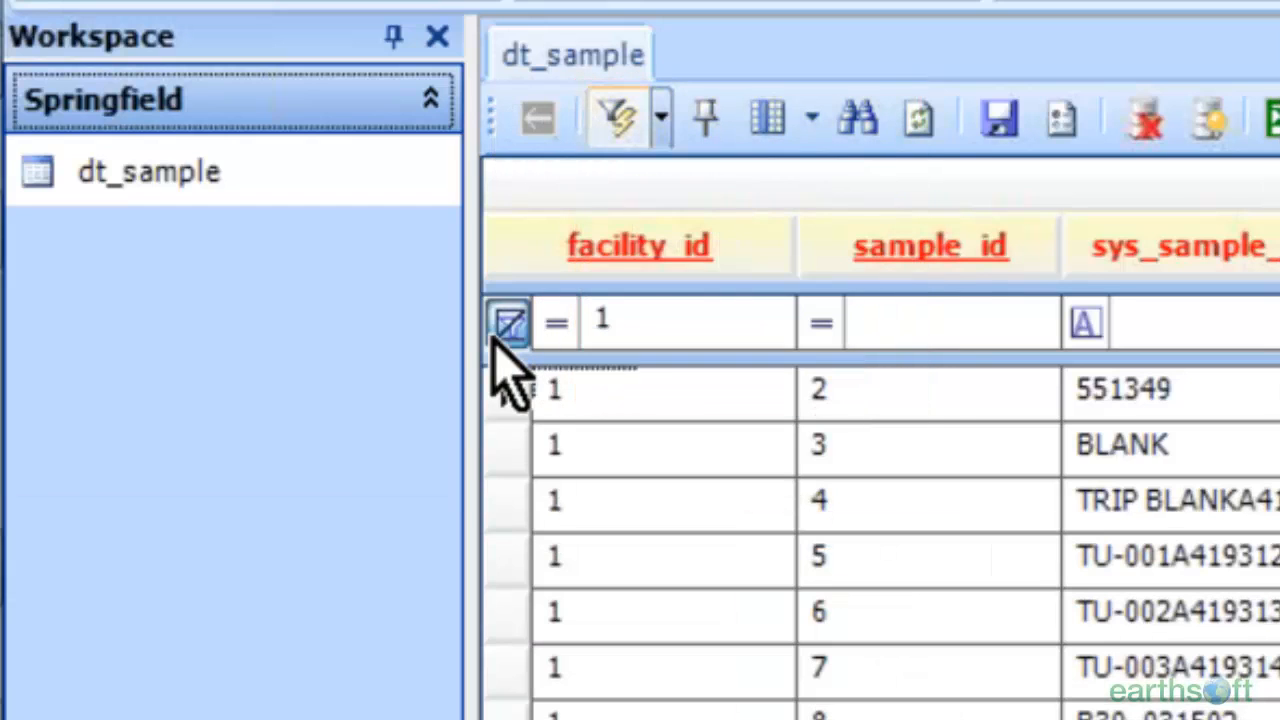
click(505, 335)
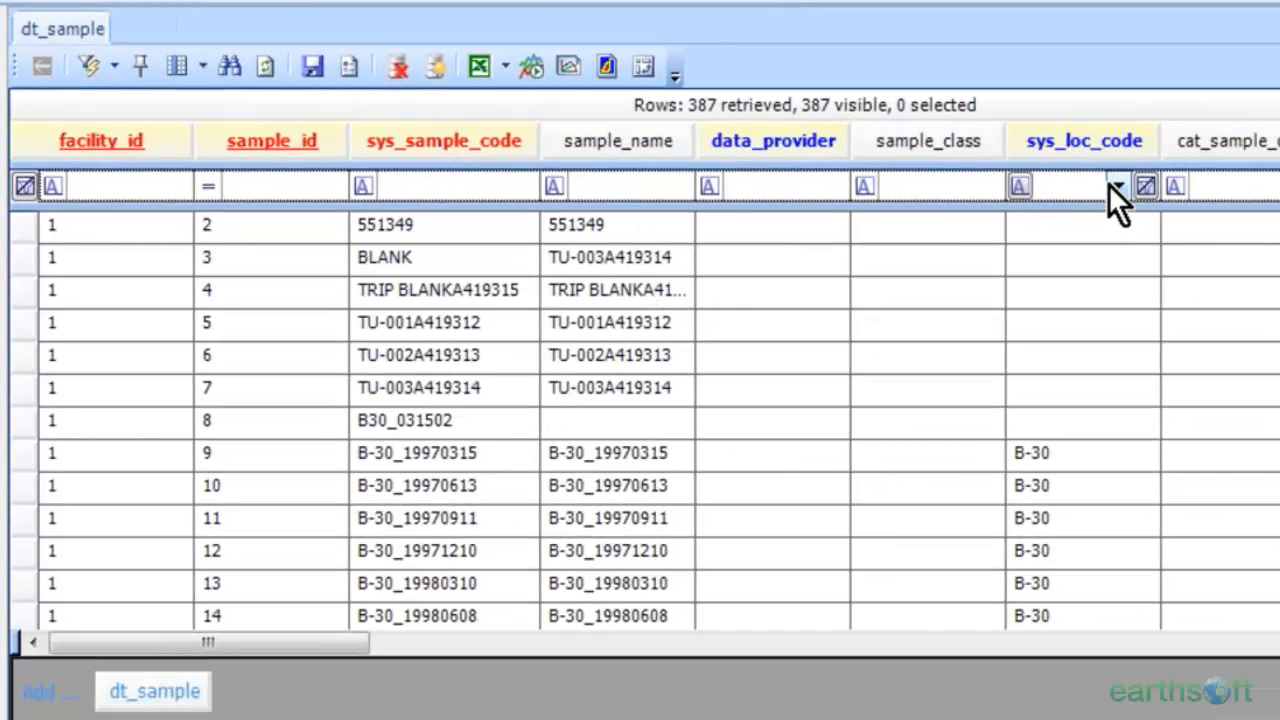
- Start a custom filter on sys_loc_code that matches any of its conditions, and add a second condition row
click(1114, 188)
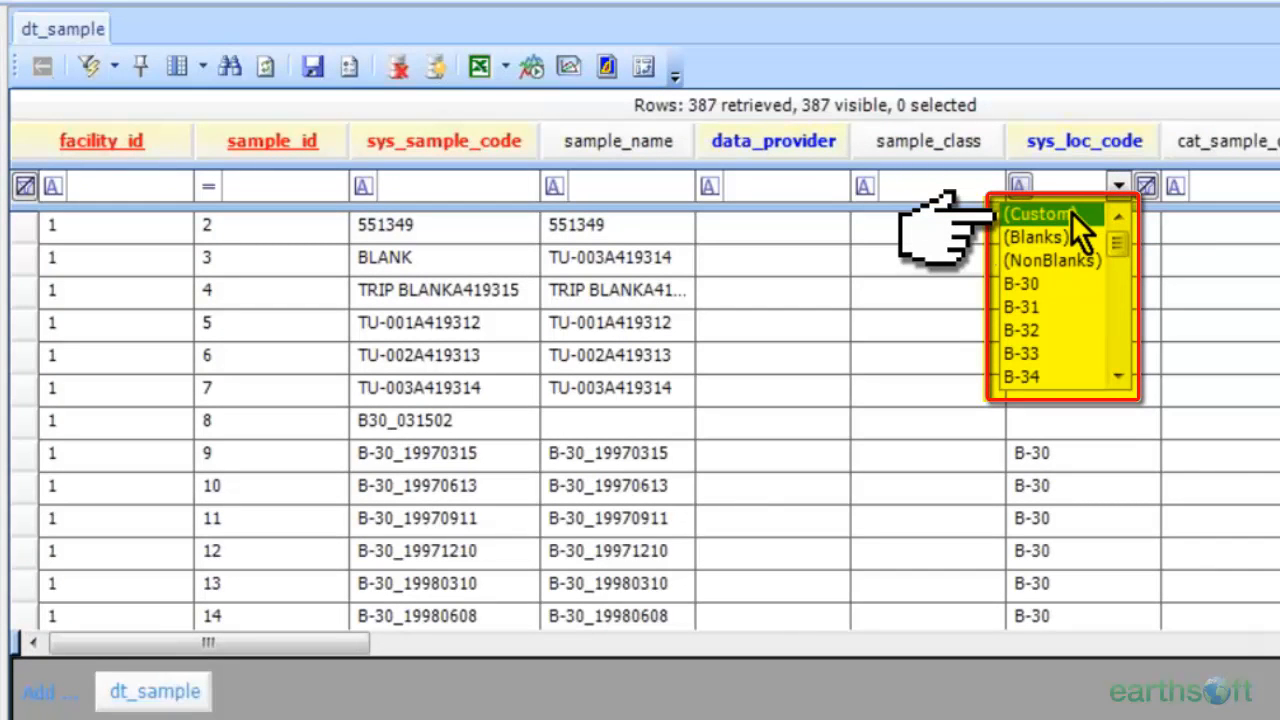
click(1071, 212)
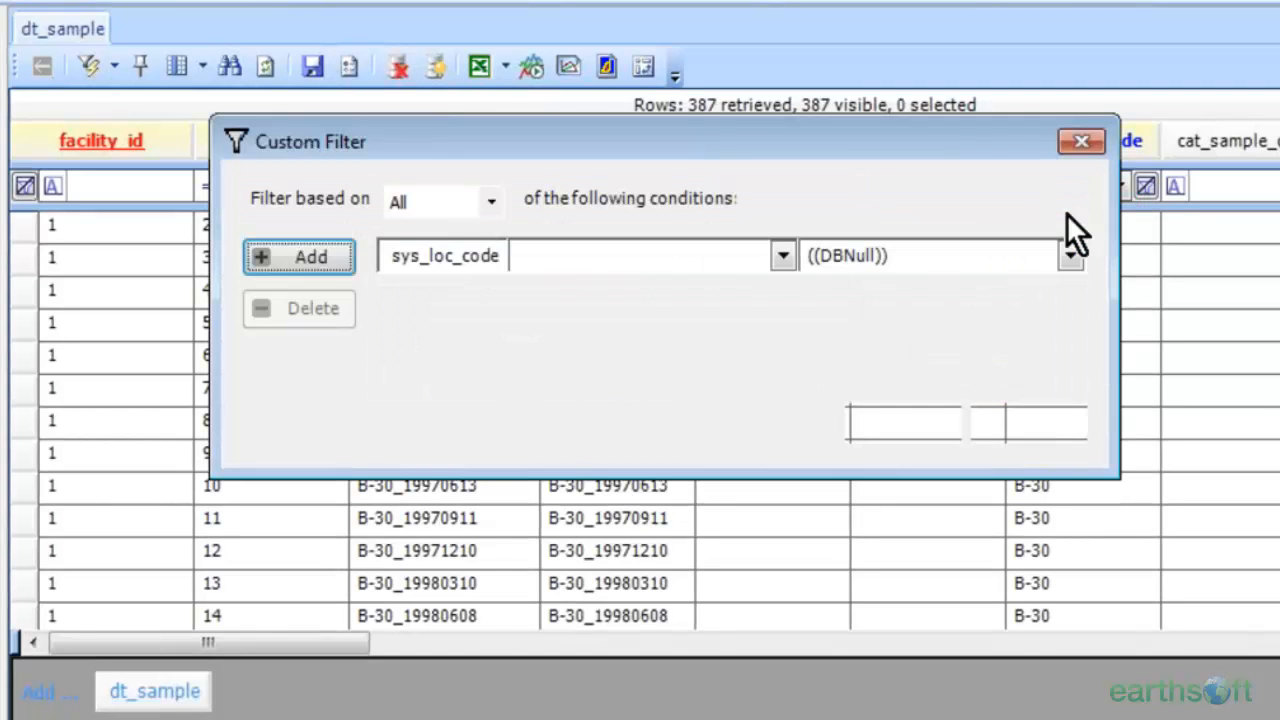
click(491, 201)
click(469, 247)
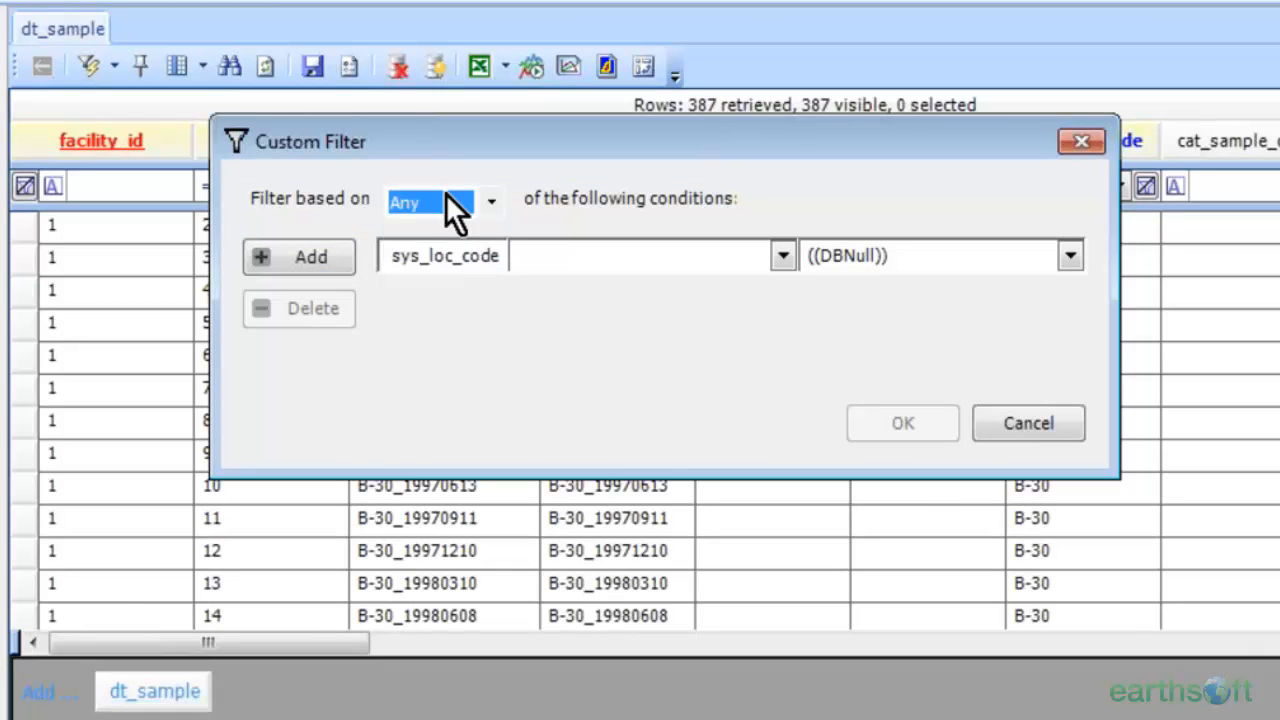
click(300, 257)
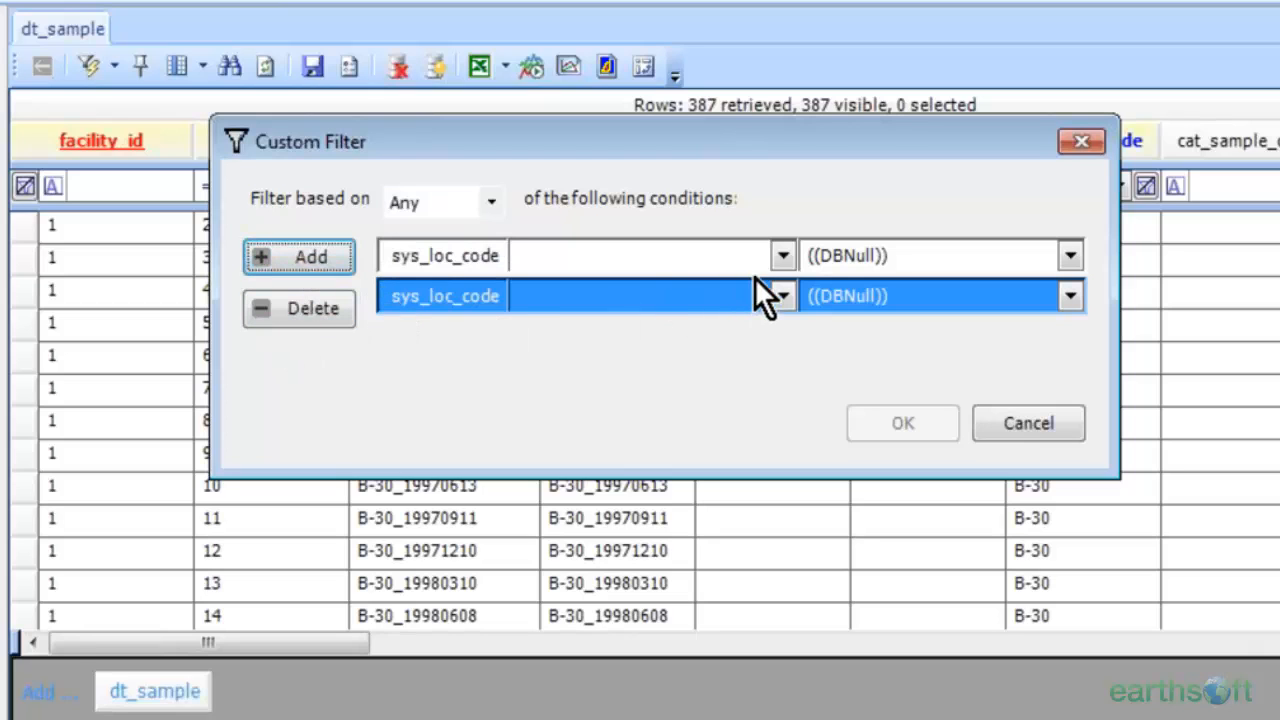
- Set the first custom filter condition so that sys_loc_code equals B-30
click(681, 263)
click(681, 263)
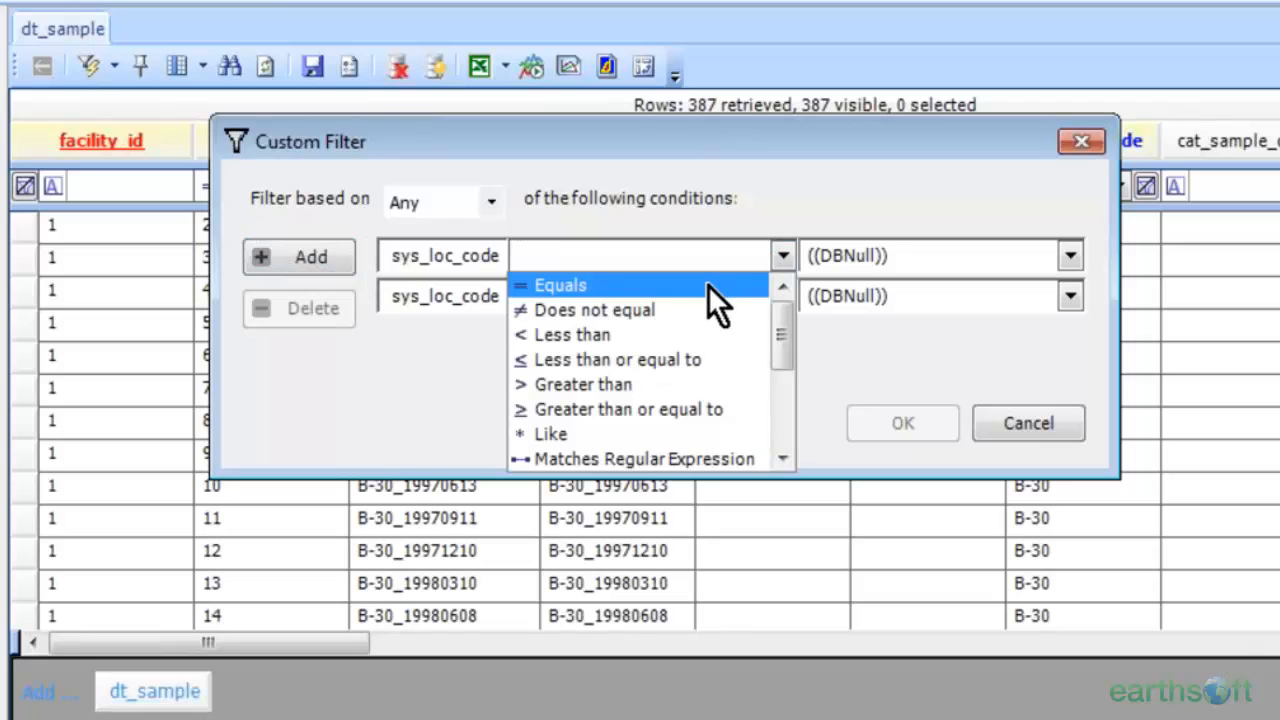
click(708, 285)
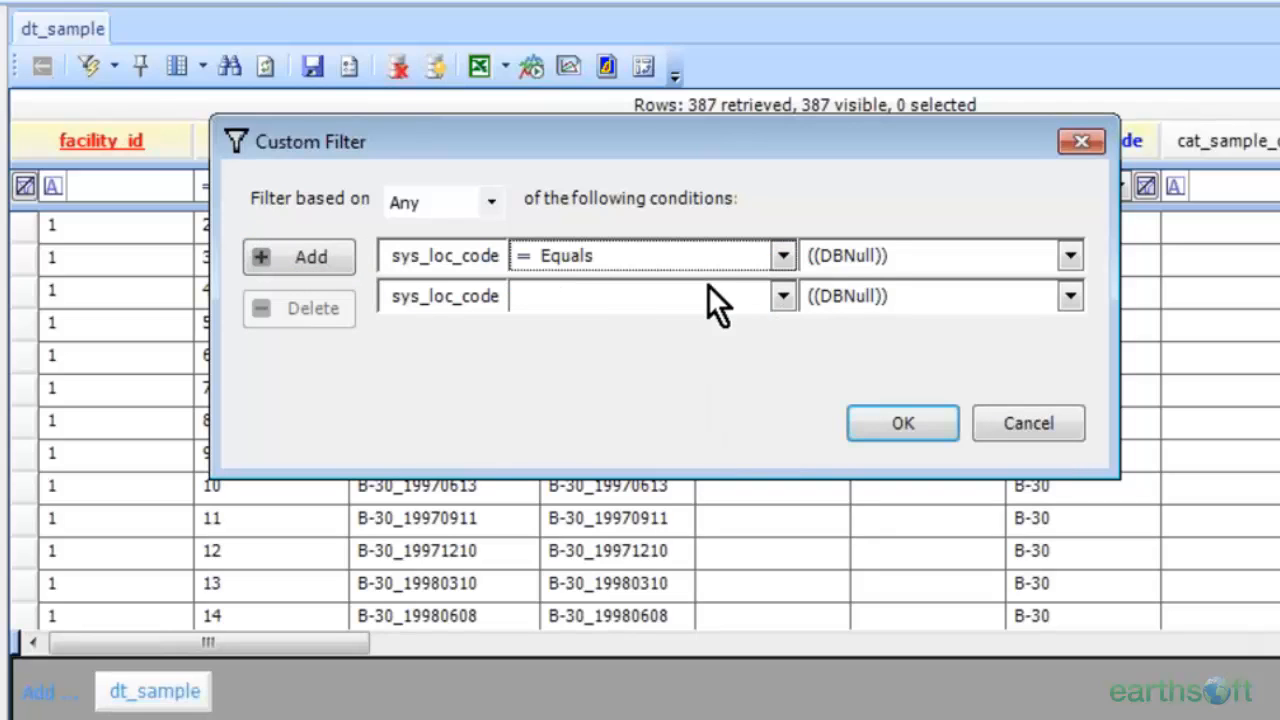
click(910, 260)
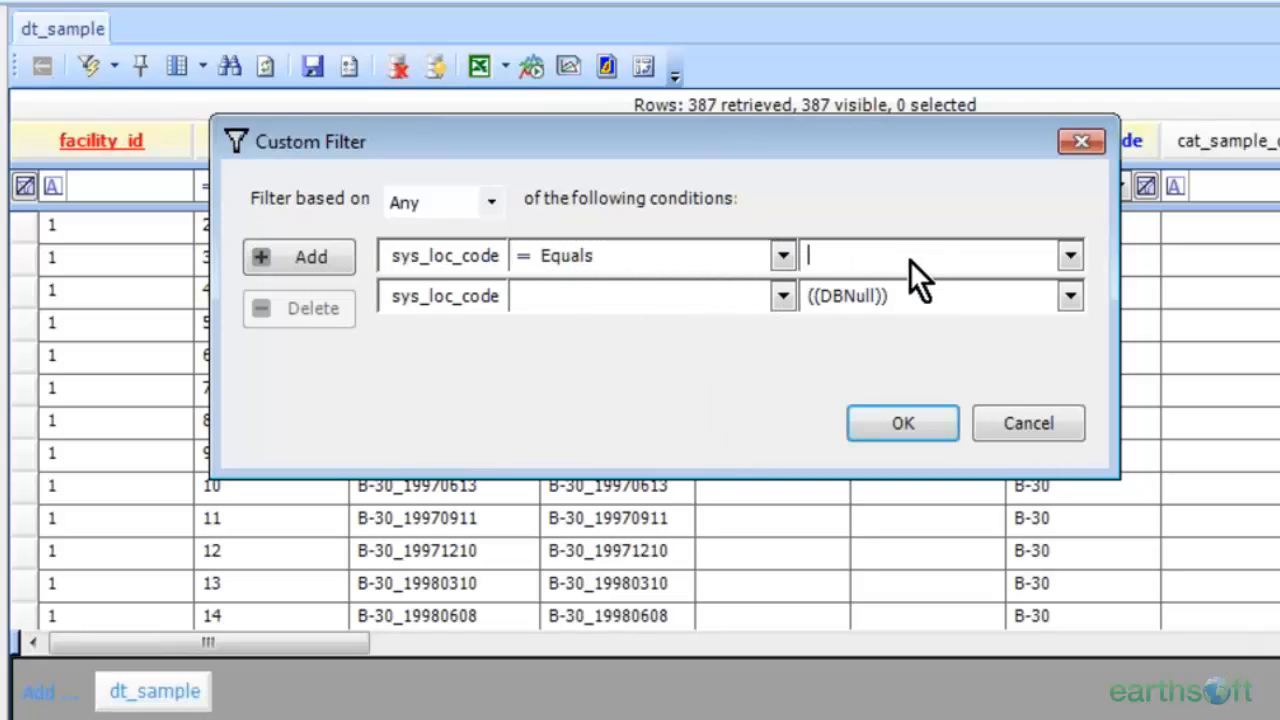
text(B-30)
- Set the second condition so that sys_loc_code equals B-31, and apply the custom filter to dt_sample
click(781, 296)
click(692, 327)
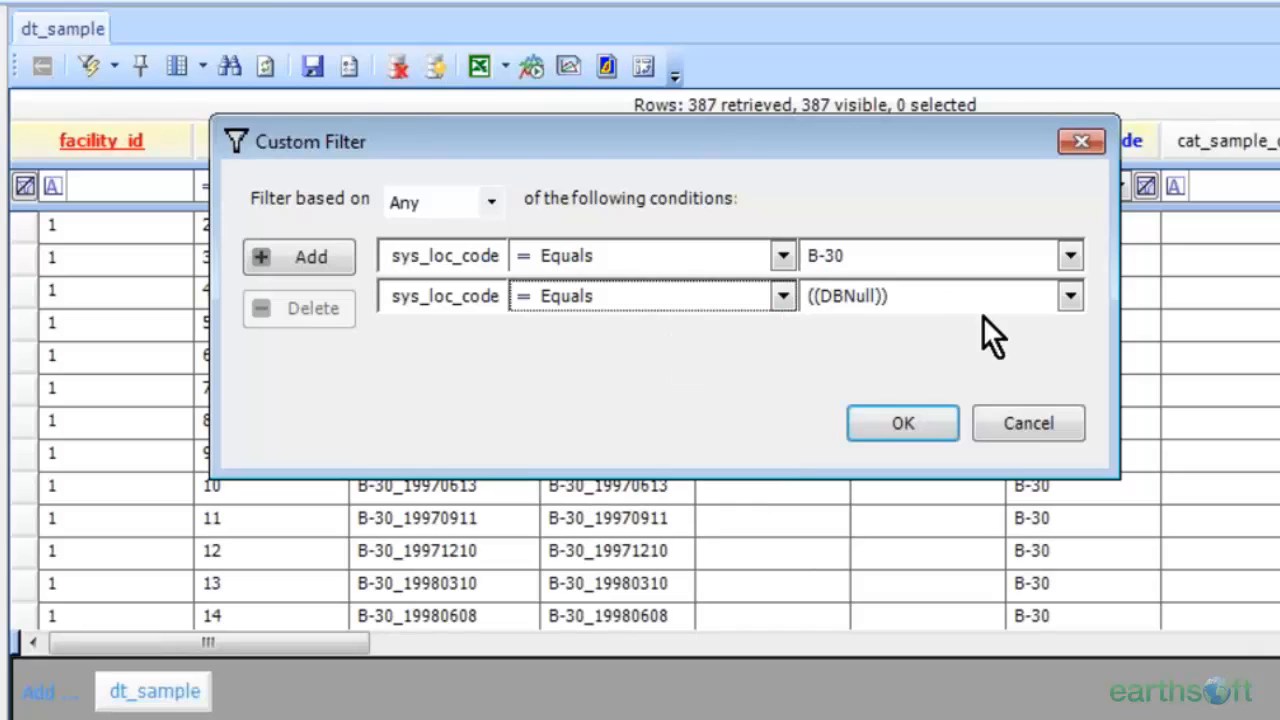
click(1070, 296)
text(B)
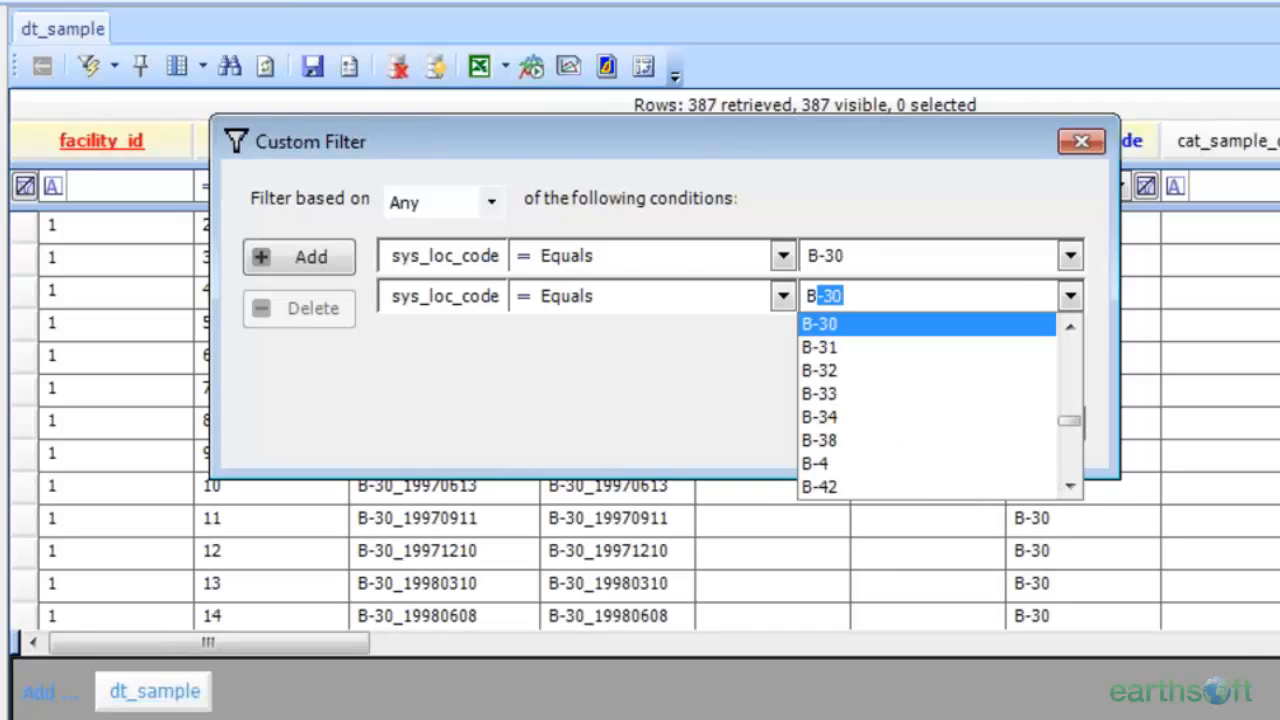
key(BackSpace)
key(Down)
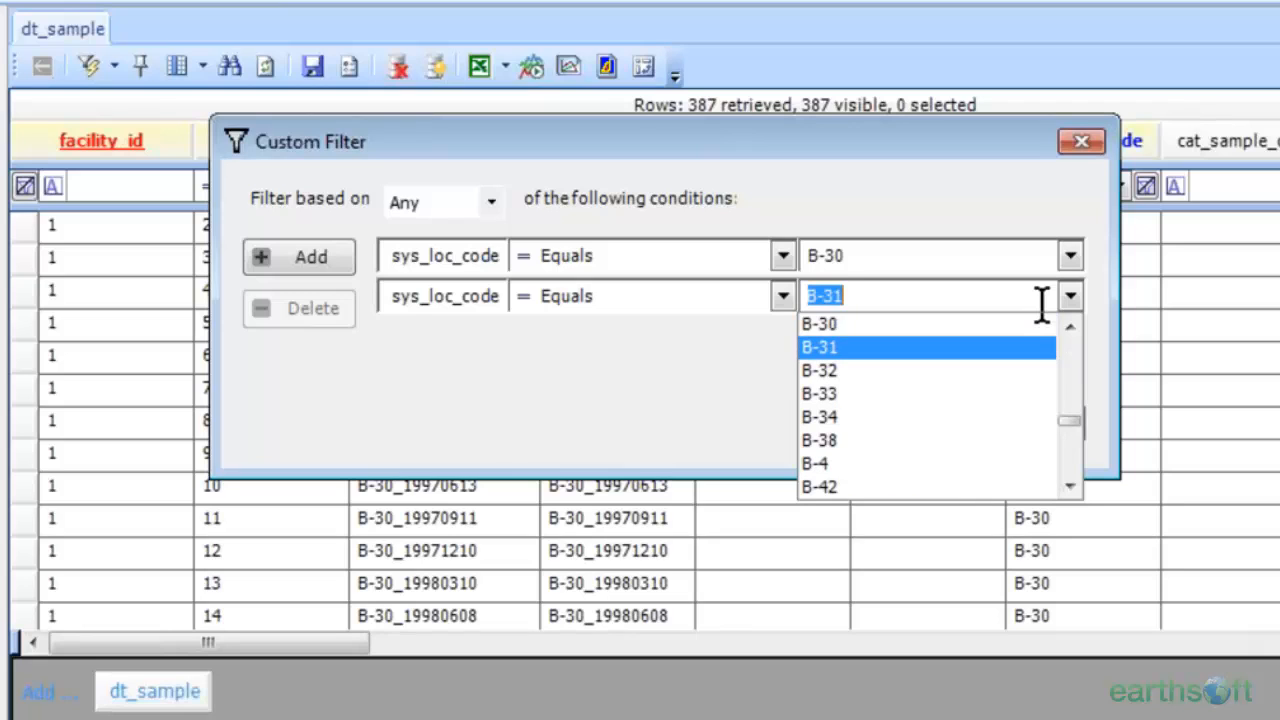
key(Return)
click(906, 420)
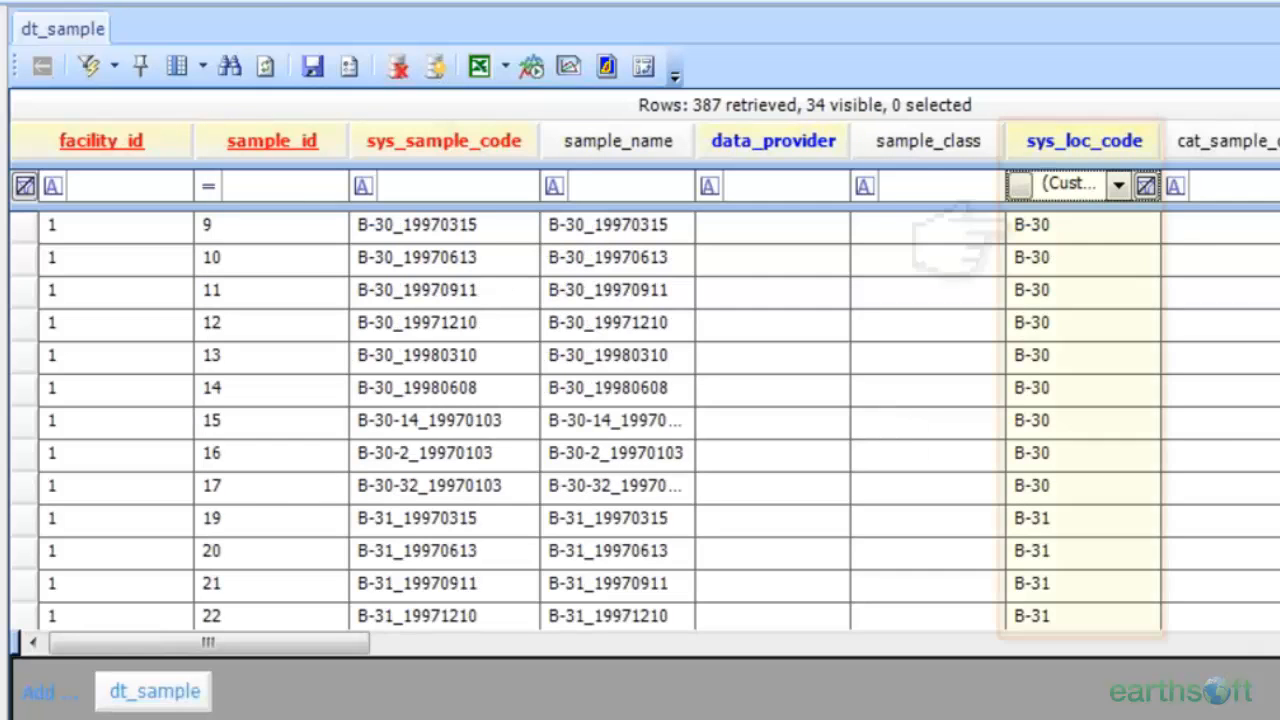
- Look through the filtered dt_sample rows and check their sys_loc_code values
scroll(640, 420, down, 4)
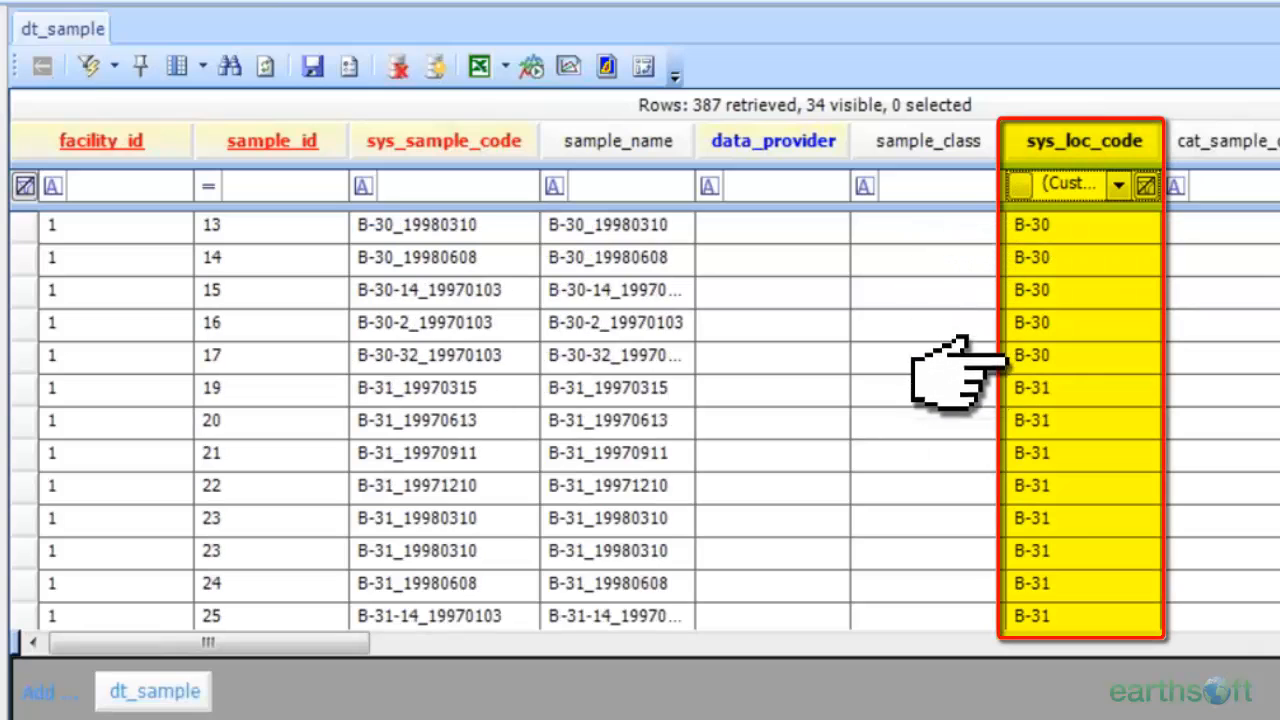
scroll(640, 420, down, 5)
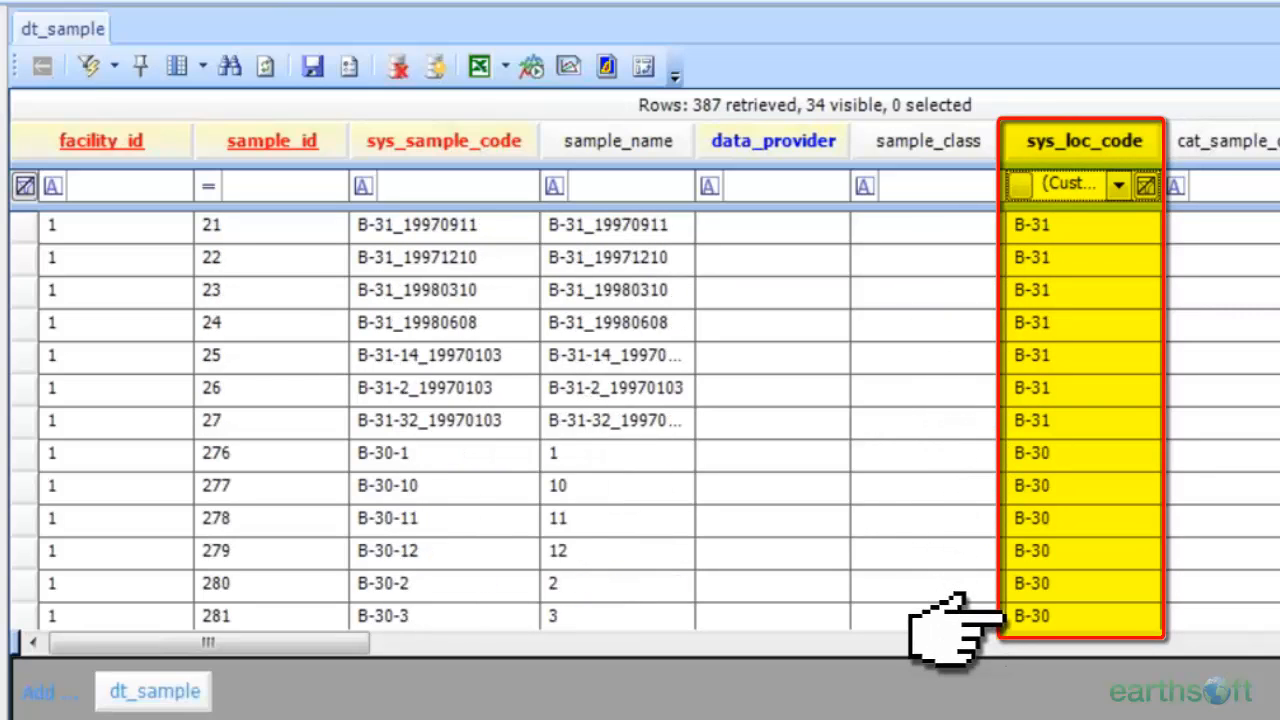
scroll(640, 420, down, 2)
scroll(640, 420, up, 2)
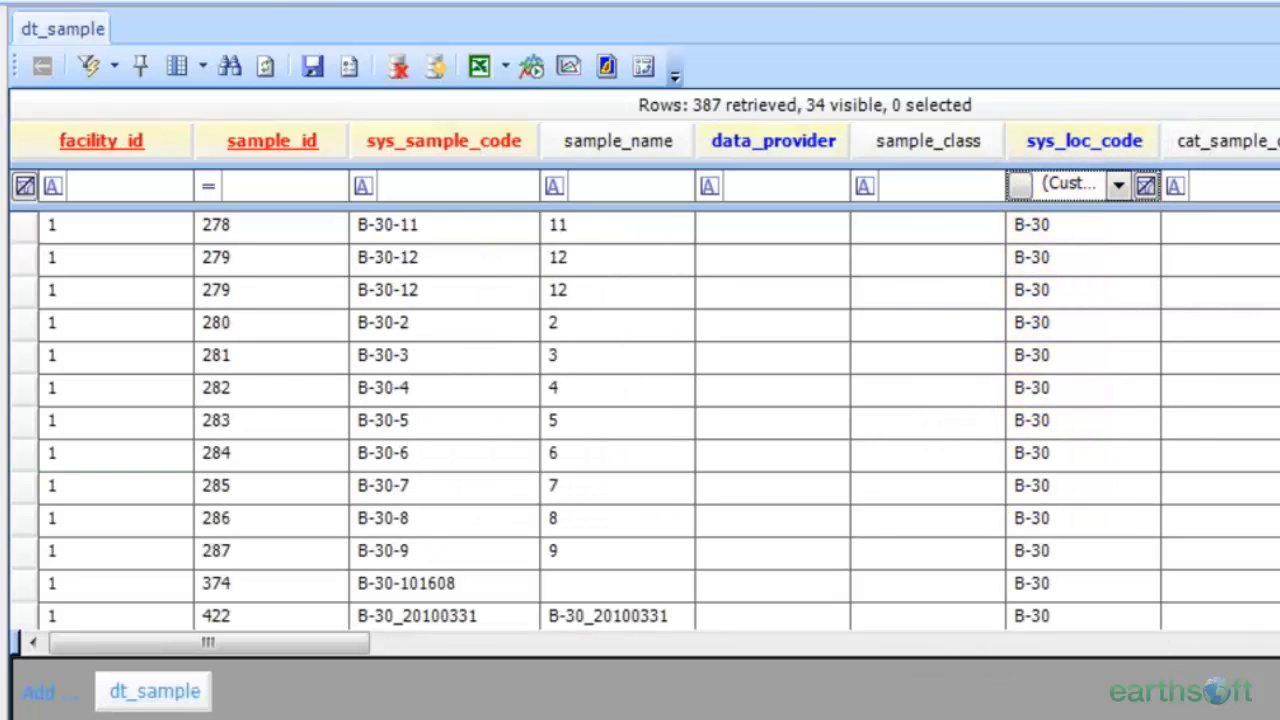
scroll(640, 420, up, 4)
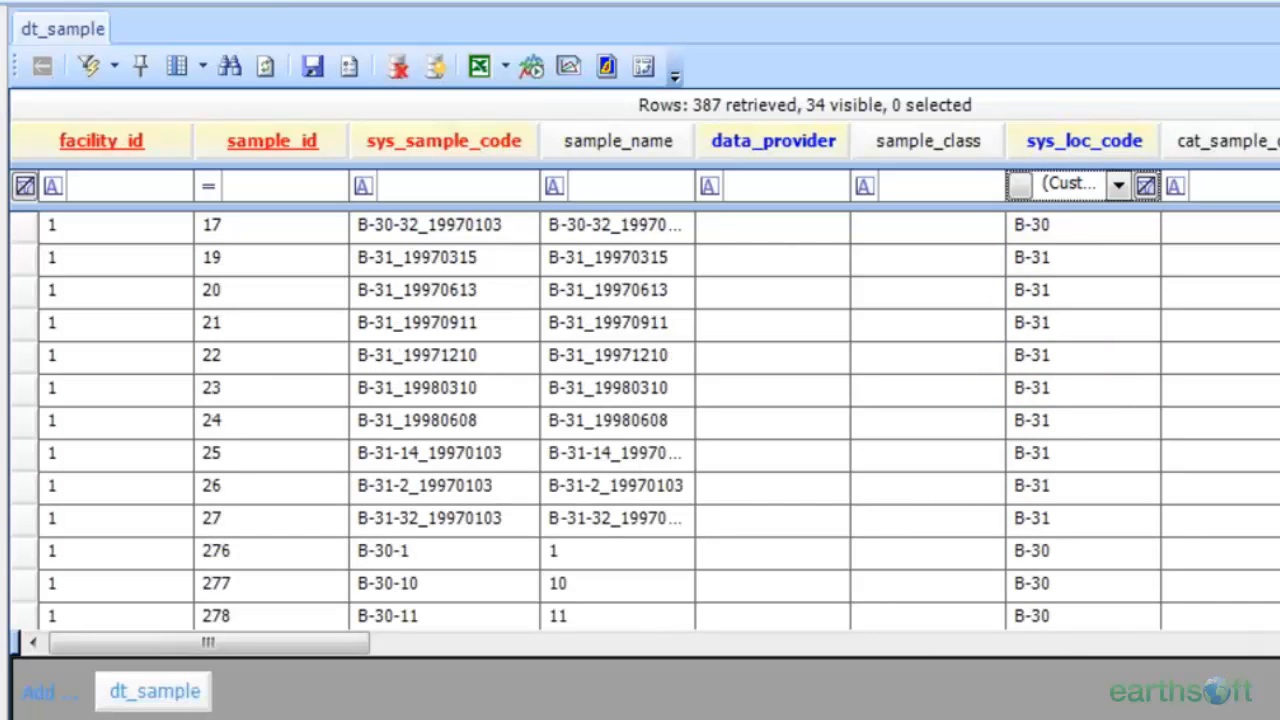
scroll(640, 420, up, 3)
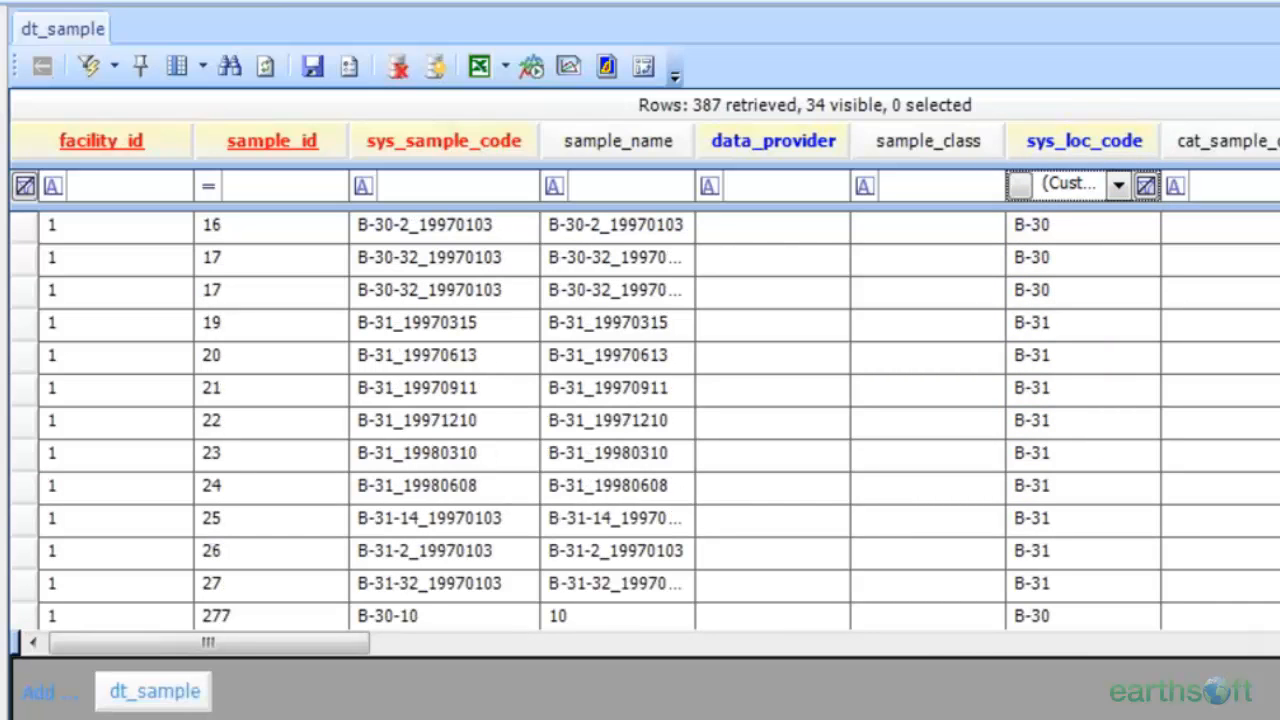
- Review the options for saving the table's filter as an XML file, and leave without saving it
click(114, 66)
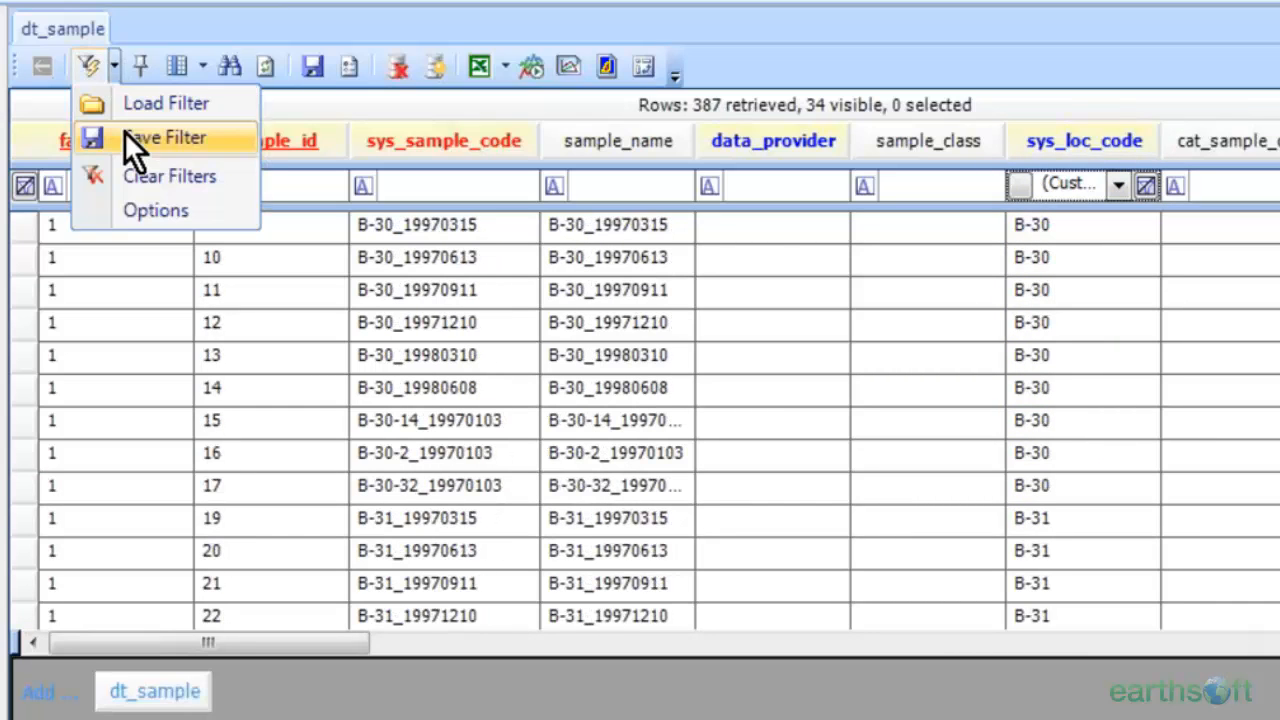
click(124, 131)
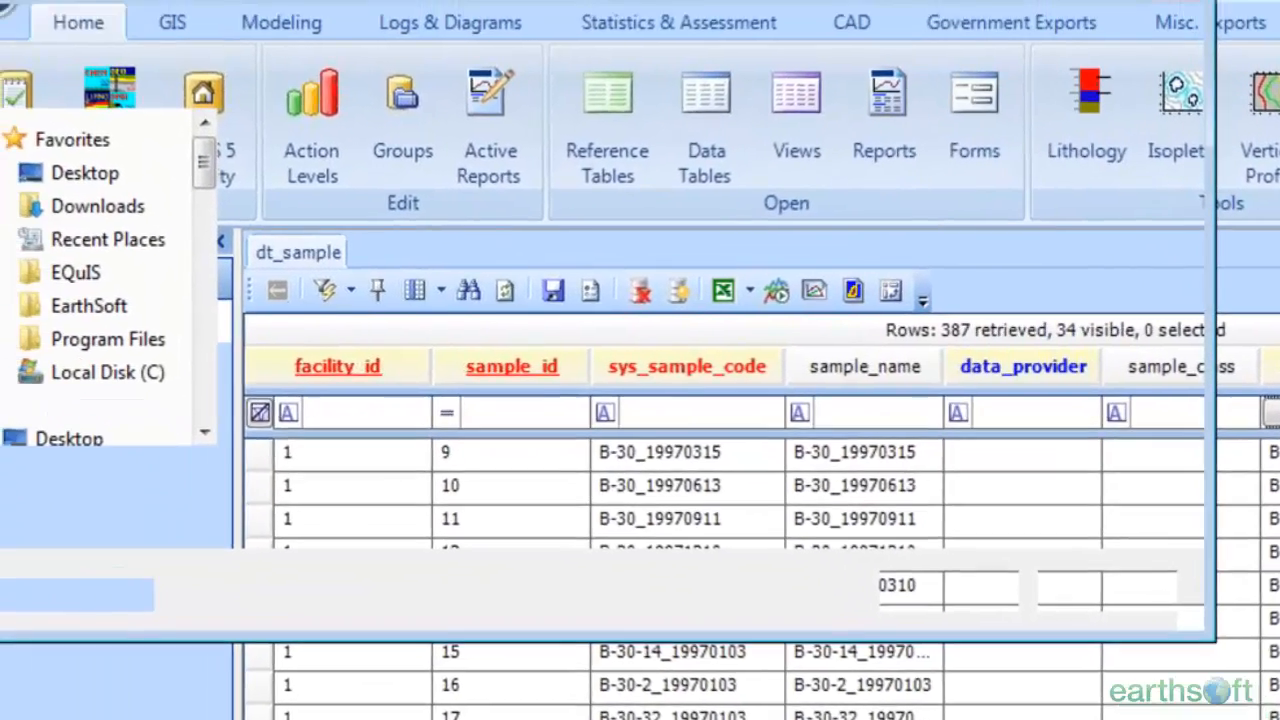
drag(385, 527, 314, 527)
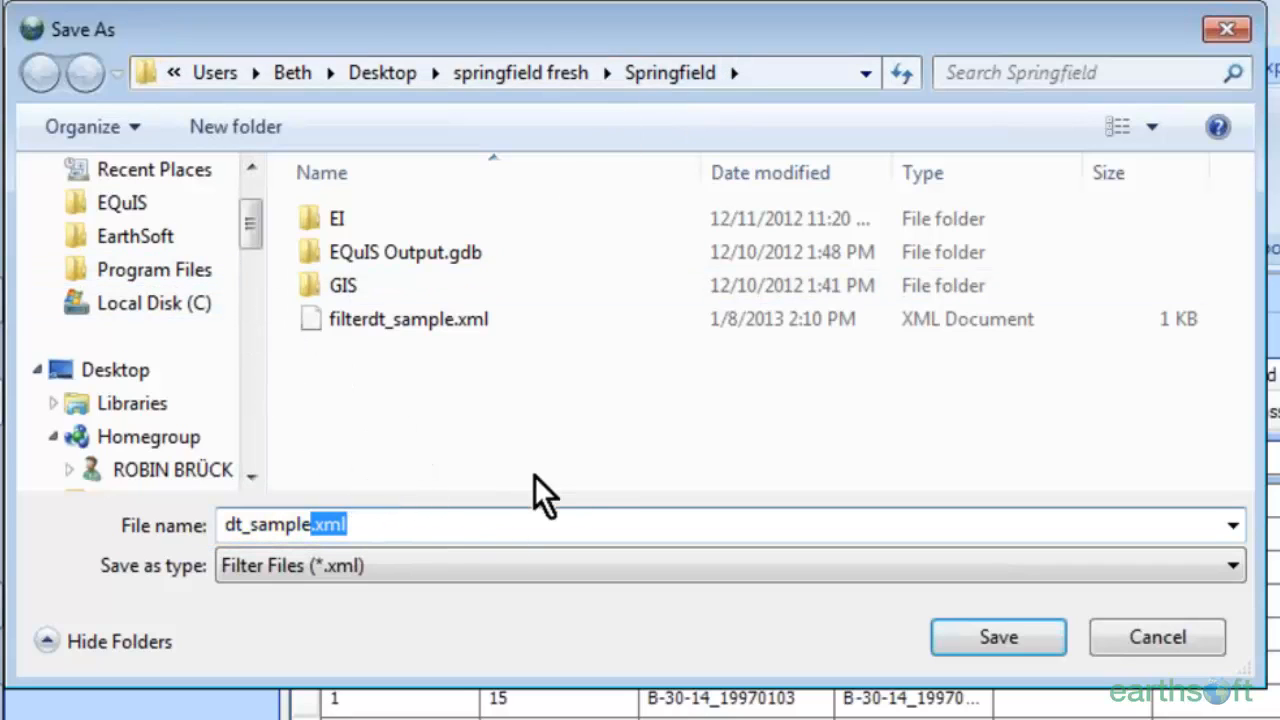
click(1175, 645)
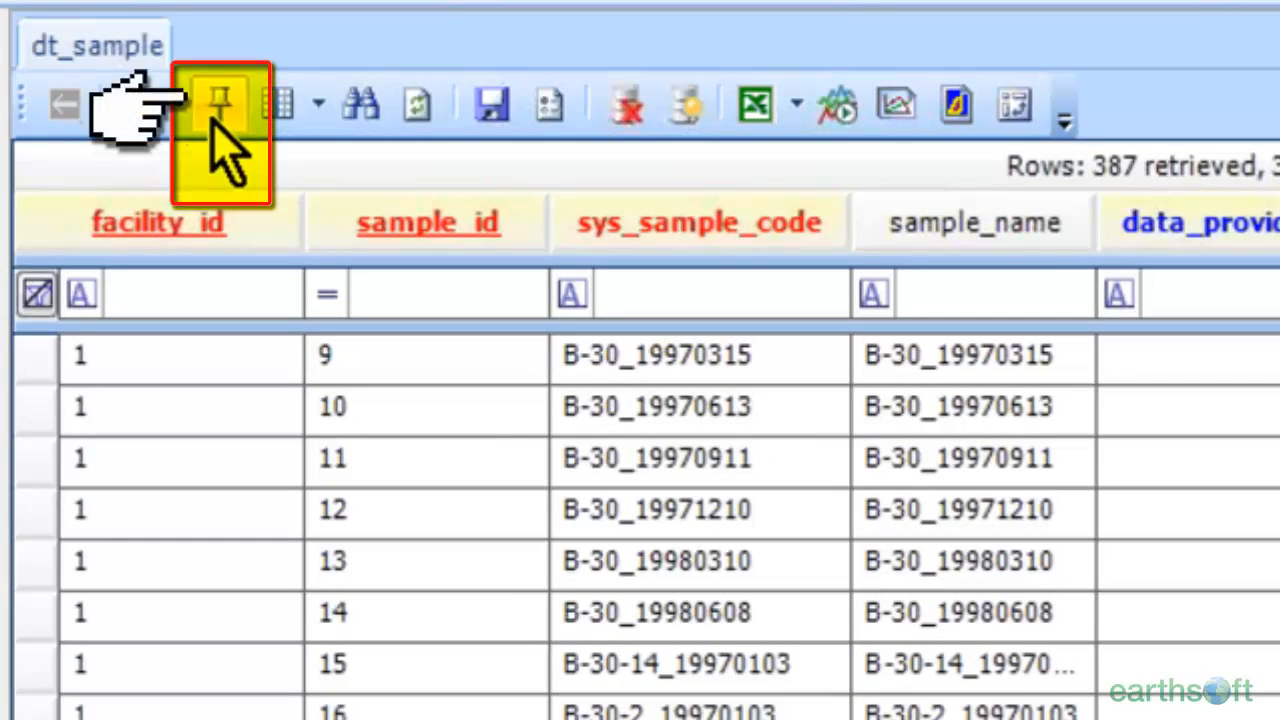
- Turn on column pinning for dt_sample and pin the sys_loc_code and sample_date columns
click(213, 125)
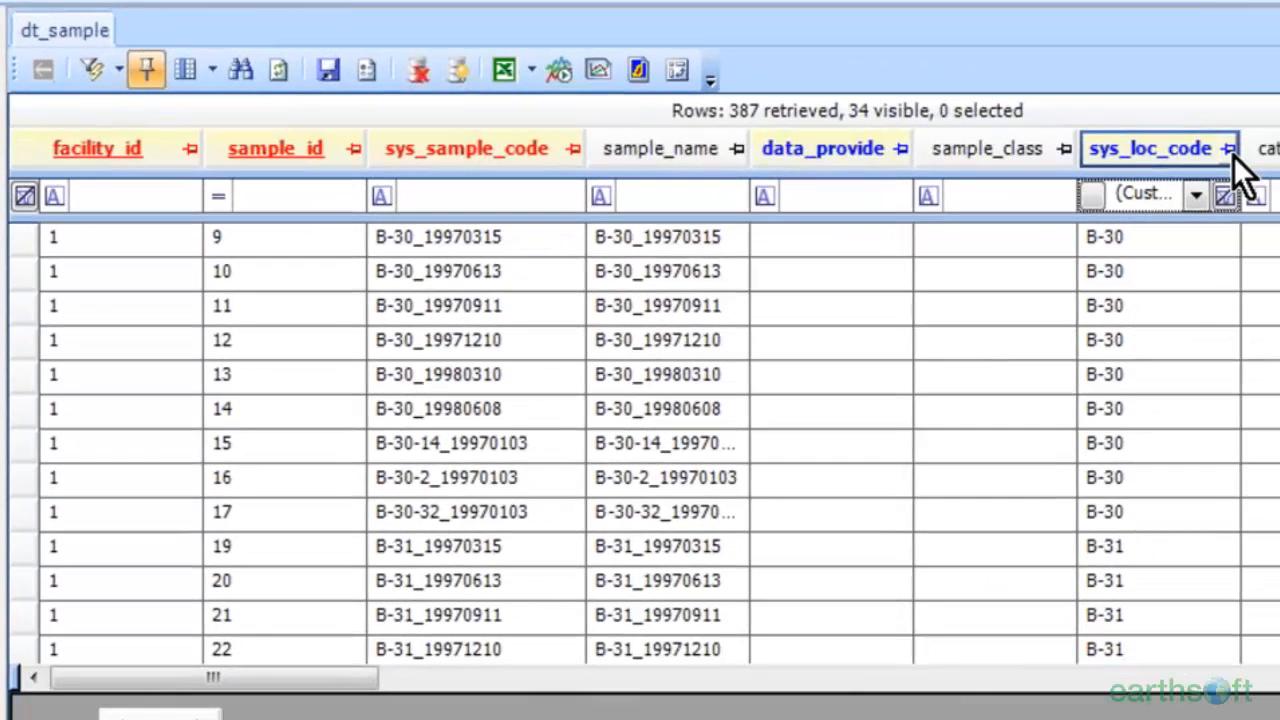
click(1230, 150)
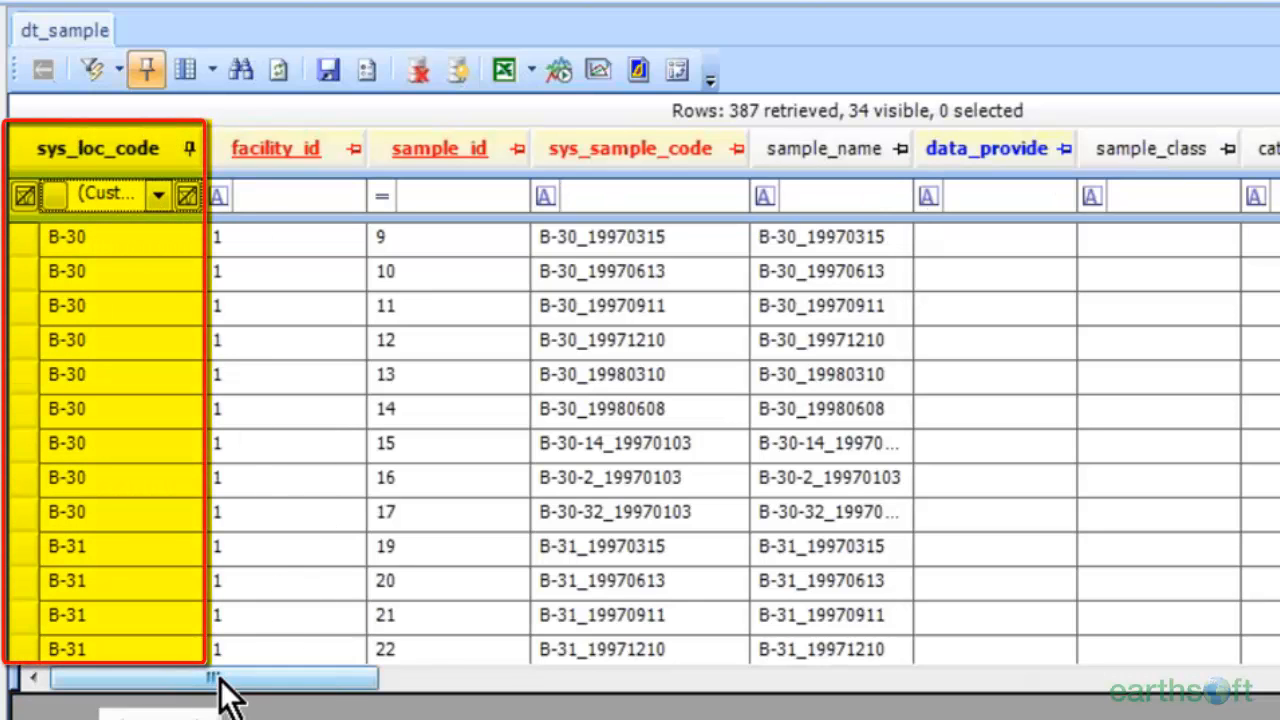
drag(222, 679, 861, 714)
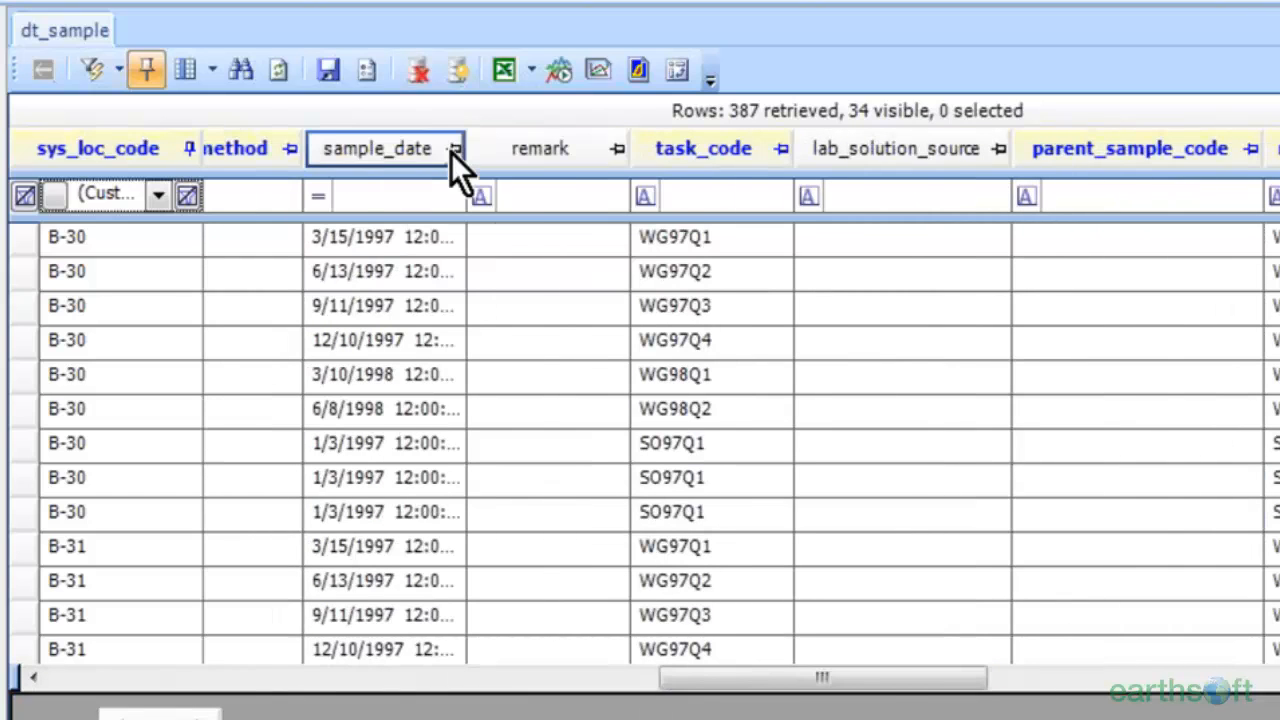
click(451, 150)
mouse_move(894, 661)
mouse_down()
mouse_move(886, 677)
mouse_move(616, 674)
mouse_move(367, 710)
mouse_move(275, 700)
mouse_up()
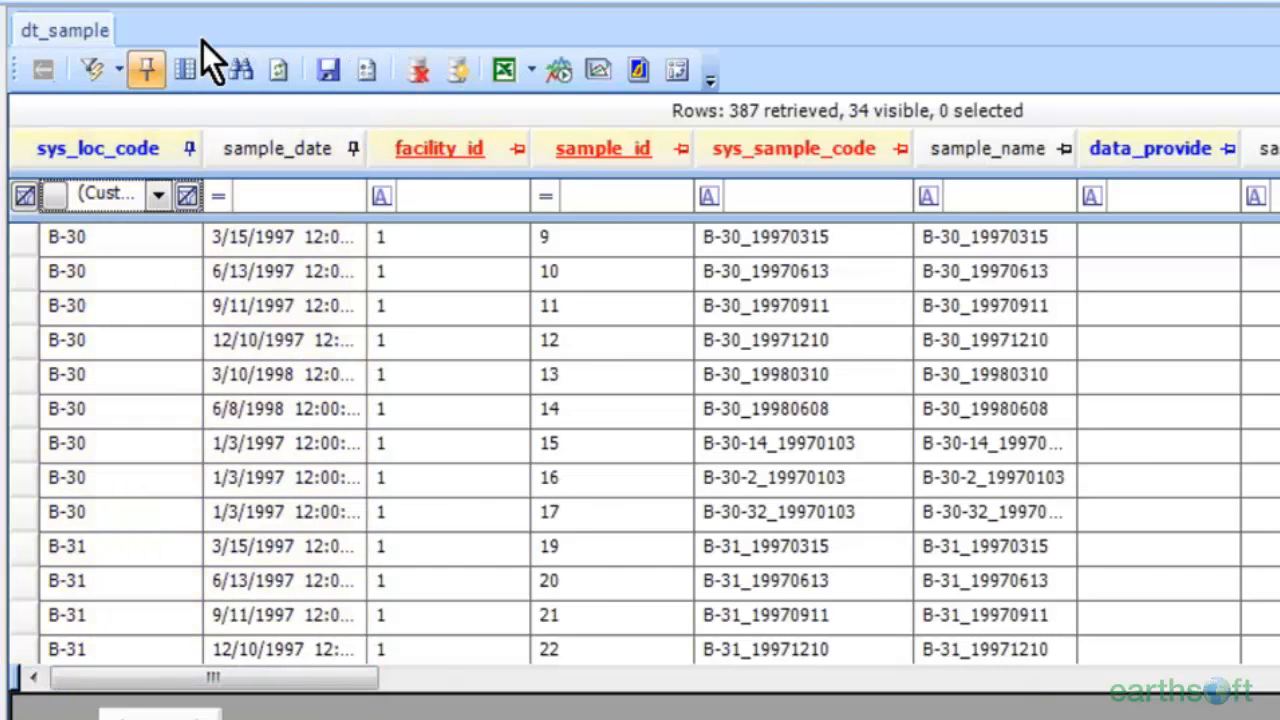
- Hide the blank columns of dt_sample, and also hide start_depth through the column chooser
click(182, 76)
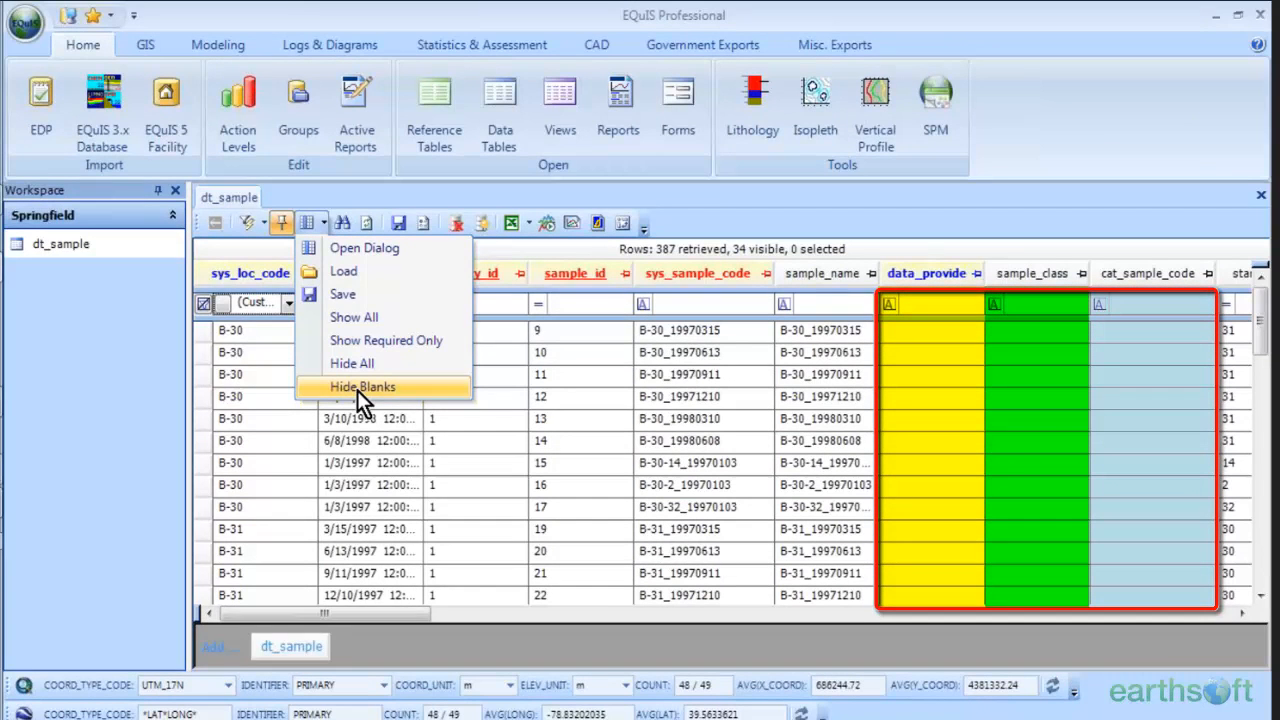
click(357, 388)
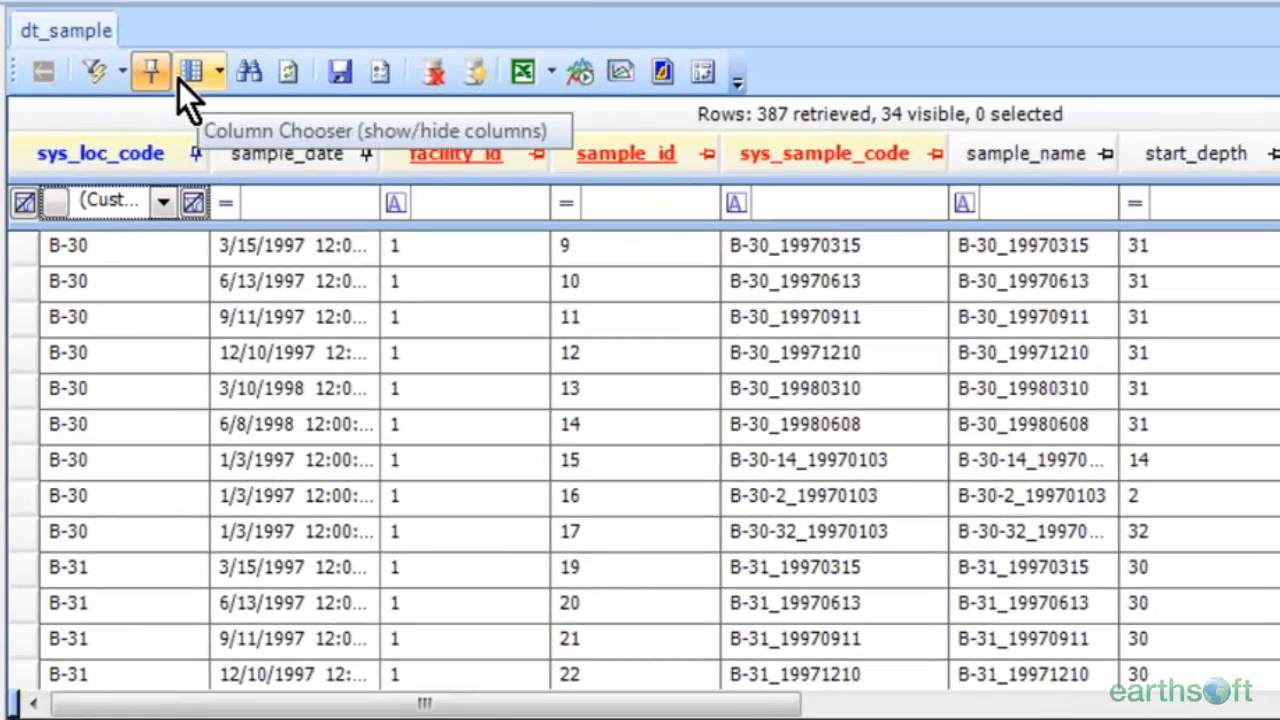
click(189, 76)
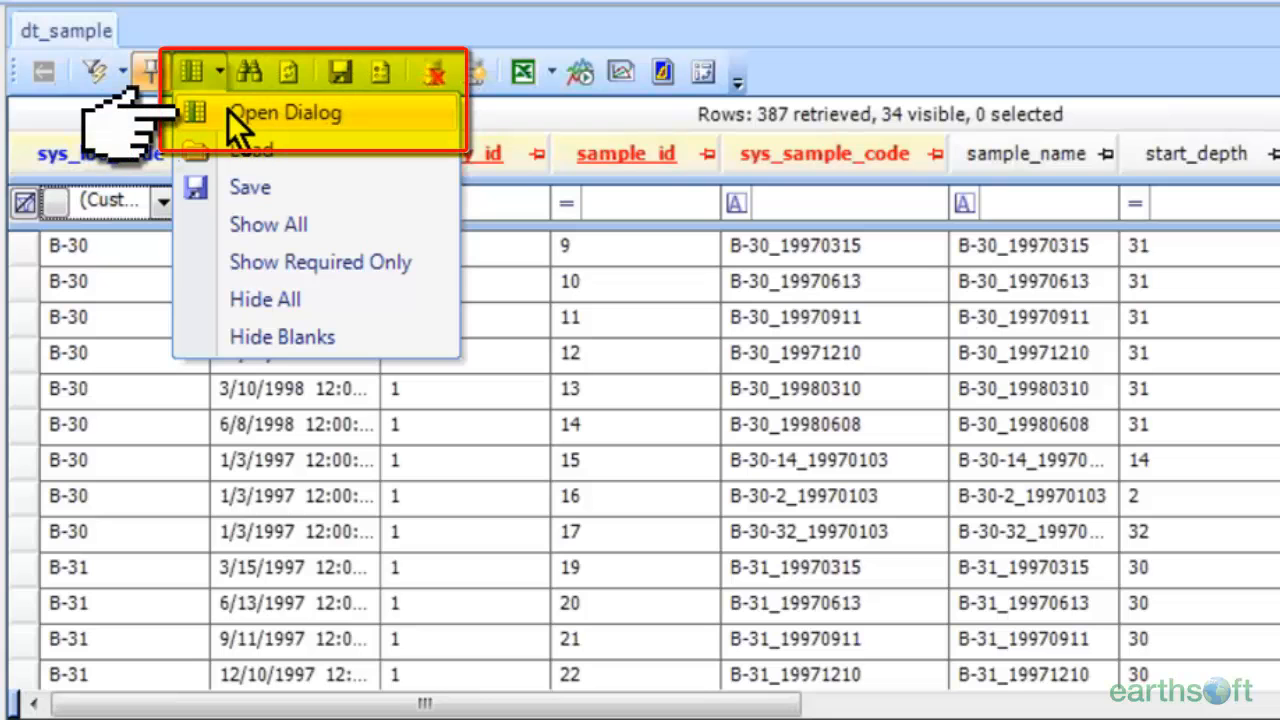
click(228, 112)
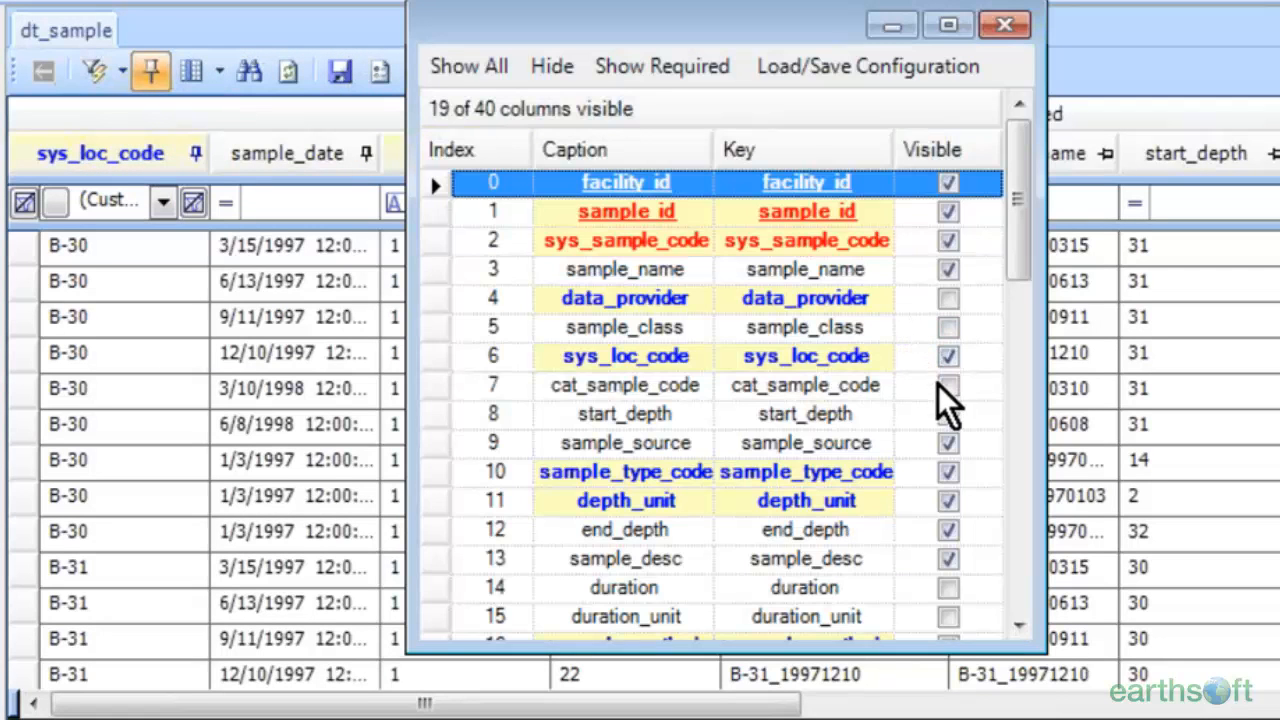
click(948, 497)
click(953, 423)
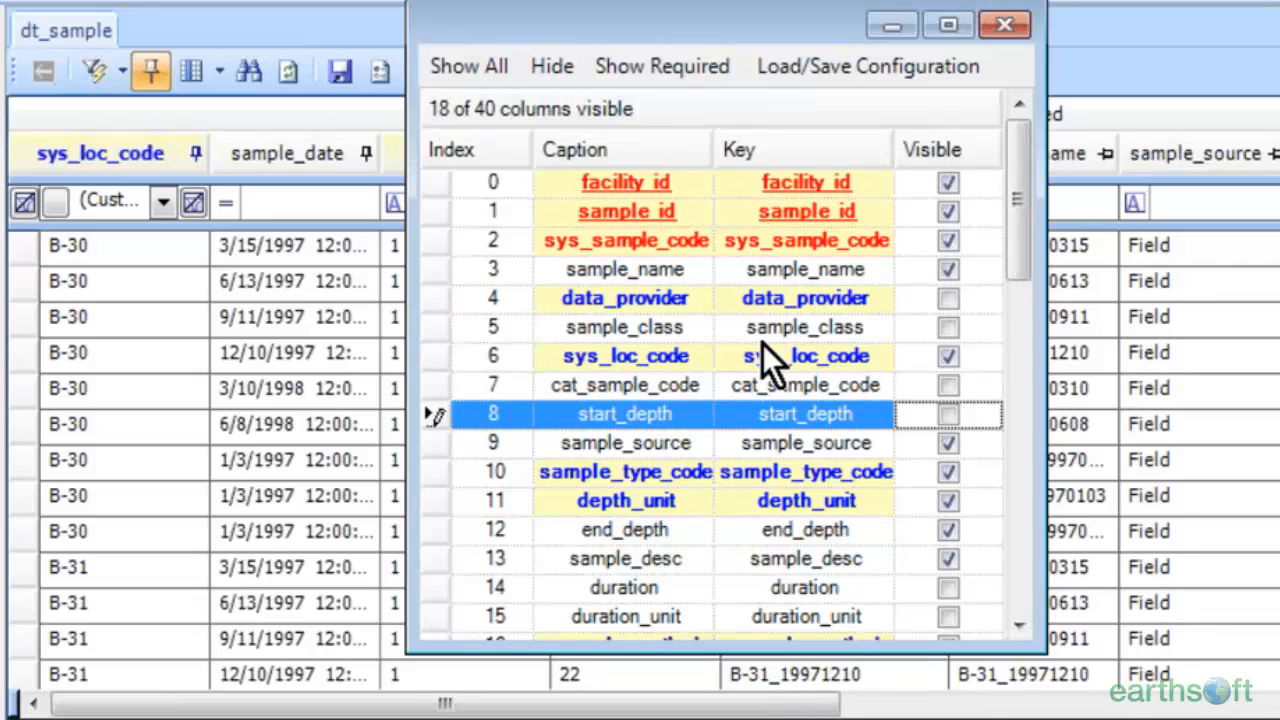
- Review how to save the column chooser configuration as a .cccf file, and close the chooser without saving it
click(807, 80)
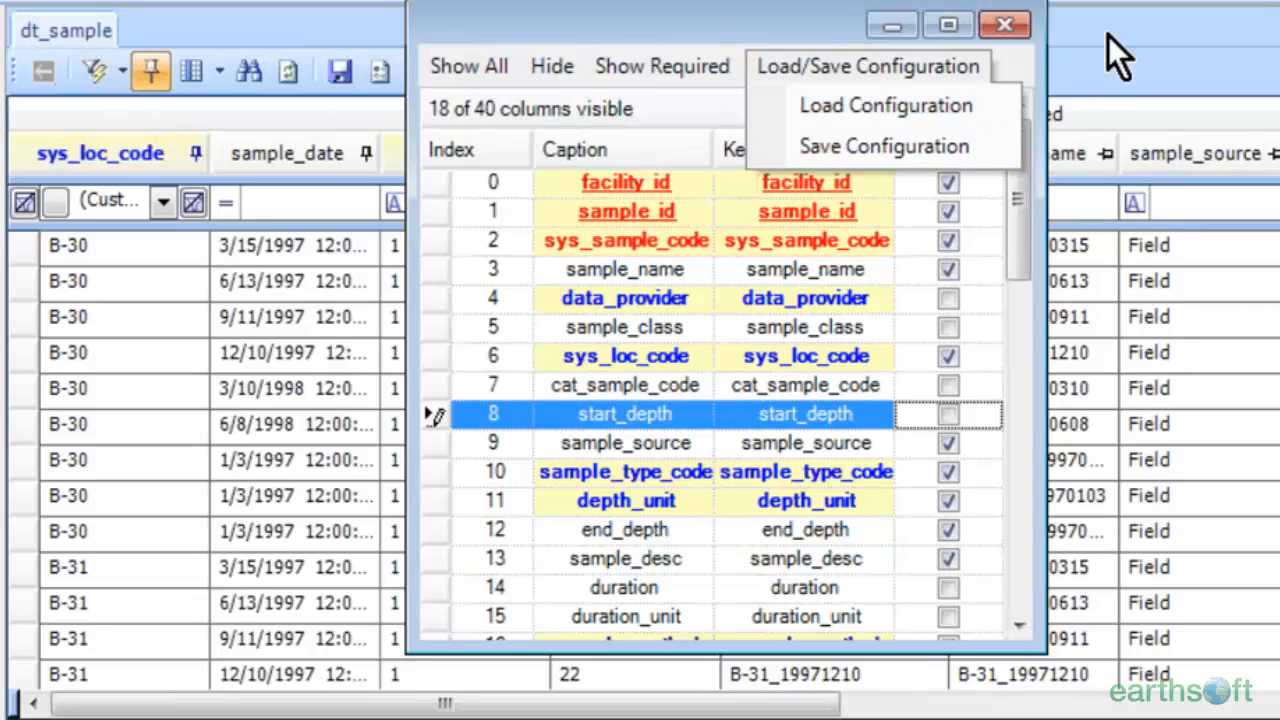
click(948, 68)
click(926, 152)
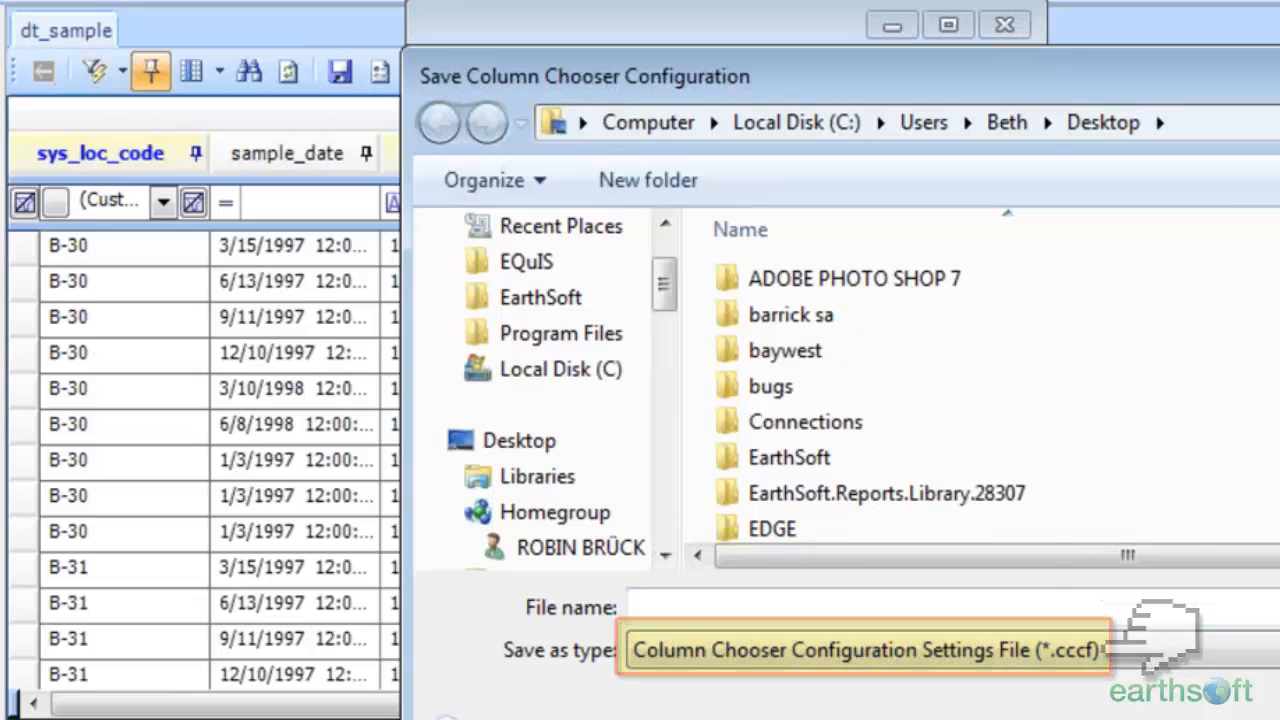
click(1004, 24)
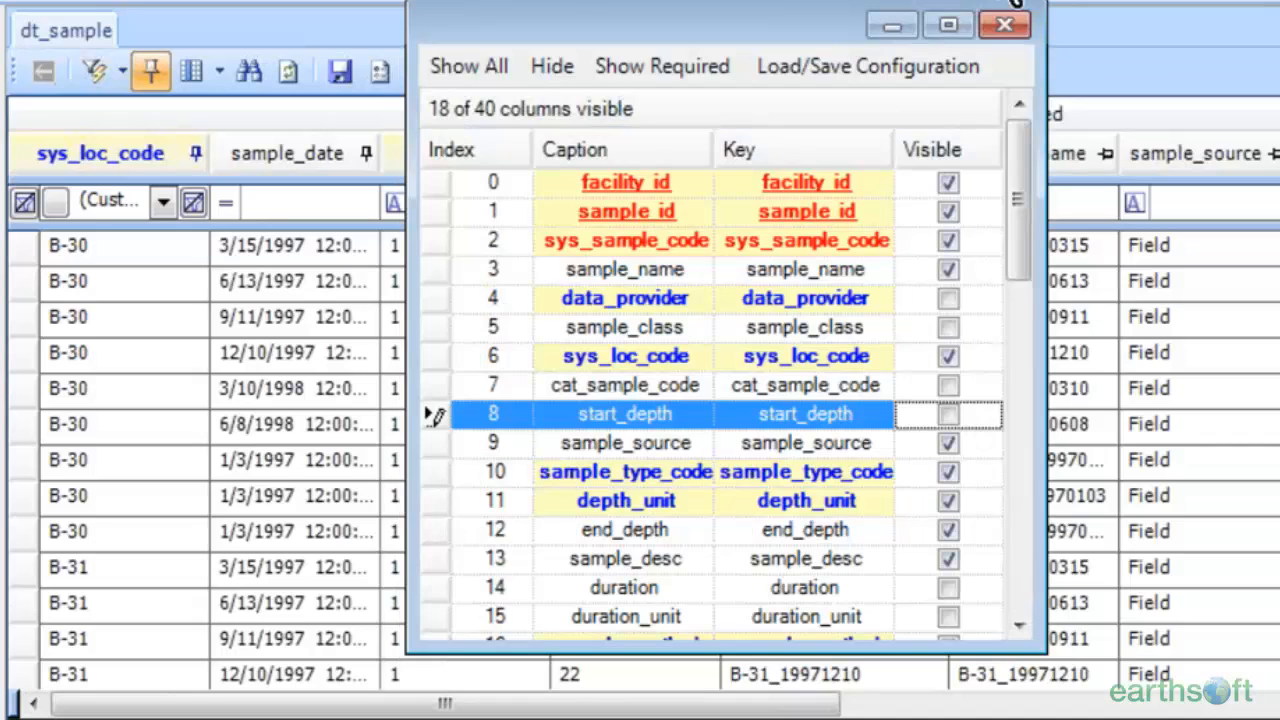
click(1005, 24)
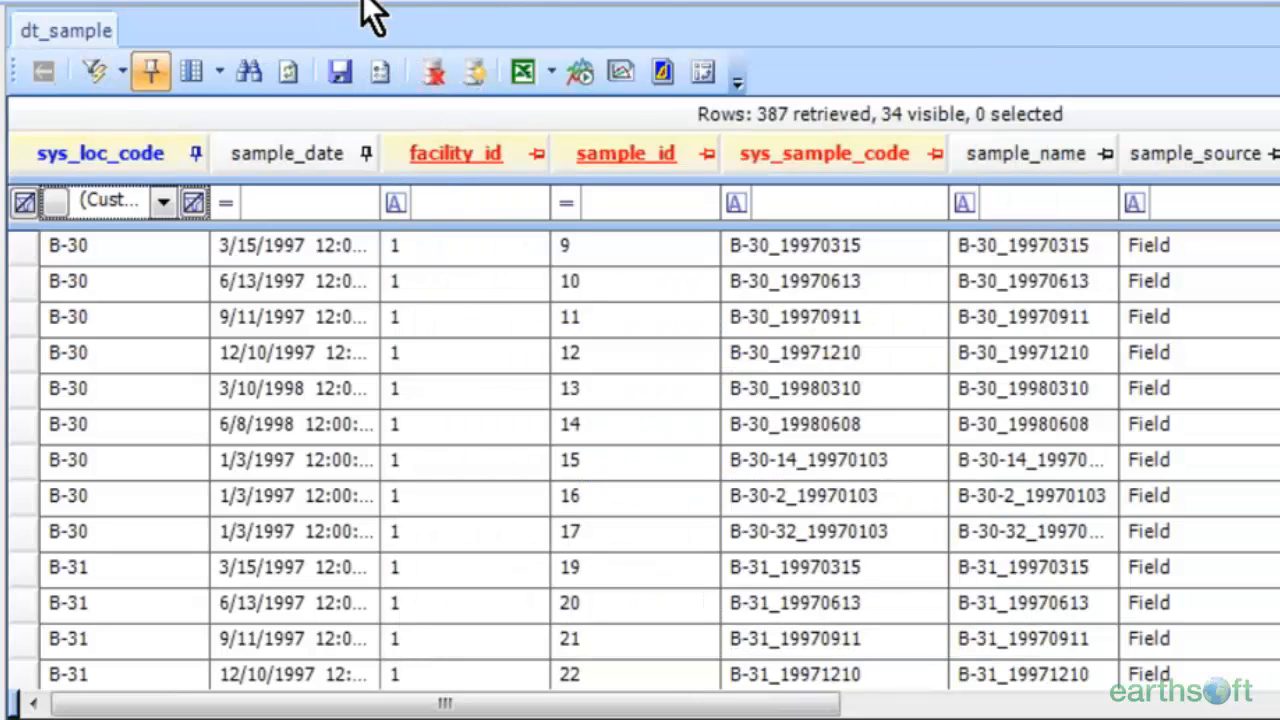
- Open the Analytical Results report from the list of reports
click(219, 73)
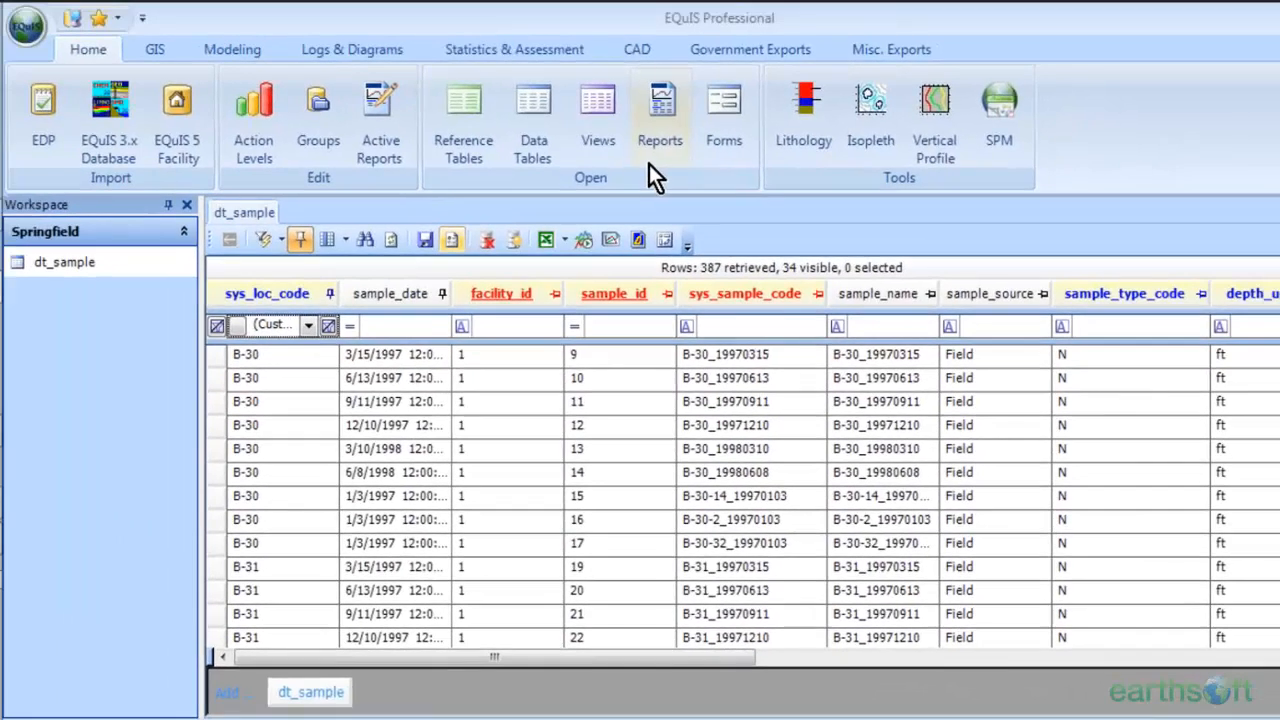
click(654, 115)
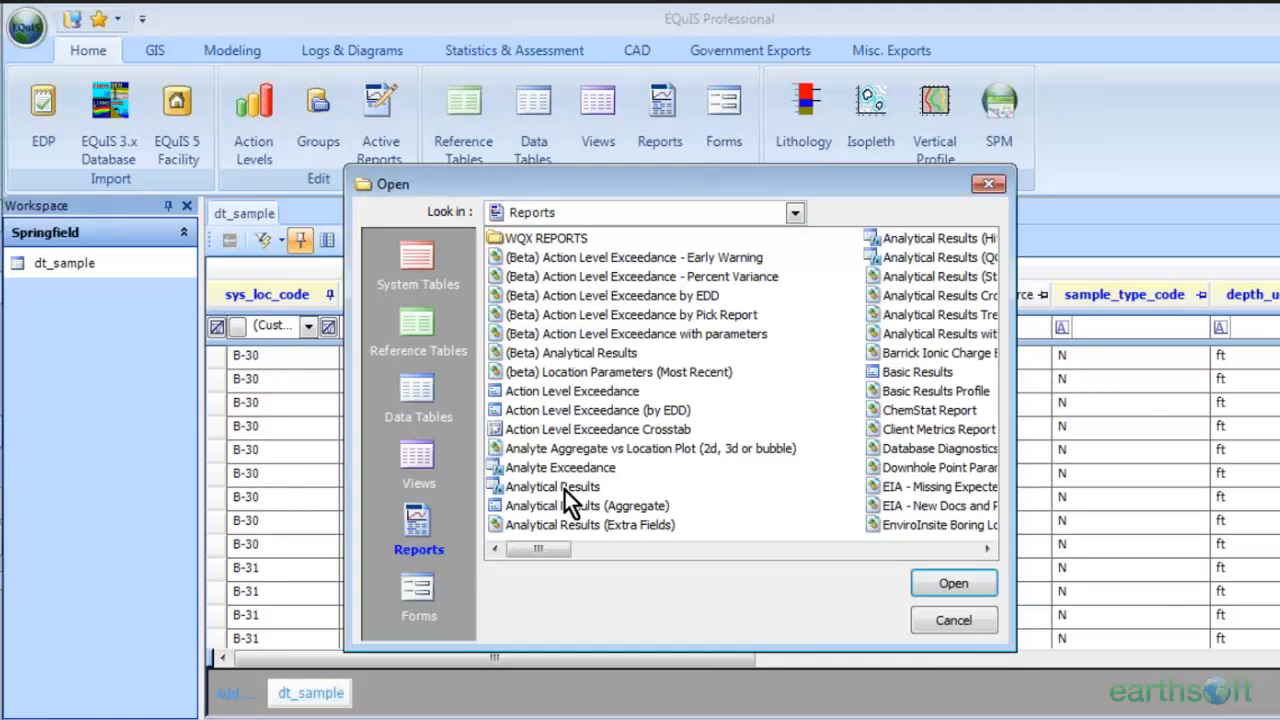
double_click(565, 487)
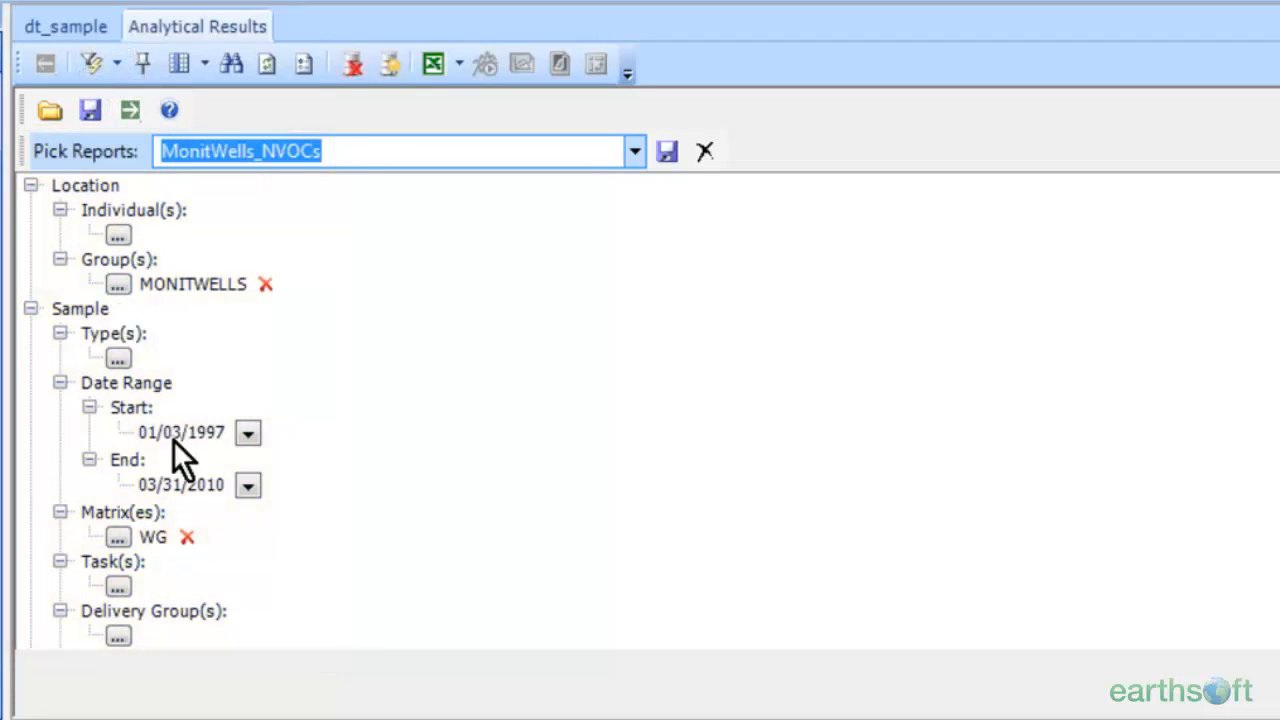
- Check the parameters of the MonitWells_NVOCs pick report down to the Result section, and run the report
click(585, 385)
scroll(570, 355, down, 1)
scroll(560, 350, down, 4)
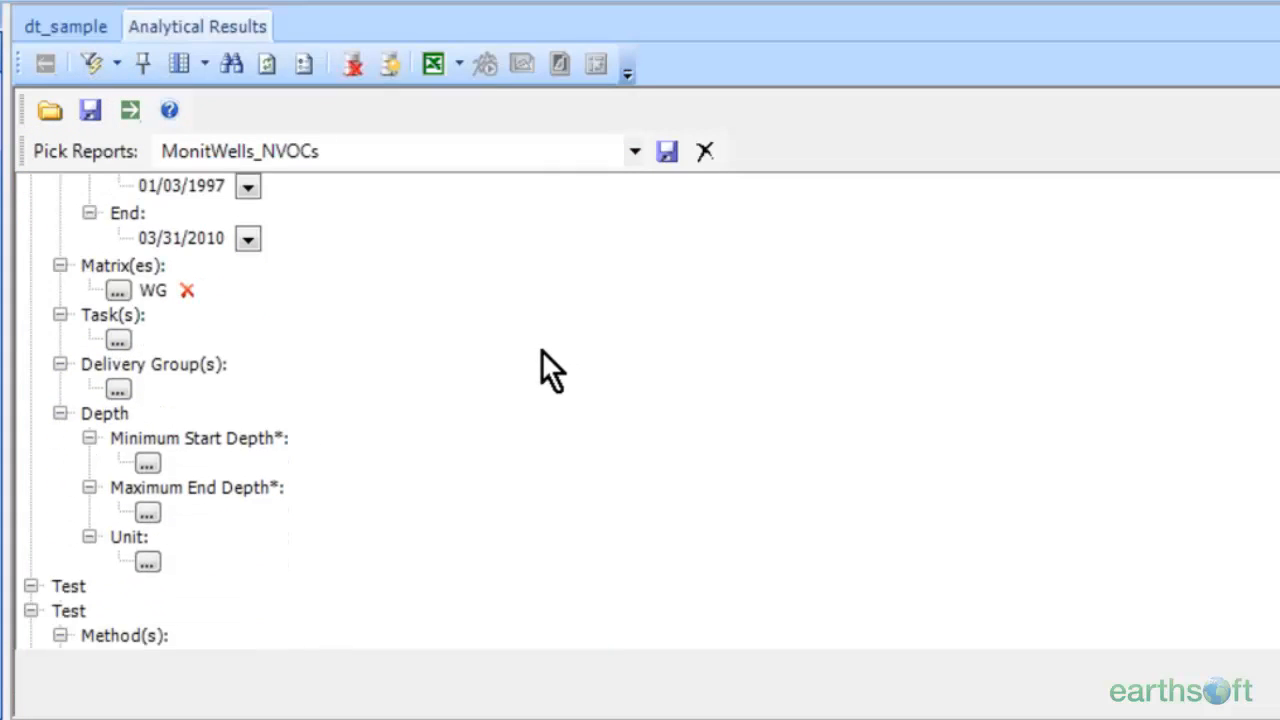
scroll(520, 365, down, 10)
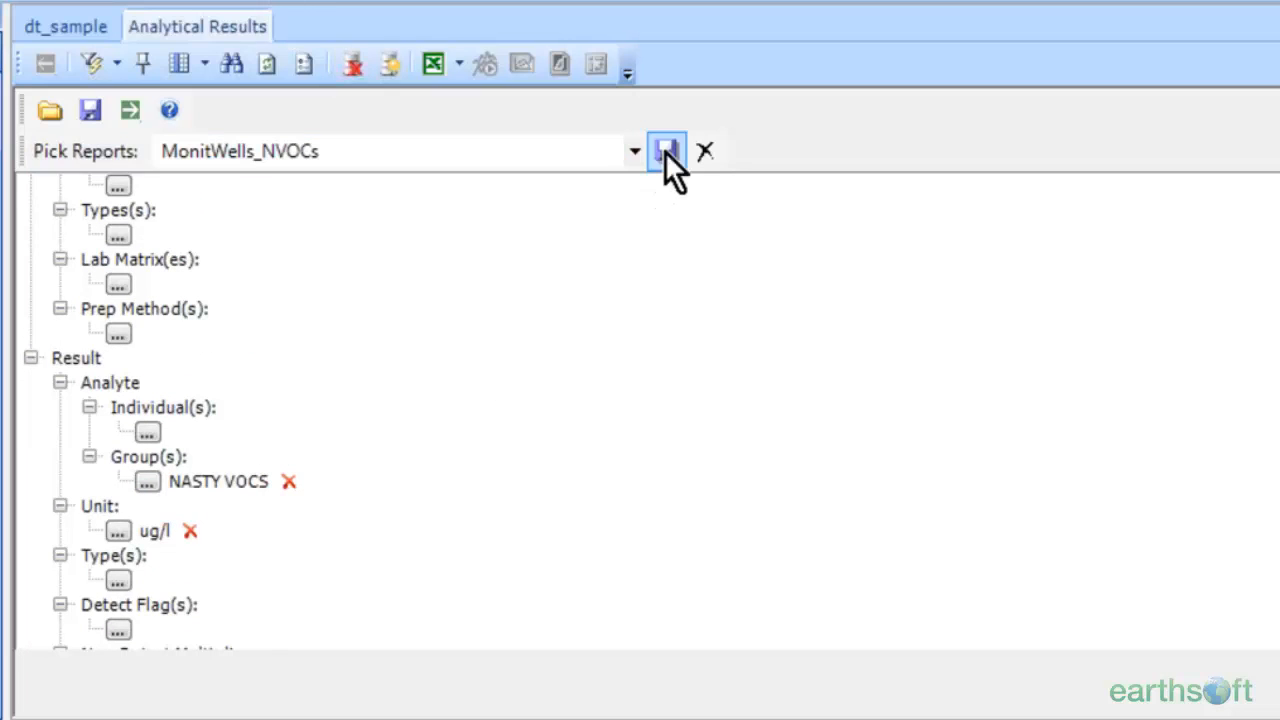
click(129, 112)
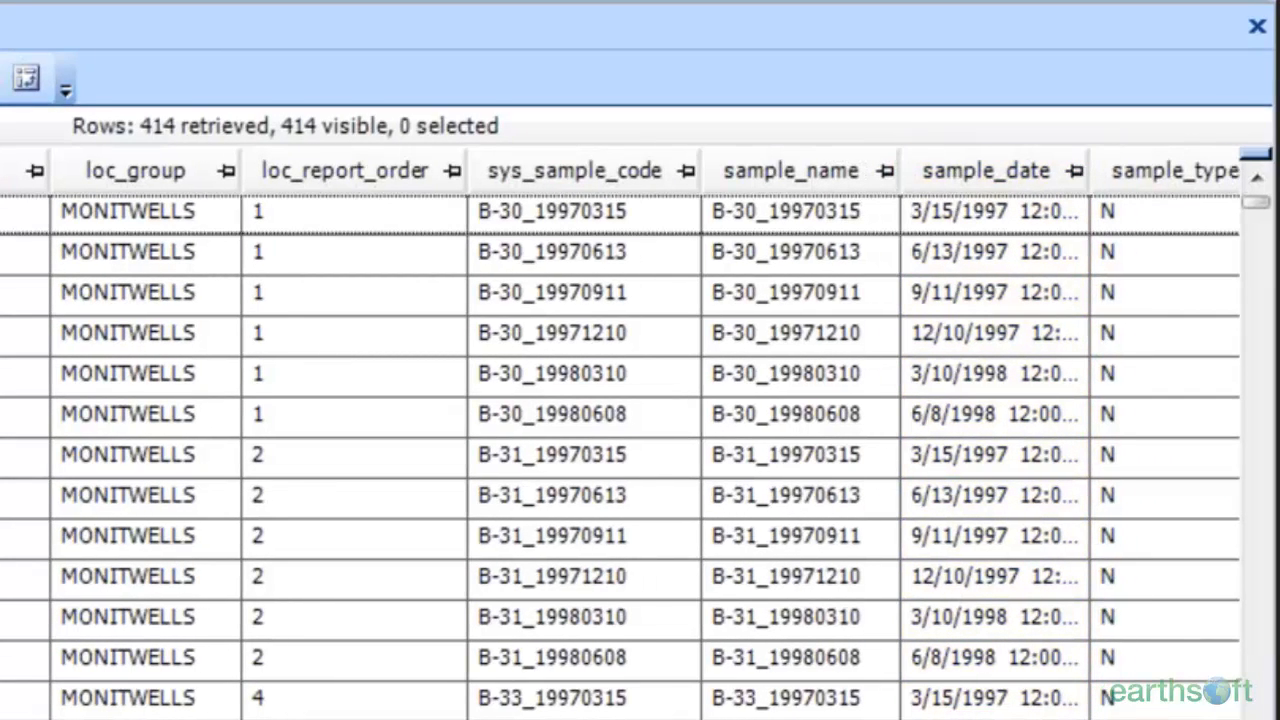
- Sort the Analytical Results by sample_date and add a date column based on it in the yyyy-Qq format
scroll(620, 450, right, 3)
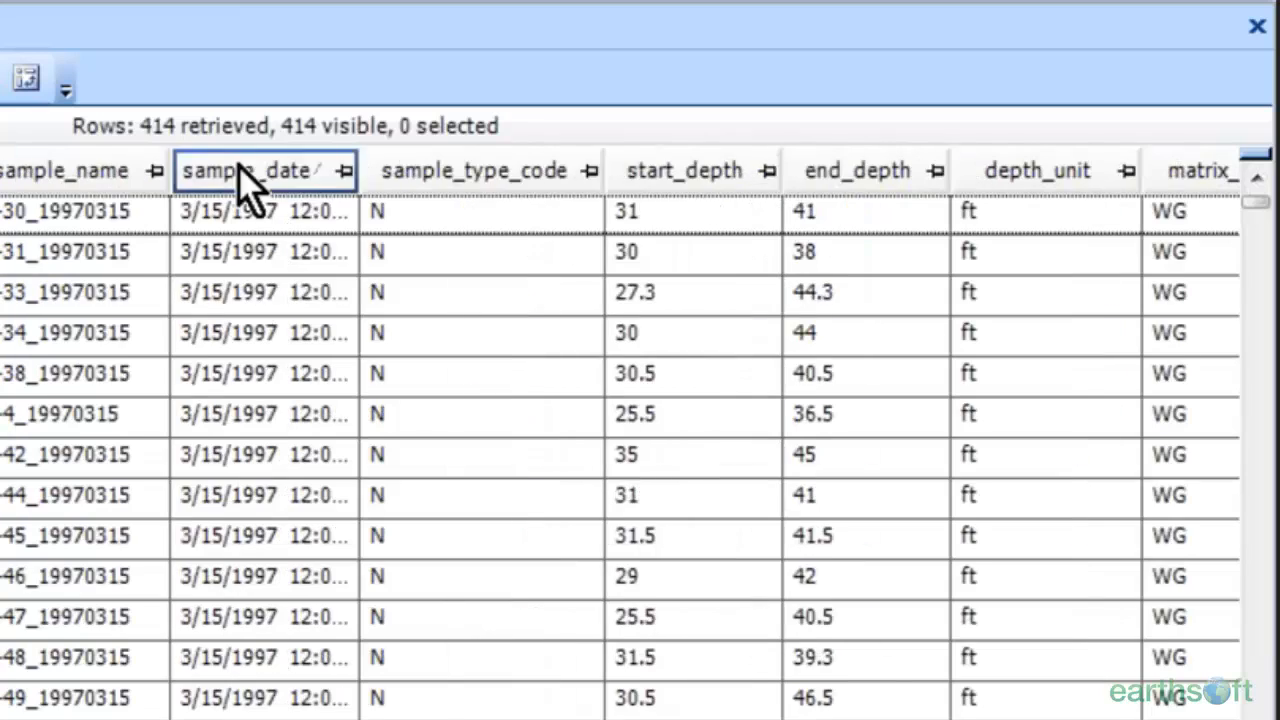
right_click(240, 174)
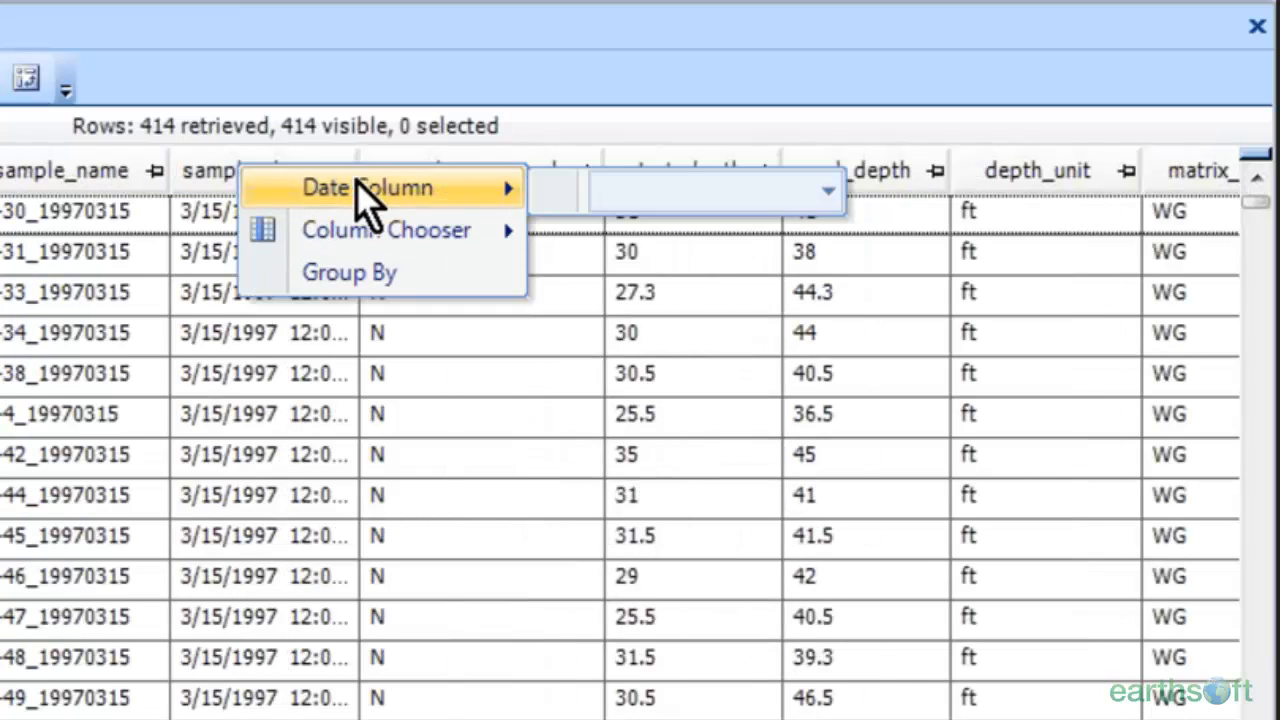
click(828, 192)
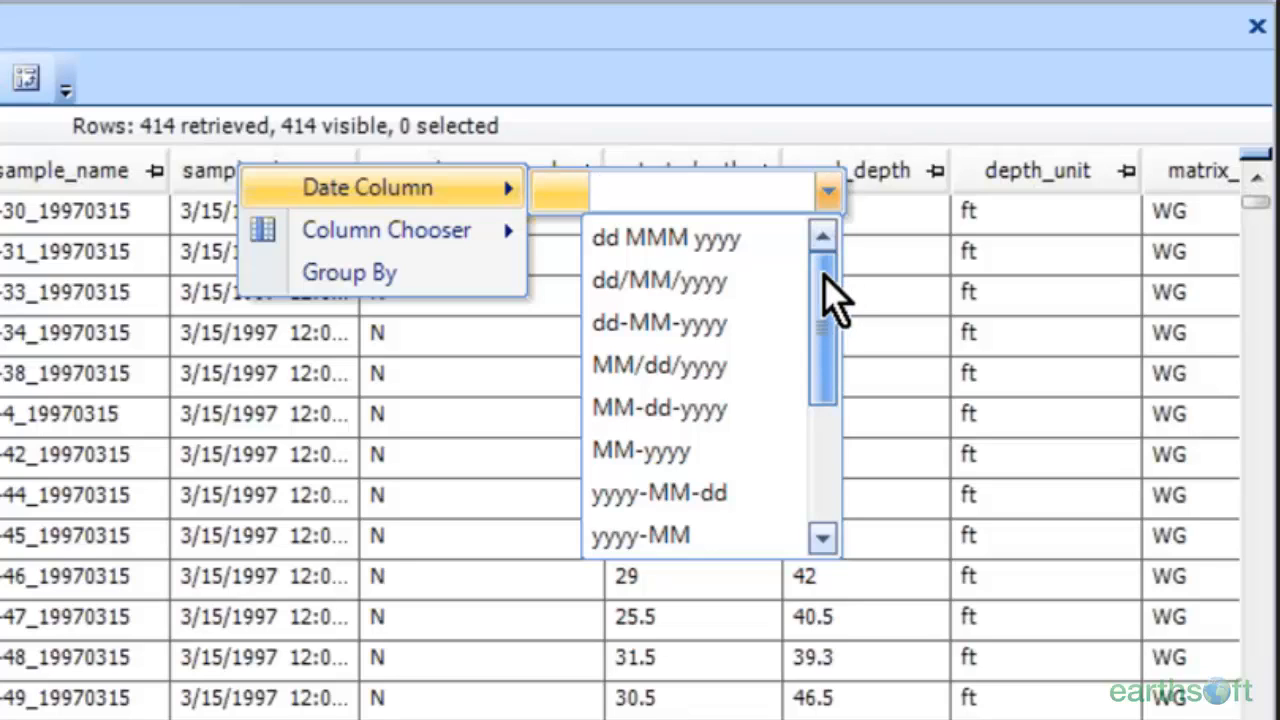
drag(826, 280, 815, 413)
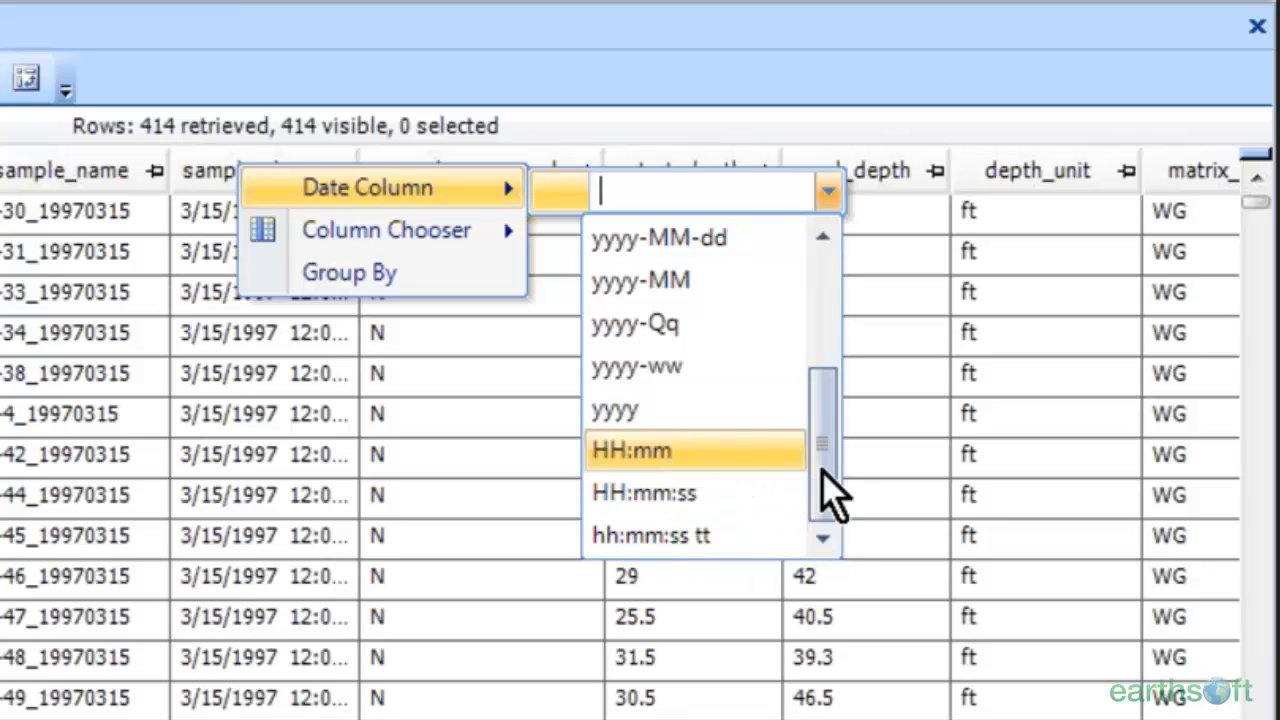
click(657, 326)
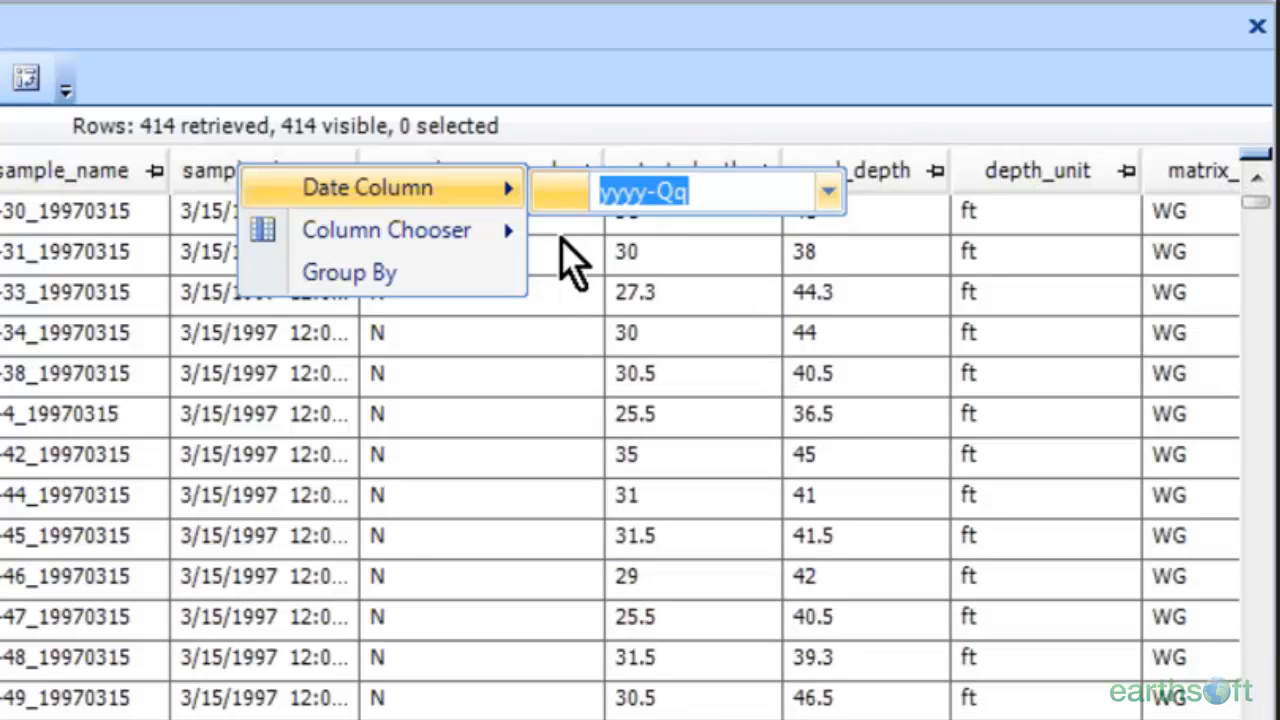
key(Return)
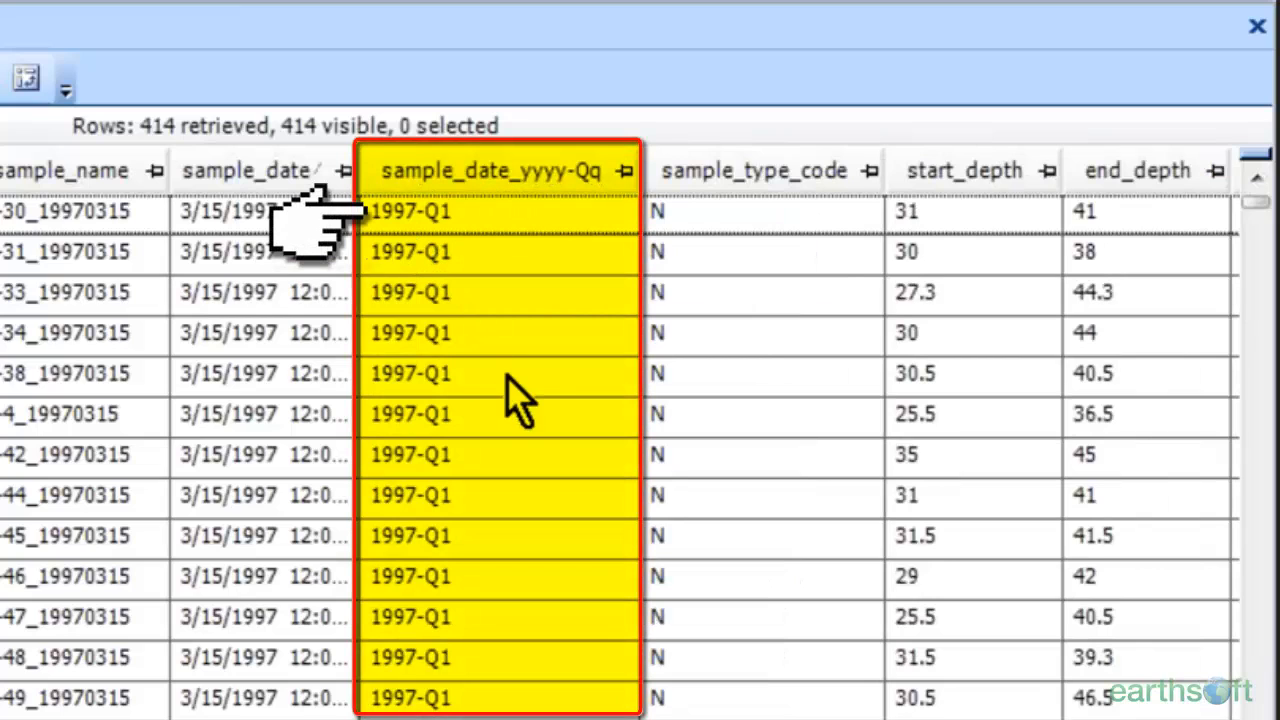
- Examine how the sample_date_yyyy-Qq column assigns the sample dates to quarters down the results
scroll(535, 410, down, 1)
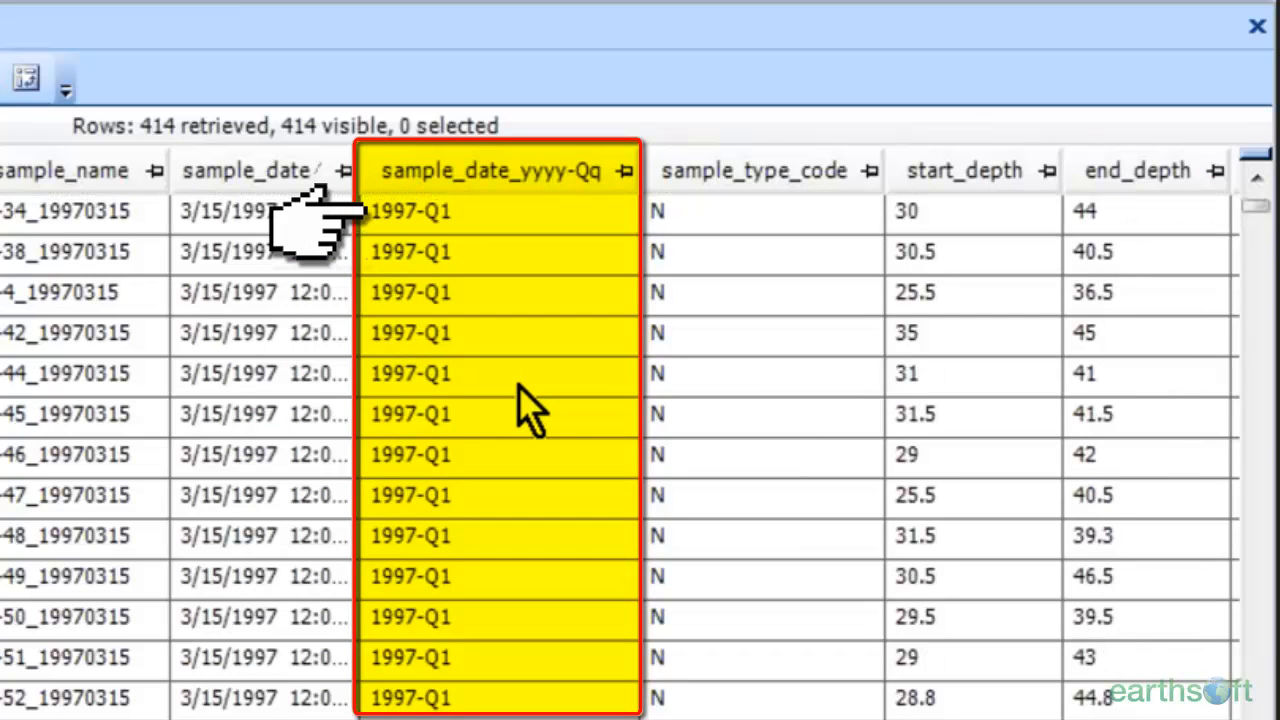
scroll(530, 410, down, 1)
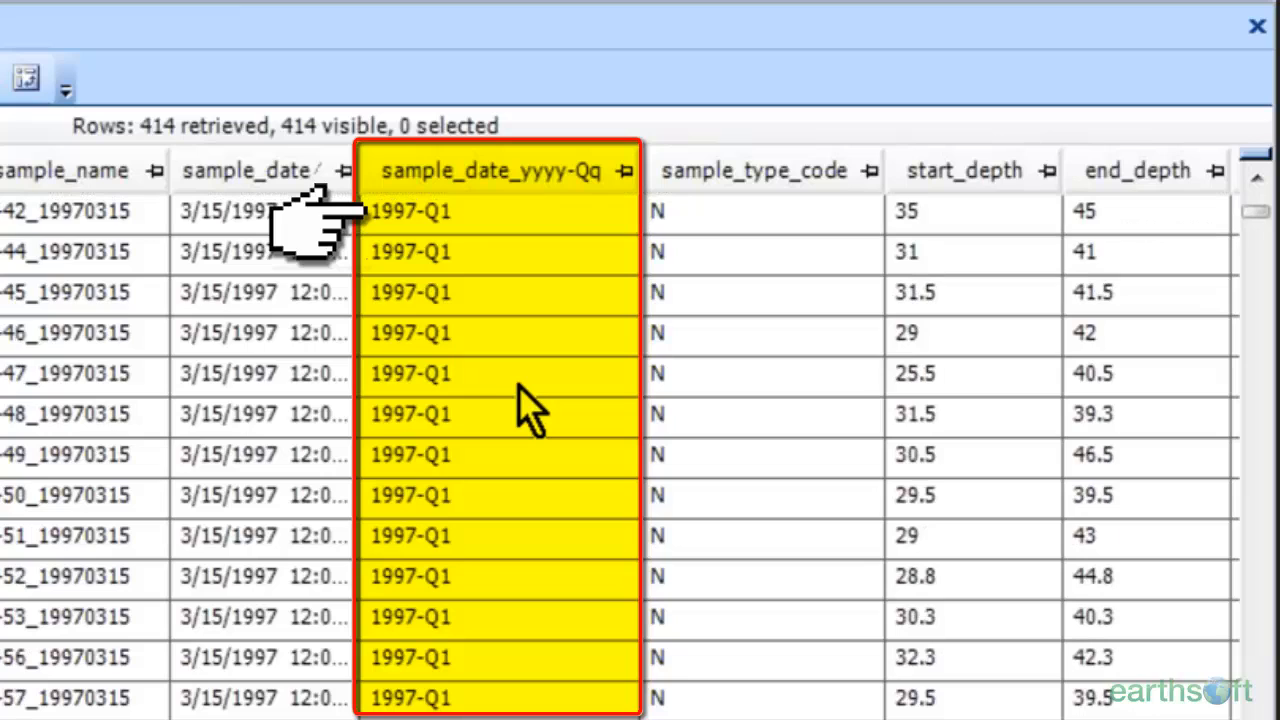
scroll(530, 410, down, 1)
scroll(522, 410, down, 2)
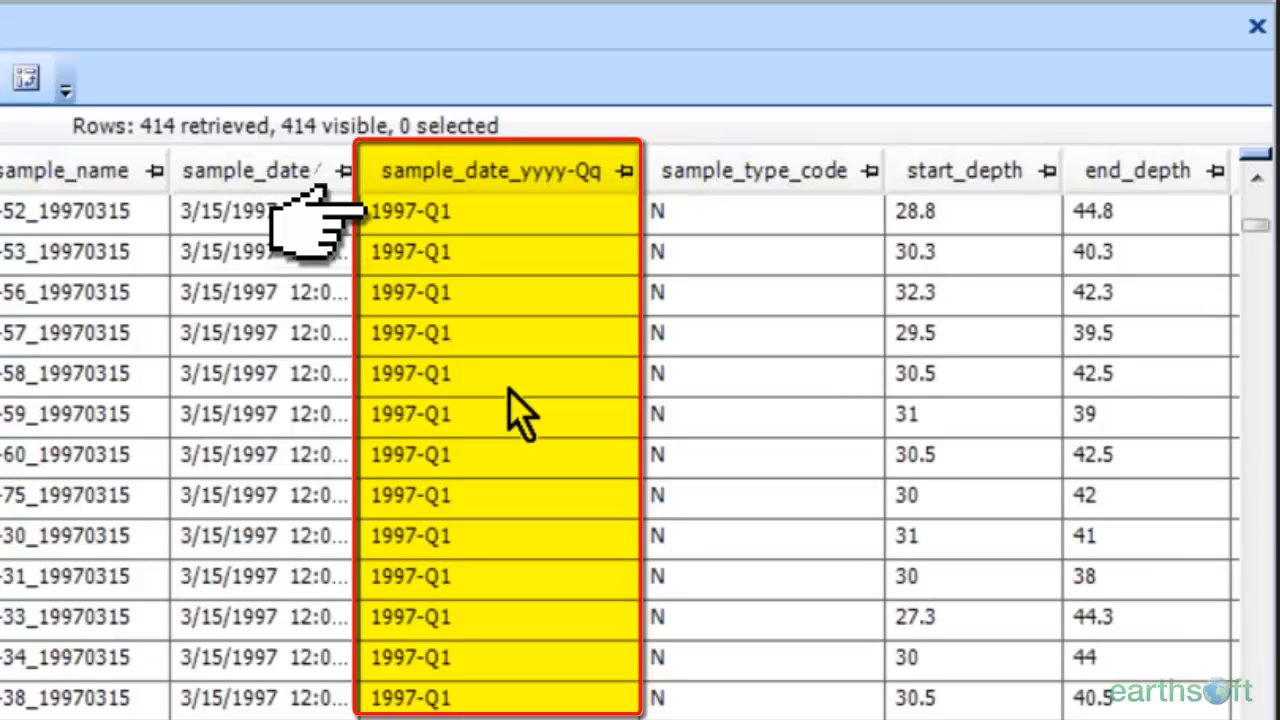
scroll(520, 412, down, 2)
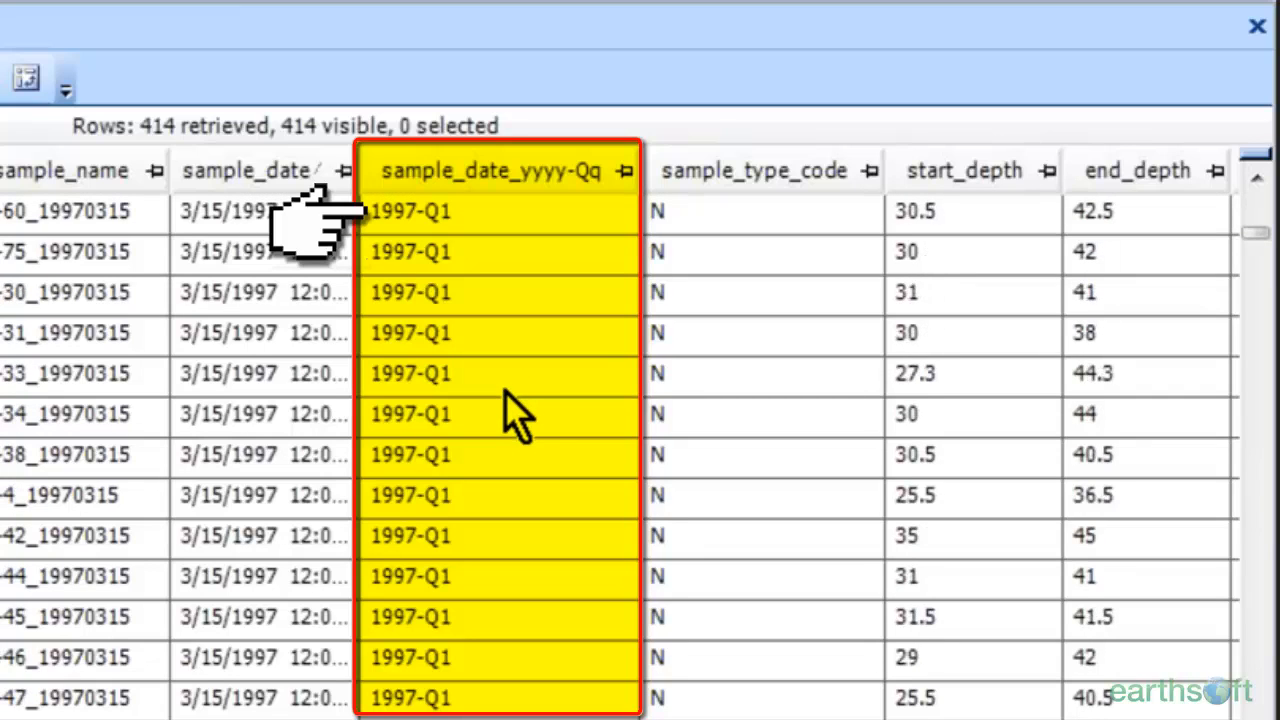
scroll(514, 410, up, 1)
scroll(510, 420, down, 5)
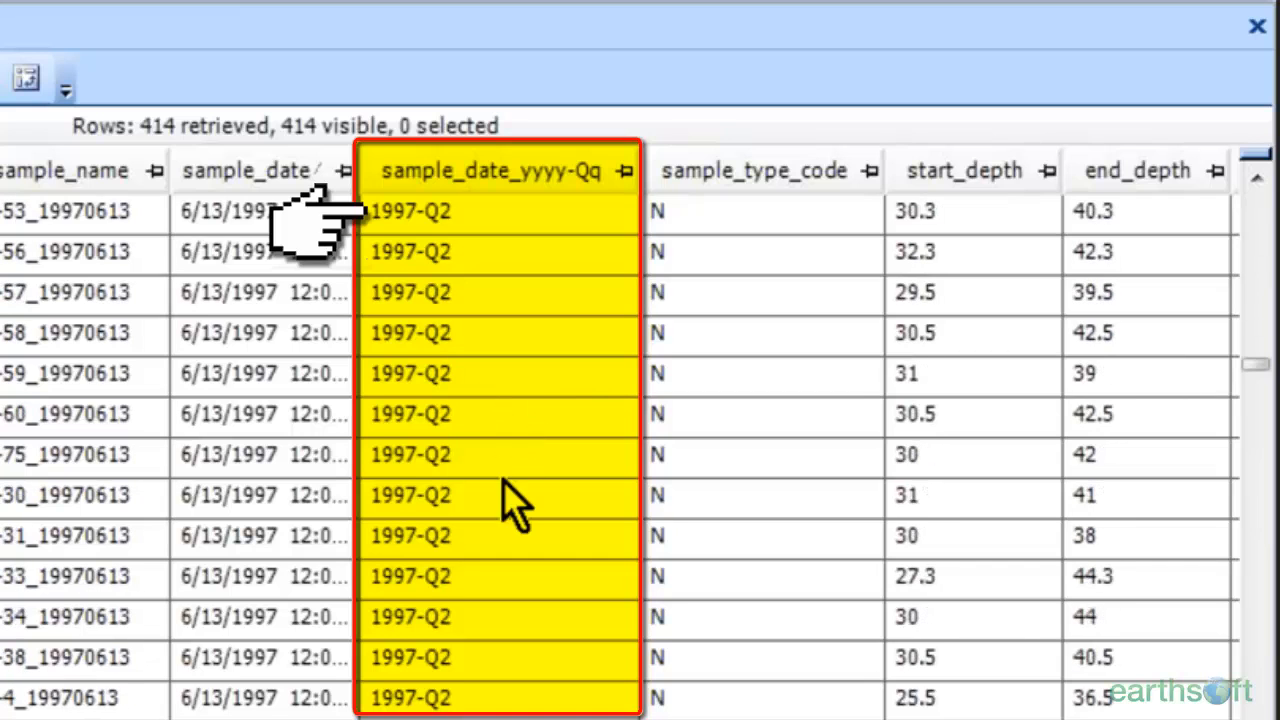
scroll(490, 455, up, 8)
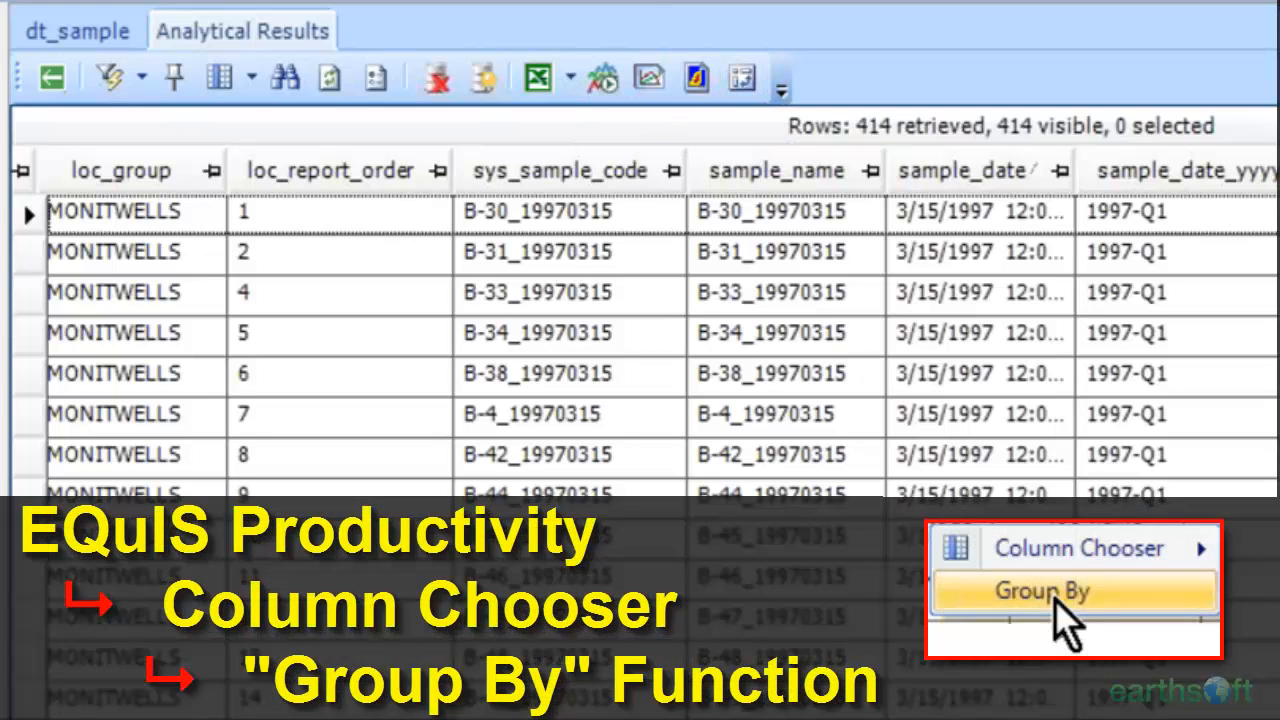
- Turn on Group By for the Analytical Results and group the rows by sys_loc_code
scroll(660, 345, right, 1)
scroll(660, 345, left, 1)
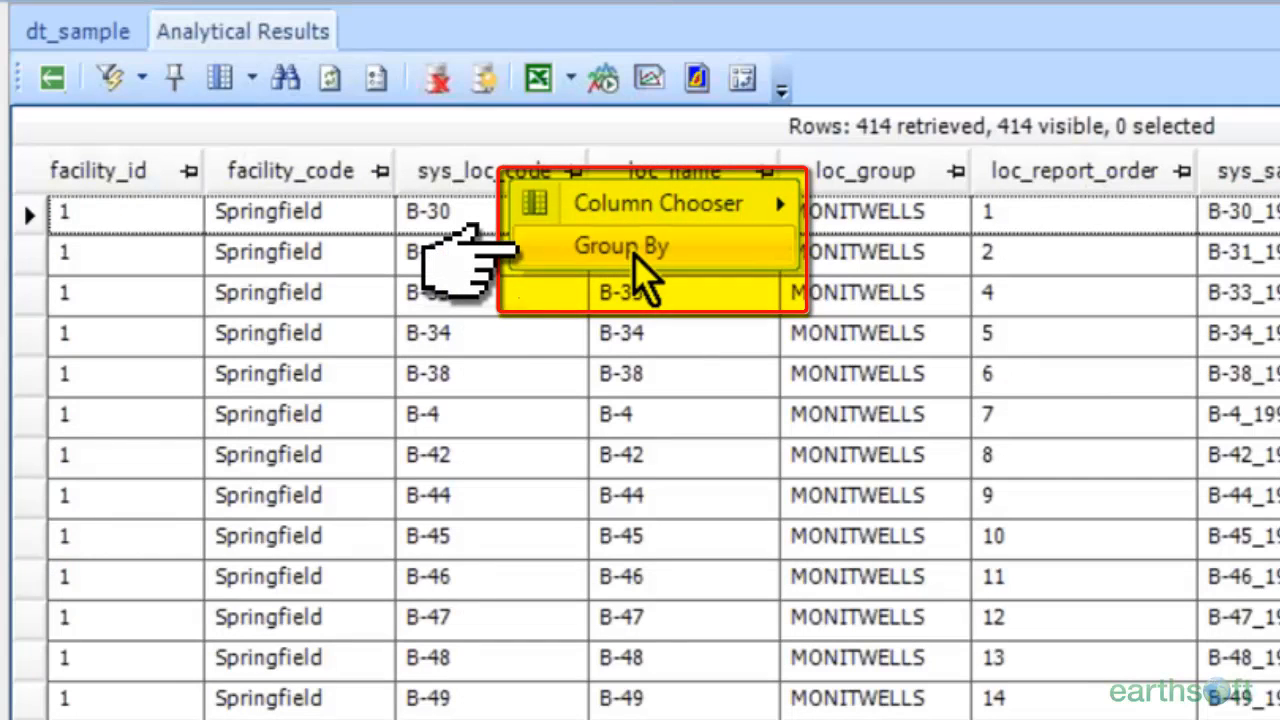
click(632, 258)
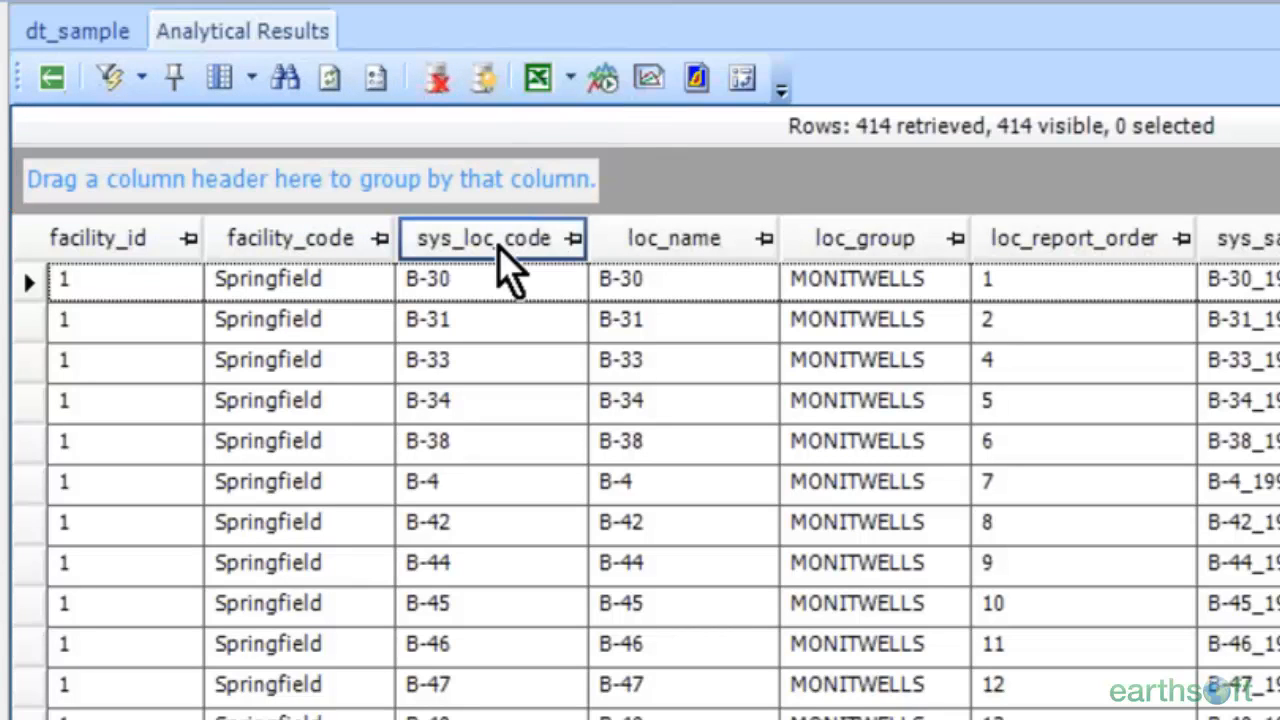
drag(509, 243, 218, 182)
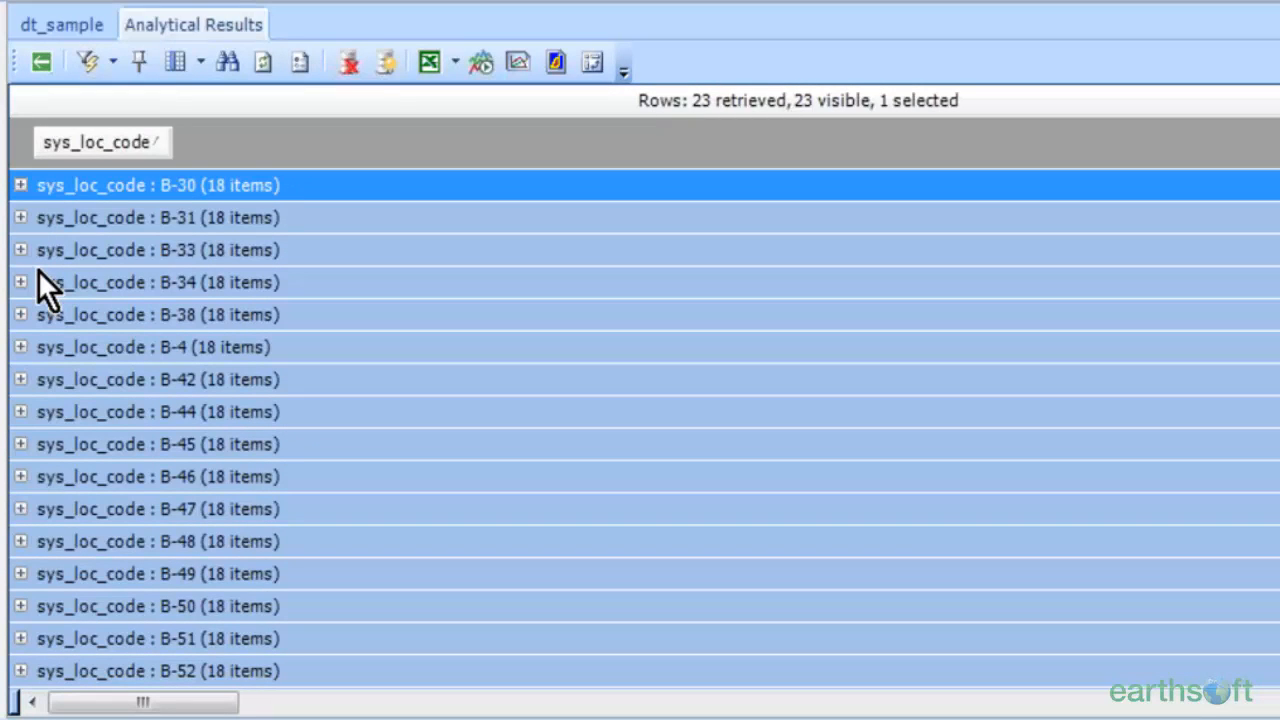
- Expand and collapse the B-30 group, and look through the other sys_loc_code groups
click(20, 185)
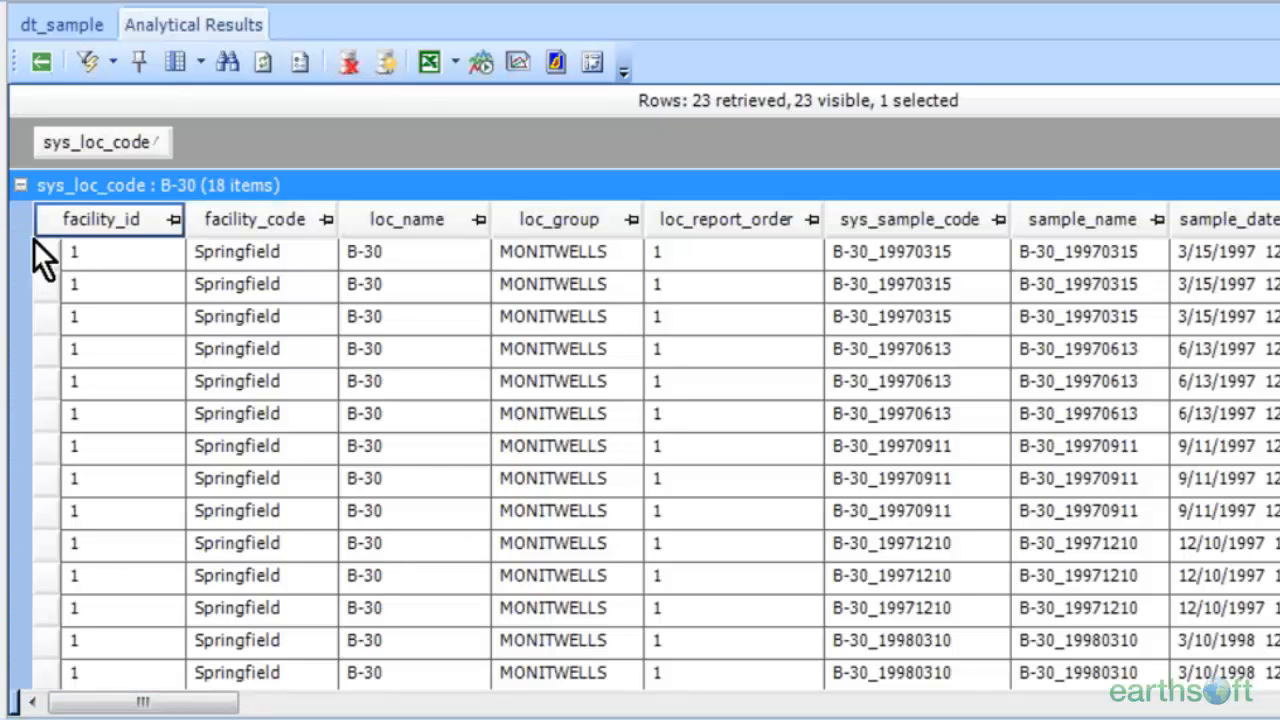
click(20, 185)
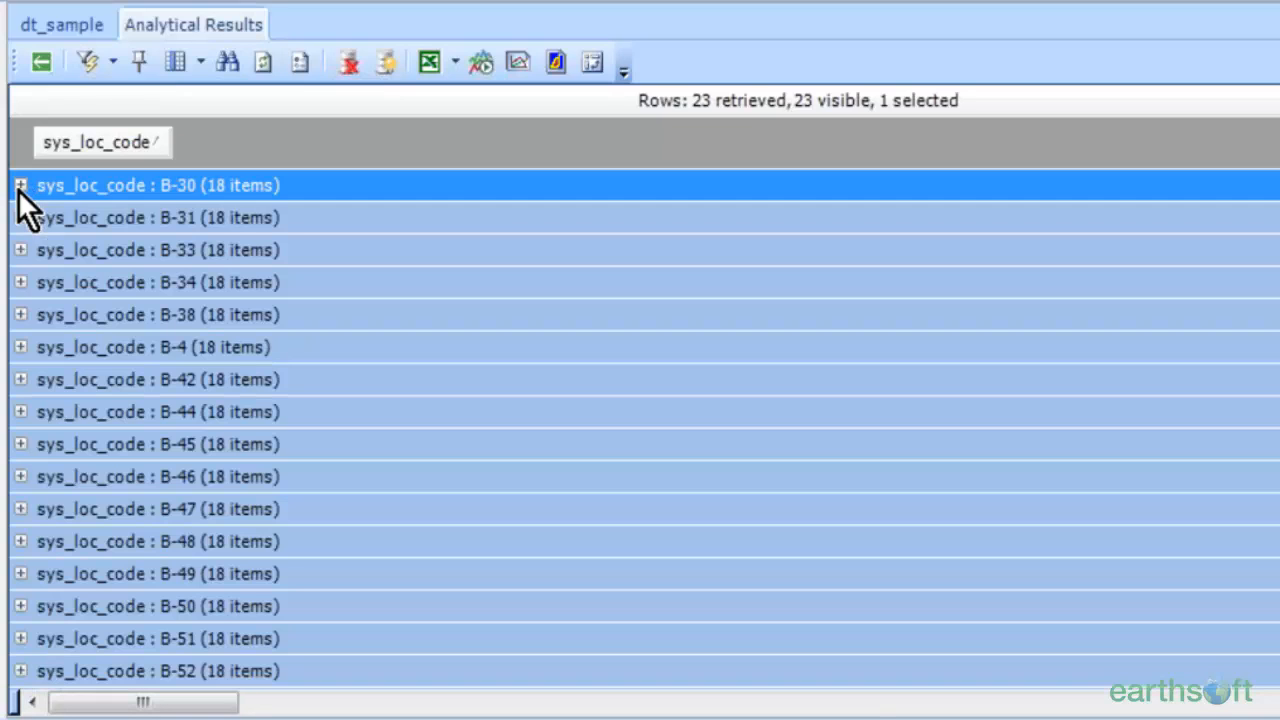
scroll(356, 416, down, 4)
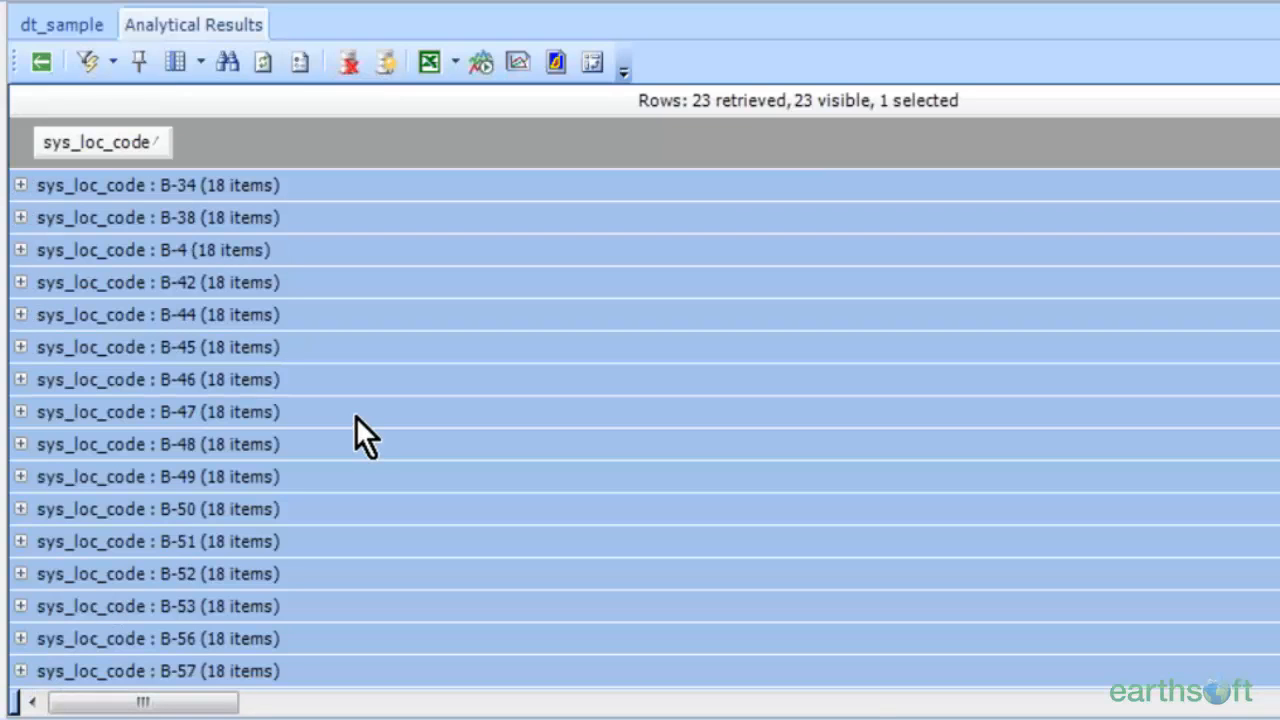
scroll(356, 416, up, 1)
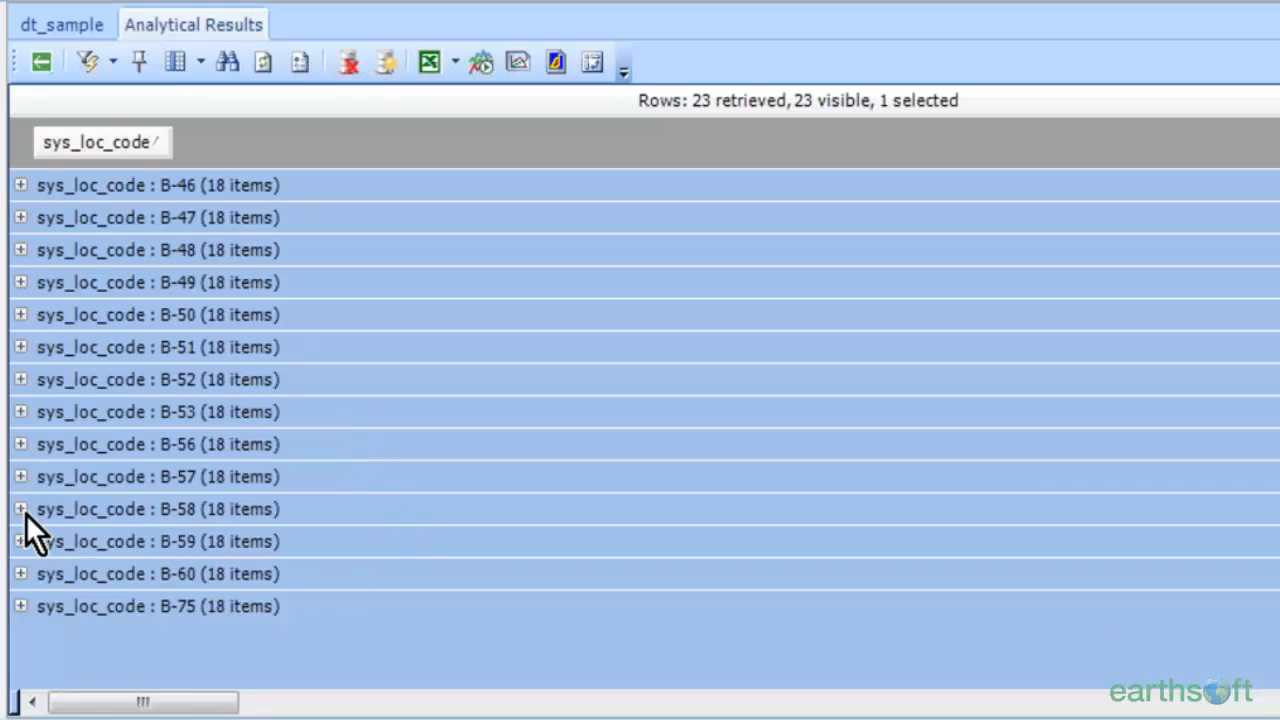
scroll(536, 408, up, 2)
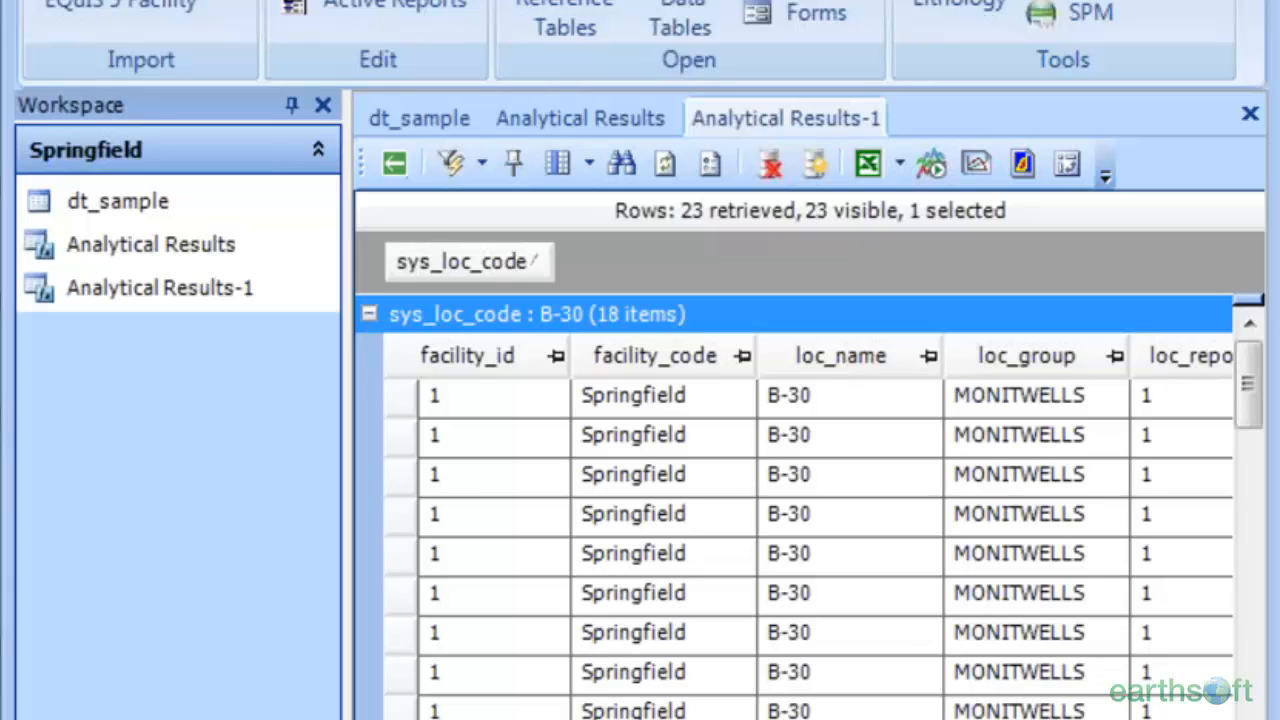
- Sort the grouped rows of Analytical Results-1 by sample_date
scroll(808, 525, right, 2)
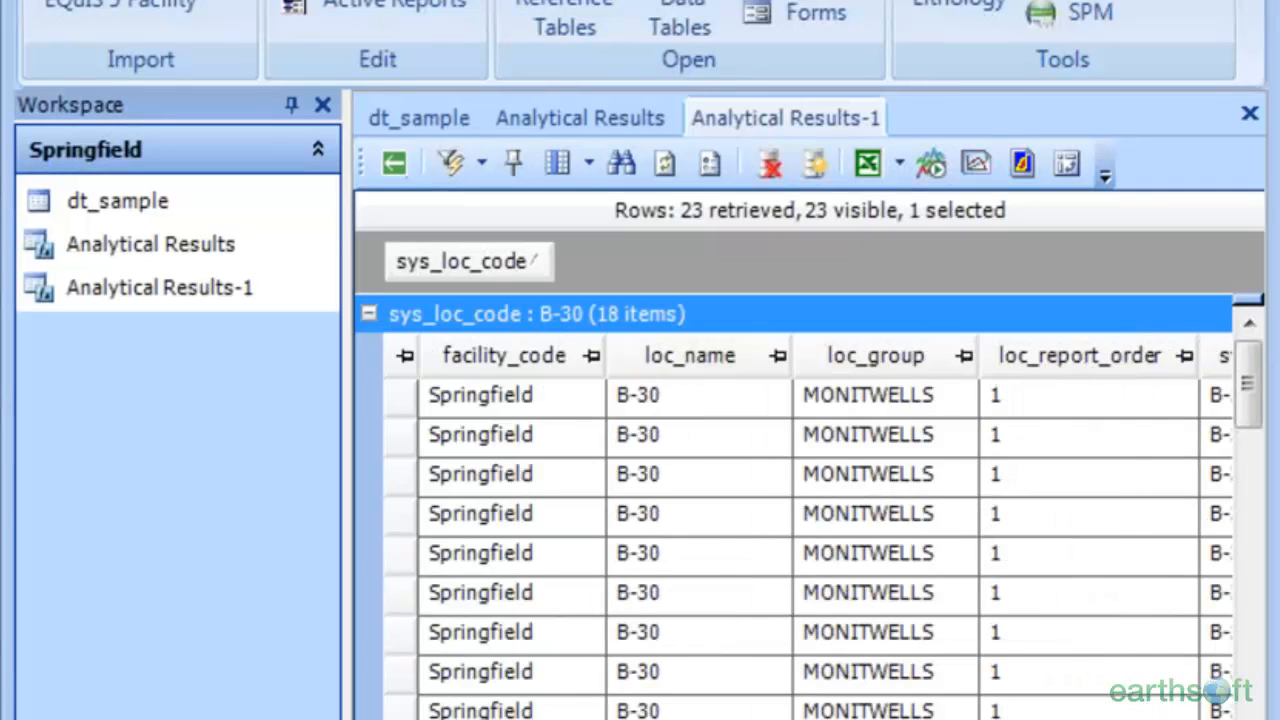
scroll(808, 525, right, 2)
scroll(808, 525, left, 1)
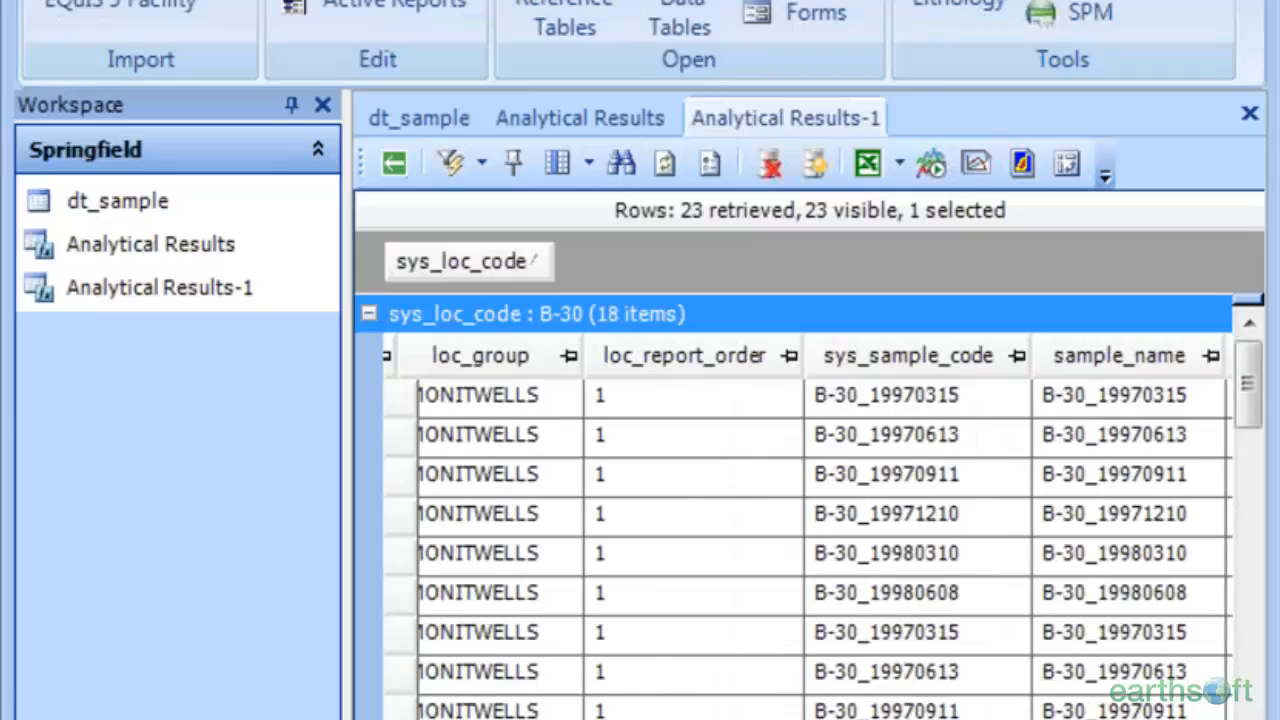
scroll(808, 525, right, 3)
right_click(872, 353)
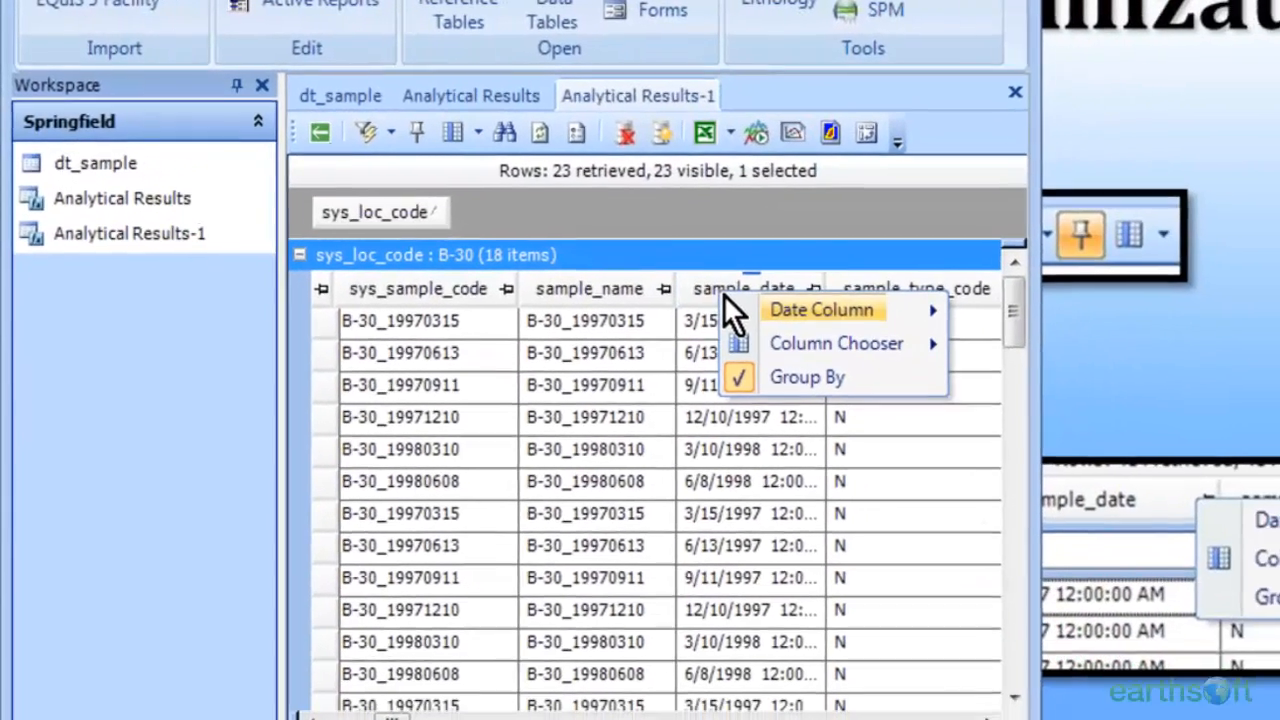
click(394, 717)
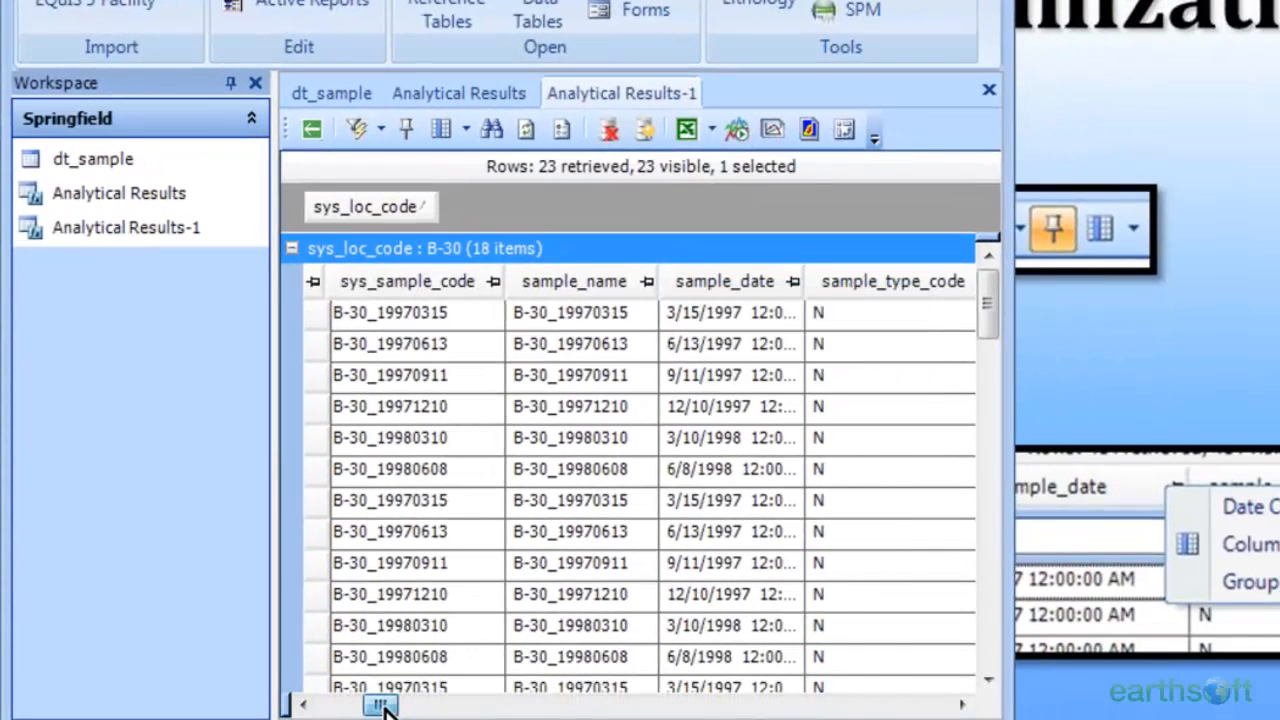
mouse_move(384, 707)
mouse_down()
mouse_move(355, 706)
mouse_move(381, 706)
mouse_up()
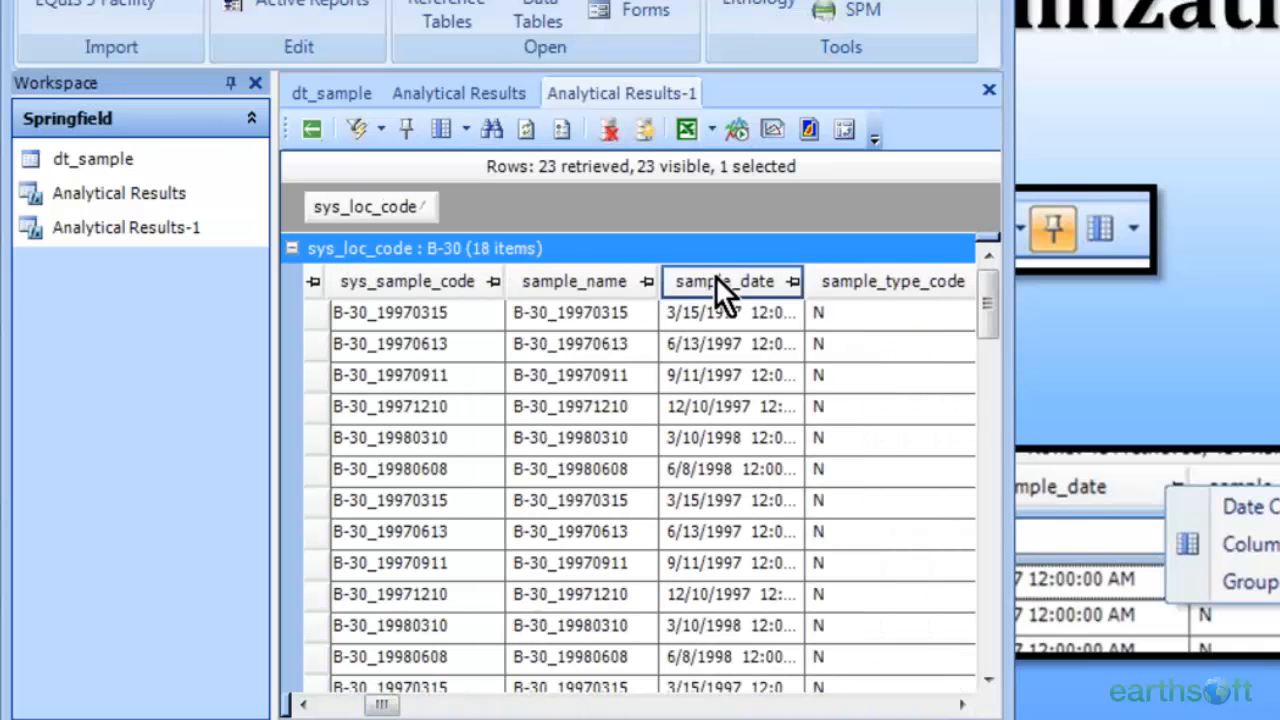
click(715, 276)
- Add a yyyy-Qq date column based on sample_date to Analytical Results-1, and group by it beneath sys_loc_code
right_click(715, 276)
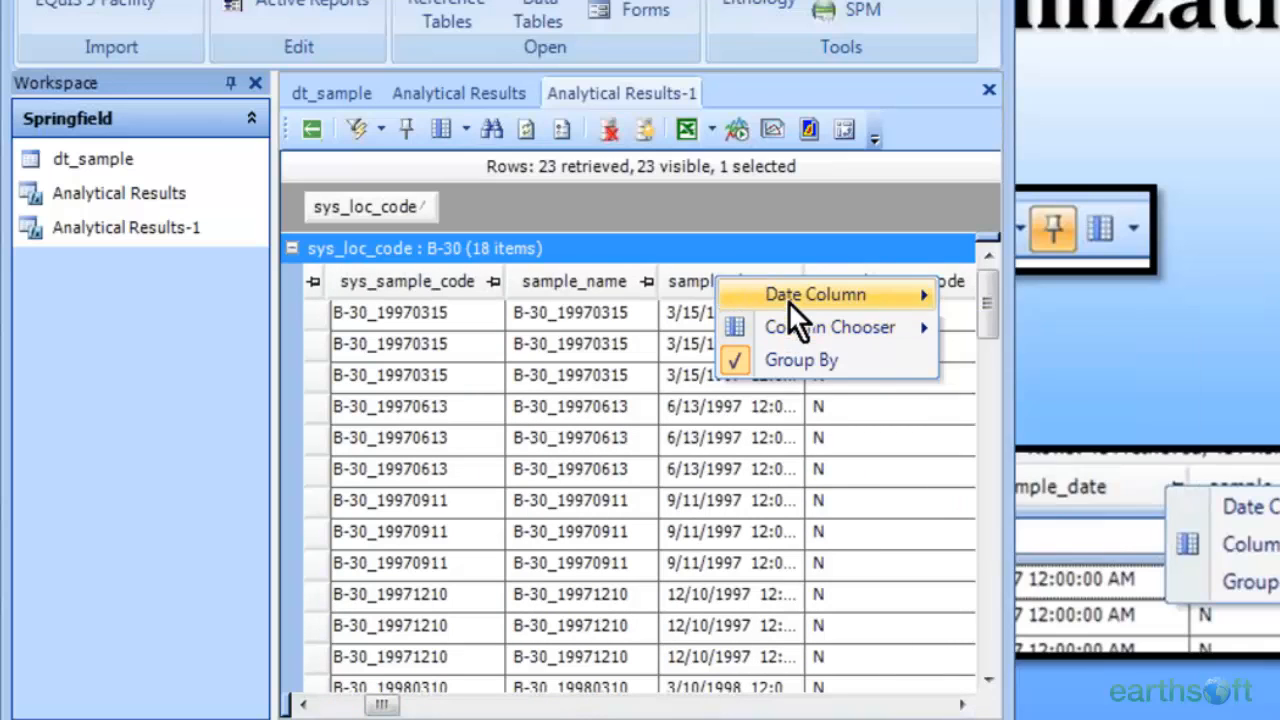
mouse_move(788, 298)
click(1170, 299)
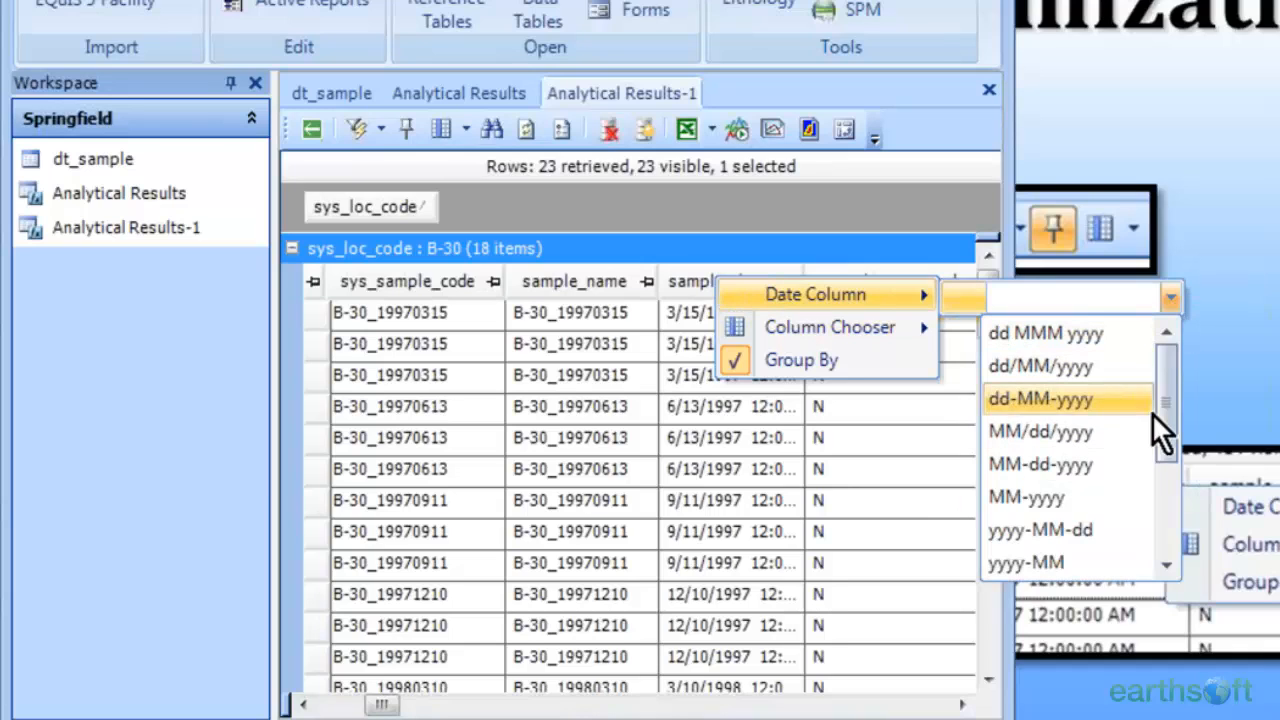
drag(1166, 414, 1176, 537)
click(1100, 392)
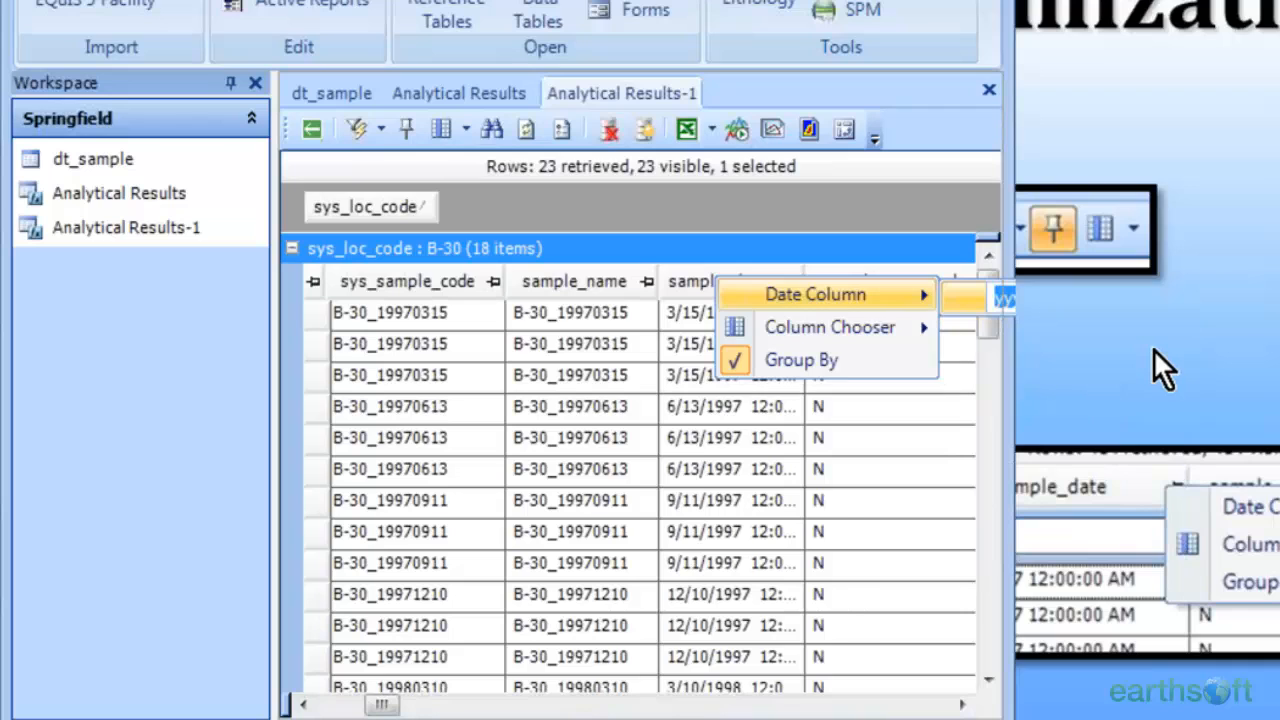
drag(857, 276, 570, 216)
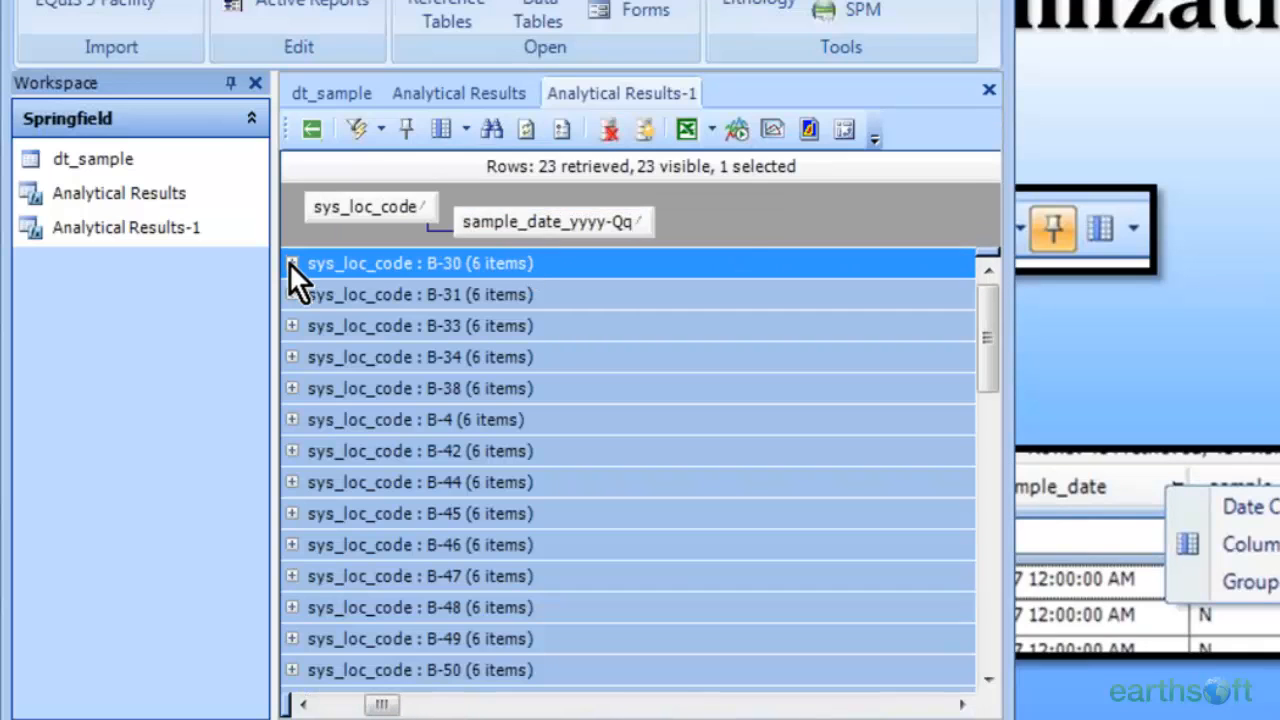
- Expand the B-30 location group in Analytical Results-1 to view its yyyy-Qq date subgroups
click(291, 263)
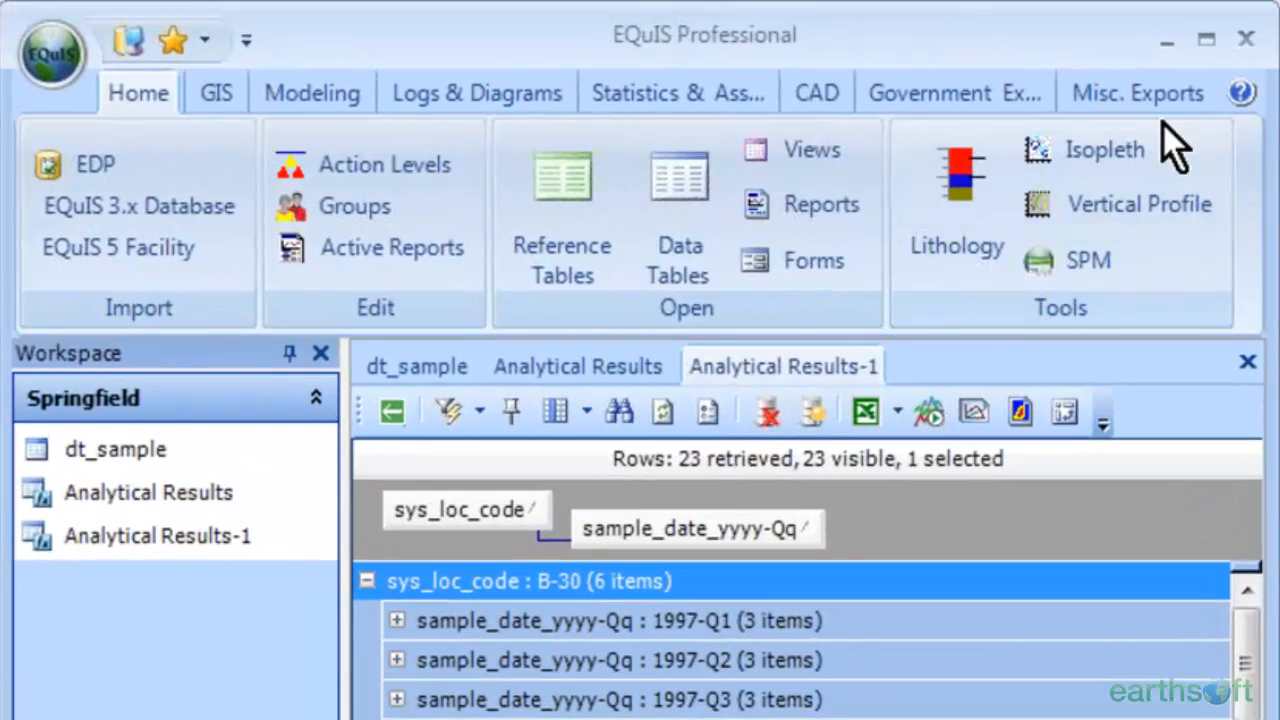
- Reconnect to the Springfield facility from My Favorite Facilities and maximize the main window
click(134, 42)
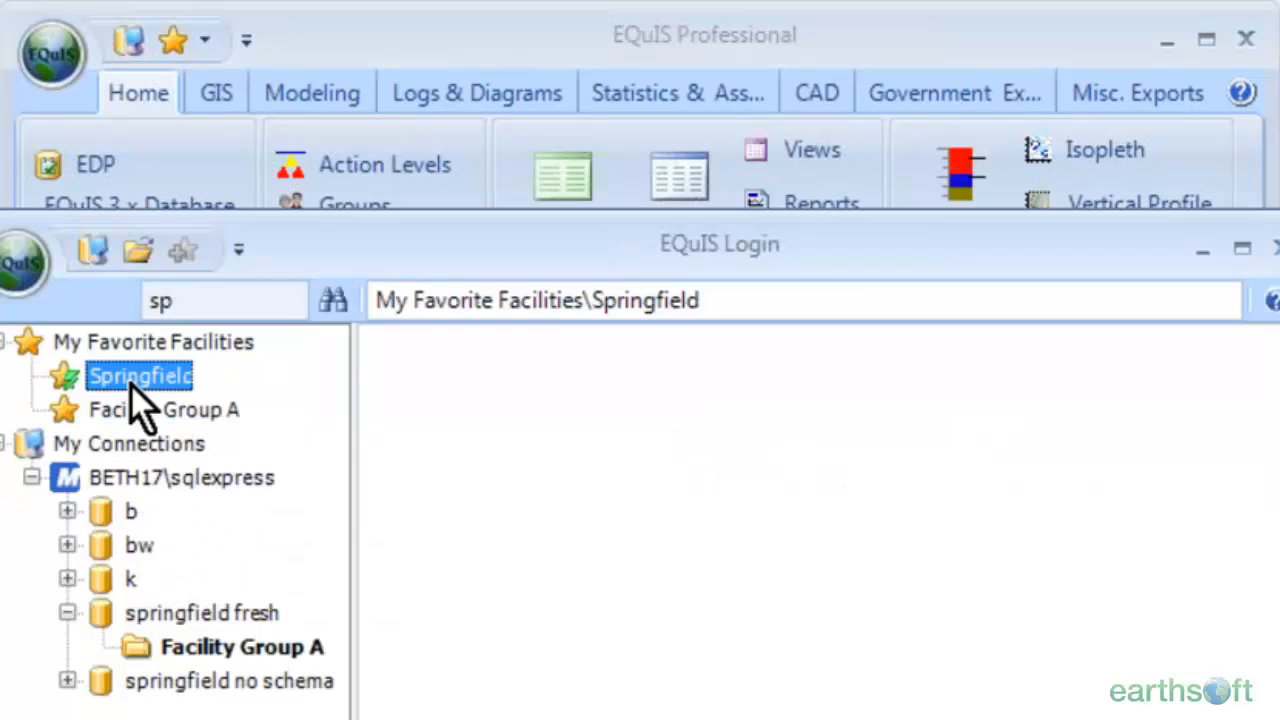
double_click(131, 385)
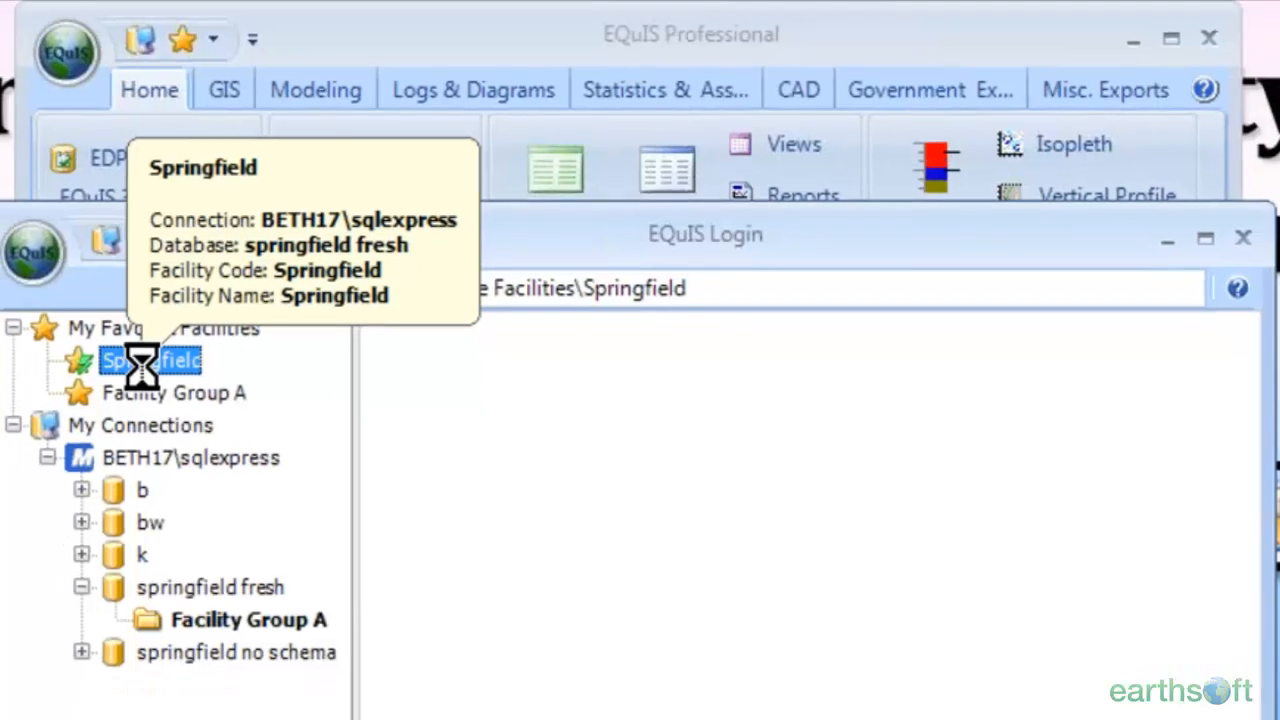
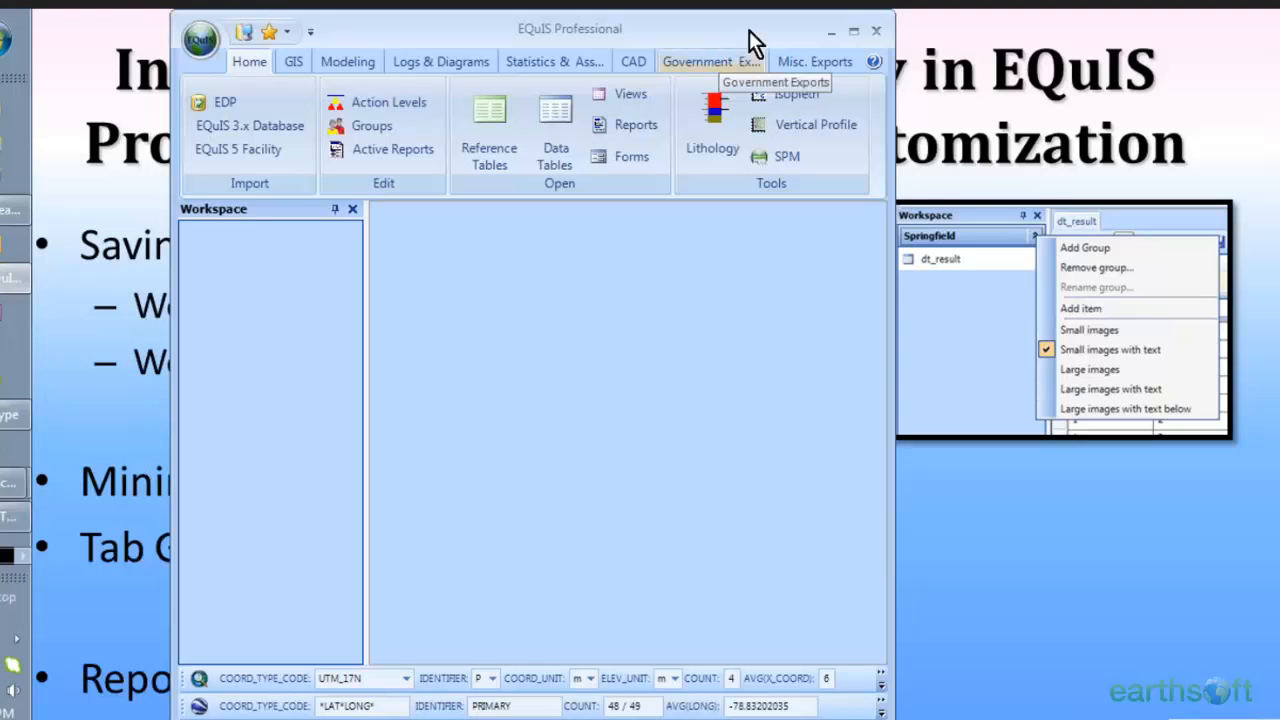
click(853, 32)
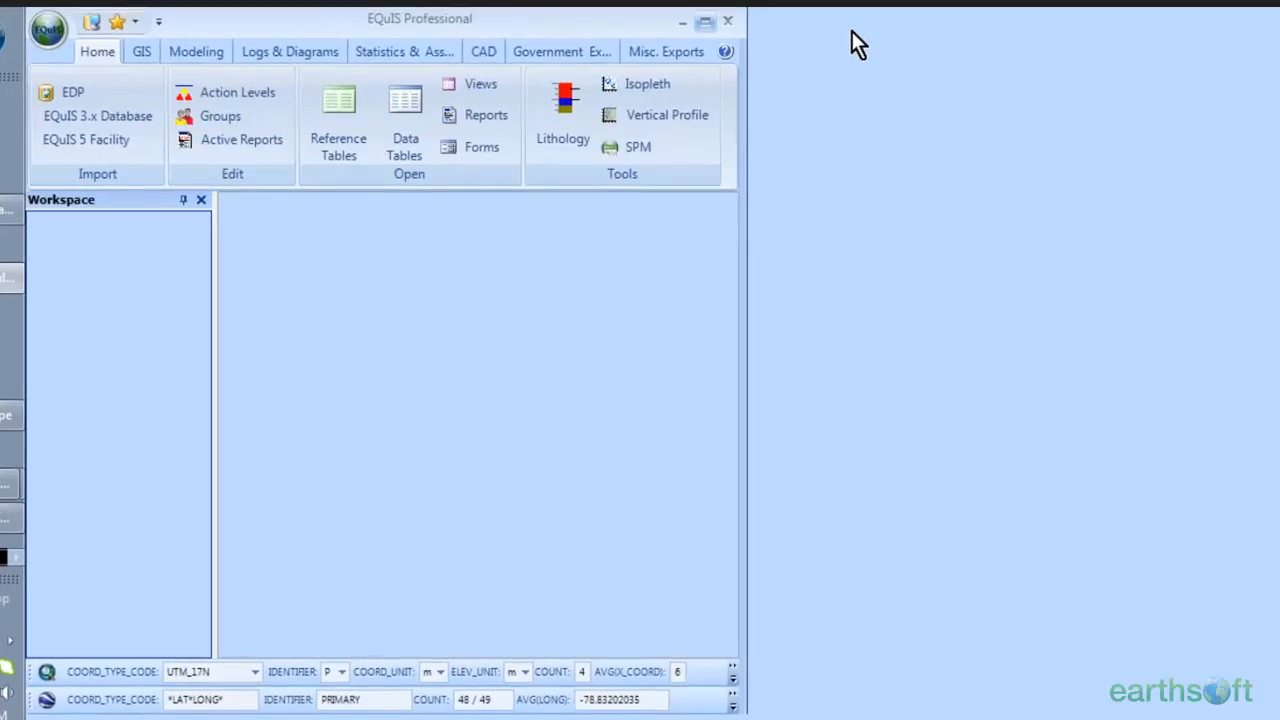
- Open the (Beta) Analytical Results and Analytical Results reports together
click(624, 143)
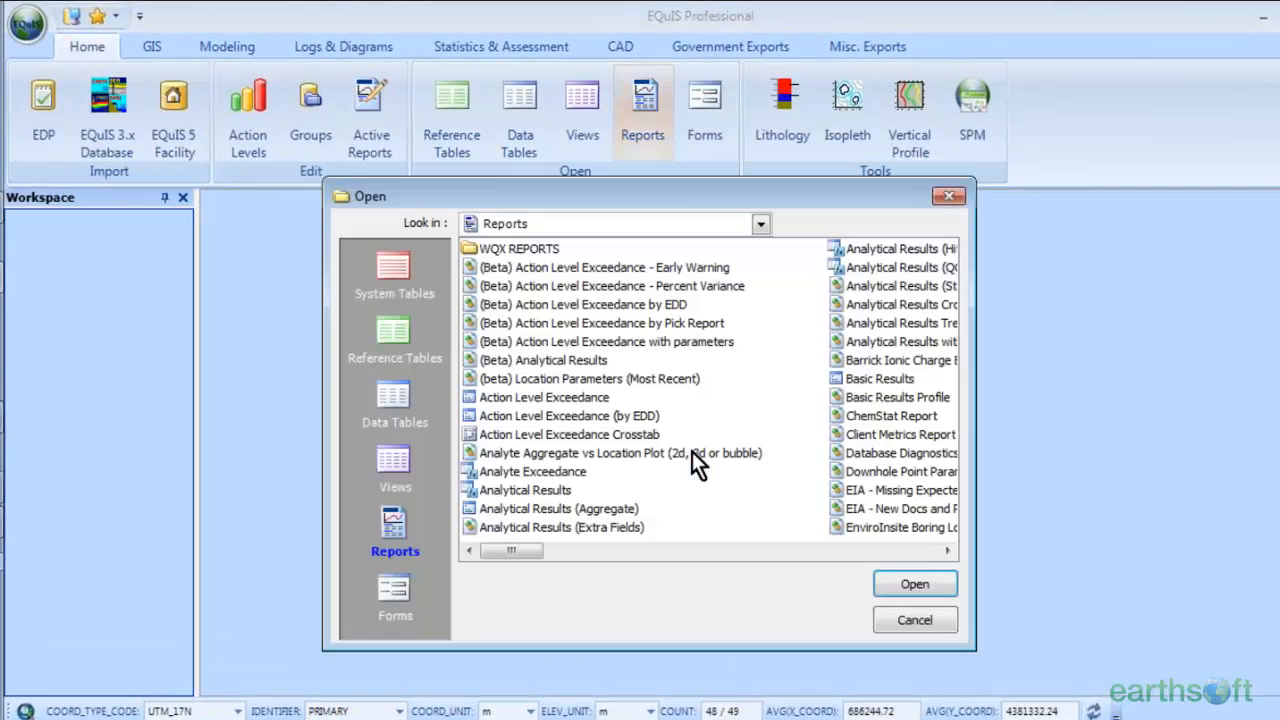
click(915, 583)
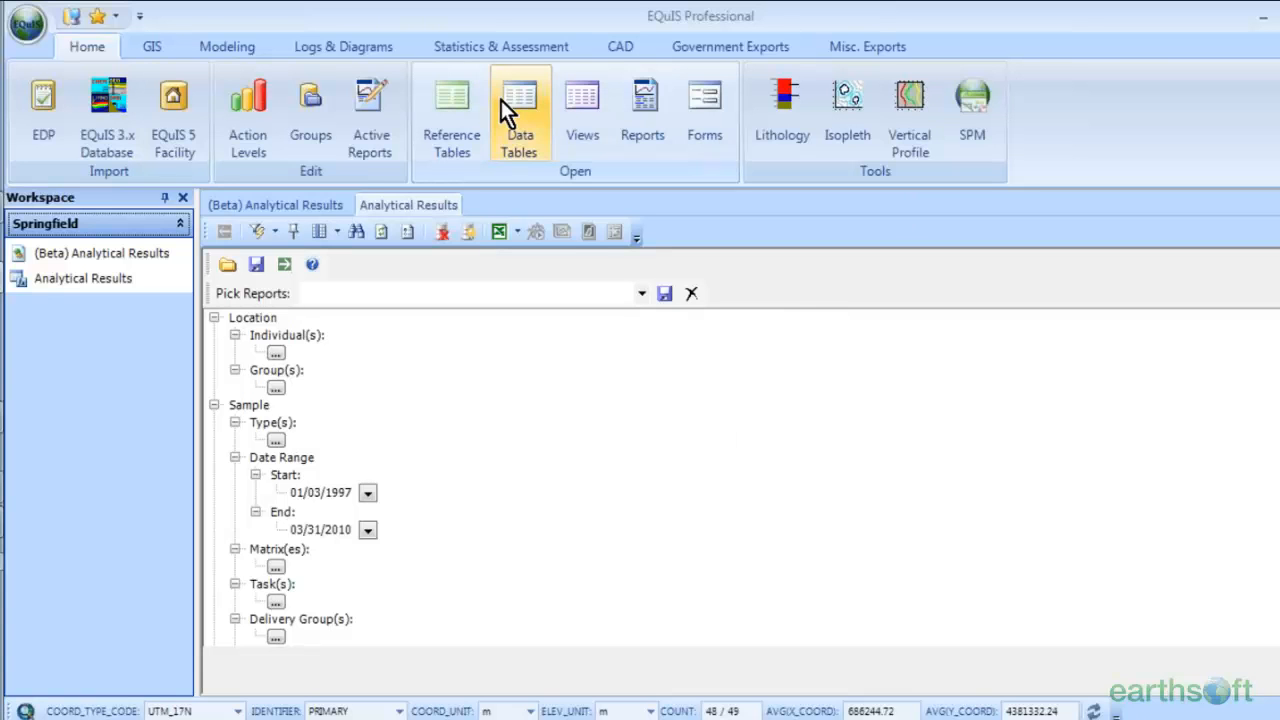
- Open the dt_result, dt_result_parameter and dt_sample data tables together, with all rows in the facility
click(501, 100)
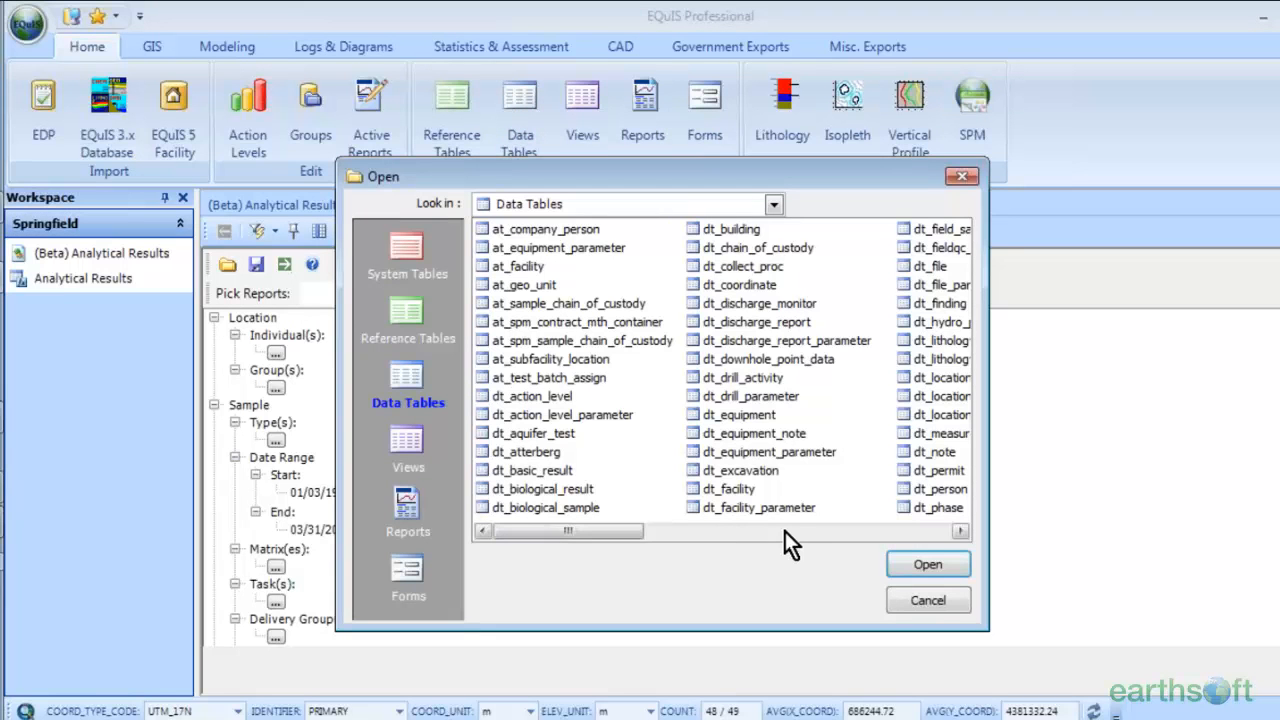
scroll(797, 485, down, 2)
click(730, 378)
ctrl+click(726, 322)
ctrl+click(745, 341)
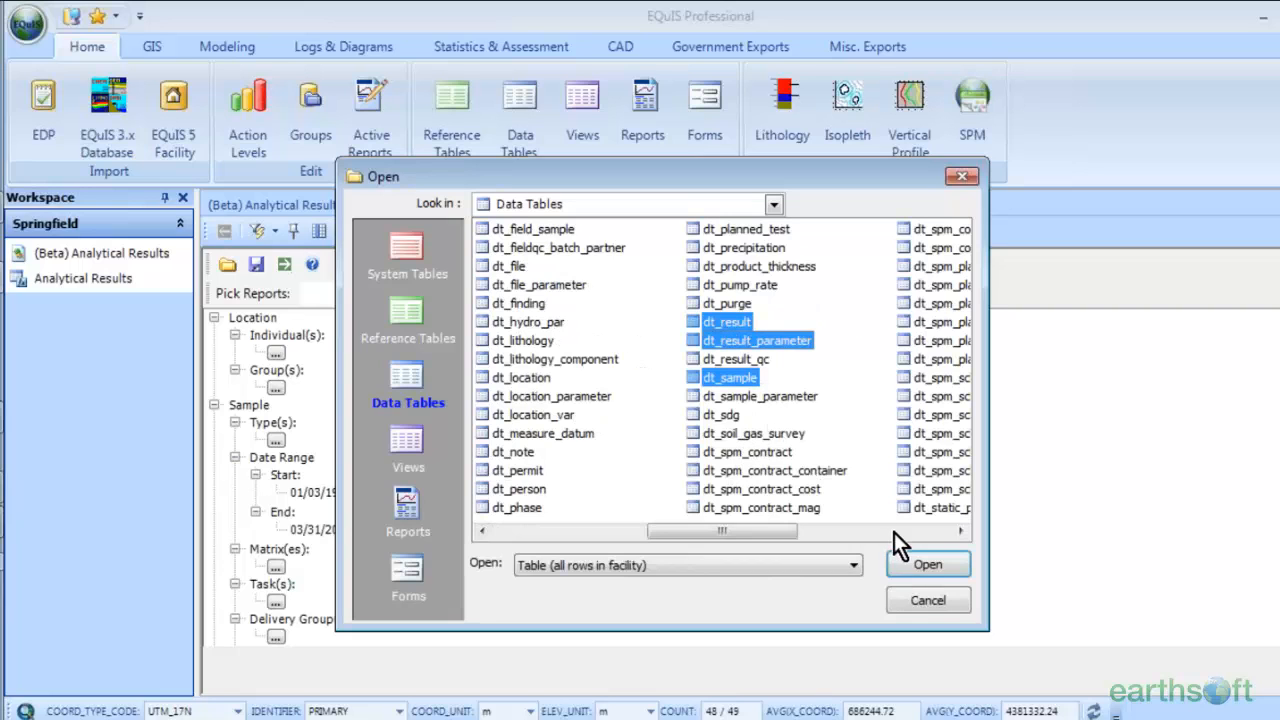
click(912, 564)
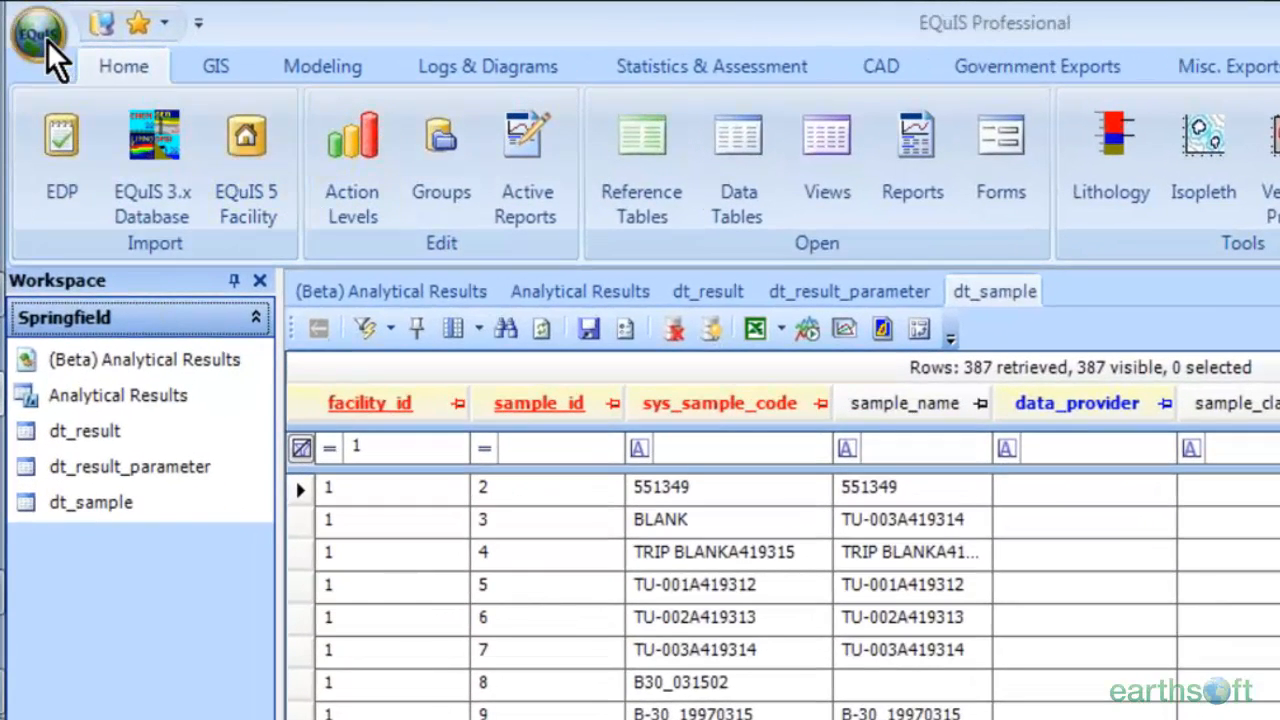
- Check the default folder and file name offered for saving the current workspace, and leave without saving
click(45, 38)
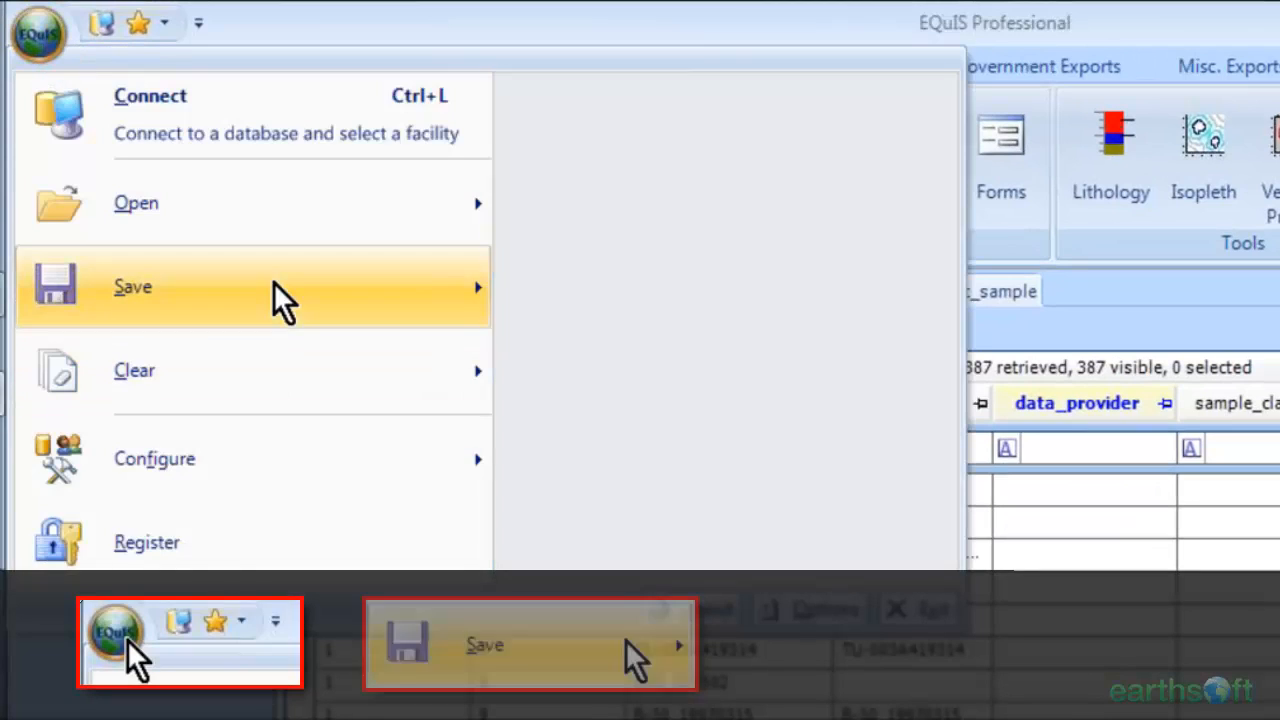
mouse_move(274, 281)
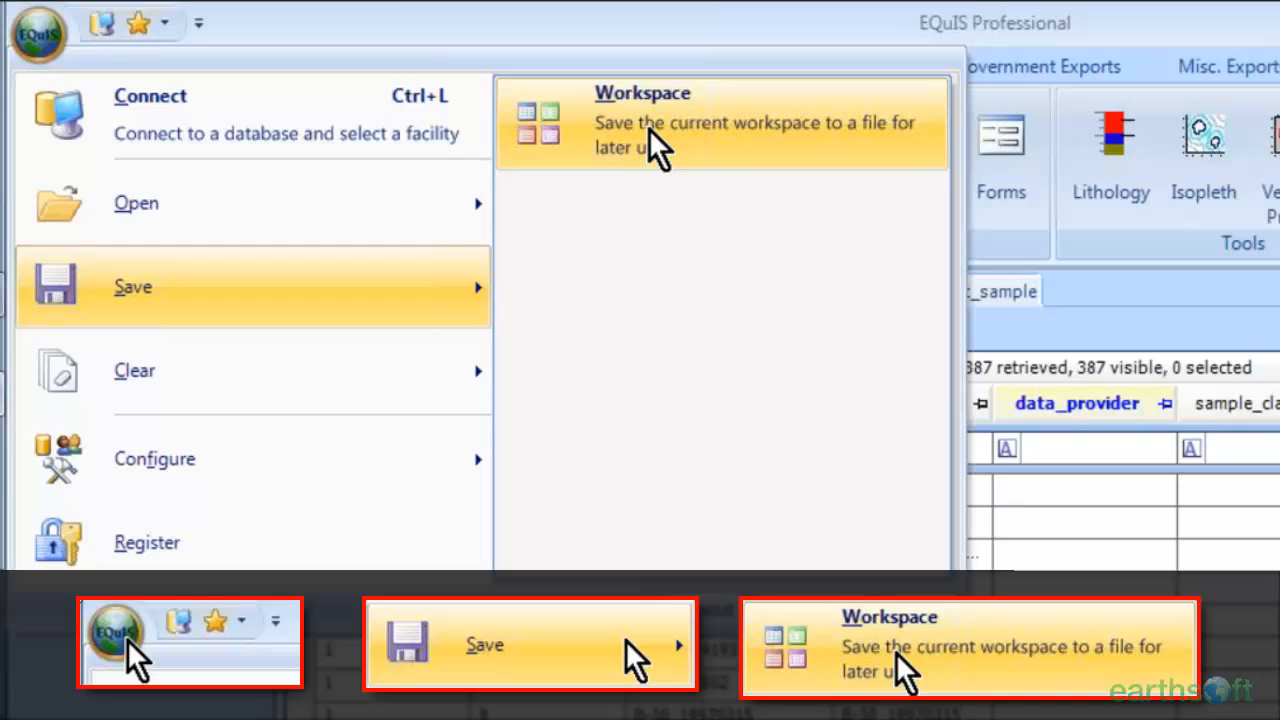
click(650, 130)
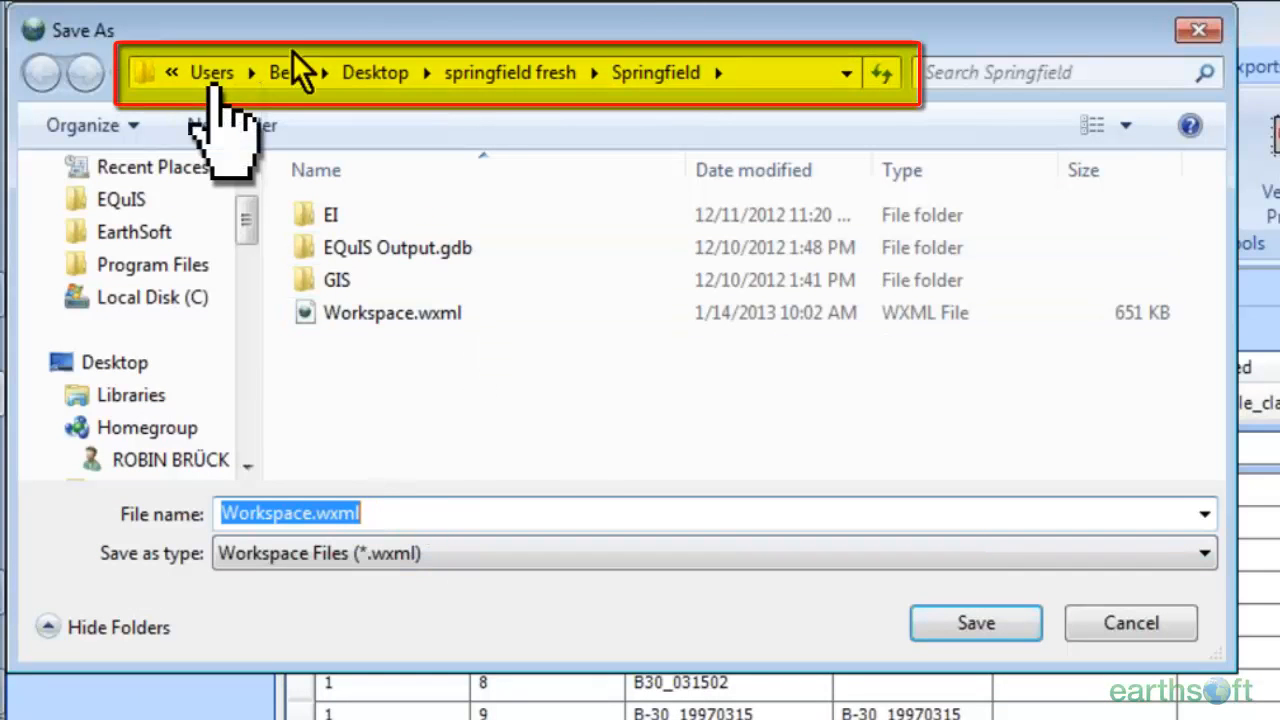
click(1135, 623)
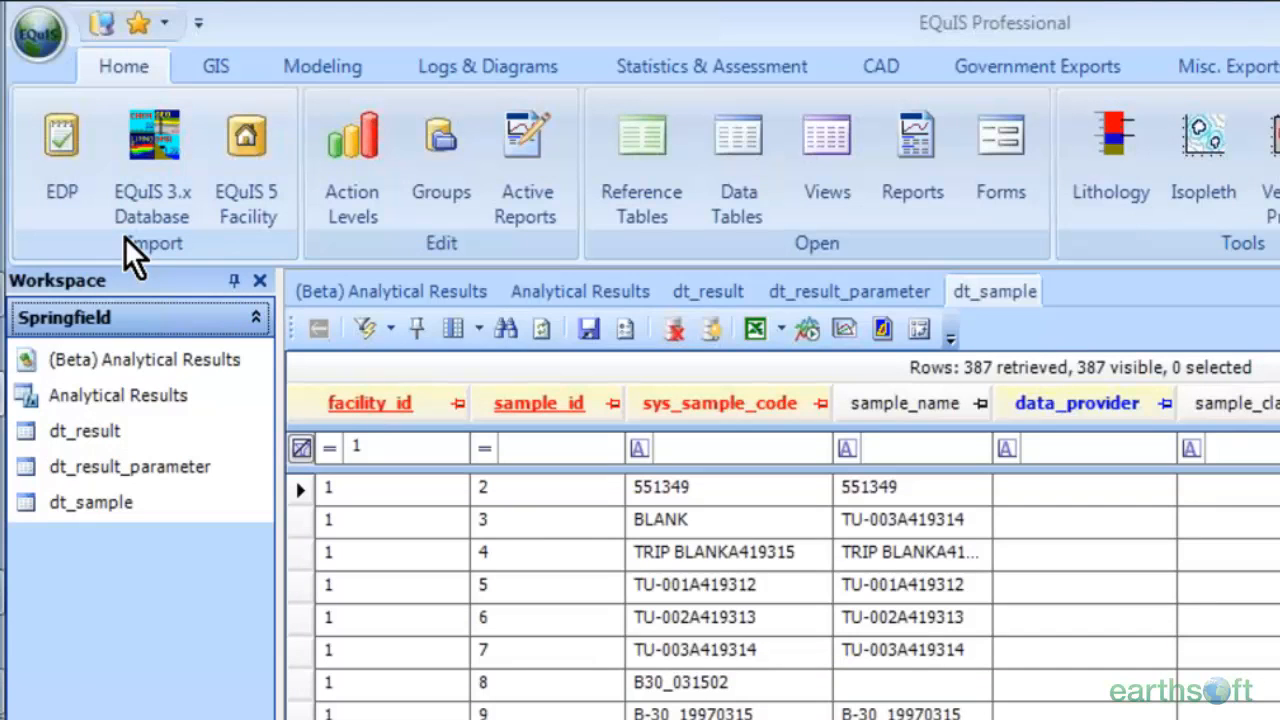
- Review the program options, including Confirm Before Exiting and the choices for Show Workspace Explorer, and close them without changes
click(40, 36)
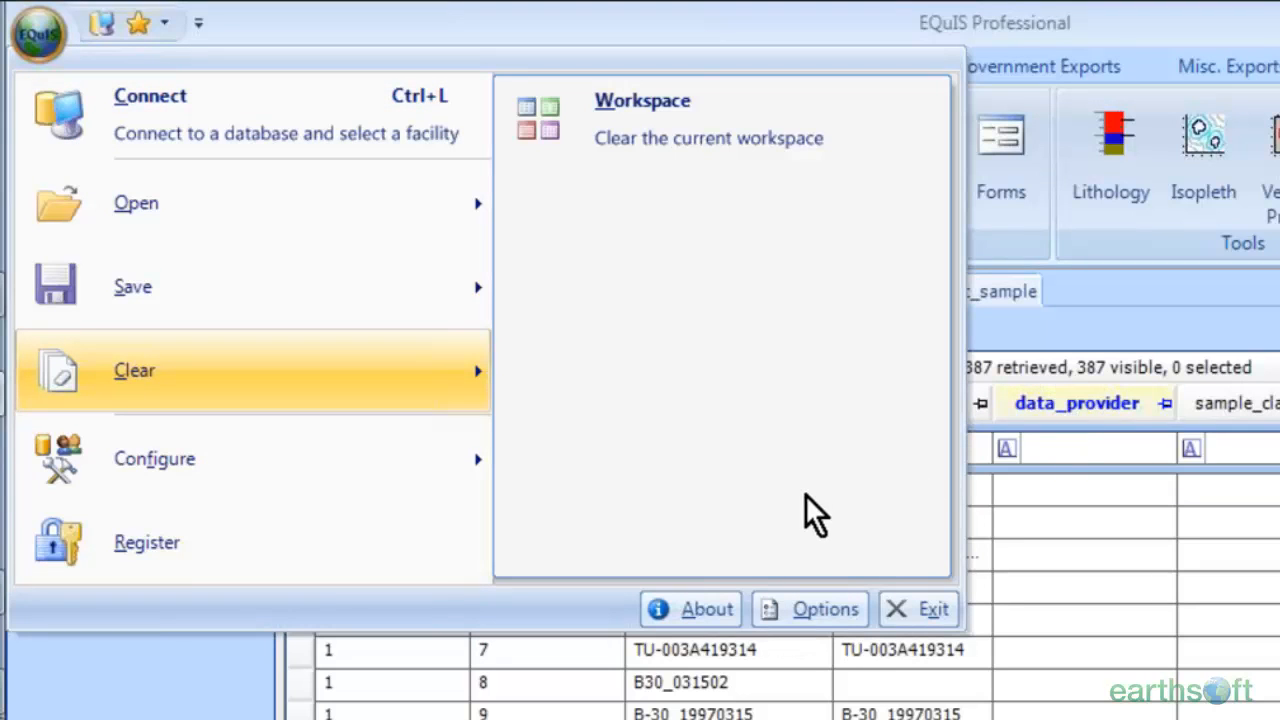
click(805, 605)
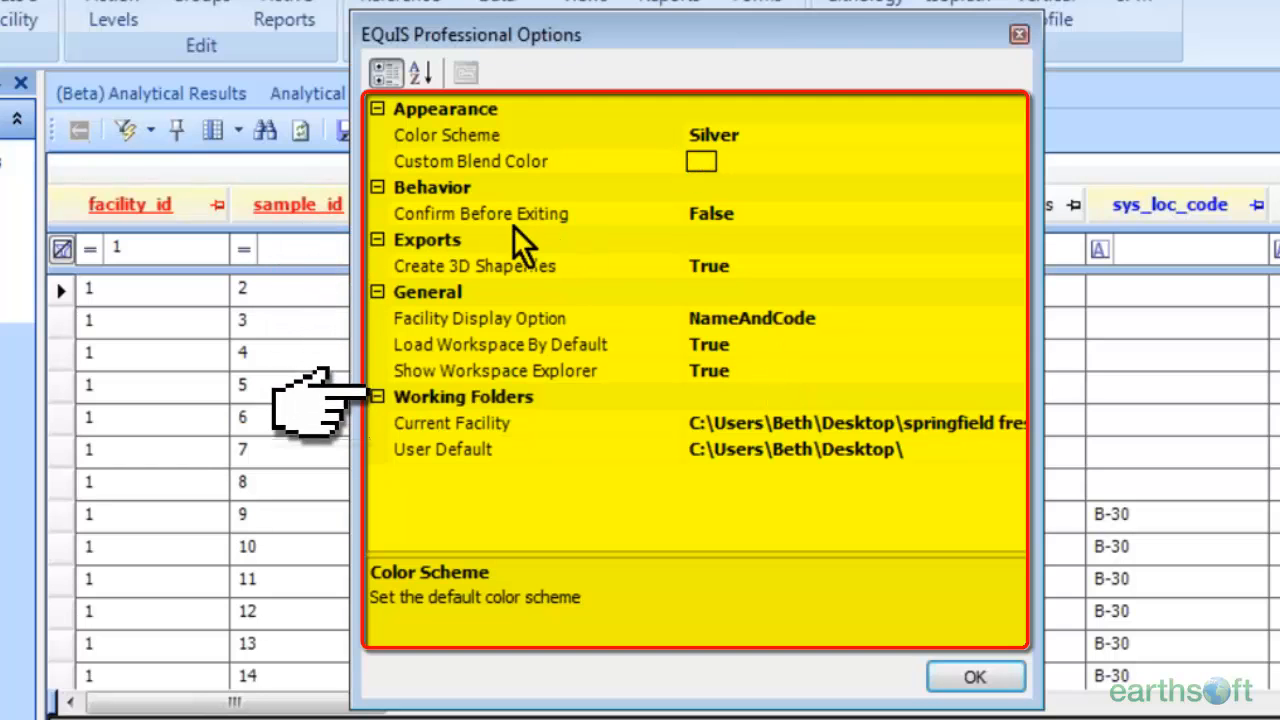
click(404, 218)
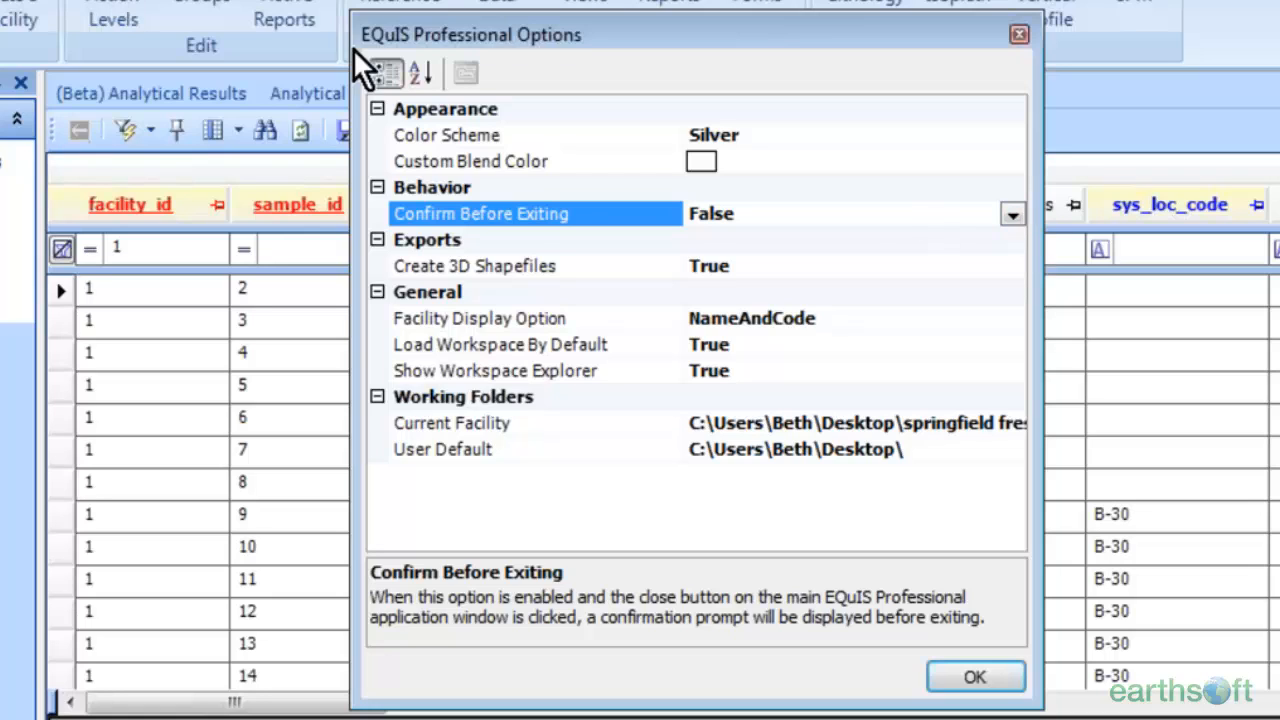
click(572, 370)
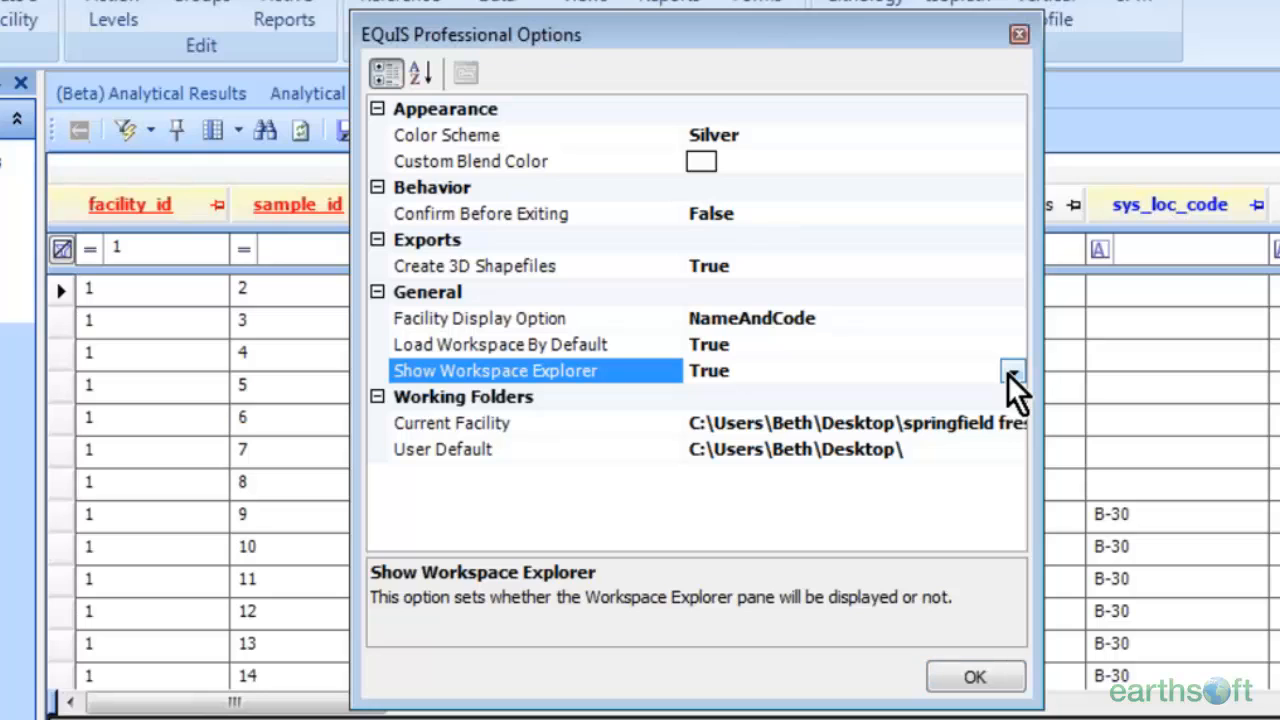
click(1011, 372)
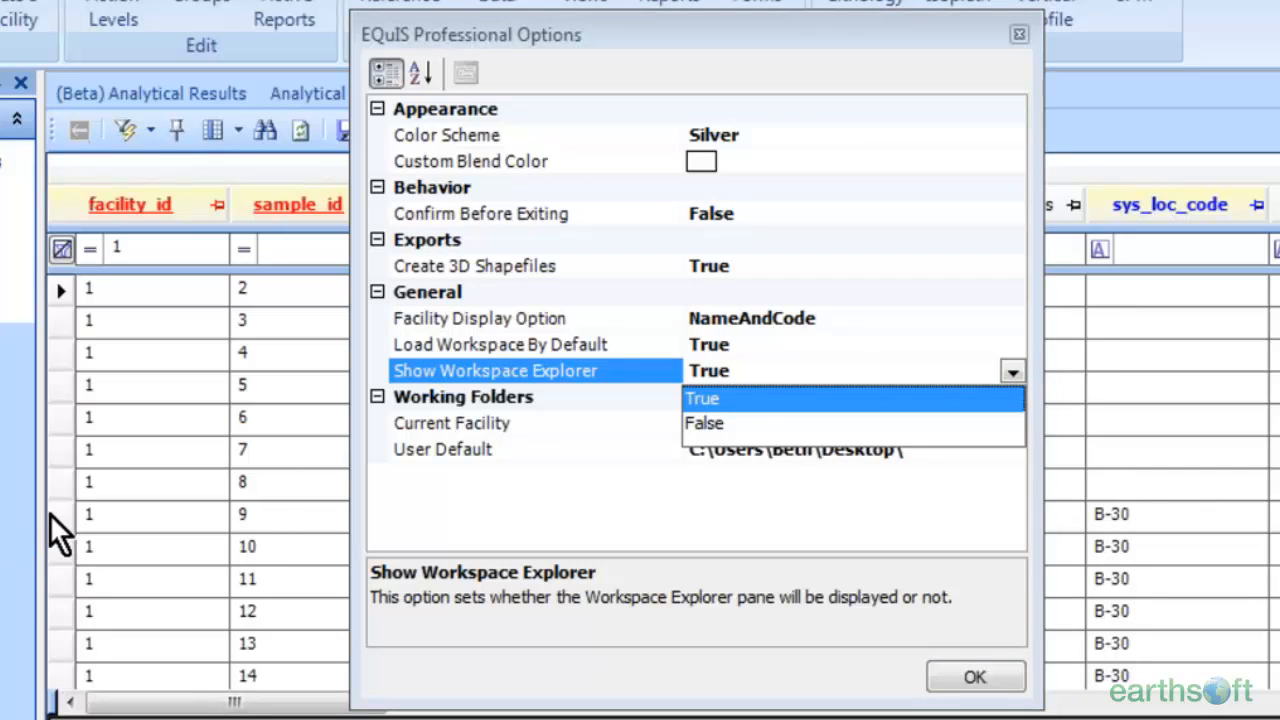
click(545, 380)
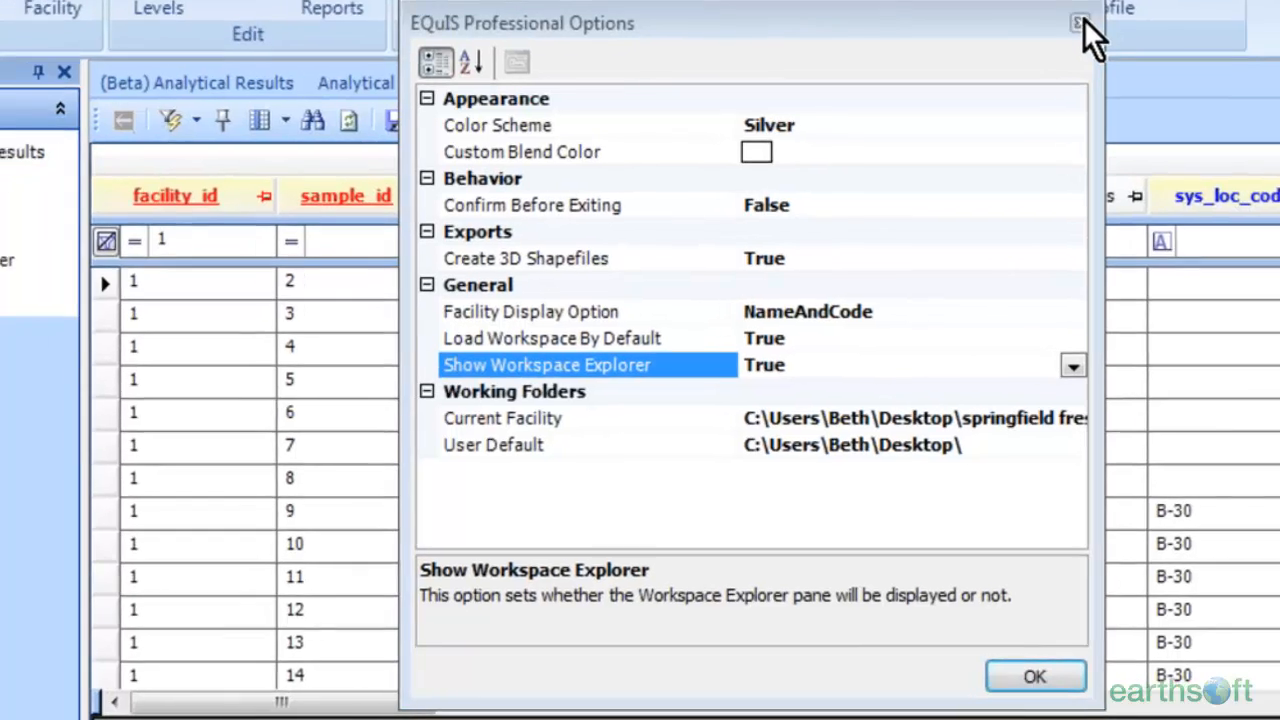
click(1018, 35)
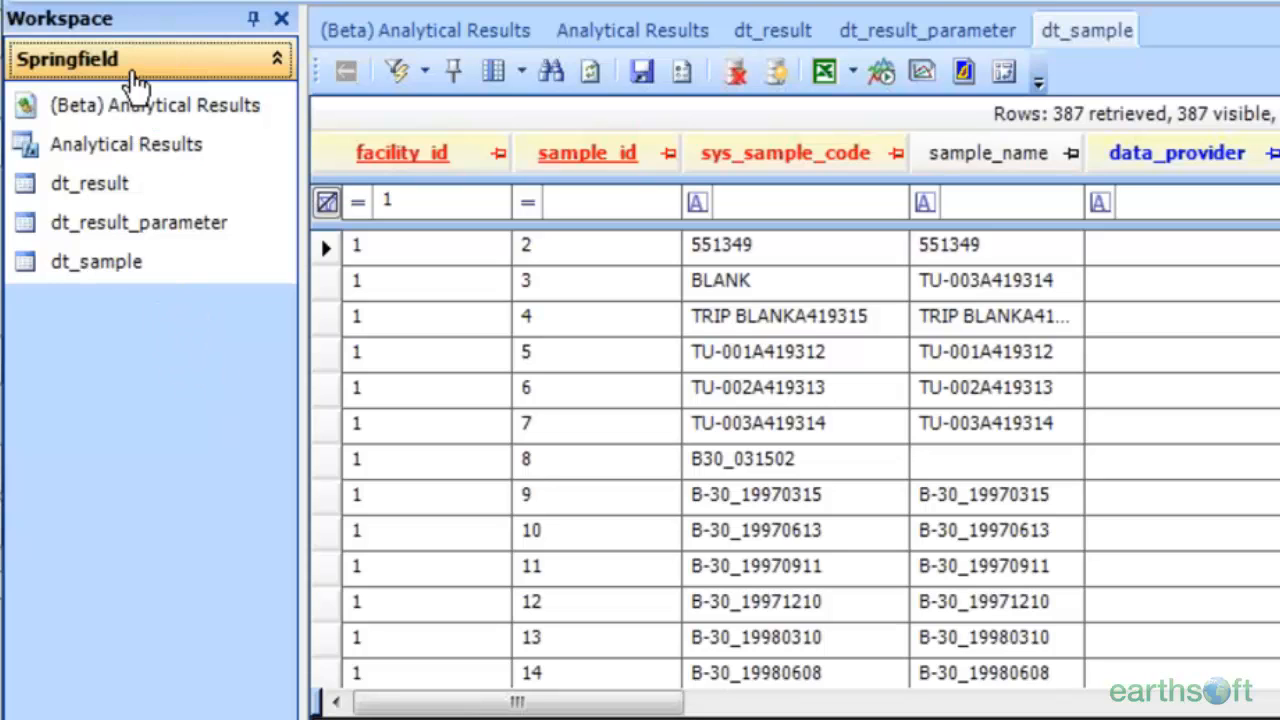
- Set the Springfield workspace group to show its items as large images with text
right_click(185, 62)
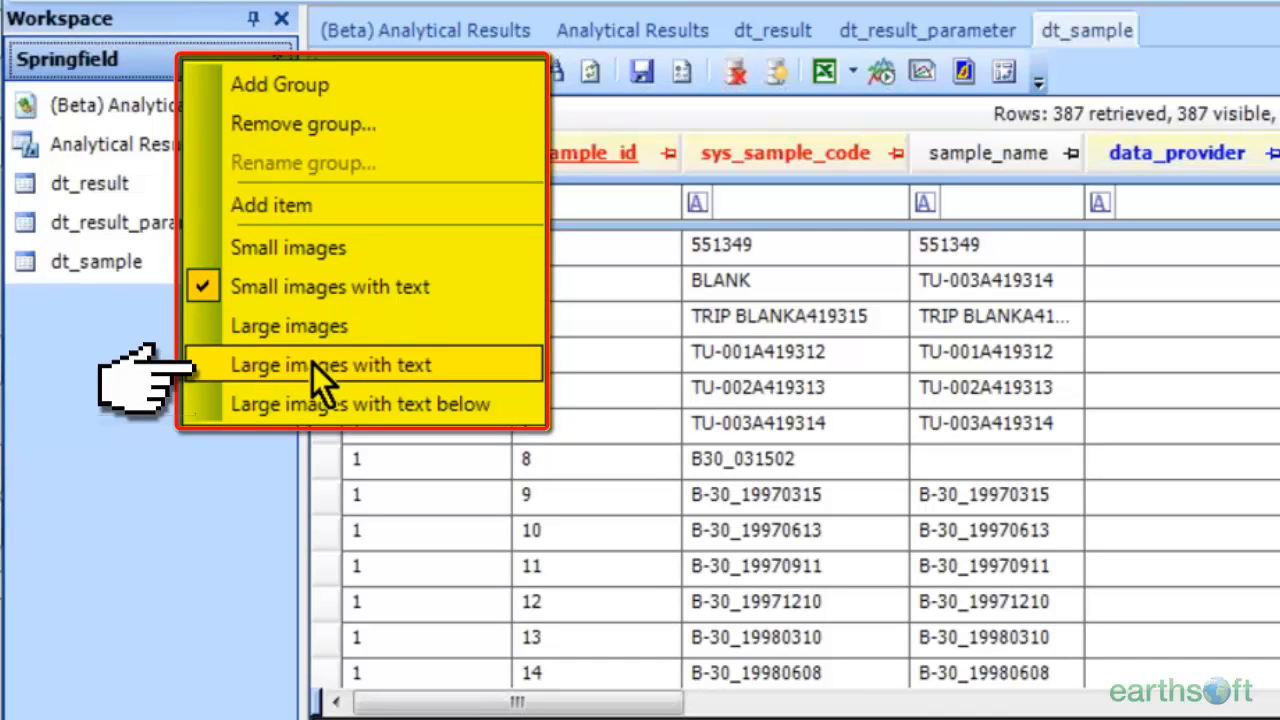
click(312, 356)
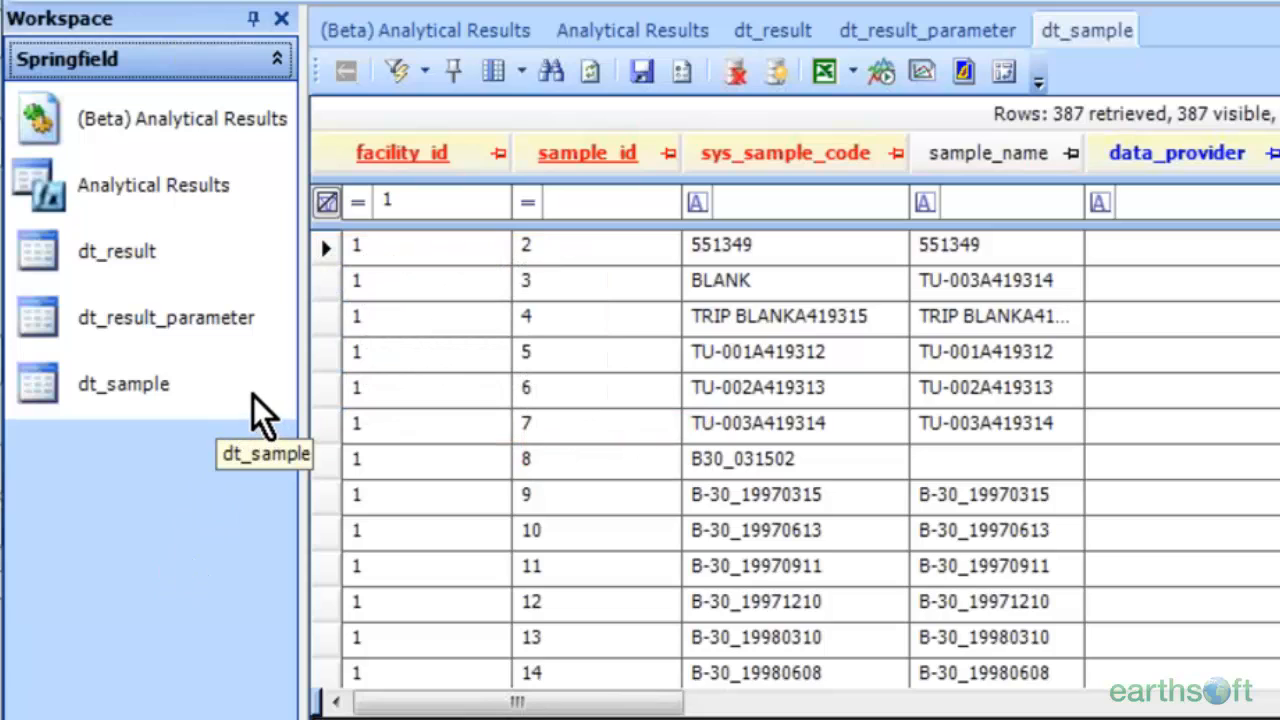
- Activate dt_sample, close the Analytical Results tab, and reopen that report from the Springfield workspace group
click(163, 395)
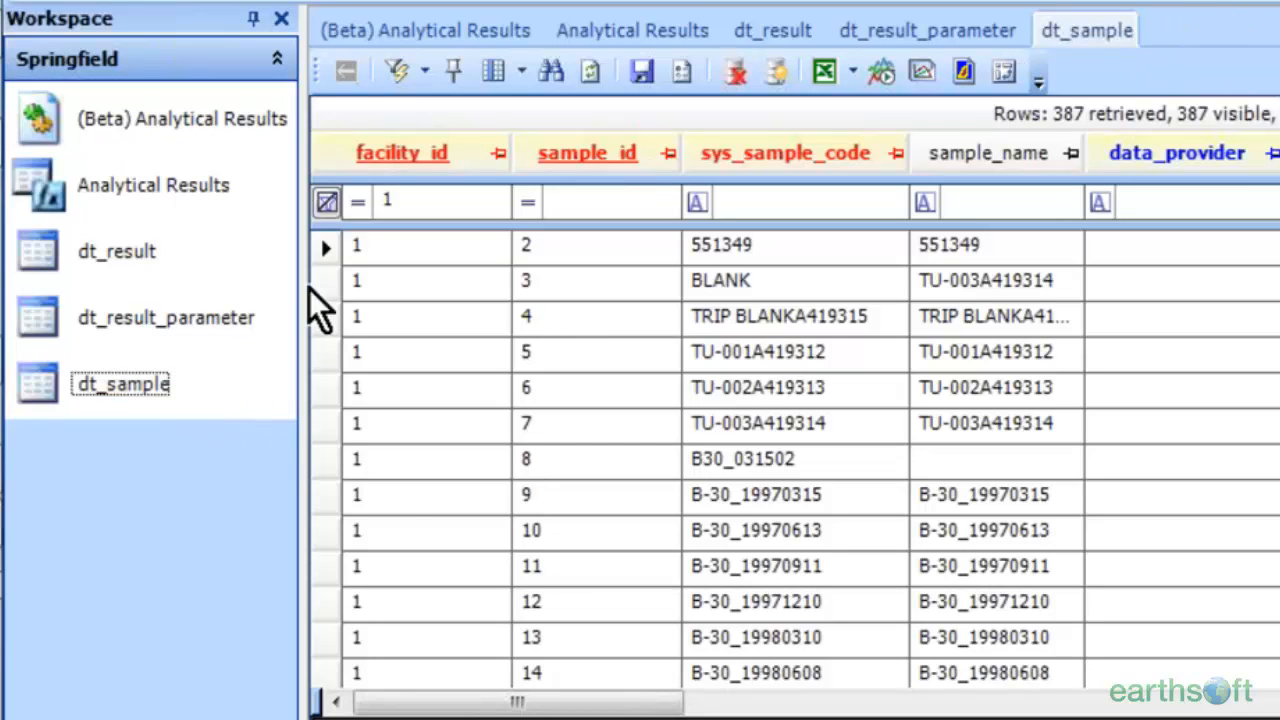
click(652, 32)
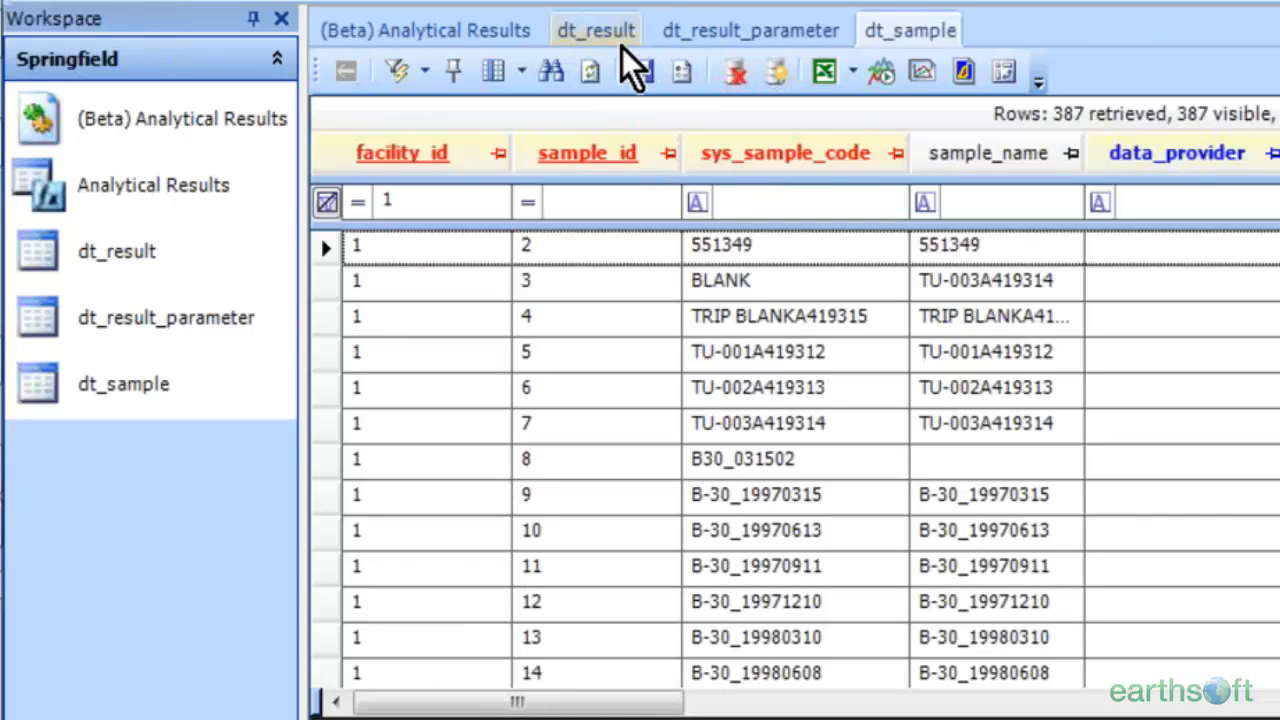
click(160, 204)
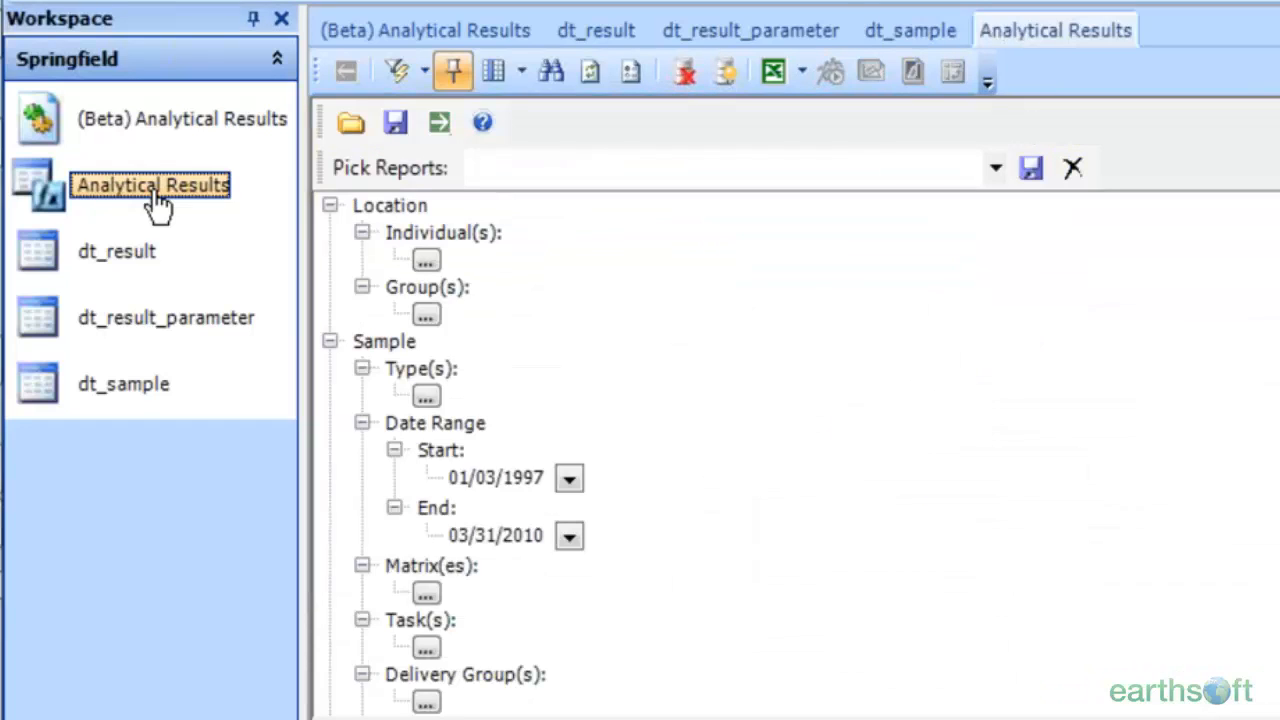
- Close the open tabs and reopen both Analytical Results reports, dt_result, dt_result_parameter and dt_sample from the workspace list
click(285, 16)
click(168, 128)
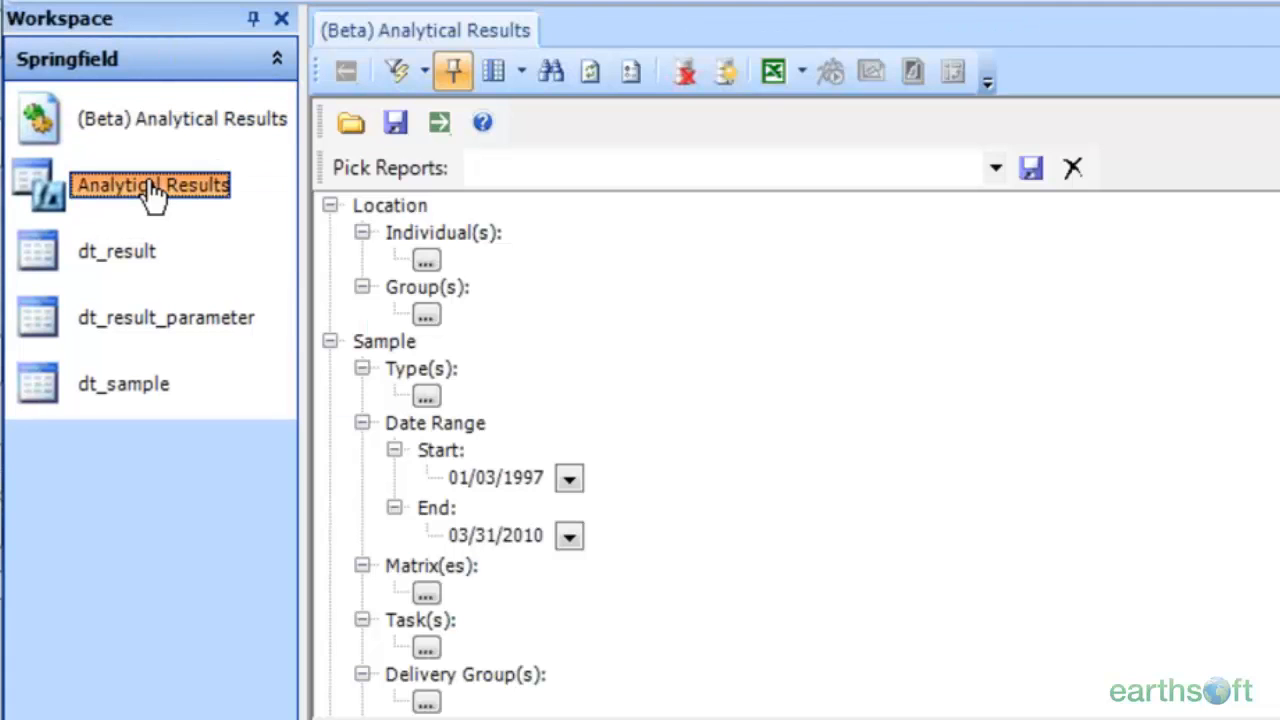
click(152, 188)
click(115, 252)
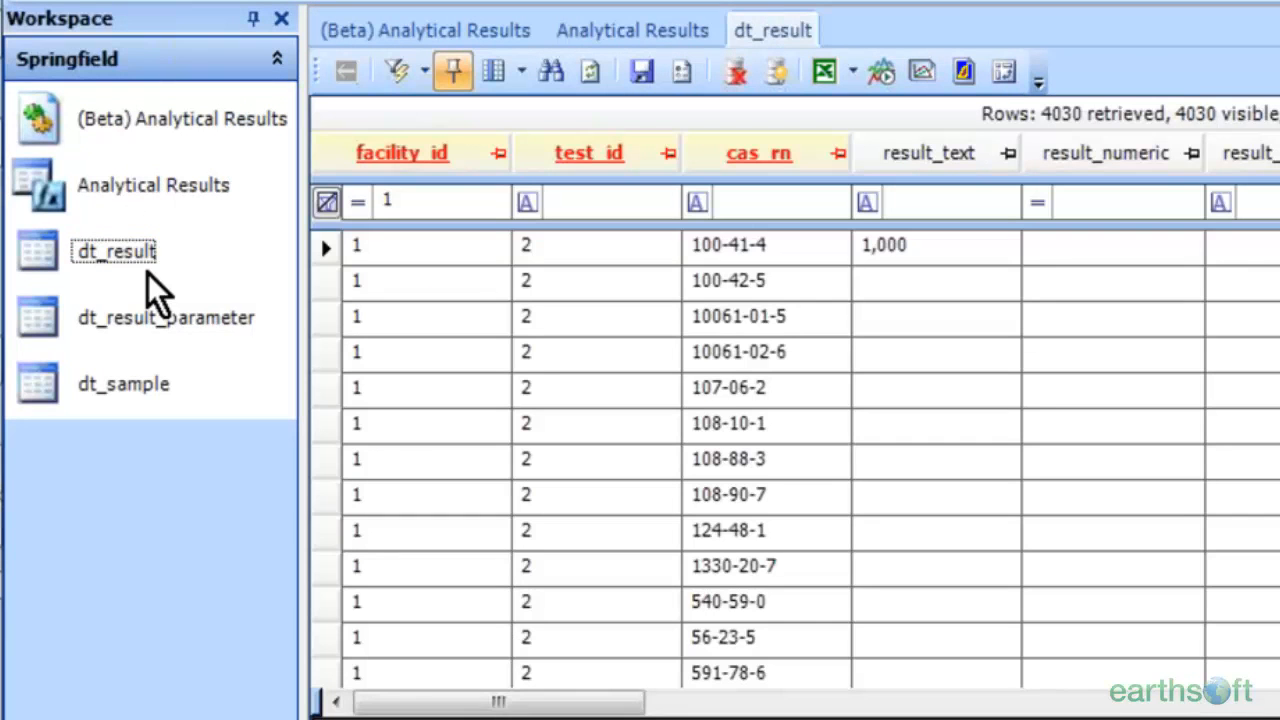
click(150, 318)
click(148, 385)
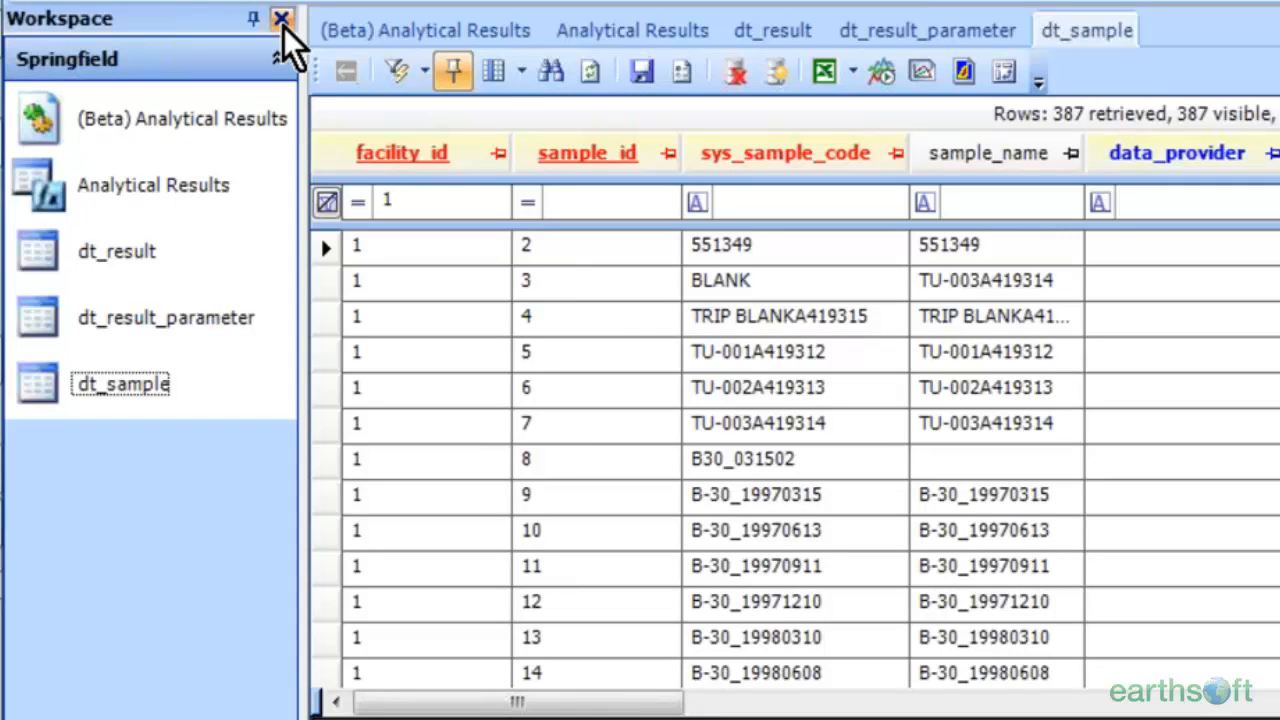
- Close the Workspace pane and minimize the ribbon, and briefly show the Home commands before hiding them again
click(283, 26)
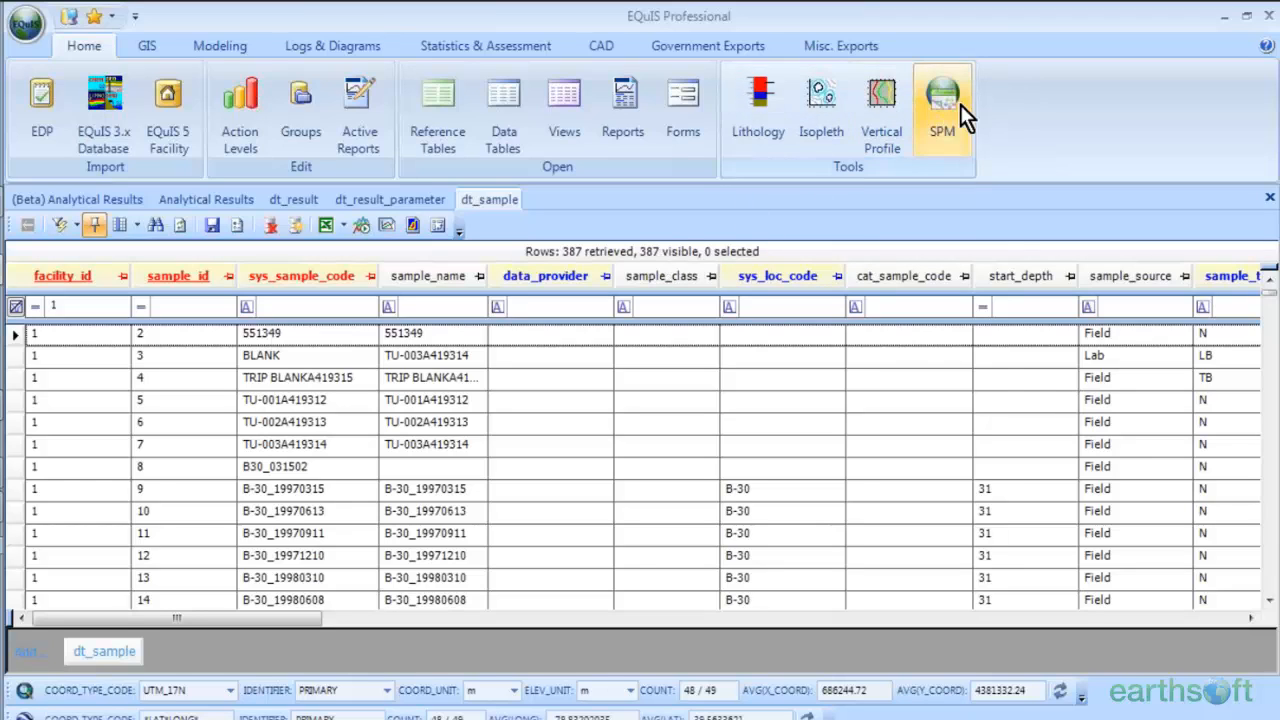
right_click(1053, 113)
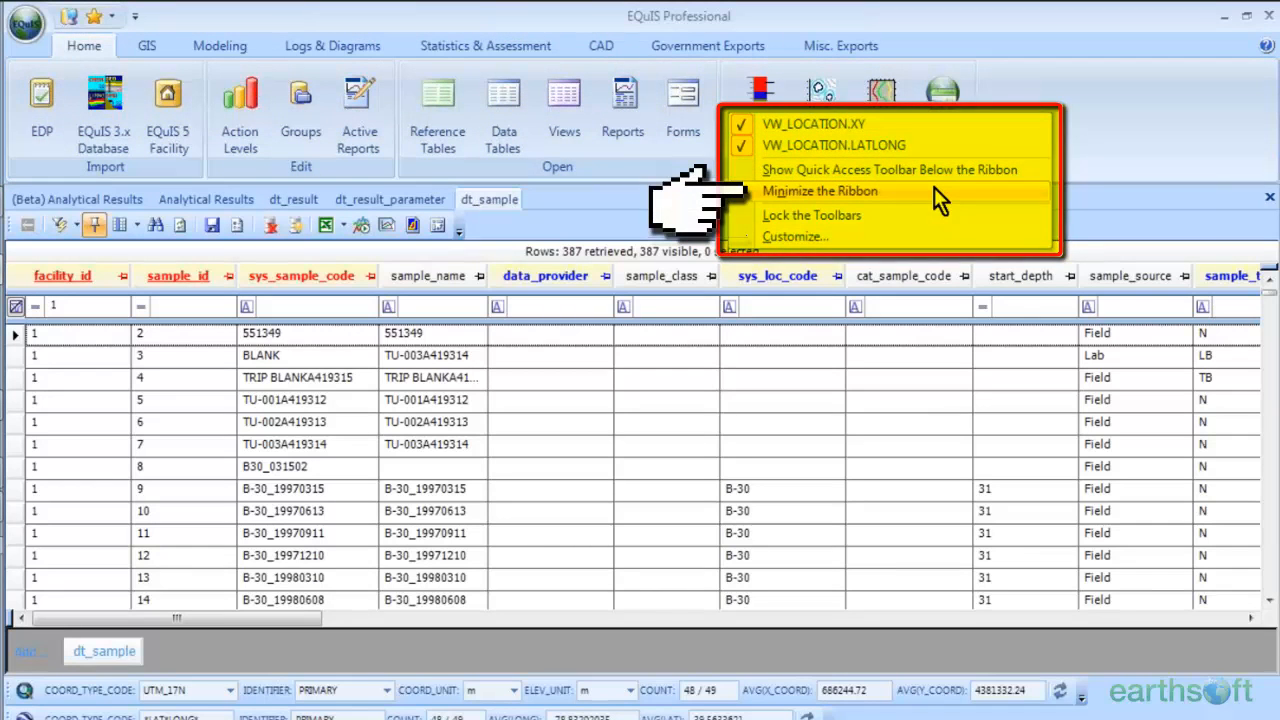
click(934, 190)
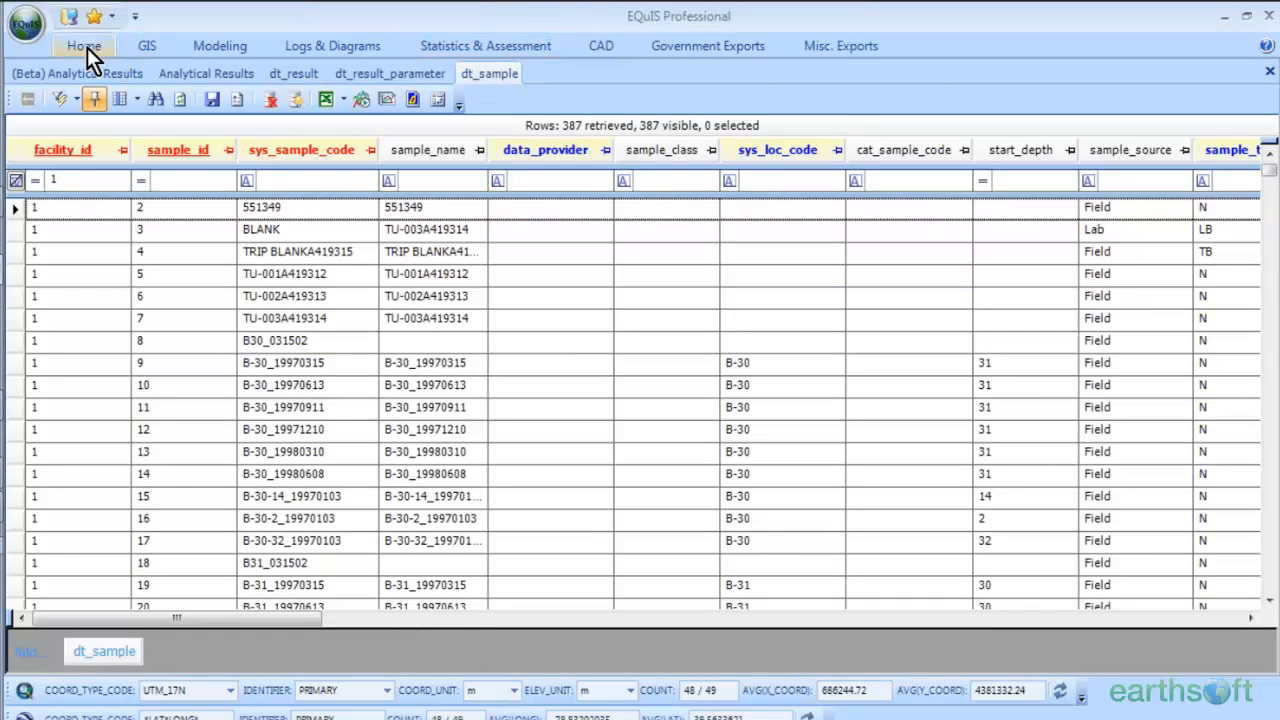
click(87, 47)
click(99, 49)
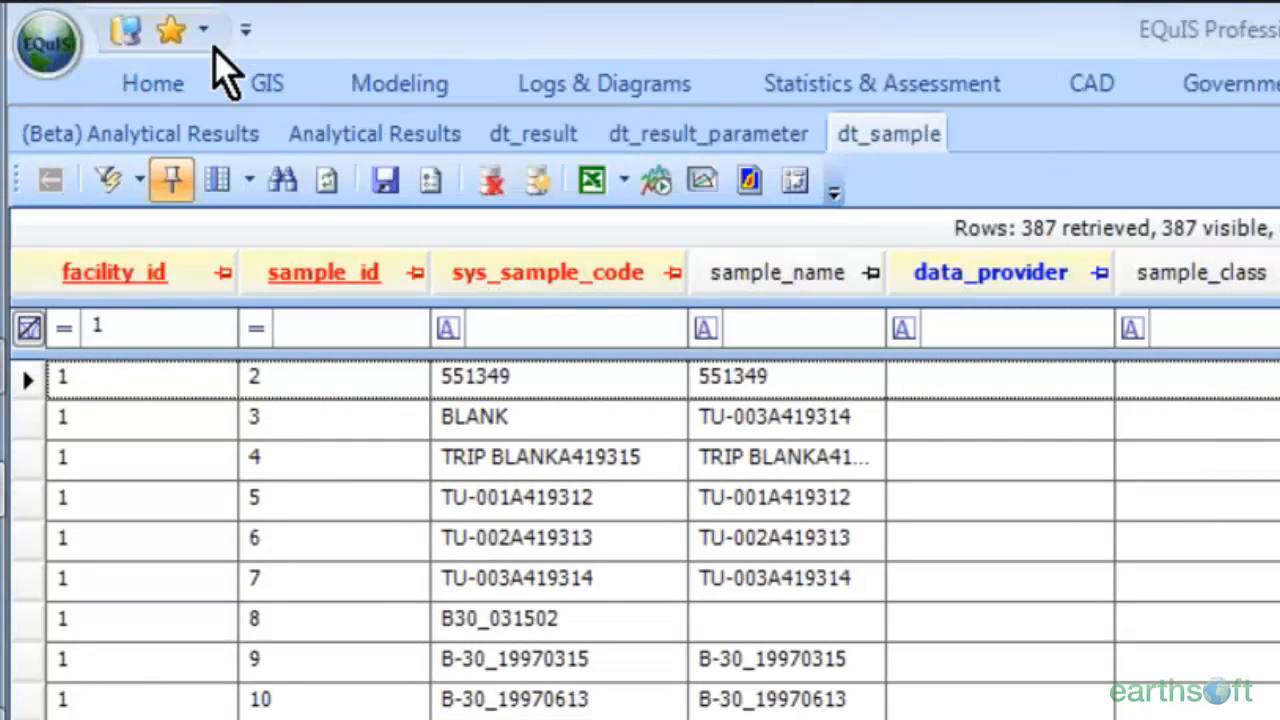
- Show the Quick Access Toolbar below the ribbon
click(210, 38)
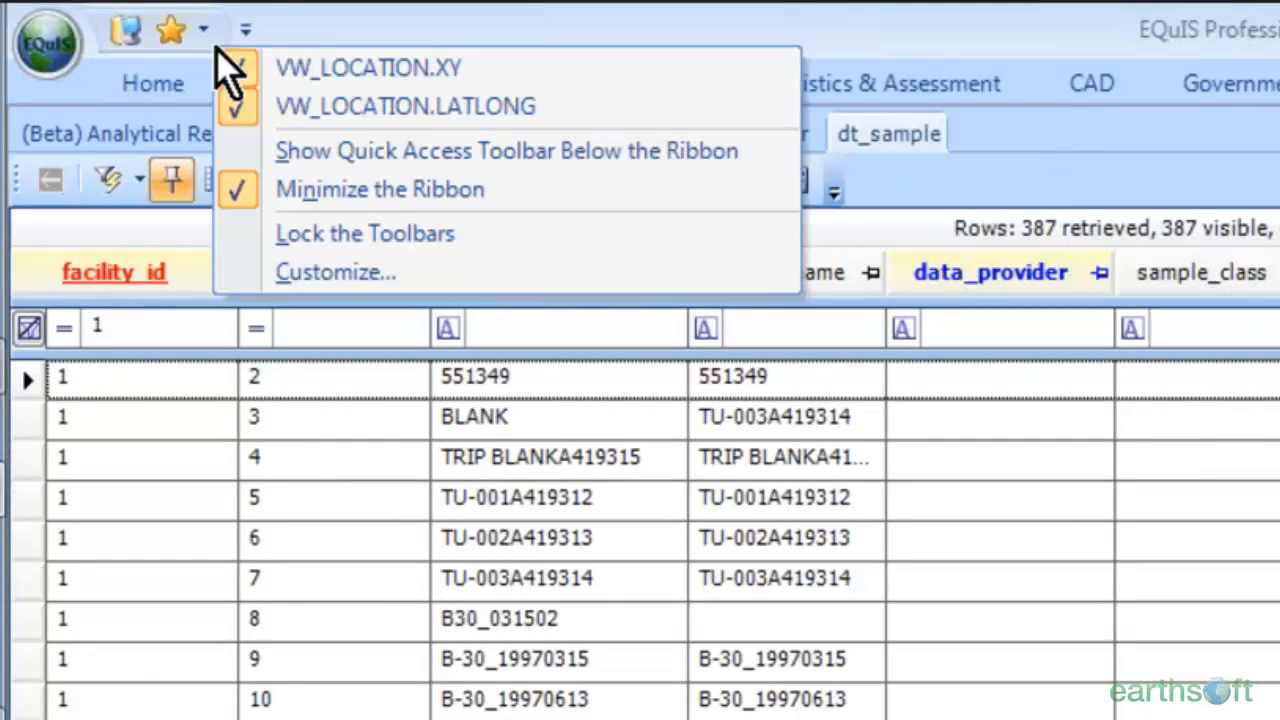
click(290, 152)
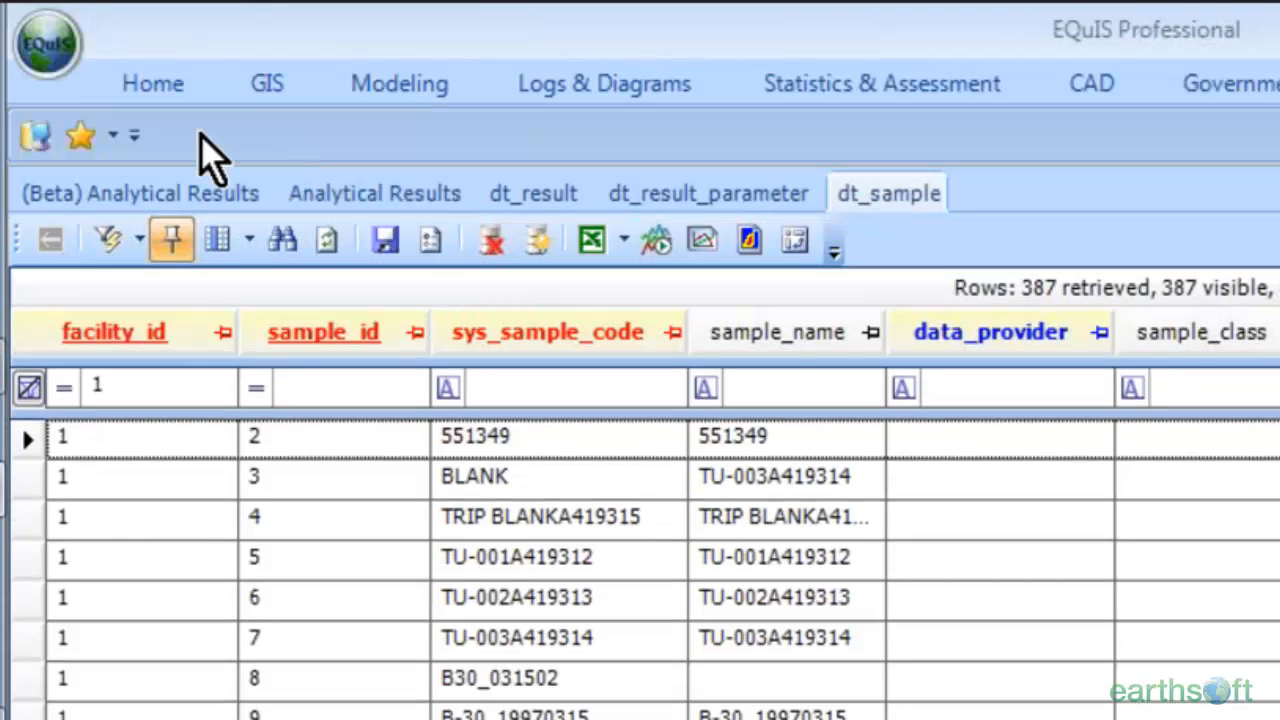
- Show the Quick Access Toolbar above the ribbon again
right_click(205, 140)
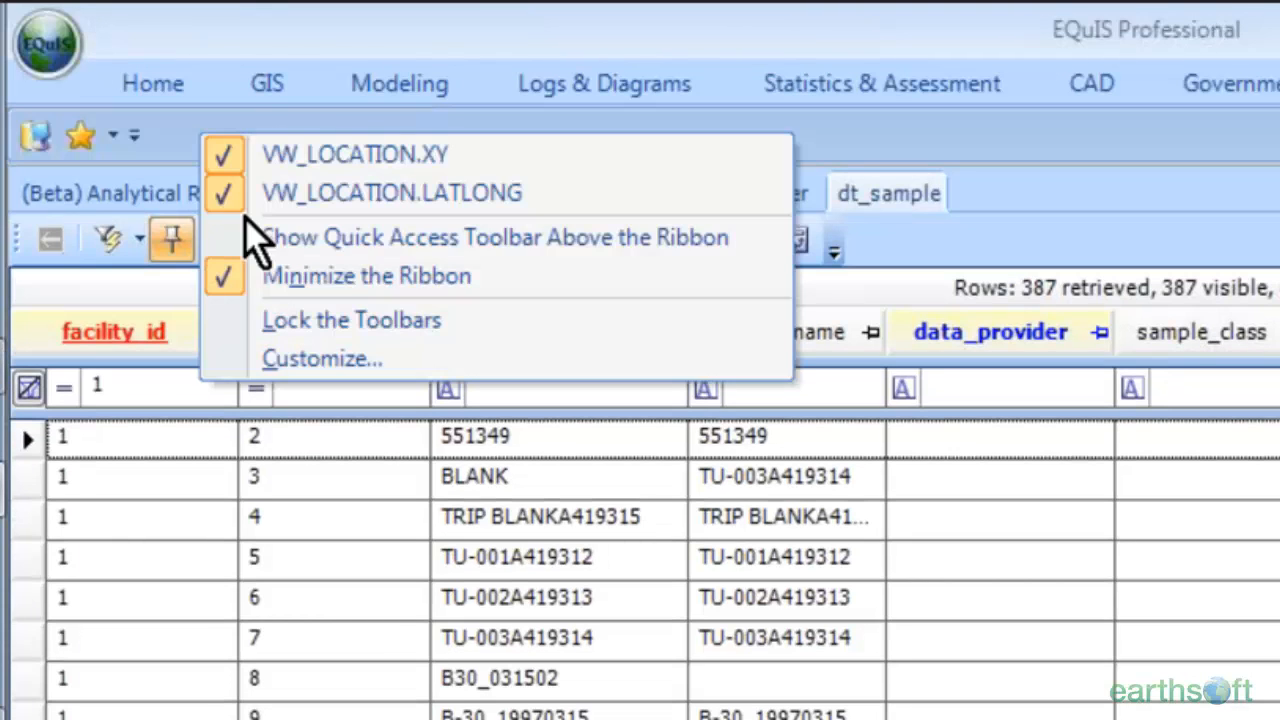
click(260, 242)
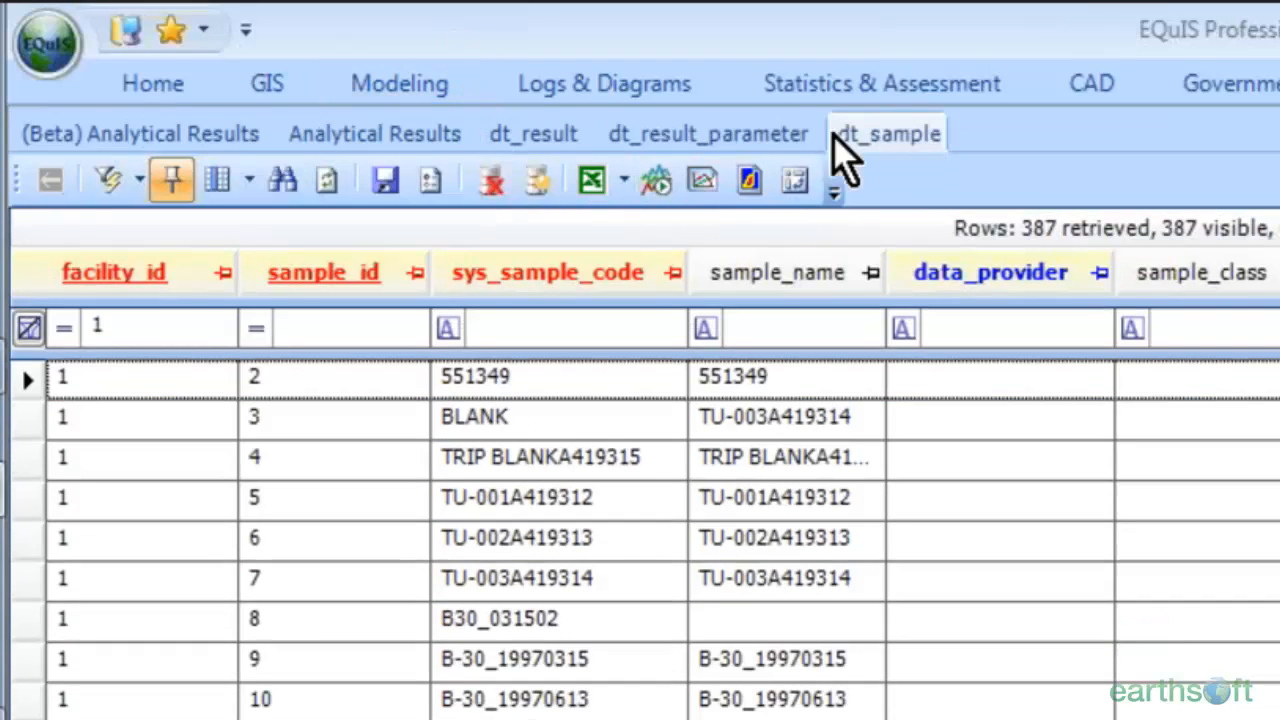
- Split dt_sample into a vertical tab group beside the other tables and display dt_result in the original group
click(712, 138)
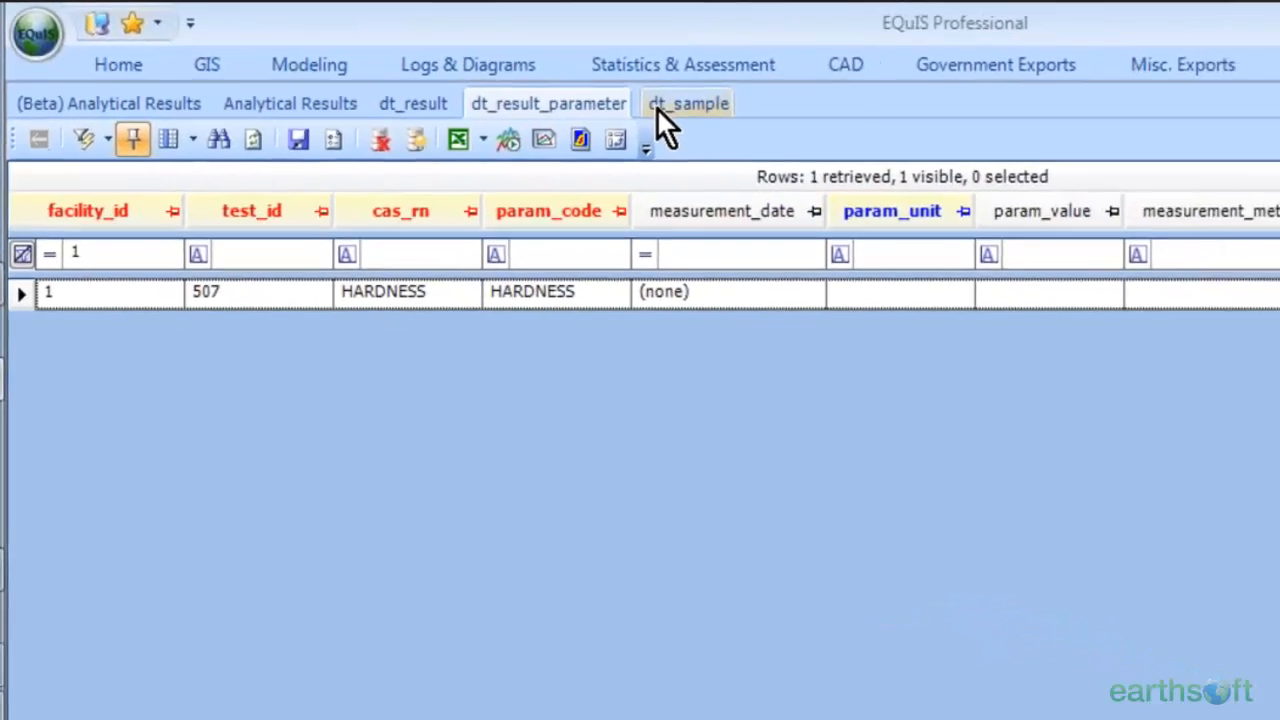
click(867, 133)
mouse_move(497, 88)
mouse_down()
mouse_move(1240, 354)
mouse_move(1104, 345)
mouse_move(408, 4)
mouse_move(500, 92)
mouse_move(497, 78)
mouse_up()
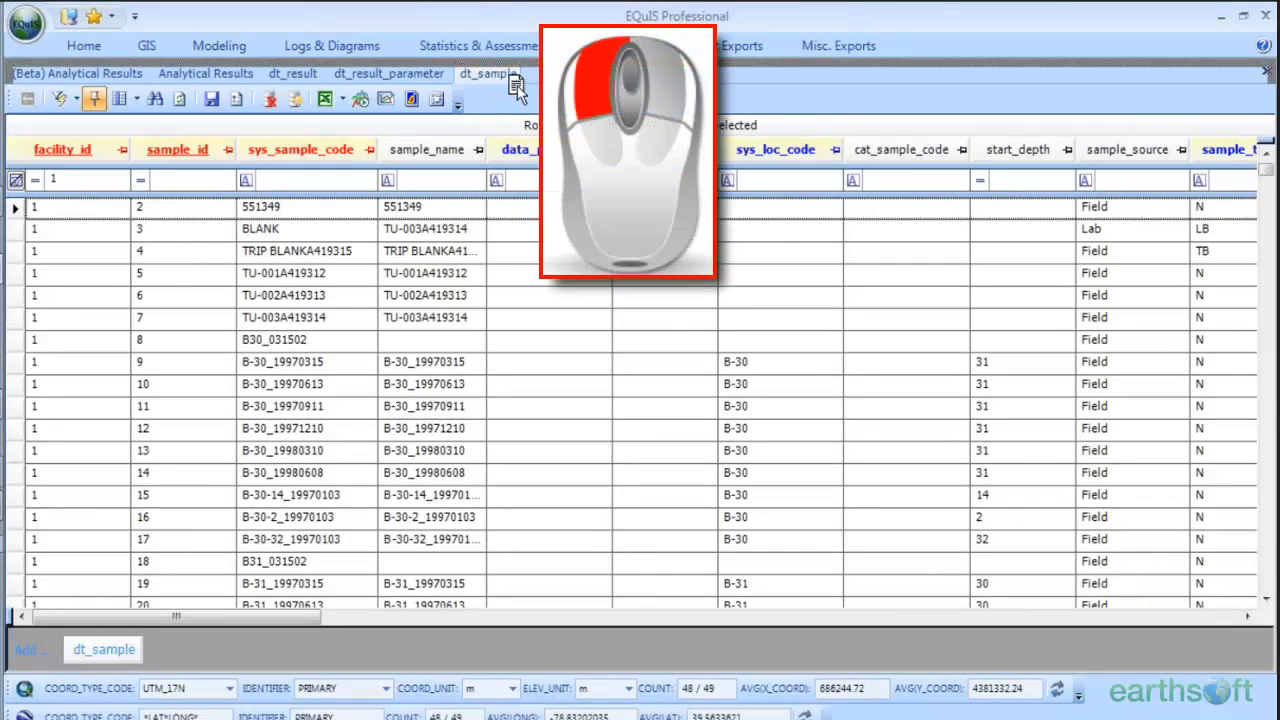
drag(650, 275, 1265, 380)
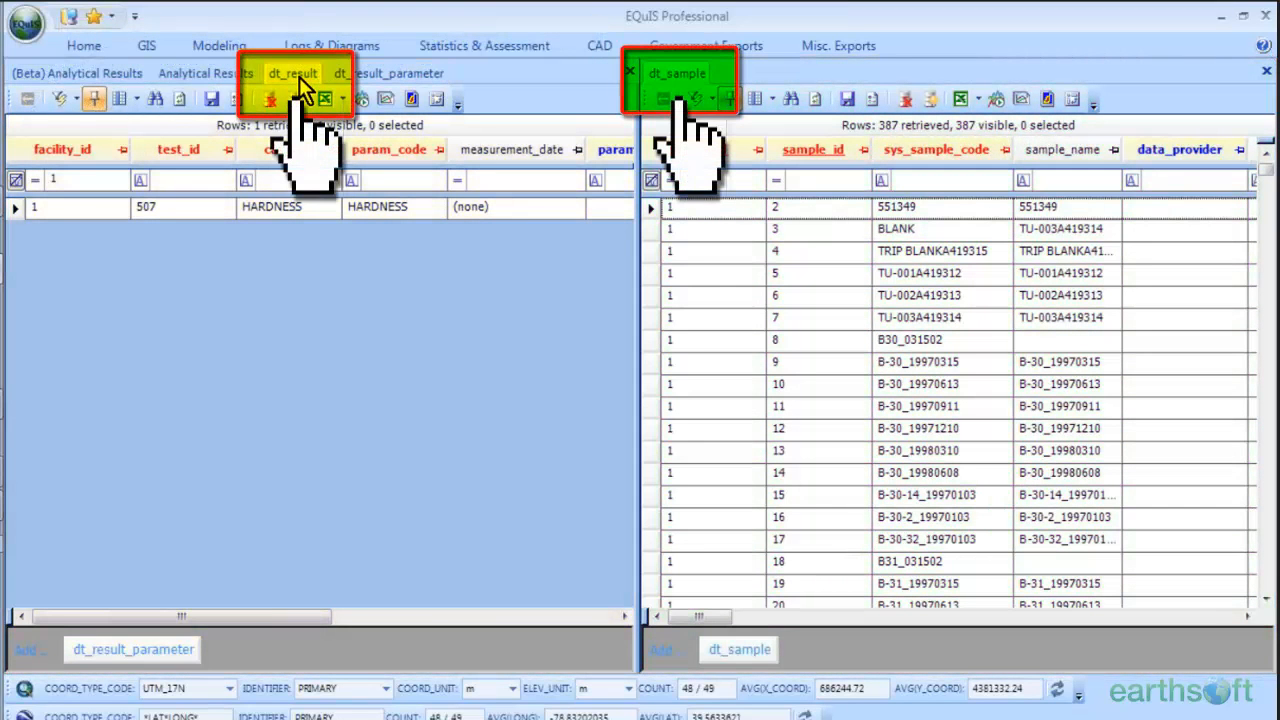
click(298, 78)
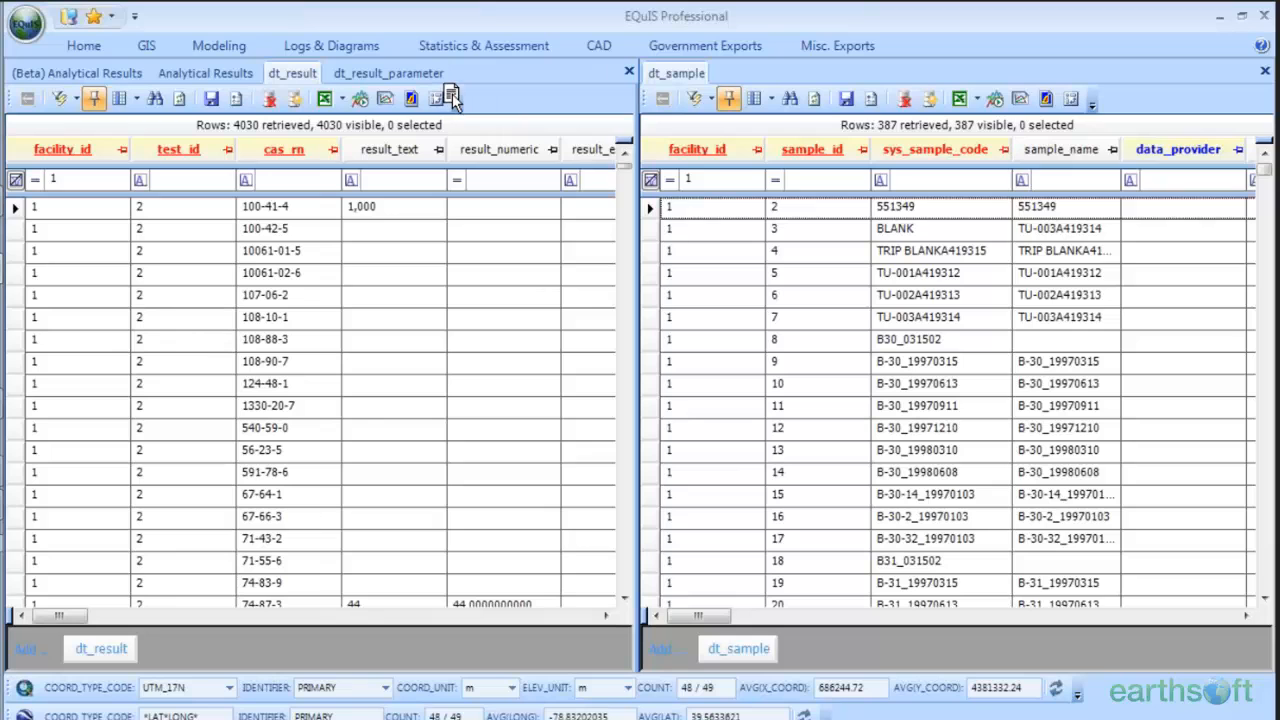
- Rearrange dt_sample into a horizontal tab group below dt_result and add the Analytical Results report to that lower group
drag(452, 92, 387, 66)
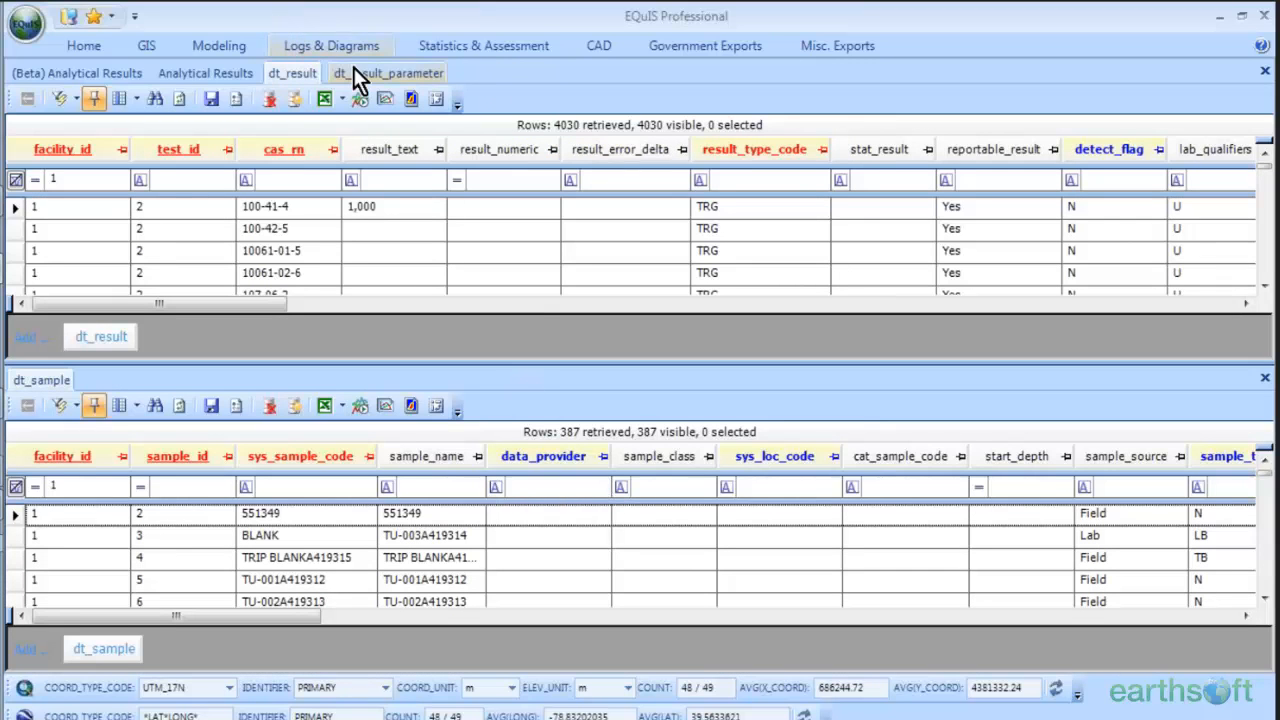
click(222, 73)
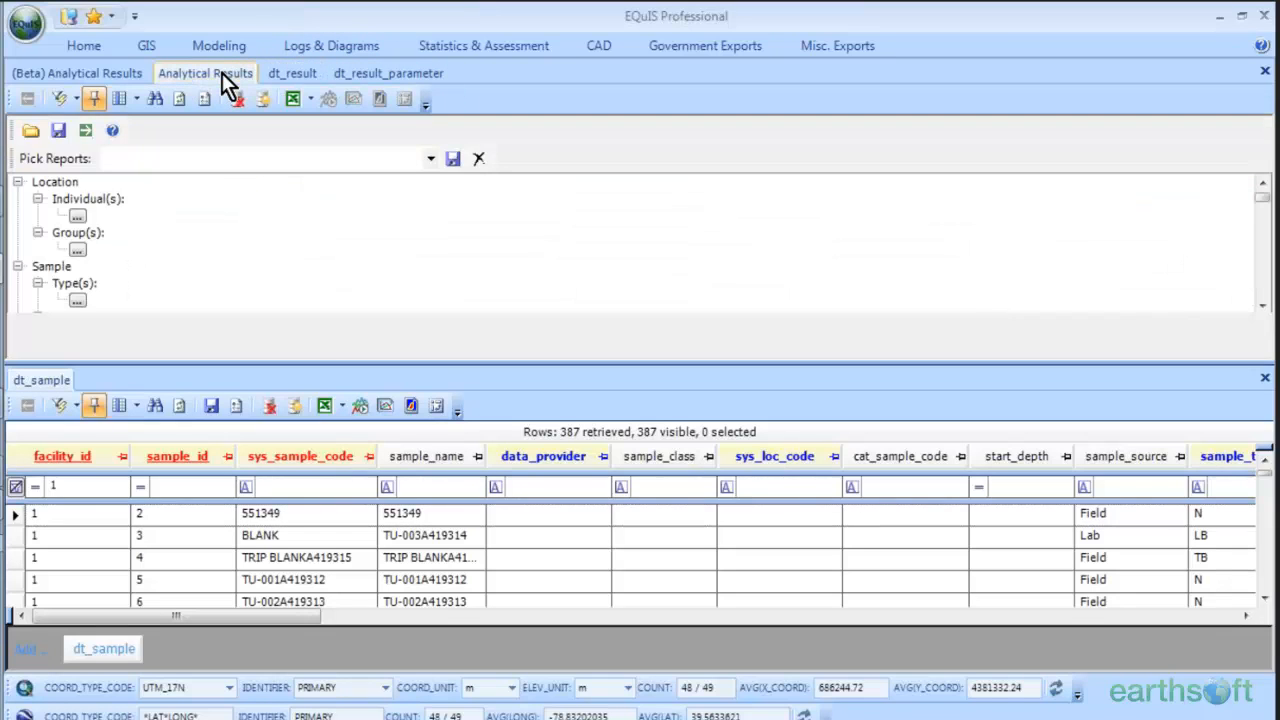
drag(222, 73, 320, 382)
- Return the Analytical Results report and dt_sample to the main tab group
right_click(111, 380)
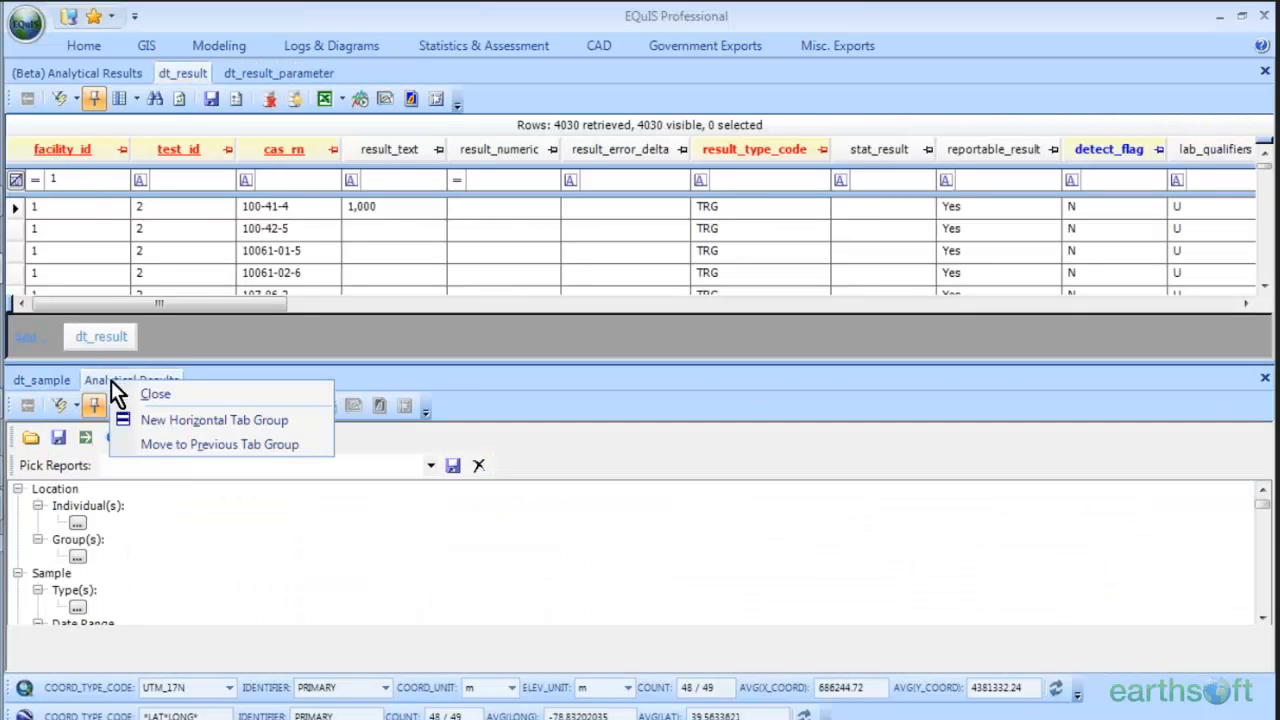
click(150, 448)
right_click(55, 379)
key(Escape)
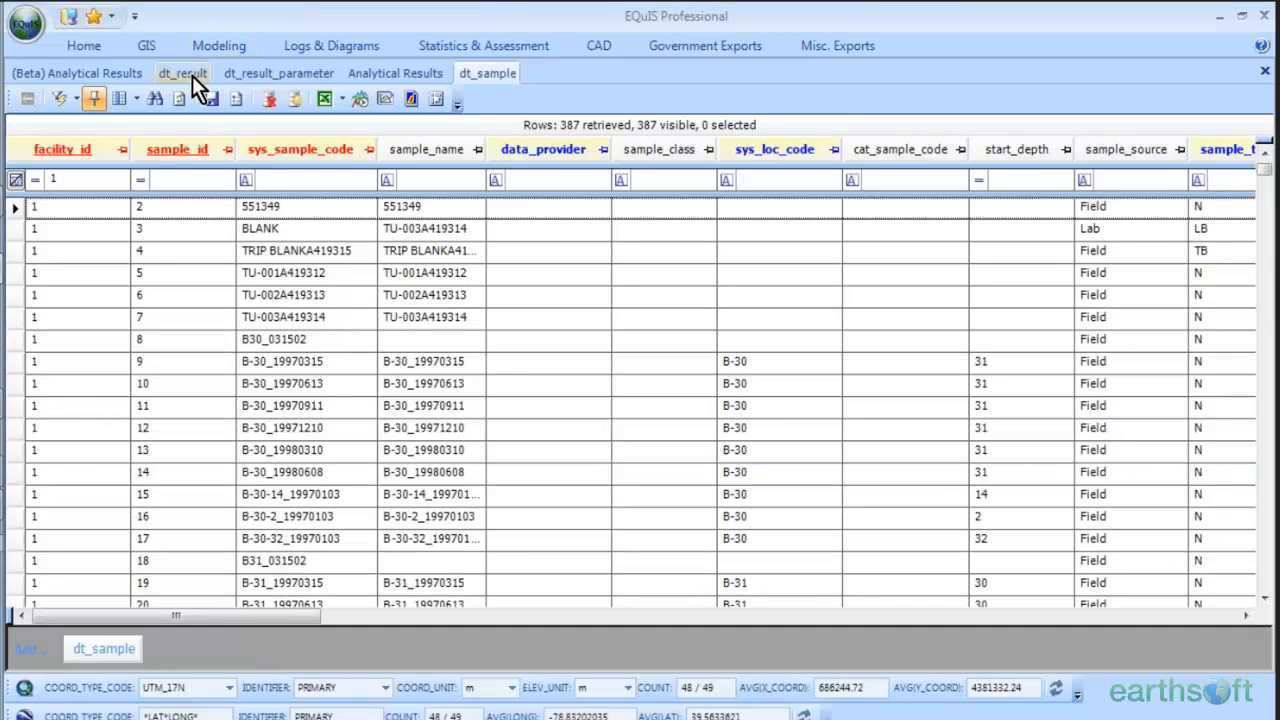
- Place dt_result in a new vertical tab group, and move it back to the previous tab group
right_click(192, 76)
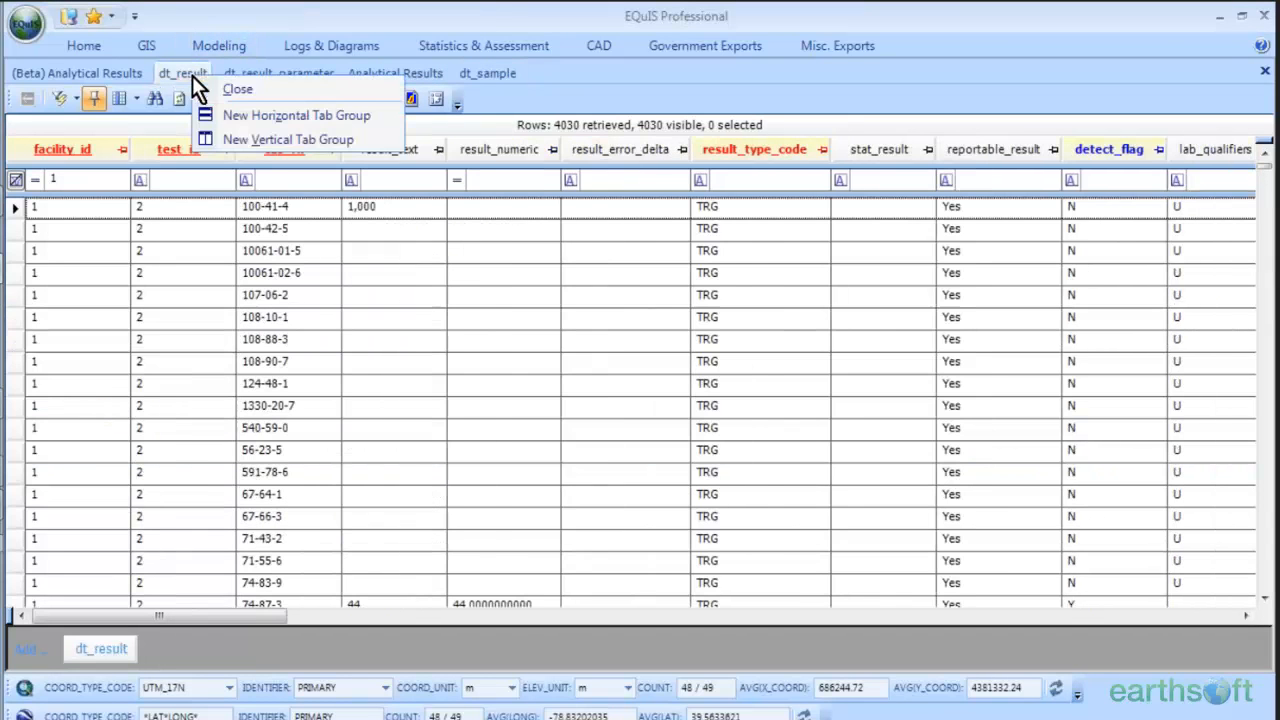
click(219, 139)
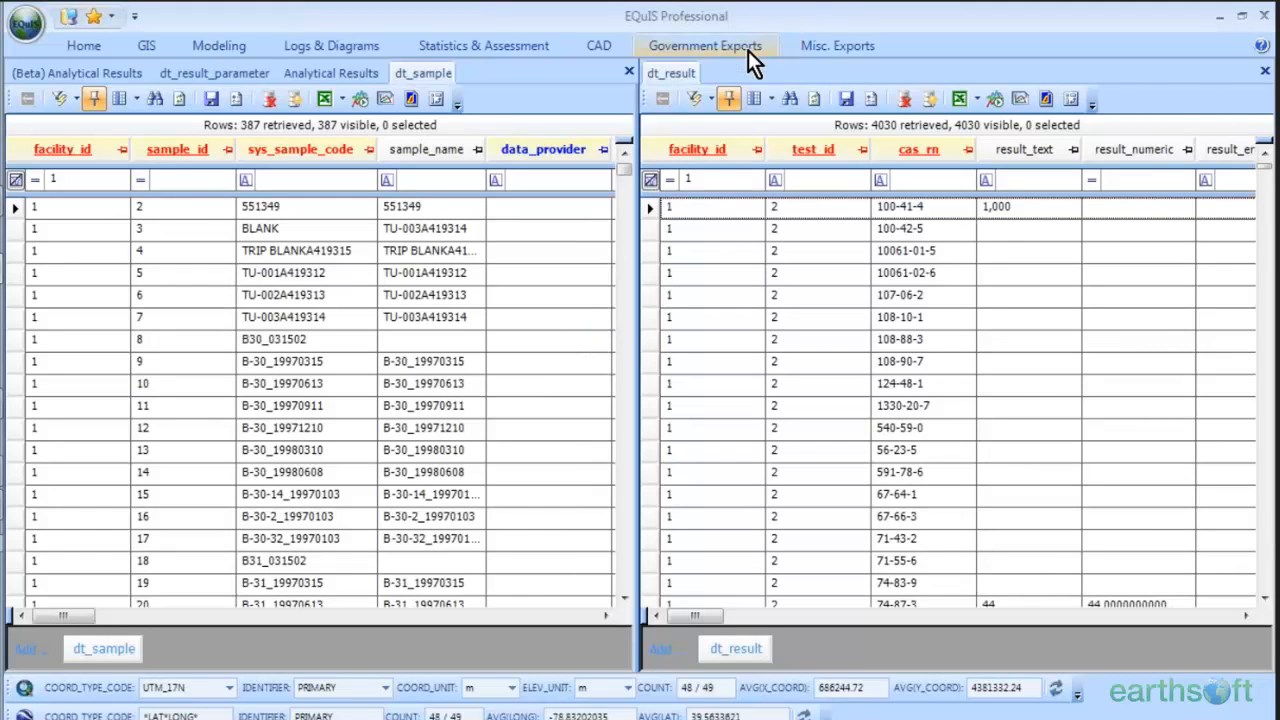
right_click(693, 73)
click(696, 102)
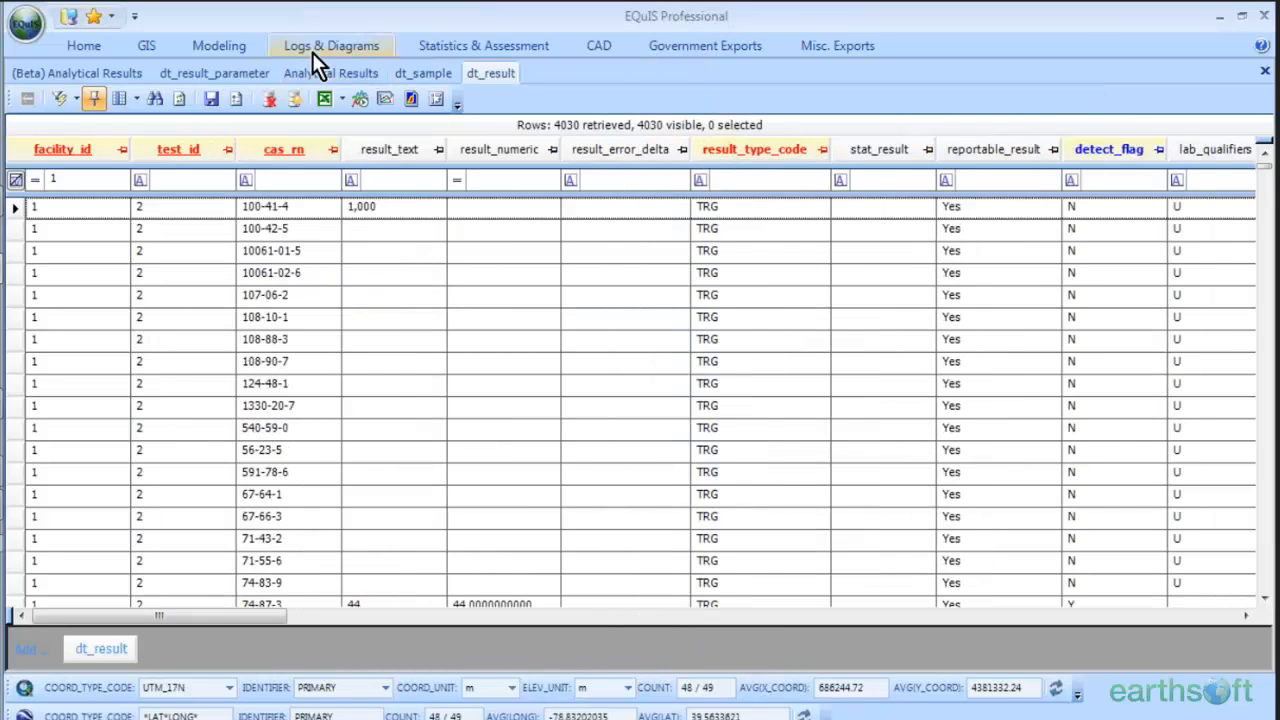
- Switch to the Analytical Results report, open its individual locations list and display the docking options for that pane
click(169, 75)
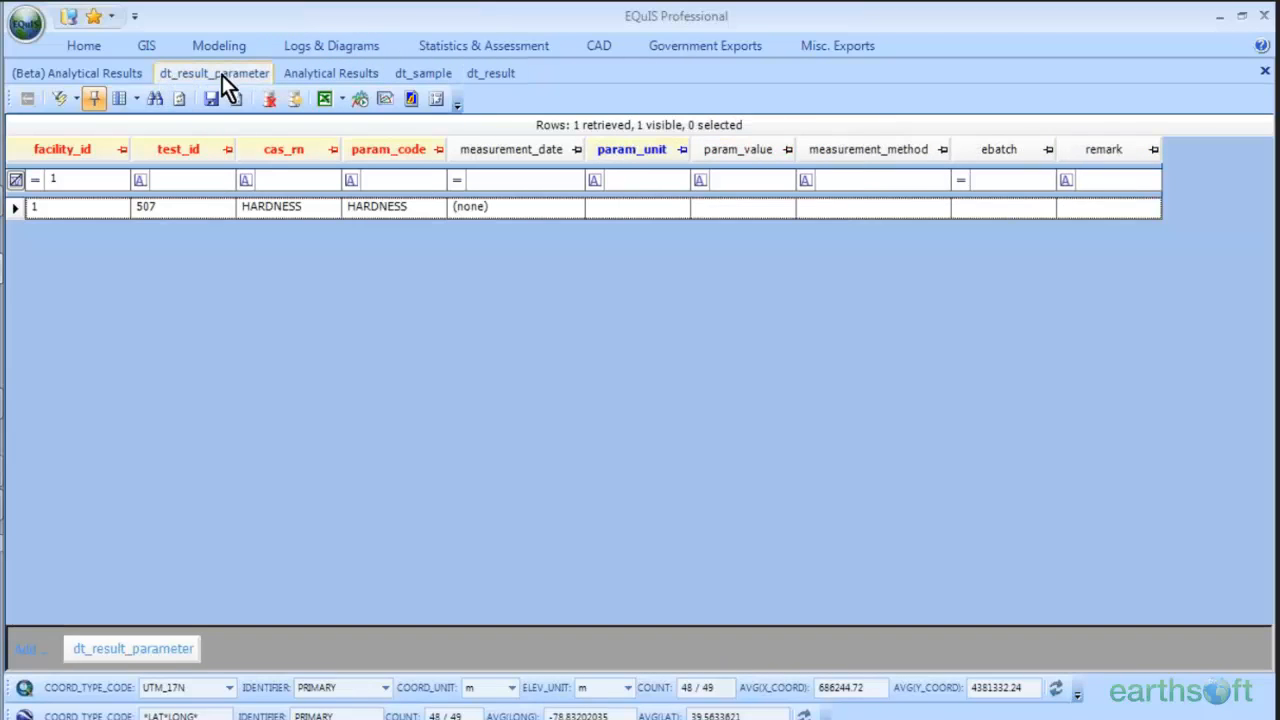
click(336, 73)
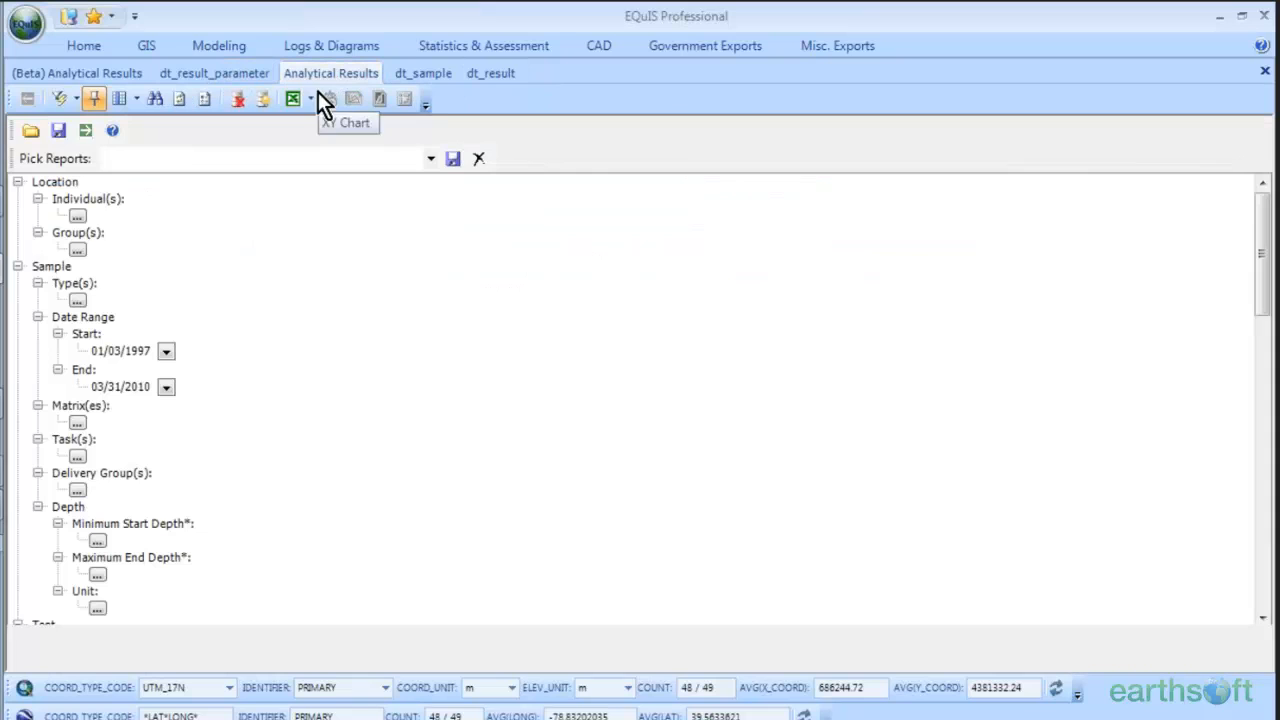
click(78, 215)
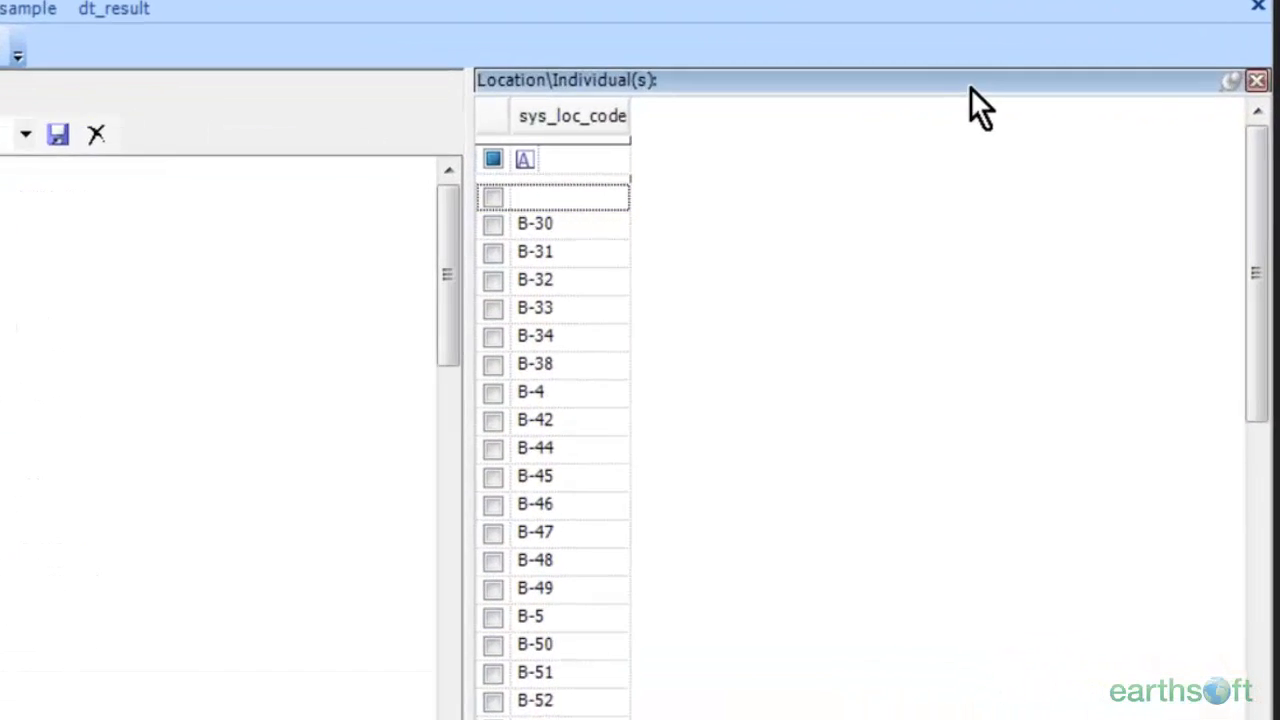
right_click(1068, 124)
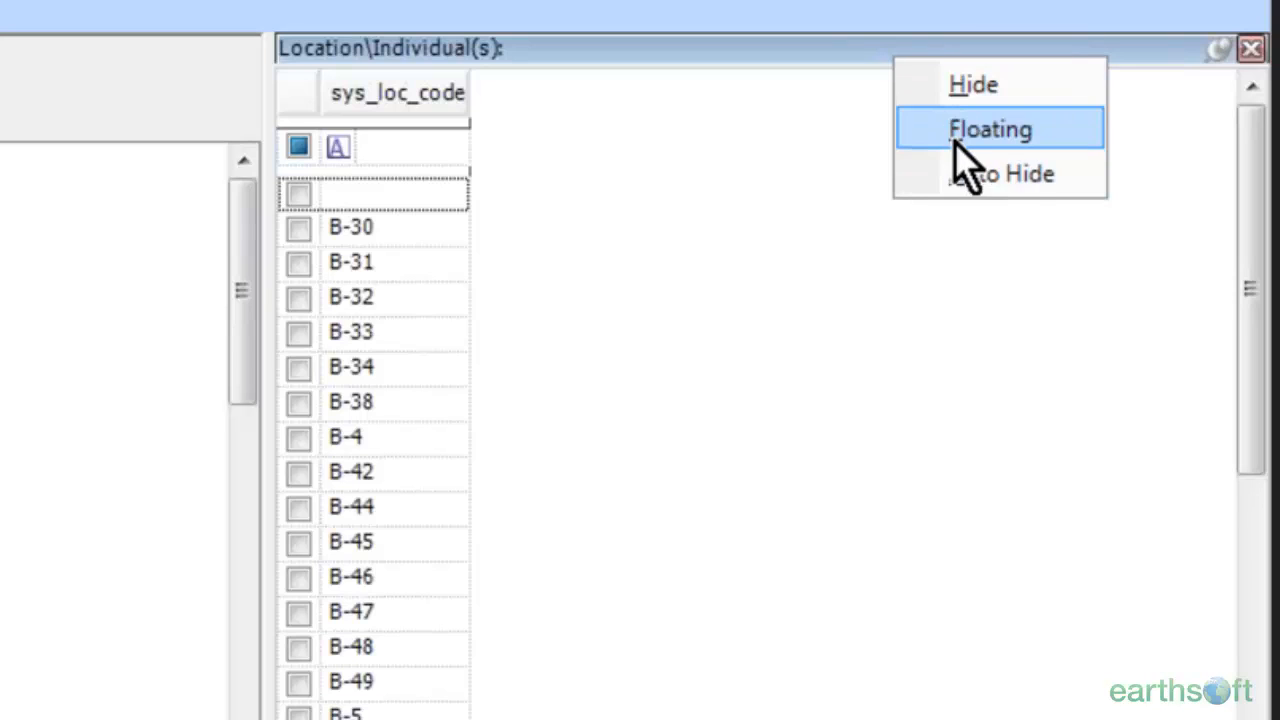
click(788, 60)
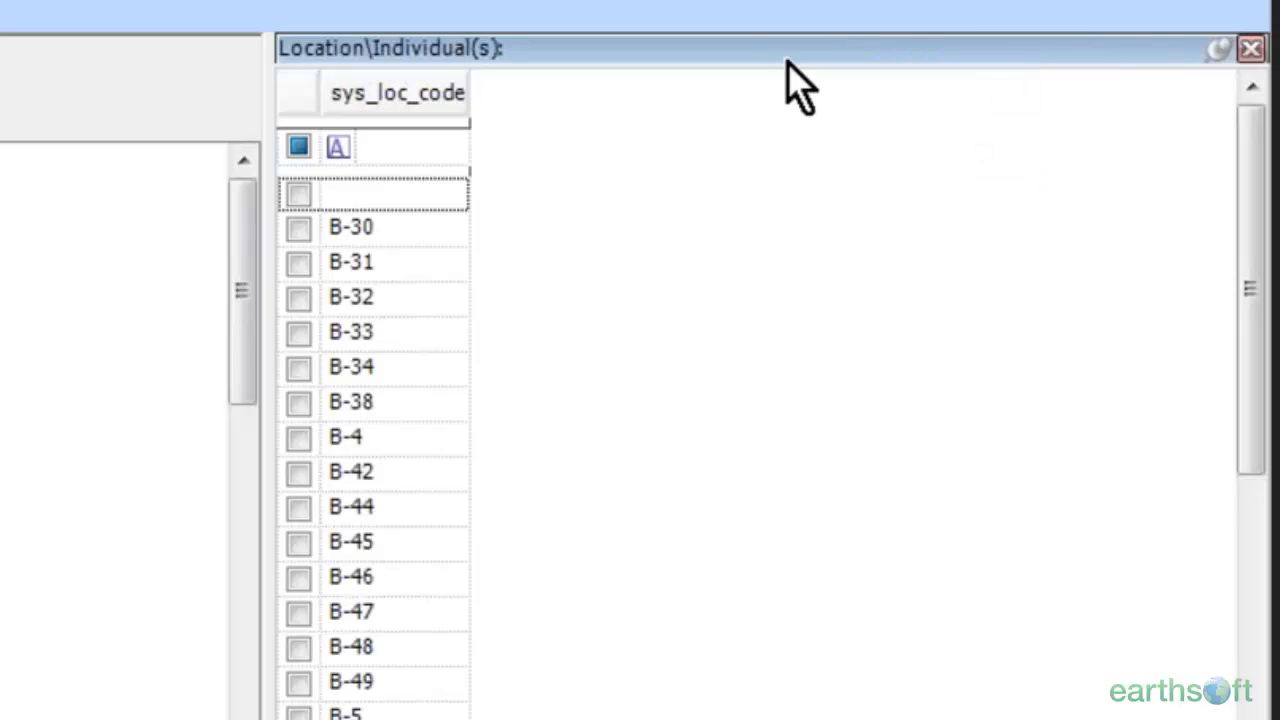
- Dock the individual locations pane below the report parameters, and move it to the left side of the parameters
drag(785, 51, 511, 145)
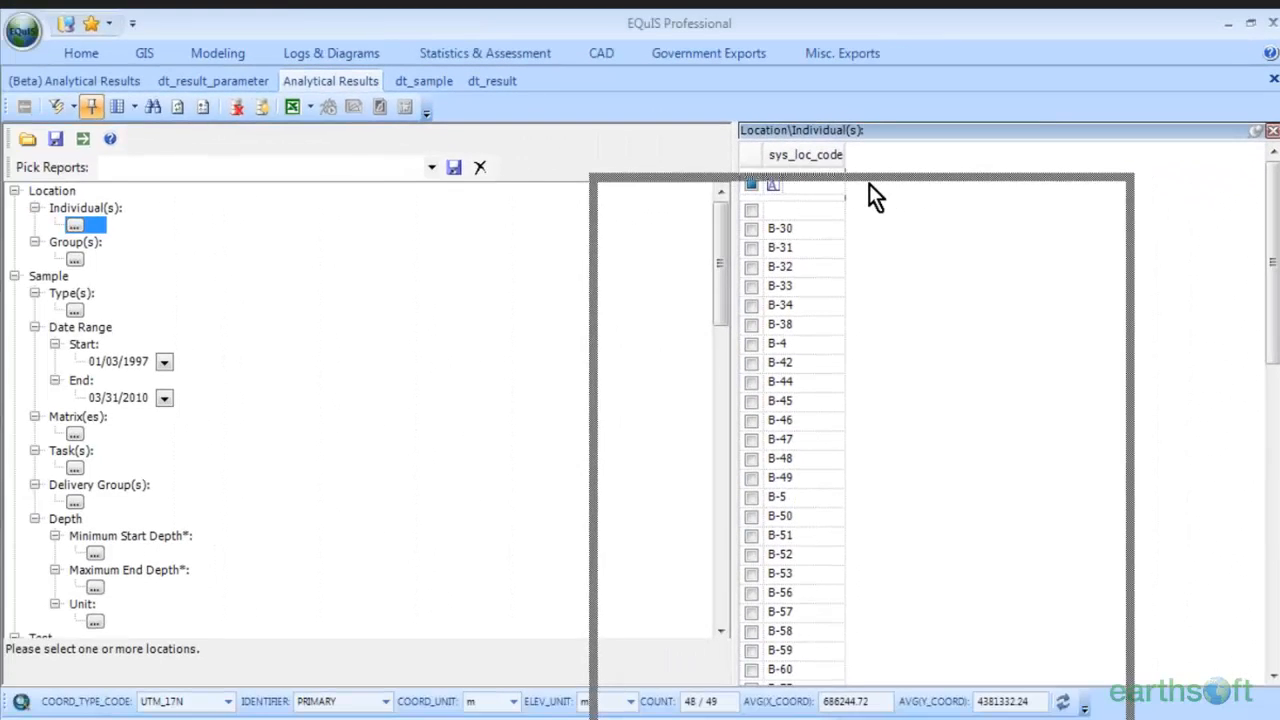
drag(869, 184, 205, 395)
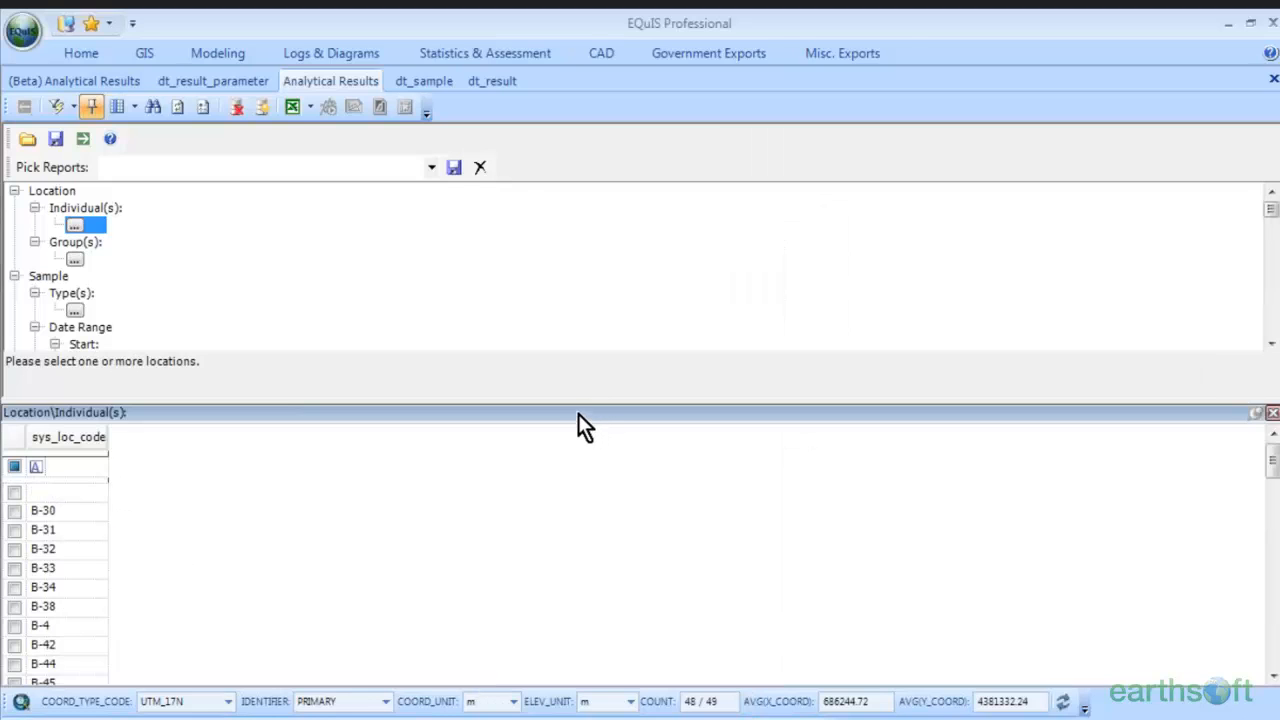
mouse_move(578, 414)
mouse_down()
mouse_move(49, 256)
mouse_move(2, 262)
mouse_up()
- Close and reopen the individual locations pane, and undock it as a floating window over the report parameters
click(587, 136)
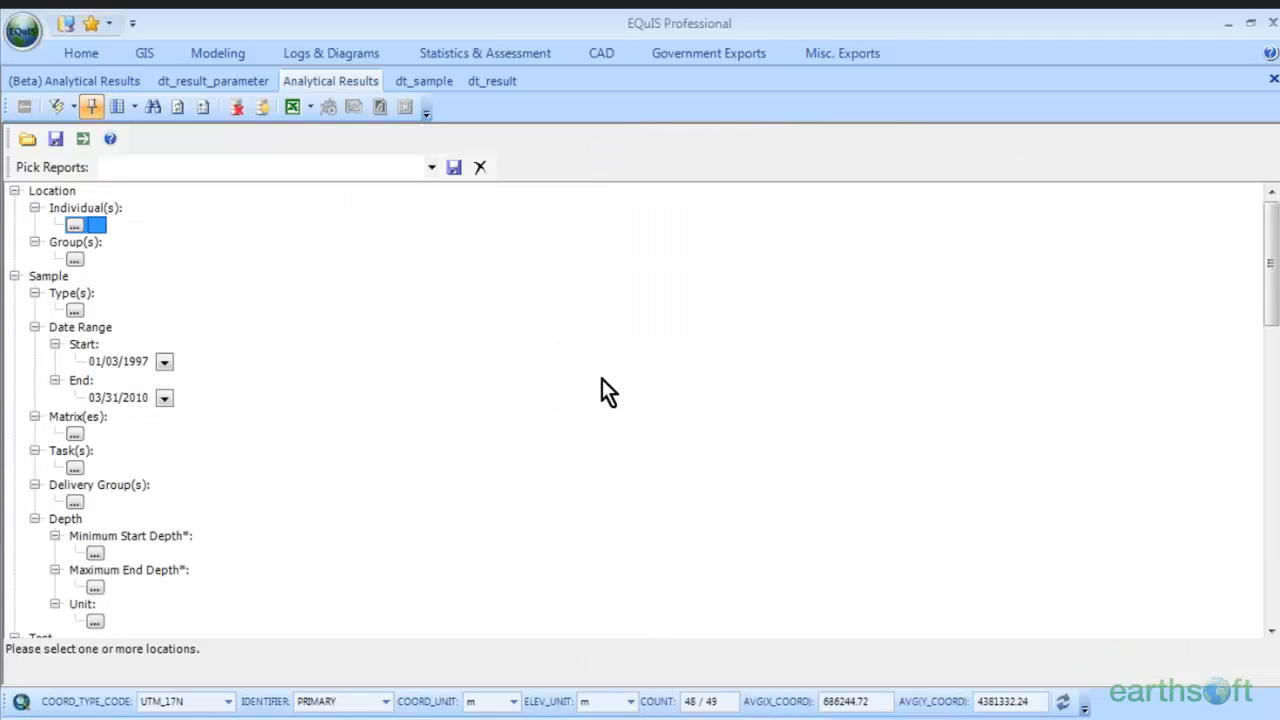
click(74, 224)
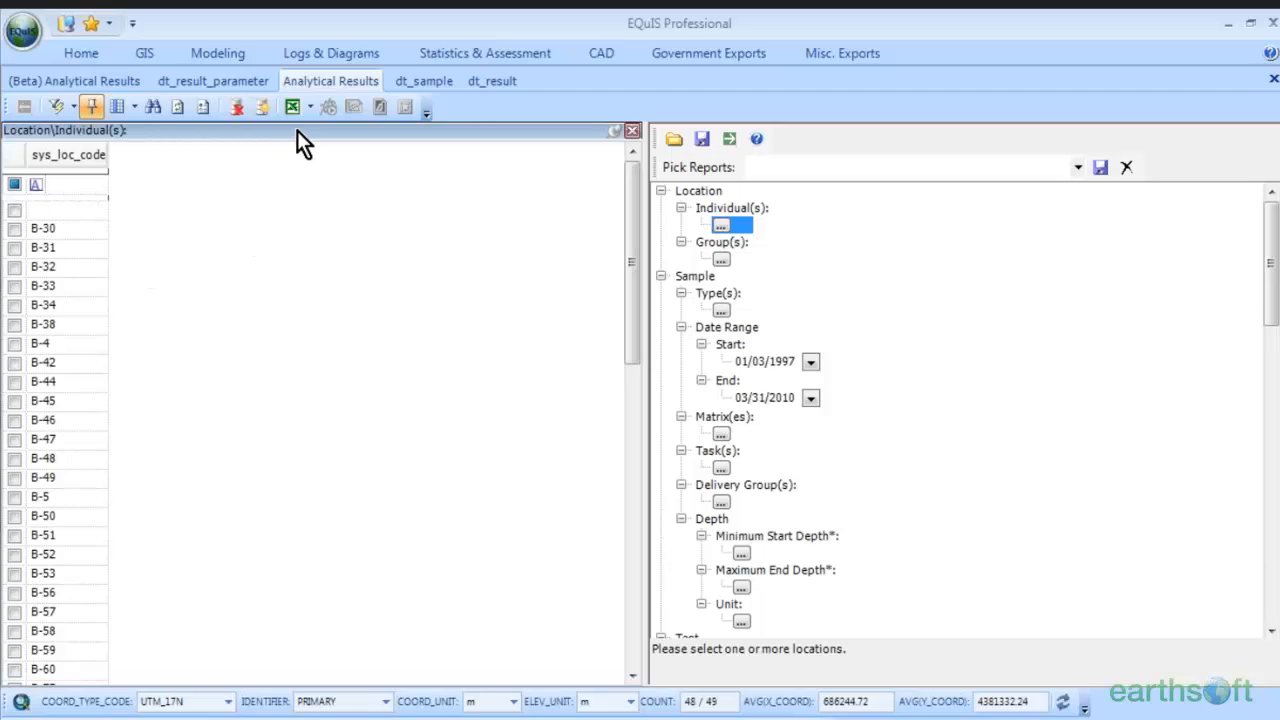
mouse_move(297, 130)
mouse_down()
mouse_move(350, 152)
mouse_move(1137, 133)
mouse_move(1095, 150)
mouse_move(789, 162)
mouse_move(848, 161)
mouse_move(872, 208)
mouse_move(857, 143)
mouse_move(860, 163)
mouse_move(1269, 203)
mouse_move(832, 141)
mouse_up()
click(333, 511)
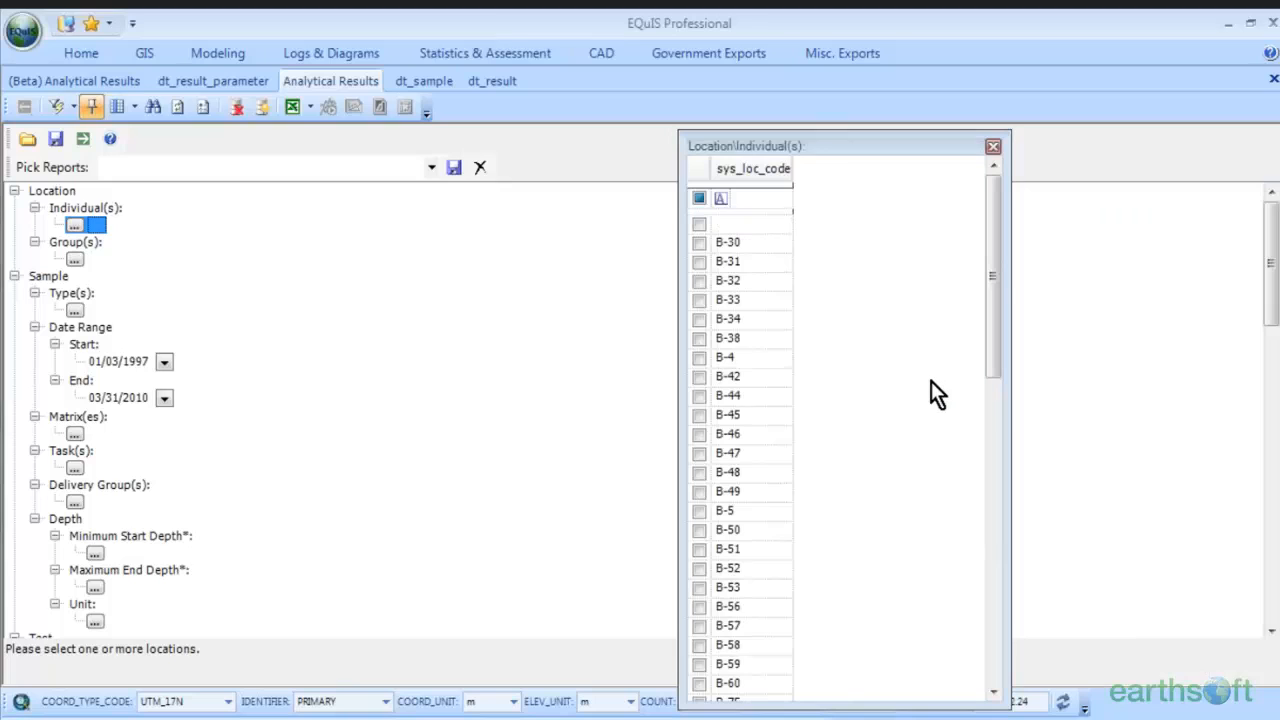